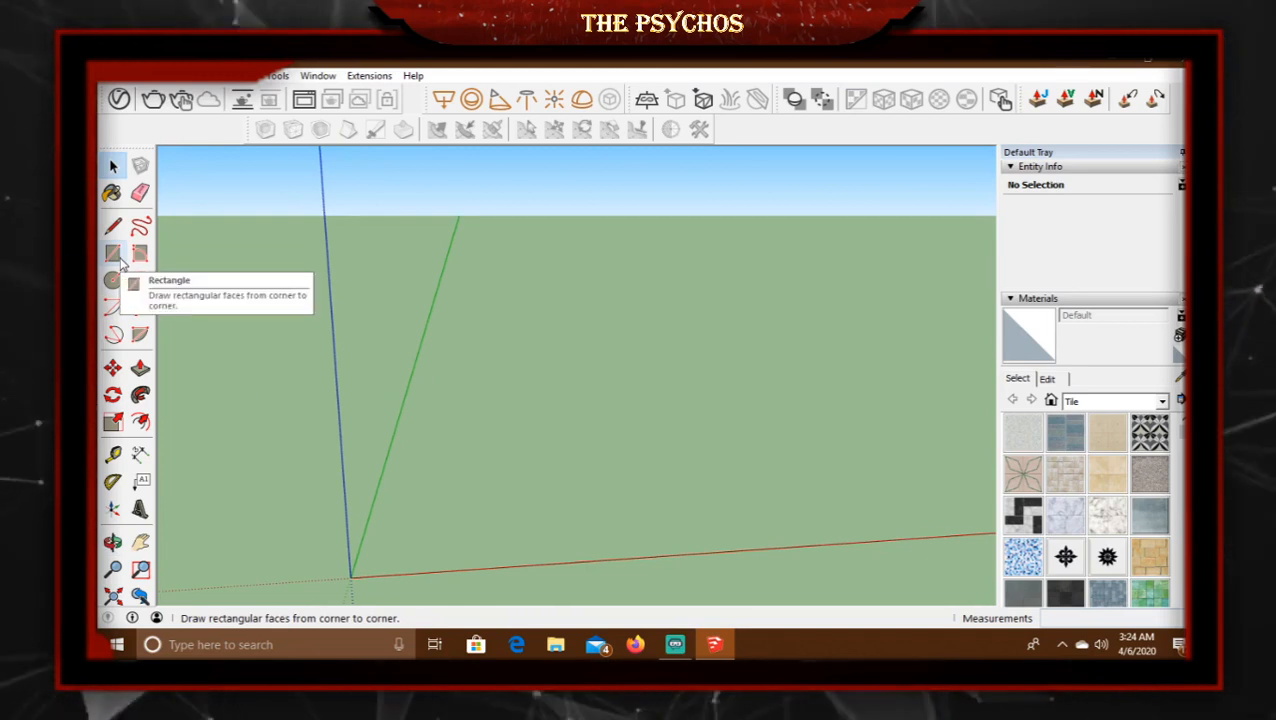
# Draw a 31' by 30' rectangle on the ground plane near the origin.
pyautogui.moveTo(765, 365); pyautogui.dragTo(824, 404, button='middle')
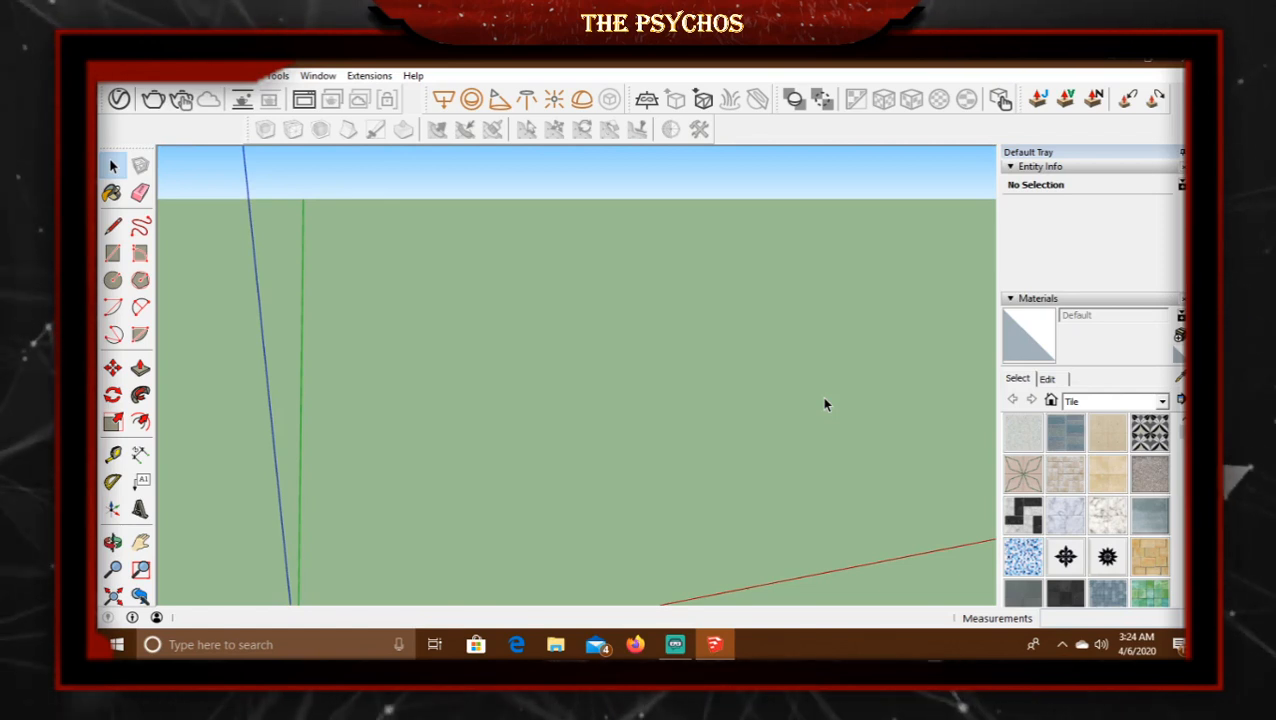
pyautogui.moveTo(831, 397)
pyautogui.mouseDown(button='middle')
pyautogui.moveTo(840, 333)
pyautogui.moveTo(789, 399)
pyautogui.moveTo(561, 443)
pyautogui.moveTo(524, 467)
pyautogui.moveTo(598, 447)
pyautogui.moveTo(530, 450)
pyautogui.moveTo(527, 421)
pyautogui.moveTo(544, 404)
pyautogui.moveTo(531, 443)
pyautogui.mouseUp(button='middle')
pyautogui.scroll(-2, 795, 387)
pyautogui.moveTo(652, 396)
pyautogui.mouseDown(button='middle')
pyautogui.moveTo(728, 412)
pyautogui.moveTo(687, 447)
pyautogui.moveTo(576, 415)
pyautogui.mouseUp(button='middle')
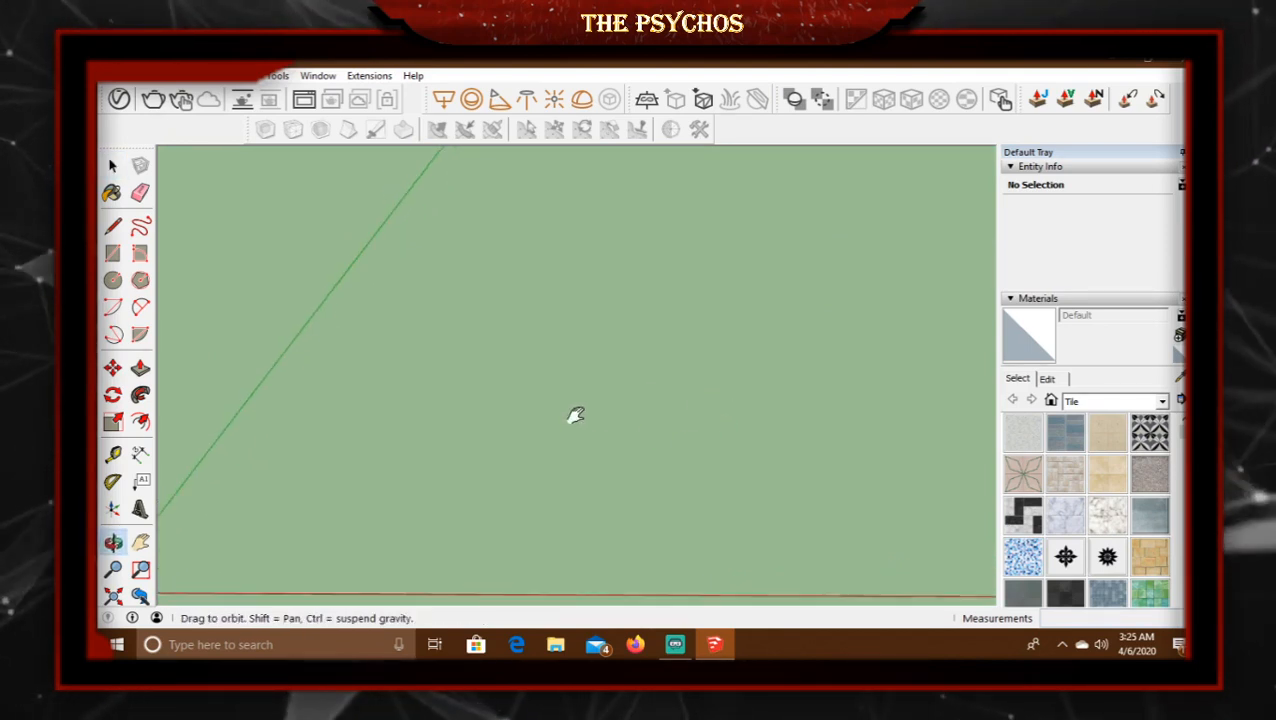
pyautogui.click(118, 258)
pyautogui.moveTo(561, 299)
pyautogui.mouseDown(button='middle')
pyautogui.moveTo(504, 327)
pyautogui.moveTo(530, 358)
pyautogui.mouseUp(button='middle')
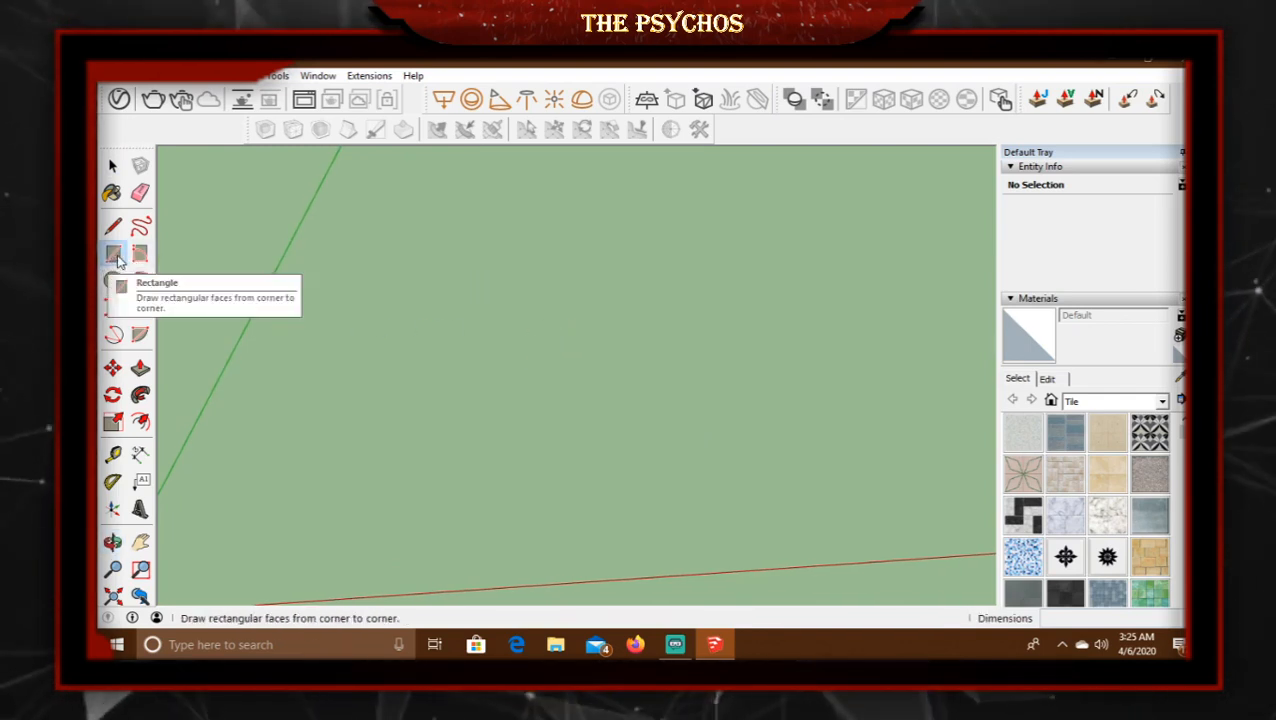
pyautogui.moveTo(400, 340); pyautogui.dragTo(505, 290, button='middle')
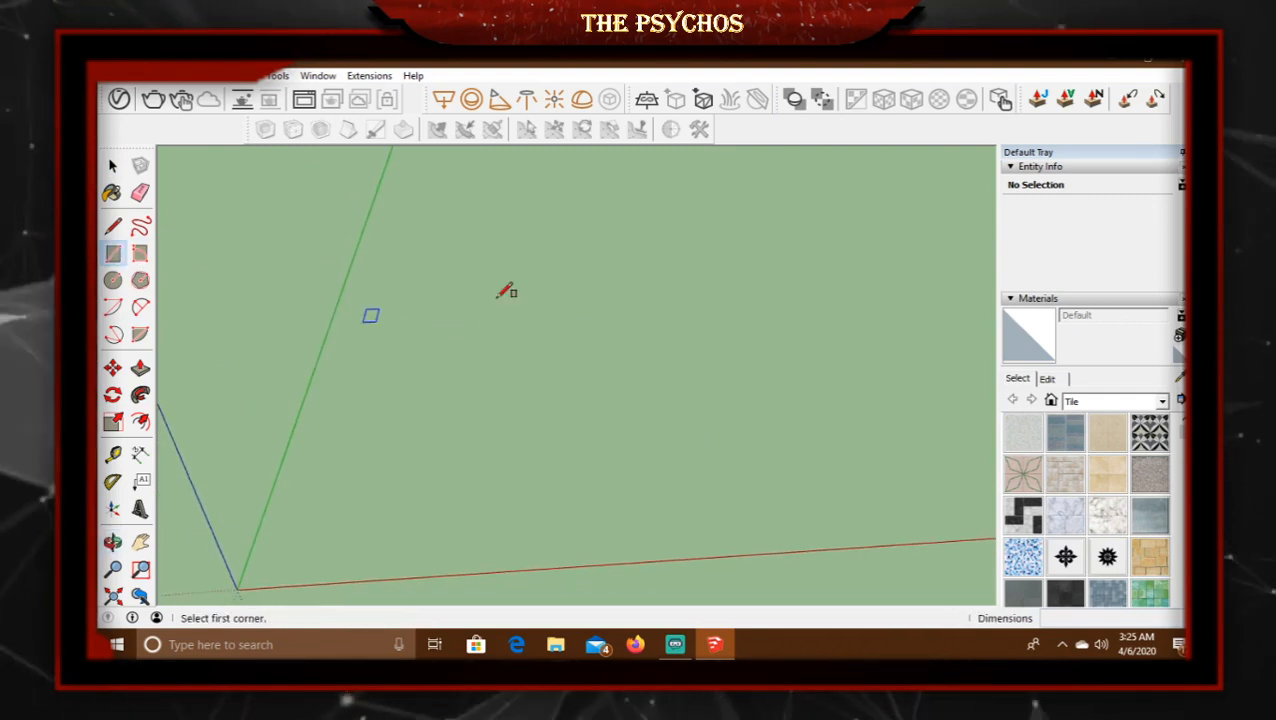
pyautogui.click(424, 296)
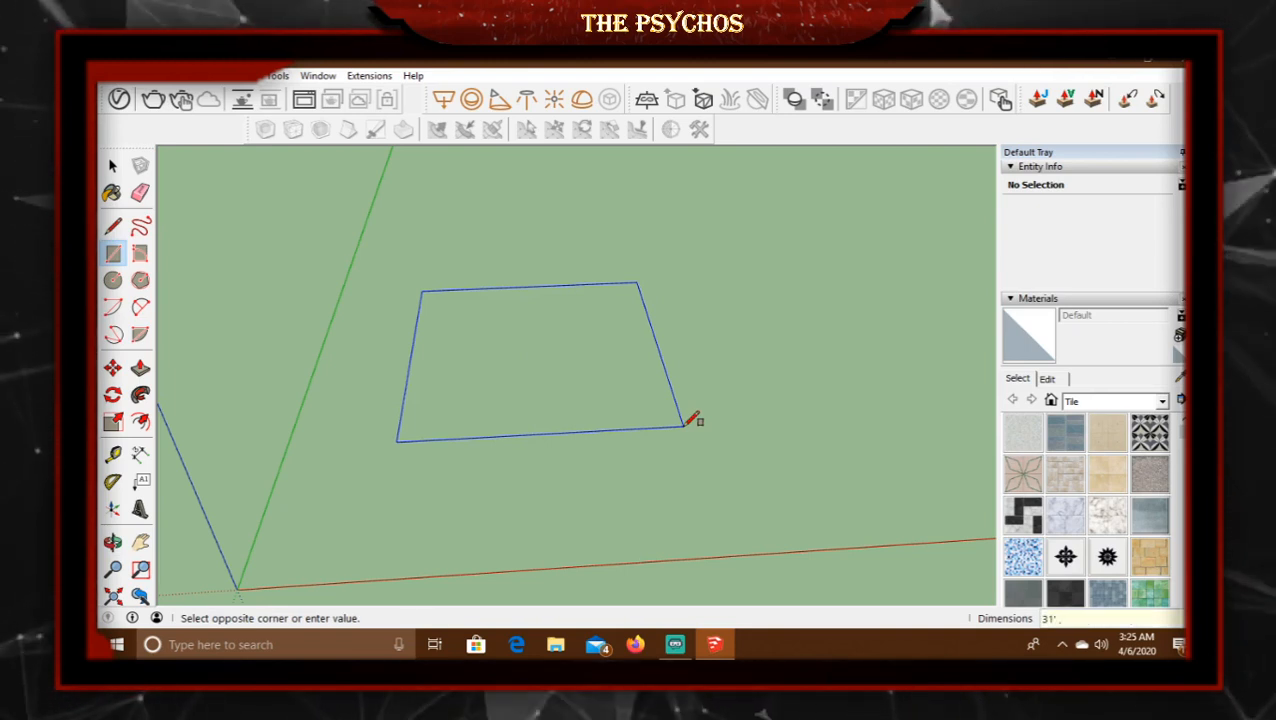
pyautogui.write("31', 30'")
pyautogui.press('Return')
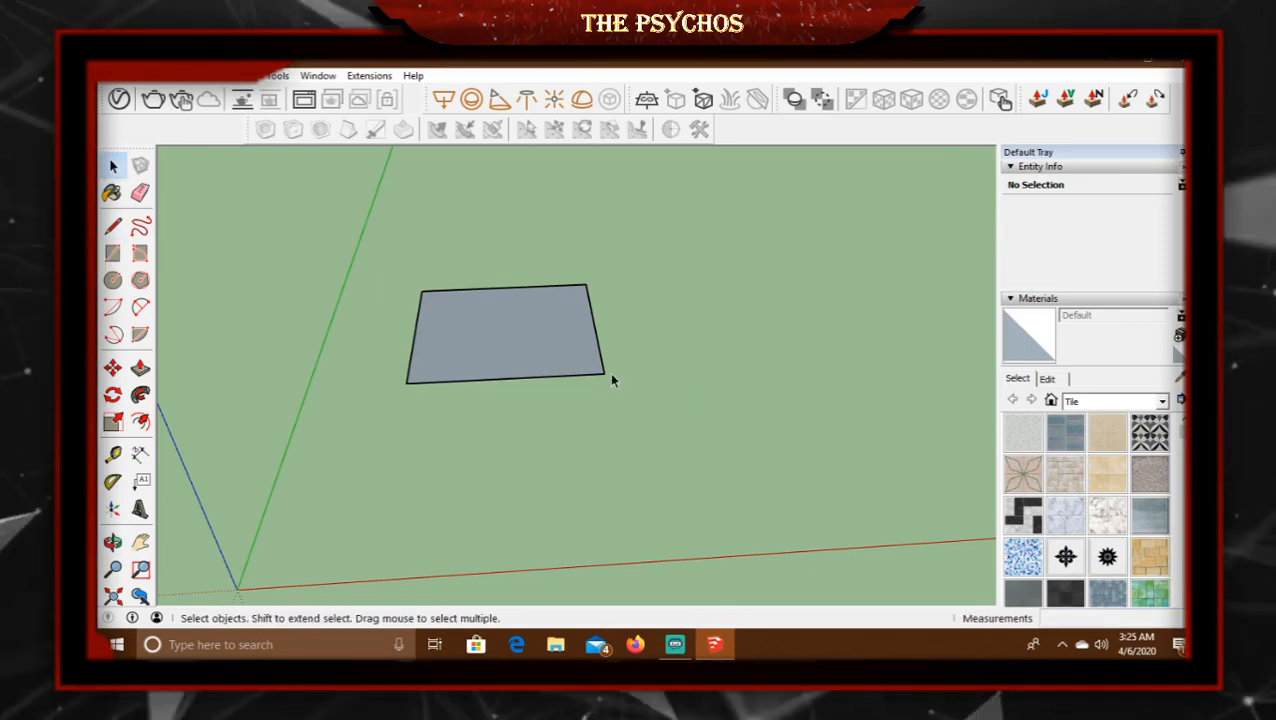
# Make the rectangle's face and its edges into a group.
pyautogui.moveTo(487, 350); pyautogui.dragTo(521, 419, button='middle')
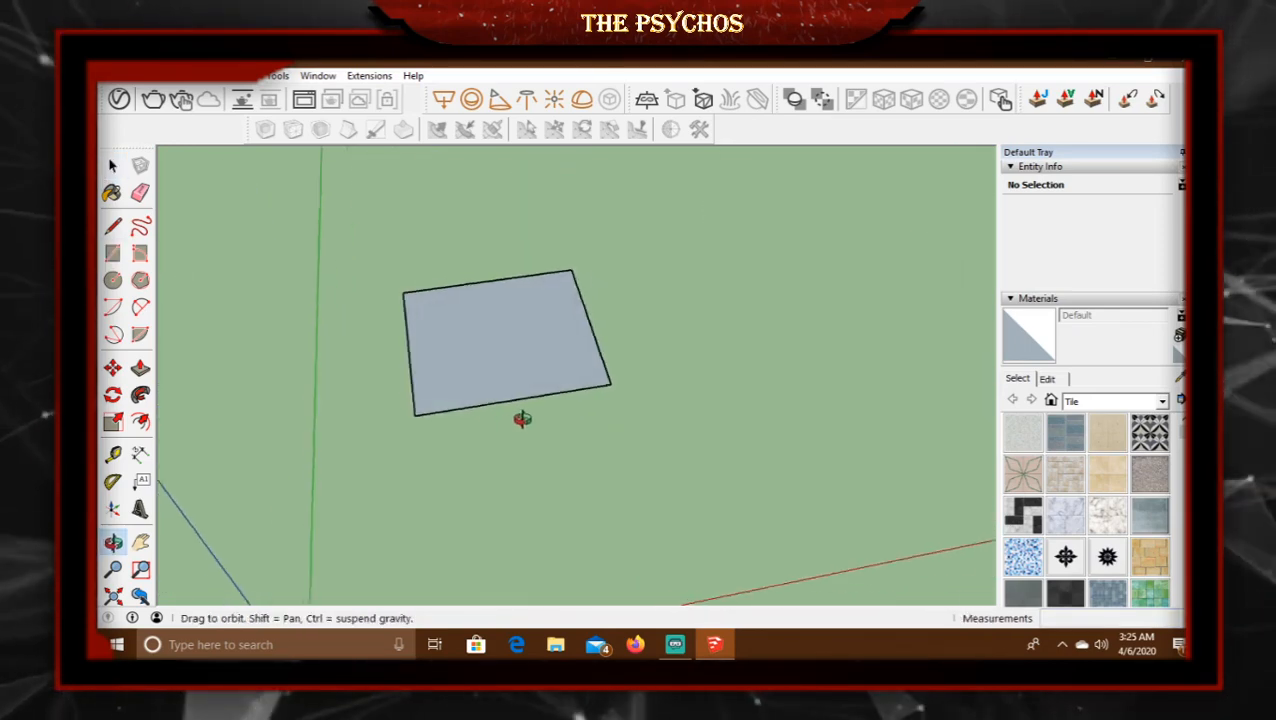
pyautogui.scroll(2, 433, 311)
pyautogui.moveTo(433, 311); pyautogui.dragTo(662, 429, button='middle')
pyautogui.moveTo(314, 331); pyautogui.dragTo(610, 410, button='middle')
pyautogui.moveTo(424, 322); pyautogui.dragTo(874, 547)
pyautogui.rightClick(589, 394)
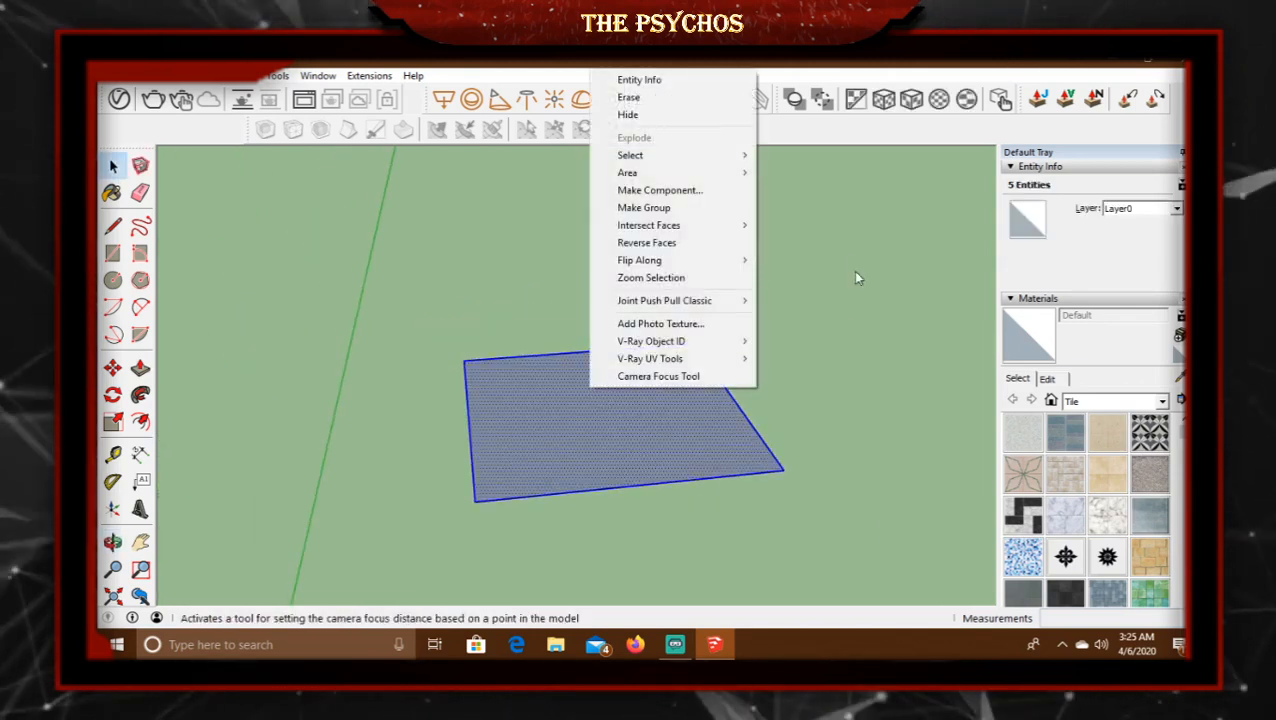
pyautogui.click(726, 216)
# Push/Pull the face inside the rectangle's group up by 1' to form a floor slab, and leave the group.
pyautogui.middleClick(743, 467)
pyautogui.moveTo(743, 467); pyautogui.dragTo(636, 438, button='middle')
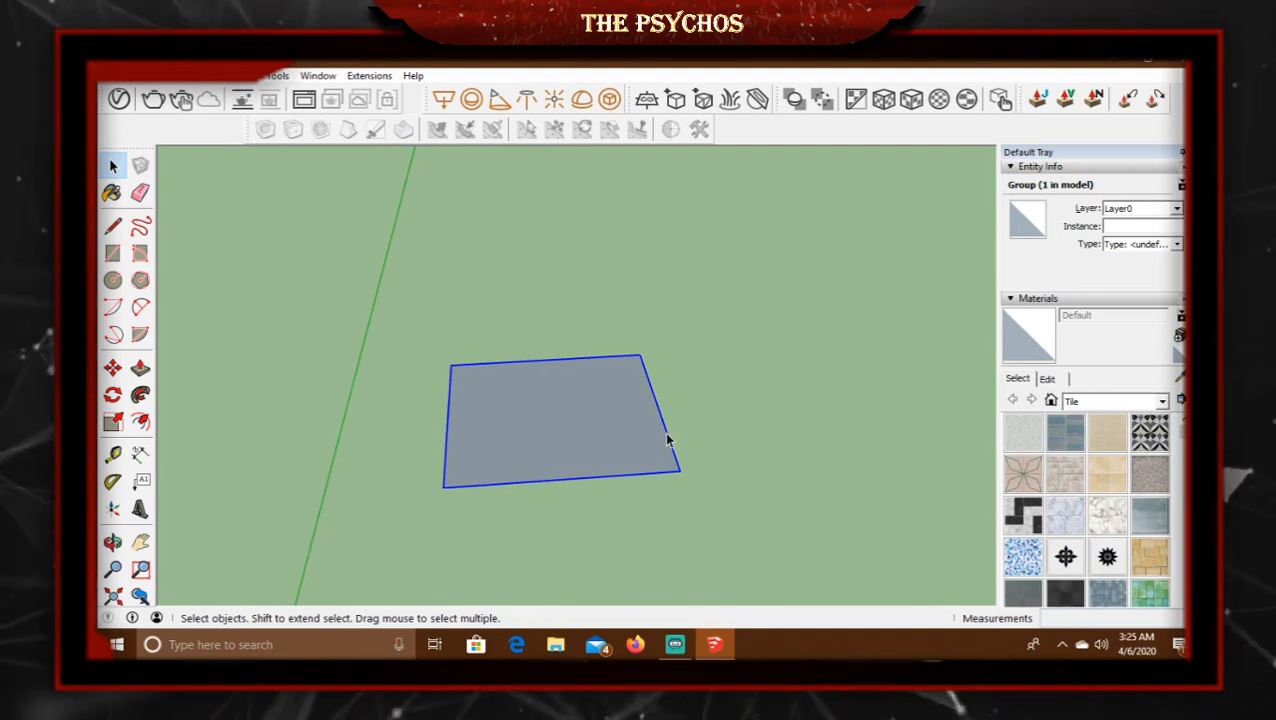
pyautogui.moveTo(674, 470); pyautogui.dragTo(662, 446, button='middle')
pyautogui.scroll(3, 698, 490)
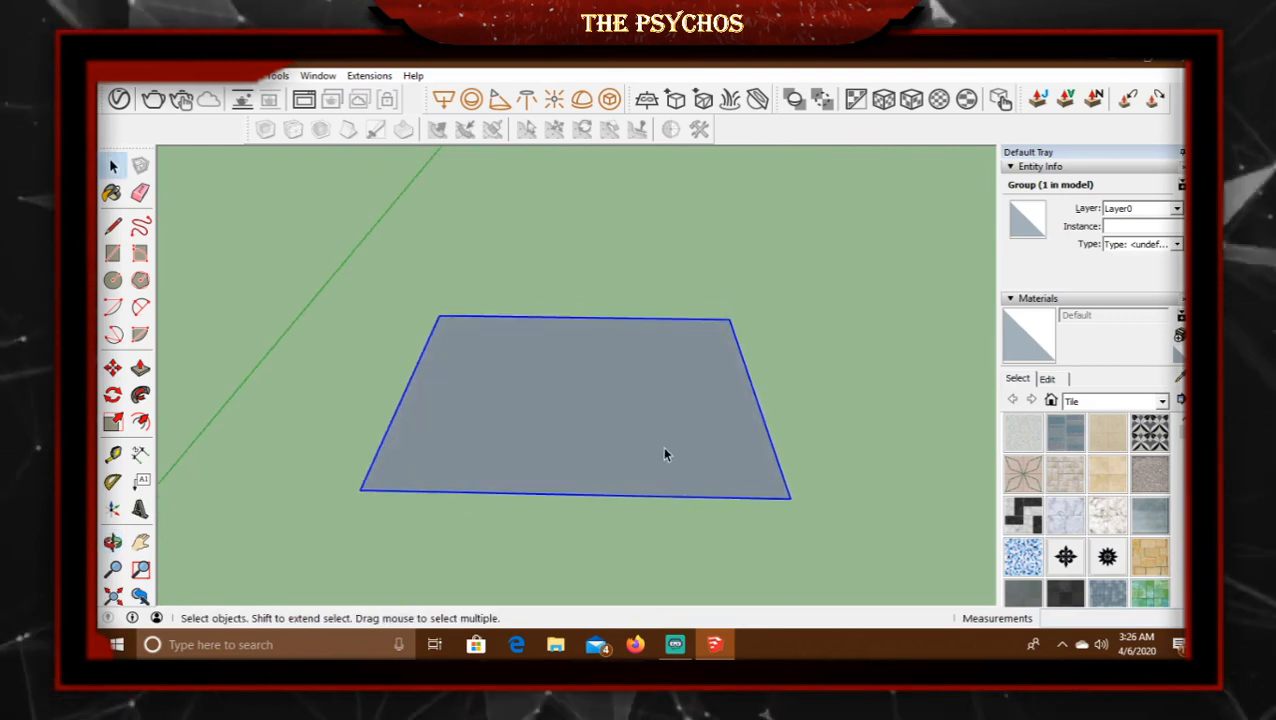
pyautogui.doubleClick(662, 446)
pyautogui.click(140, 367)
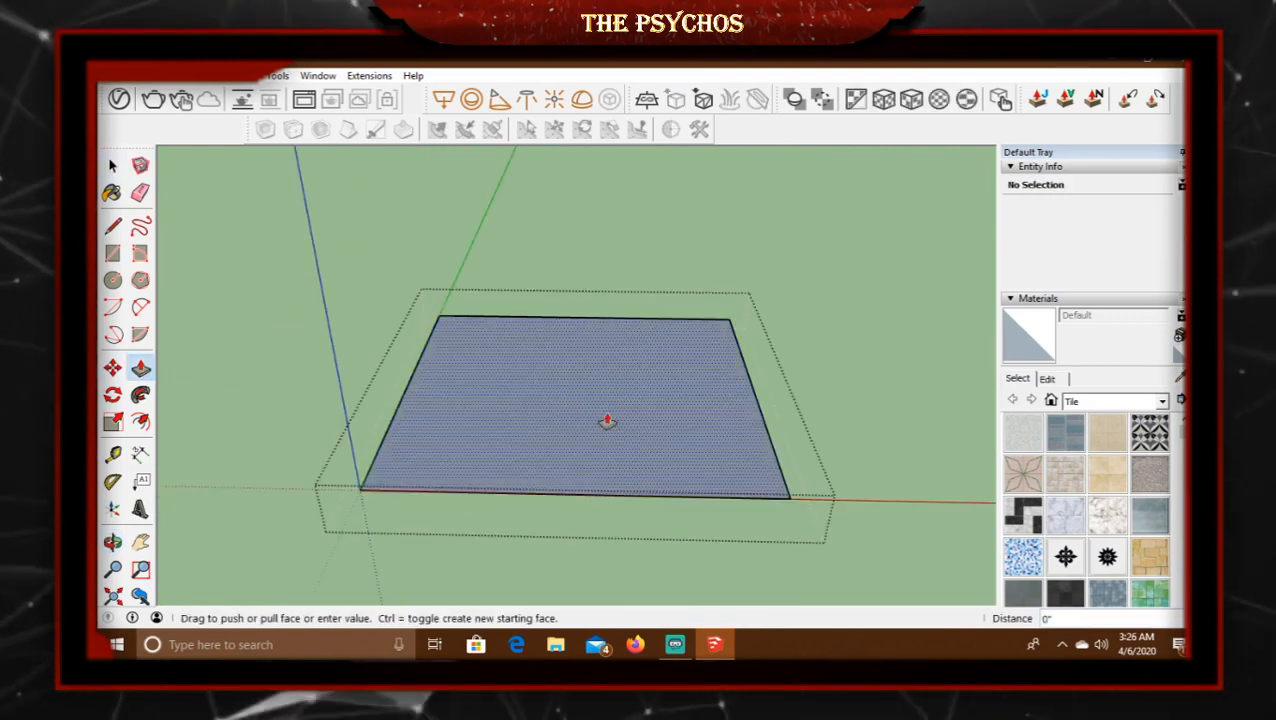
pyautogui.moveTo(607, 421); pyautogui.dragTo(606, 398)
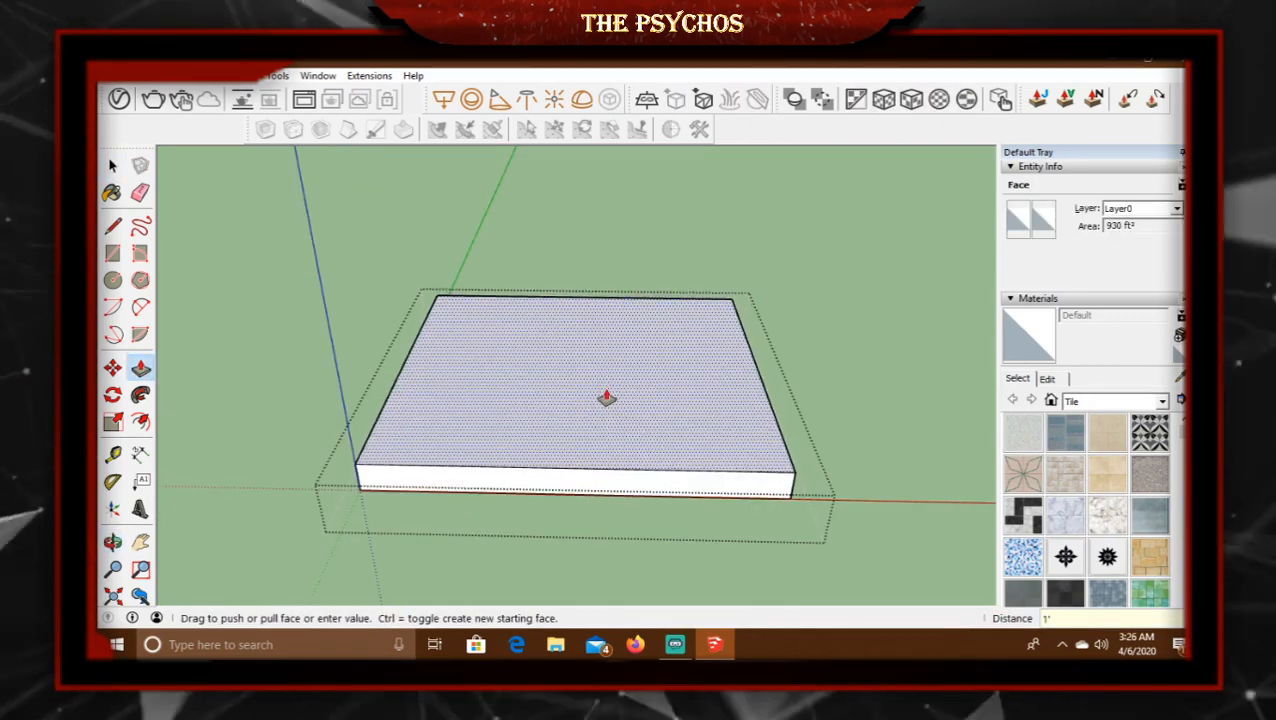
pyautogui.press('Return')
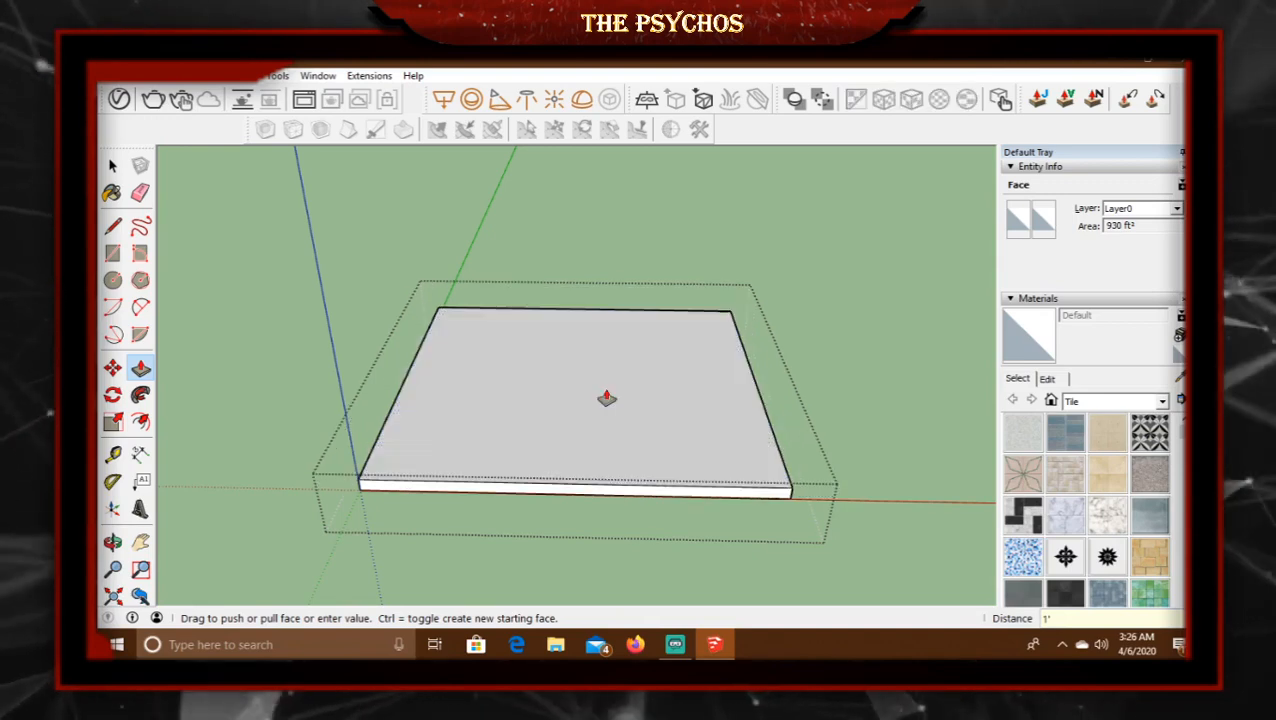
pyautogui.click(112, 166)
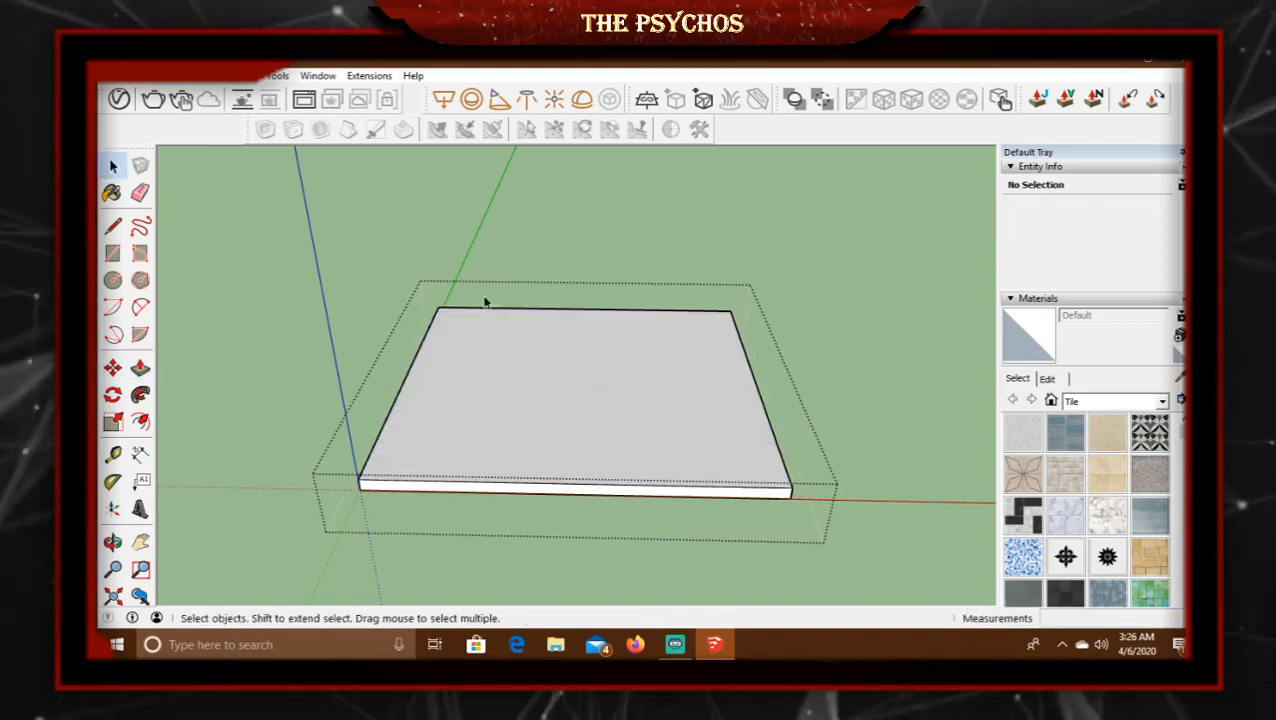
pyautogui.click(609, 236)
# Place Tape Measure guide lines 9" inside all four edges of the slab's top face.
pyautogui.moveTo(609, 236); pyautogui.dragTo(717, 447, button='middle')
pyautogui.scroll(2, 406, 232)
pyautogui.scroll(-2, 832, 446)
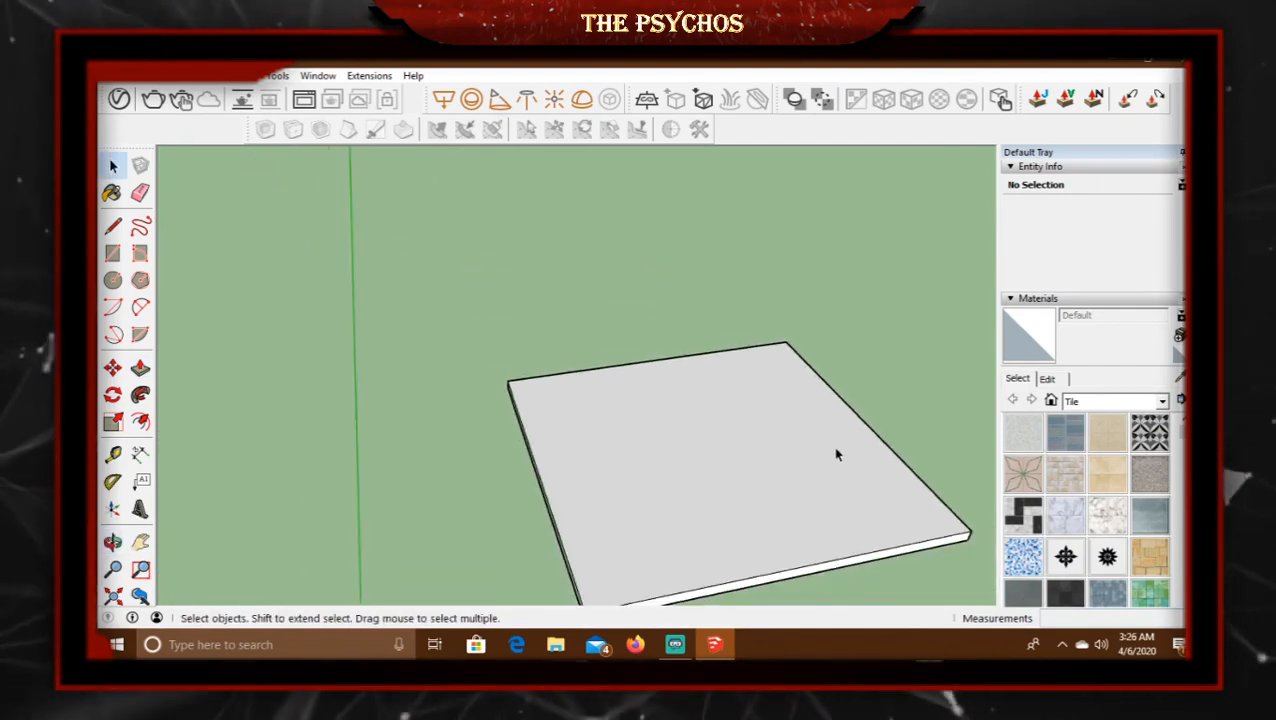
pyautogui.moveTo(832, 446); pyautogui.dragTo(749, 396, button='middle')
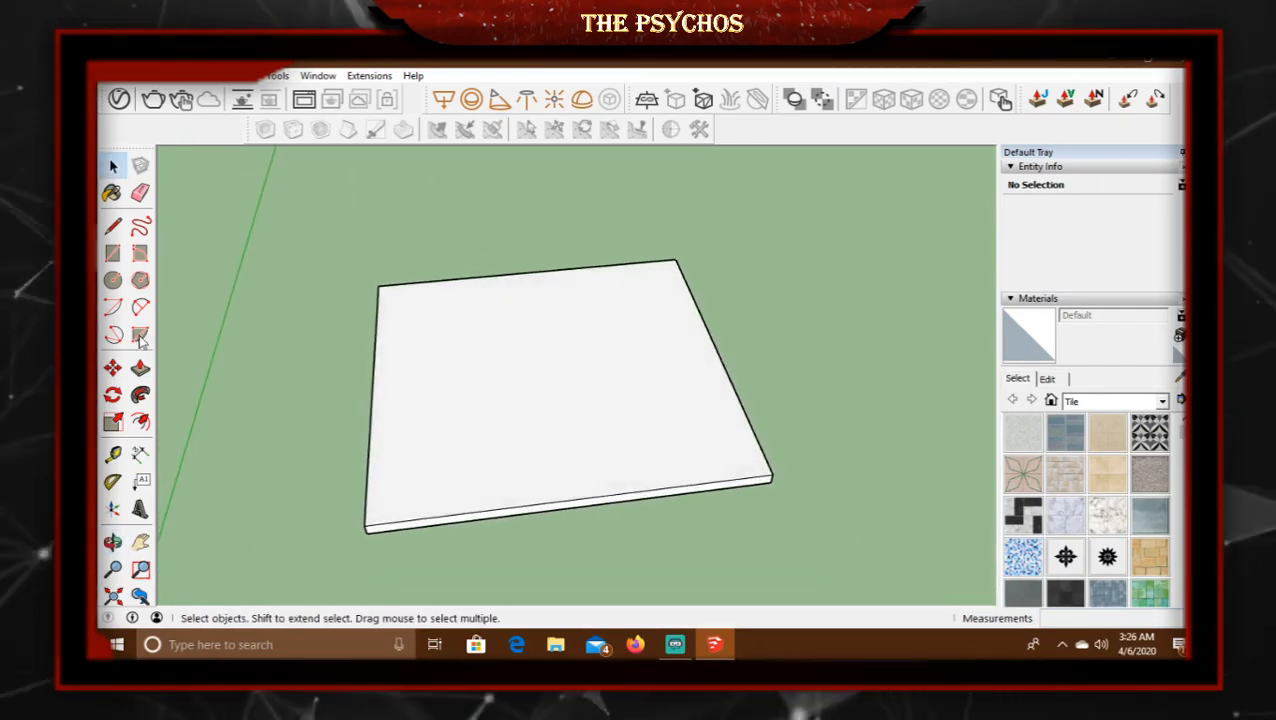
pyautogui.click(113, 458)
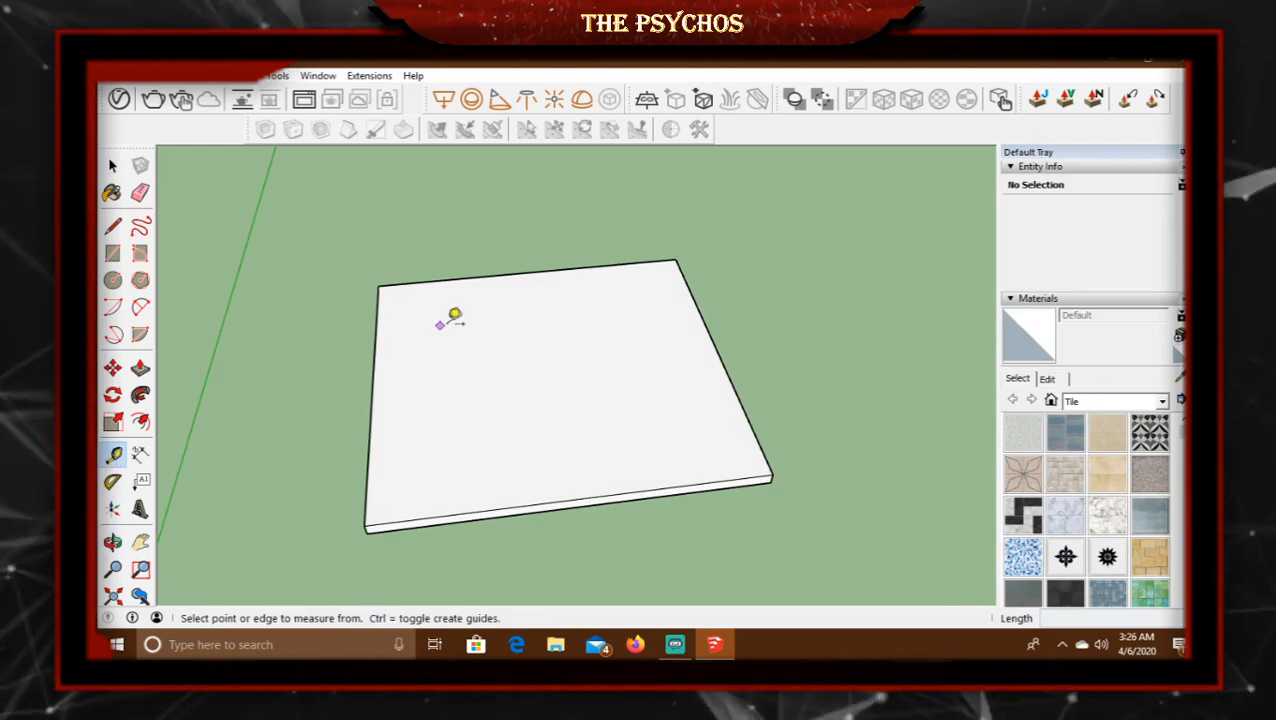
pyautogui.moveTo(447, 313); pyautogui.dragTo(518, 270, button='middle')
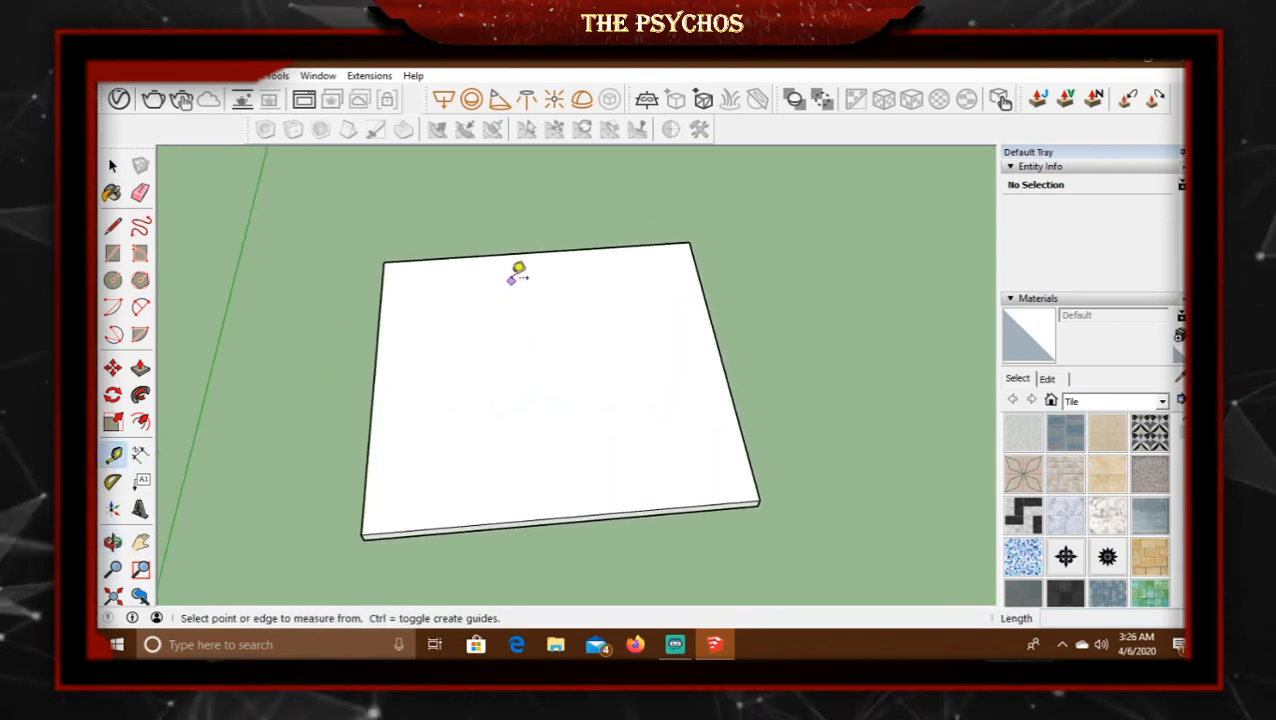
pyautogui.click(497, 253)
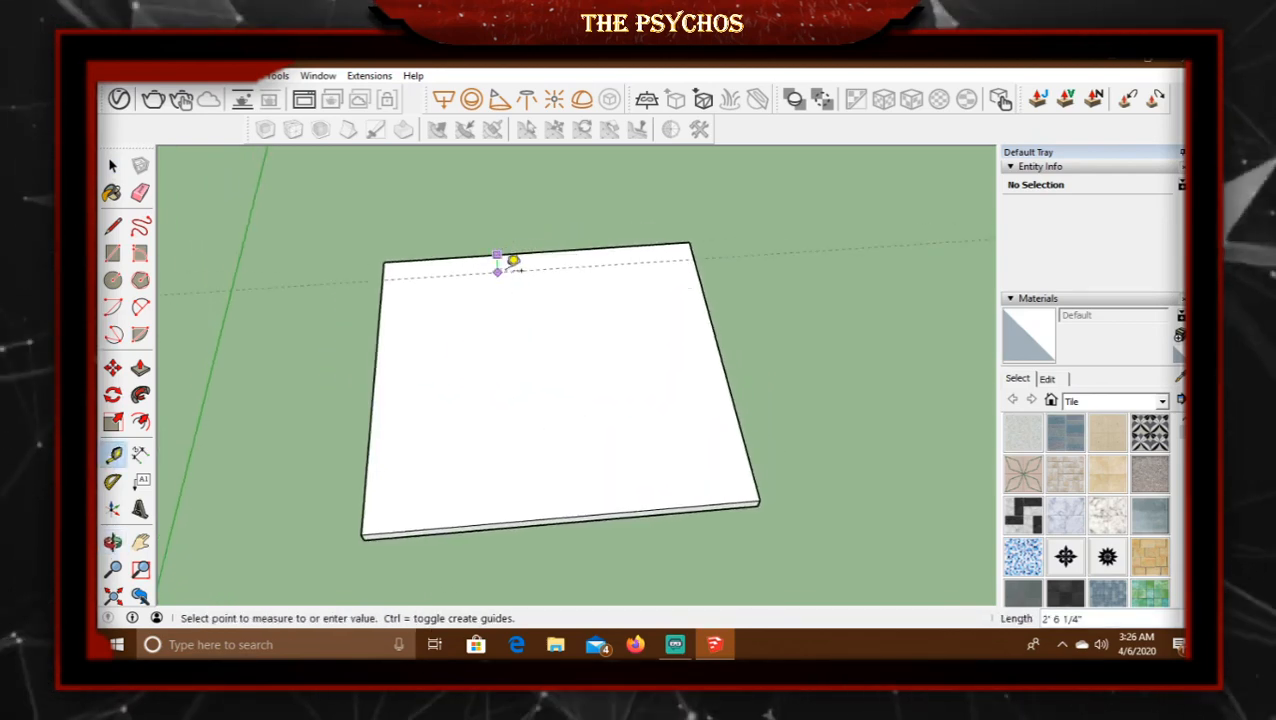
pyautogui.write('9')
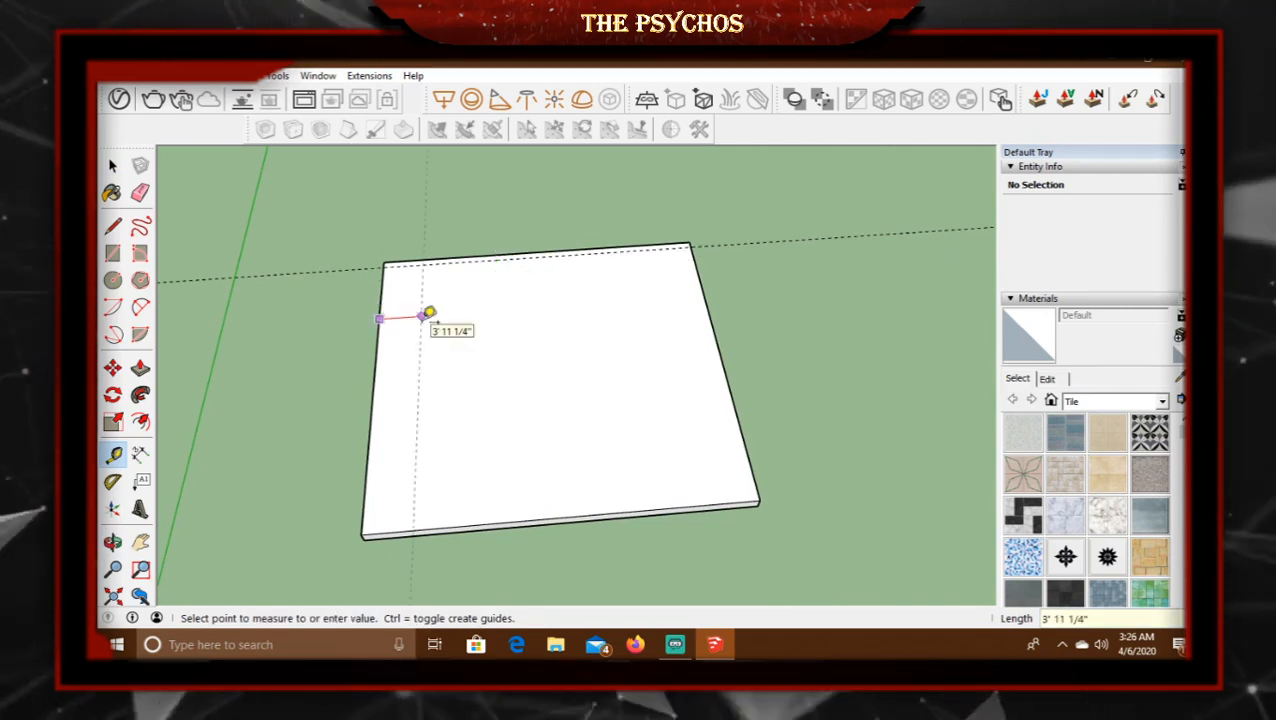
pyautogui.press('Return')
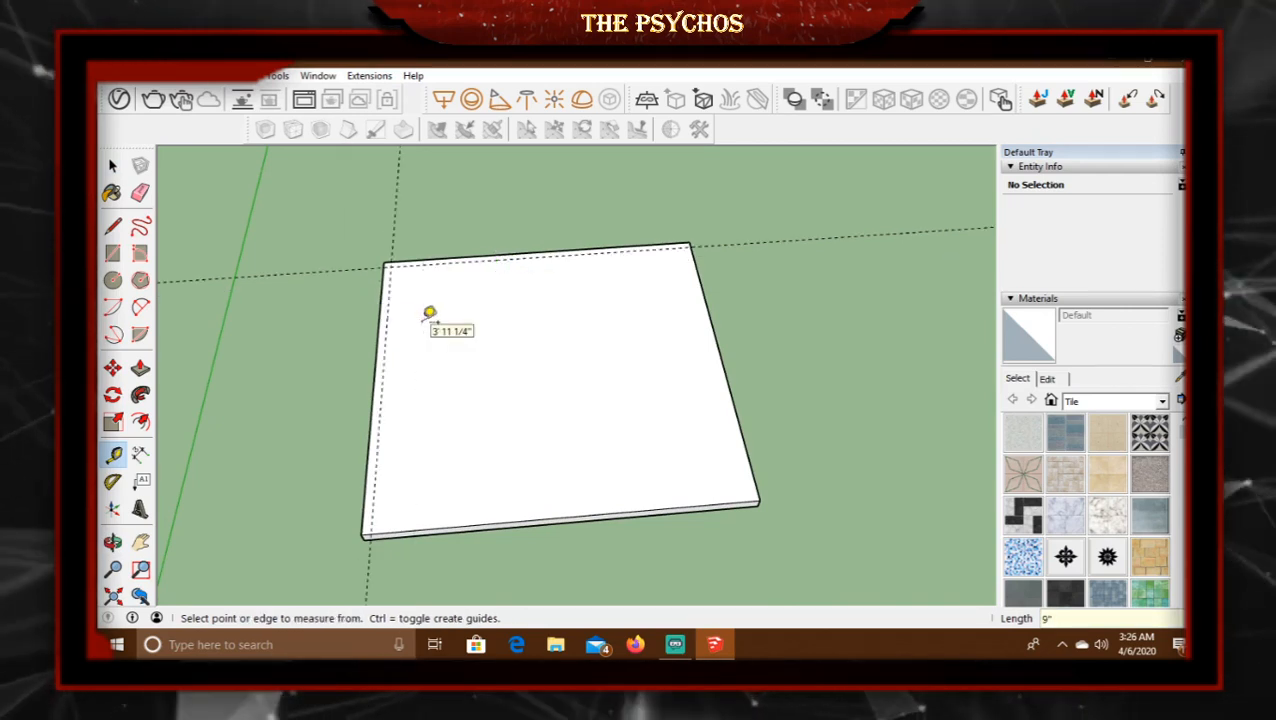
pyautogui.click(709, 312)
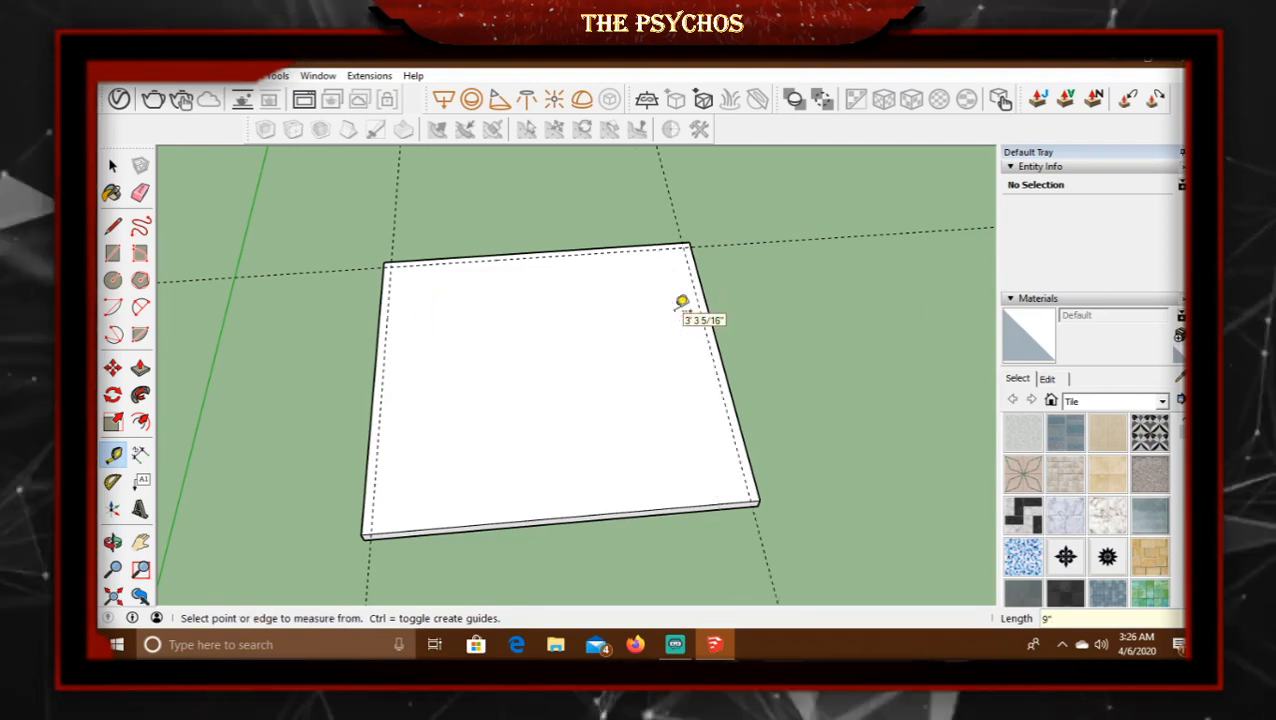
pyautogui.click(564, 515)
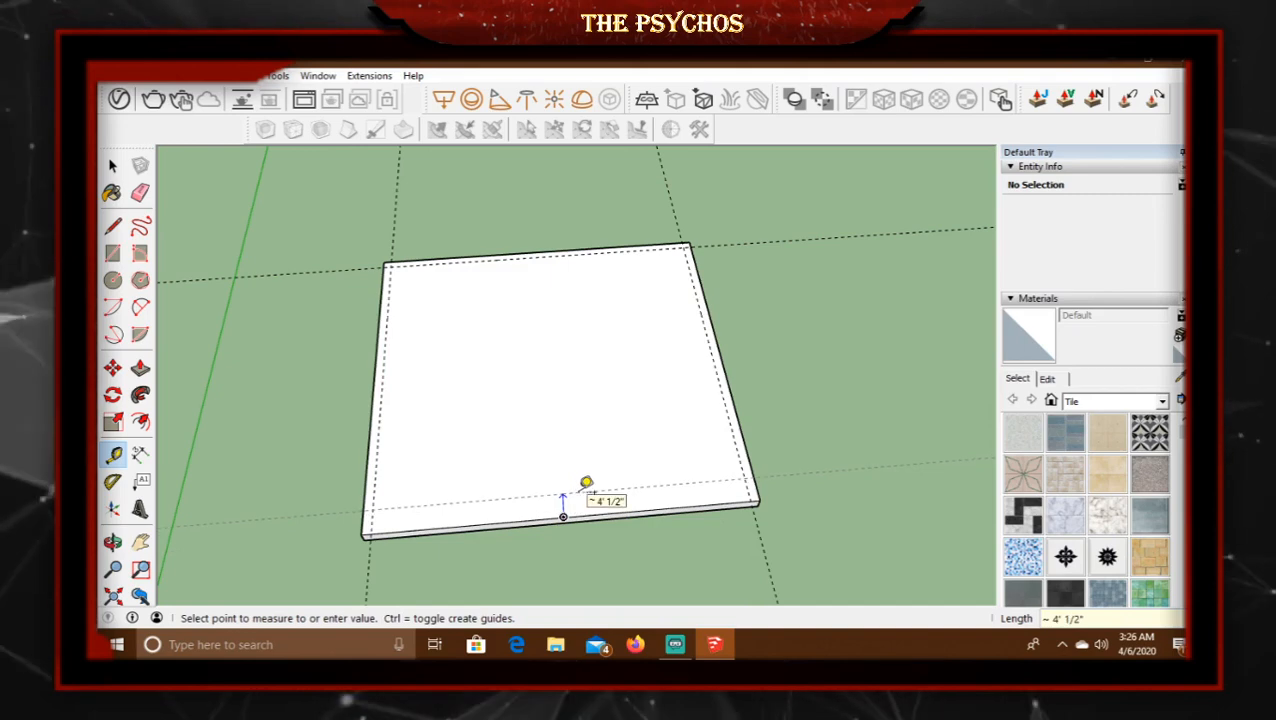
pyautogui.write('9')
pyautogui.press('Return')
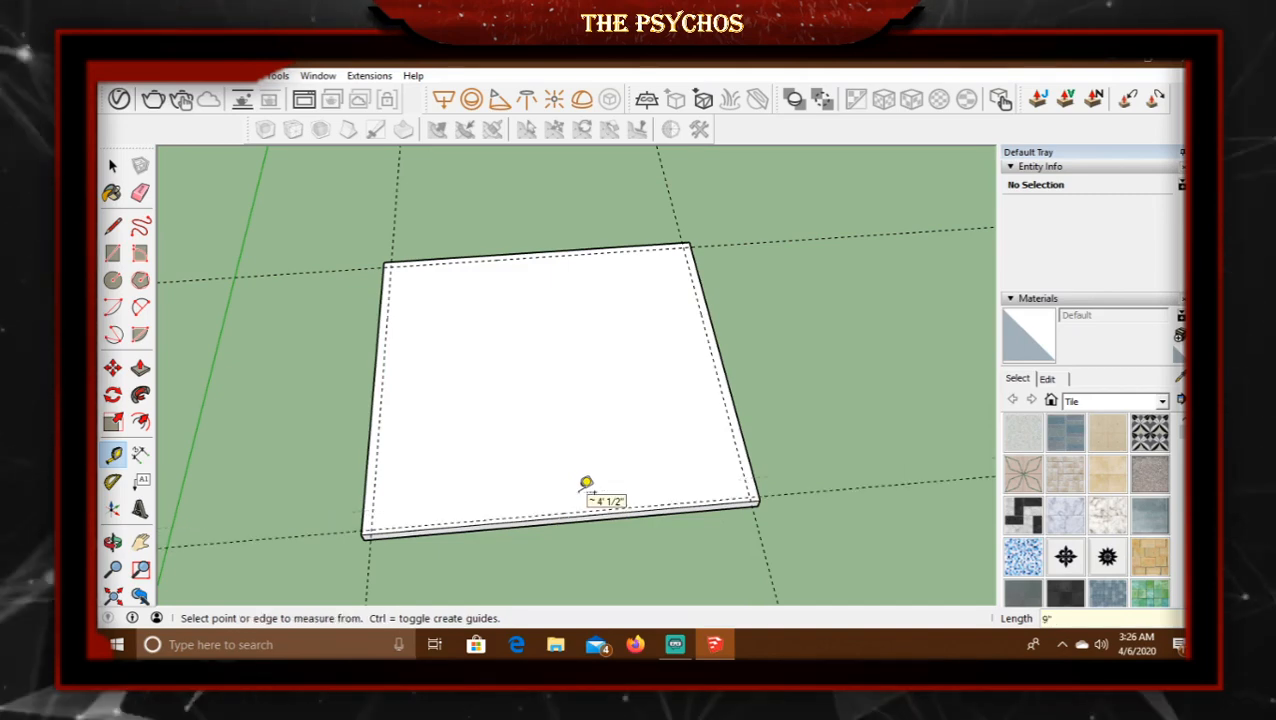
# Draw a 31' by 9" rectangle along the slab's back edge, from its corner to the guide line.
pyautogui.moveTo(617, 483); pyautogui.dragTo(552, 517, button='middle')
pyautogui.click(113, 253)
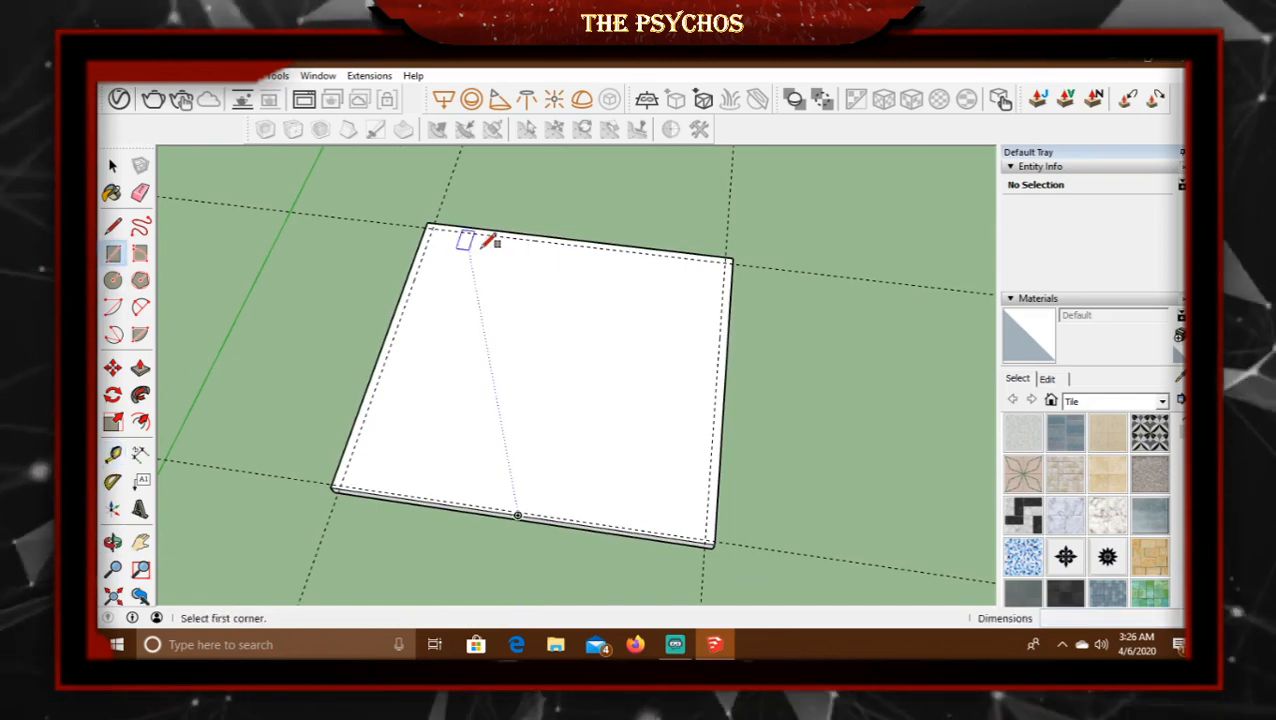
pyautogui.scroll(2, 522, 262)
pyautogui.keyDown('shift'); pyautogui.moveTo(522, 262); pyautogui.dragTo(486, 370, button='middle'); pyautogui.keyUp('shift')
pyautogui.scroll(2, 383, 305)
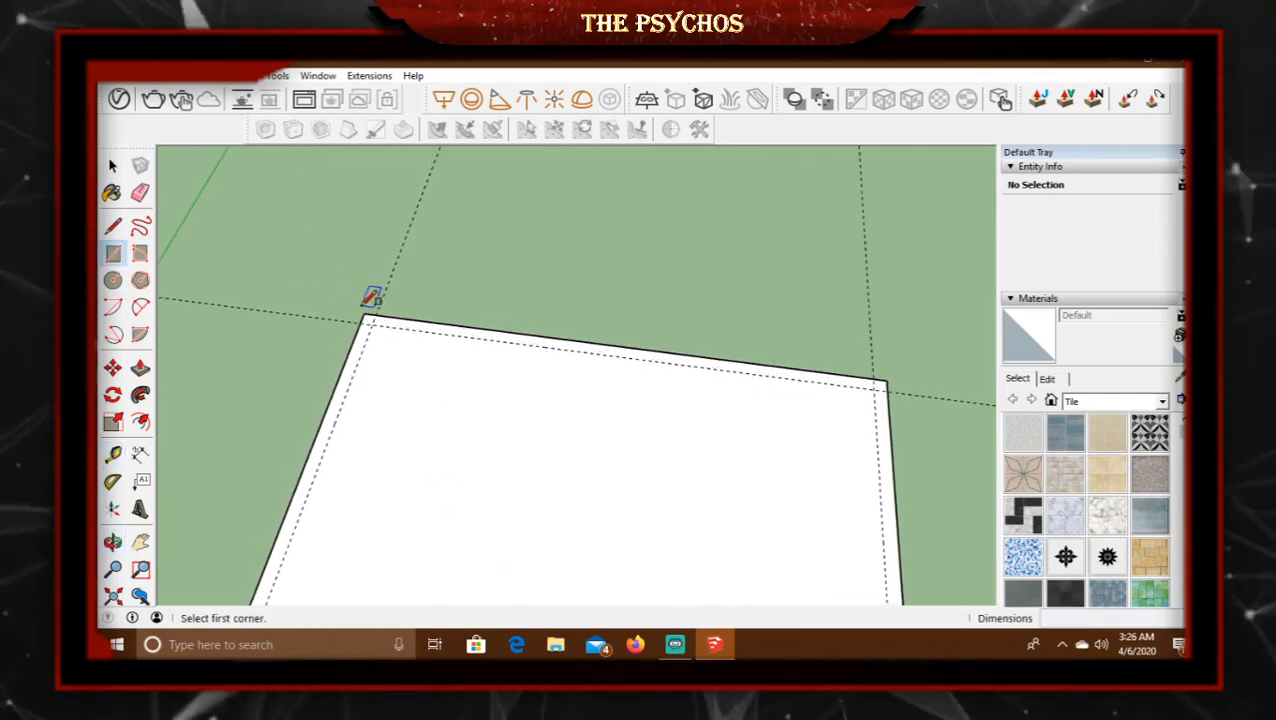
pyautogui.click(364, 317)
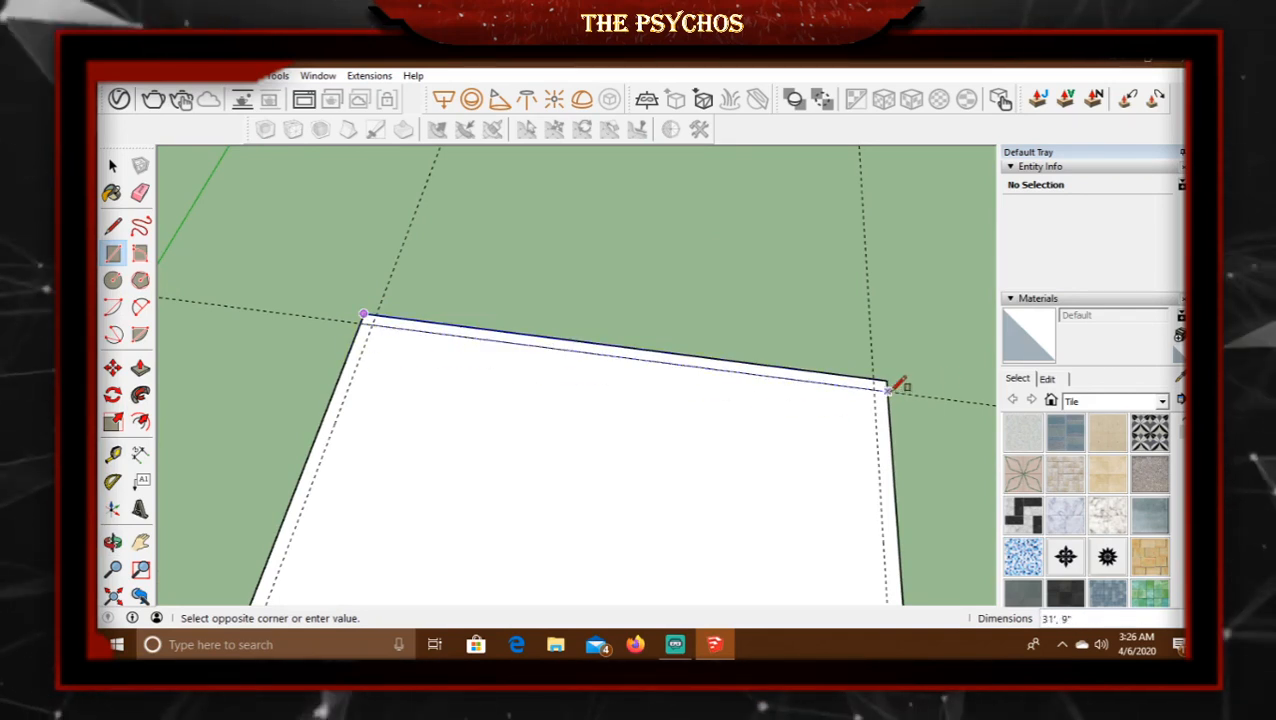
pyautogui.click(889, 388)
# Make the narrow strip along the slab's back edge, with its edges, into a group.
pyautogui.press('e')
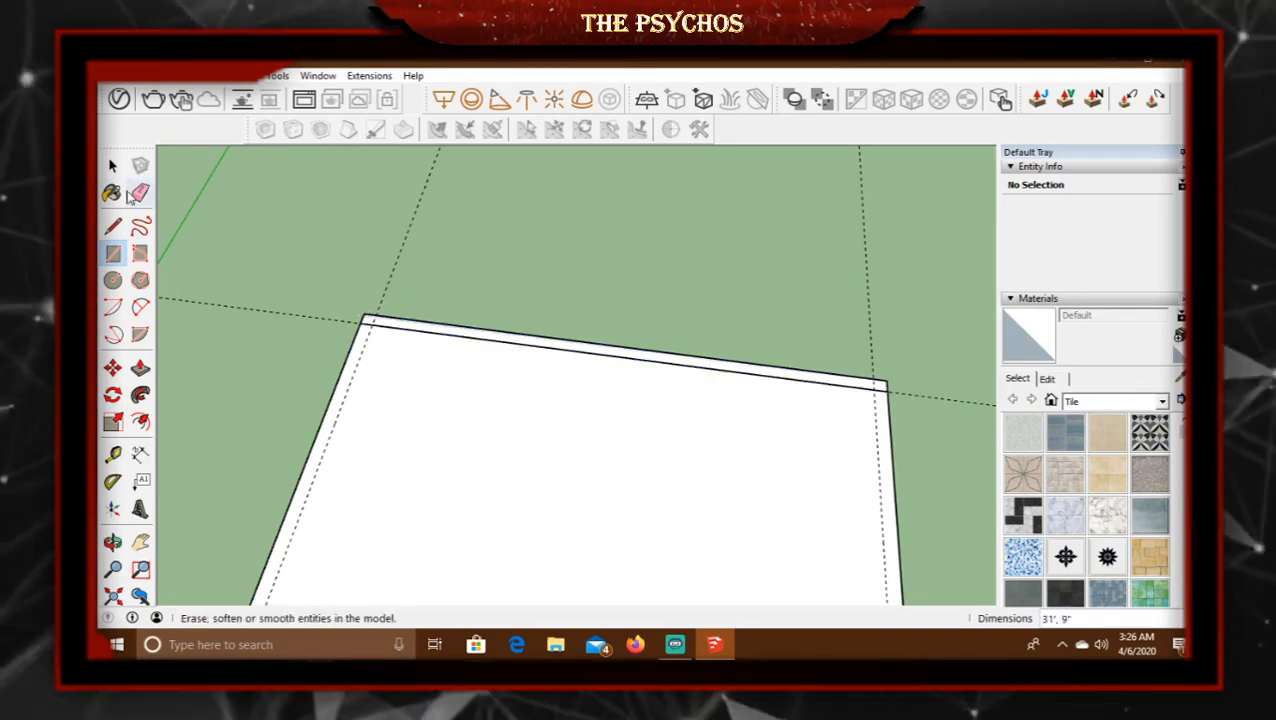
pyautogui.press('space')
pyautogui.click(512, 344)
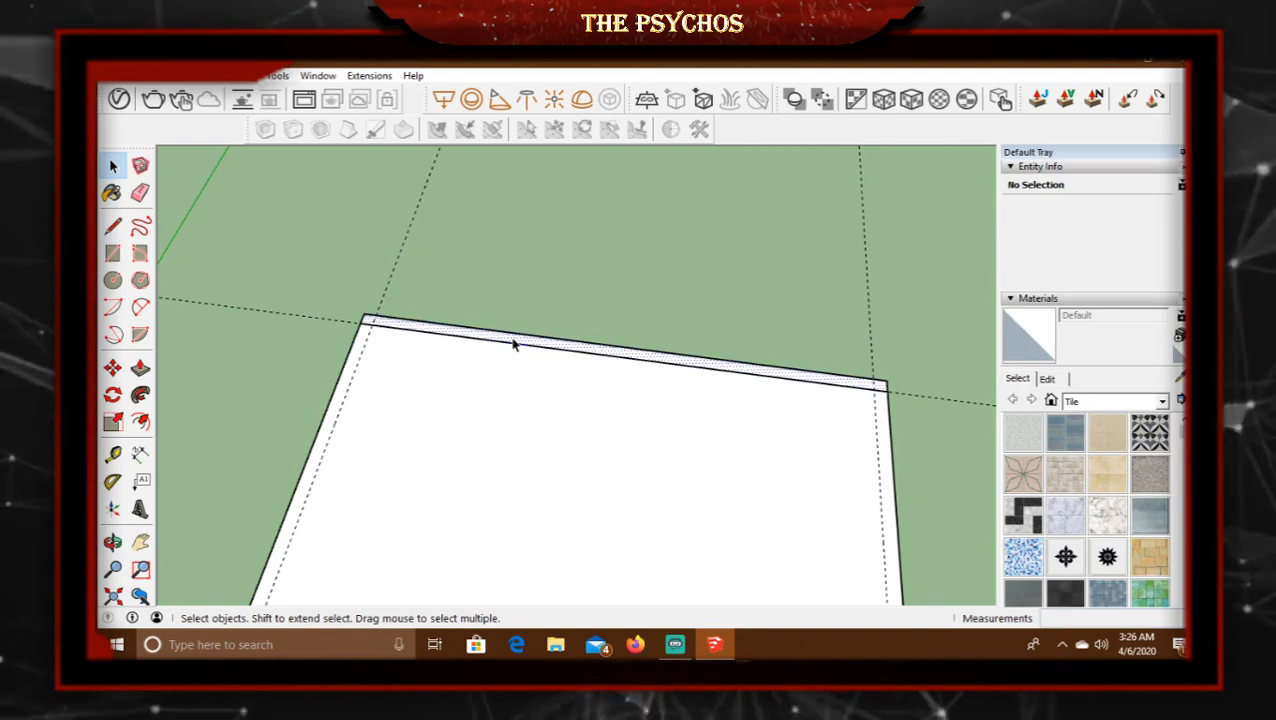
pyautogui.rightClick(600, 350)
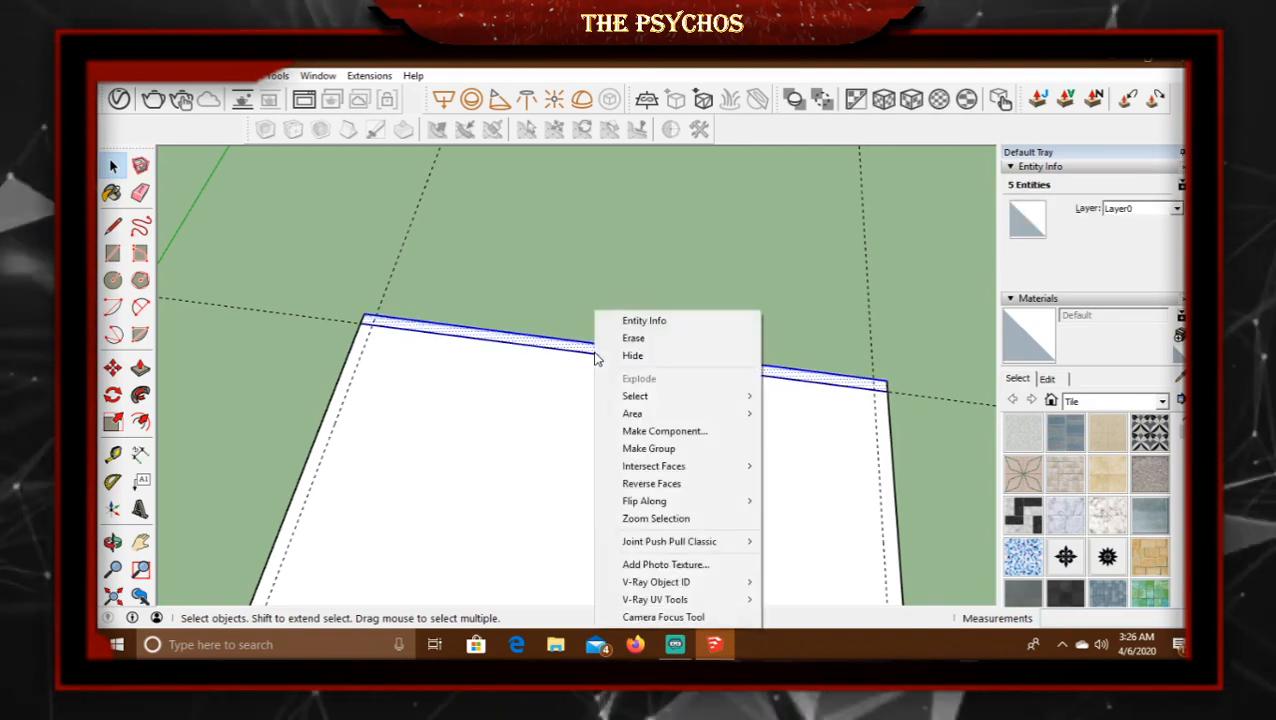
pyautogui.click(645, 448)
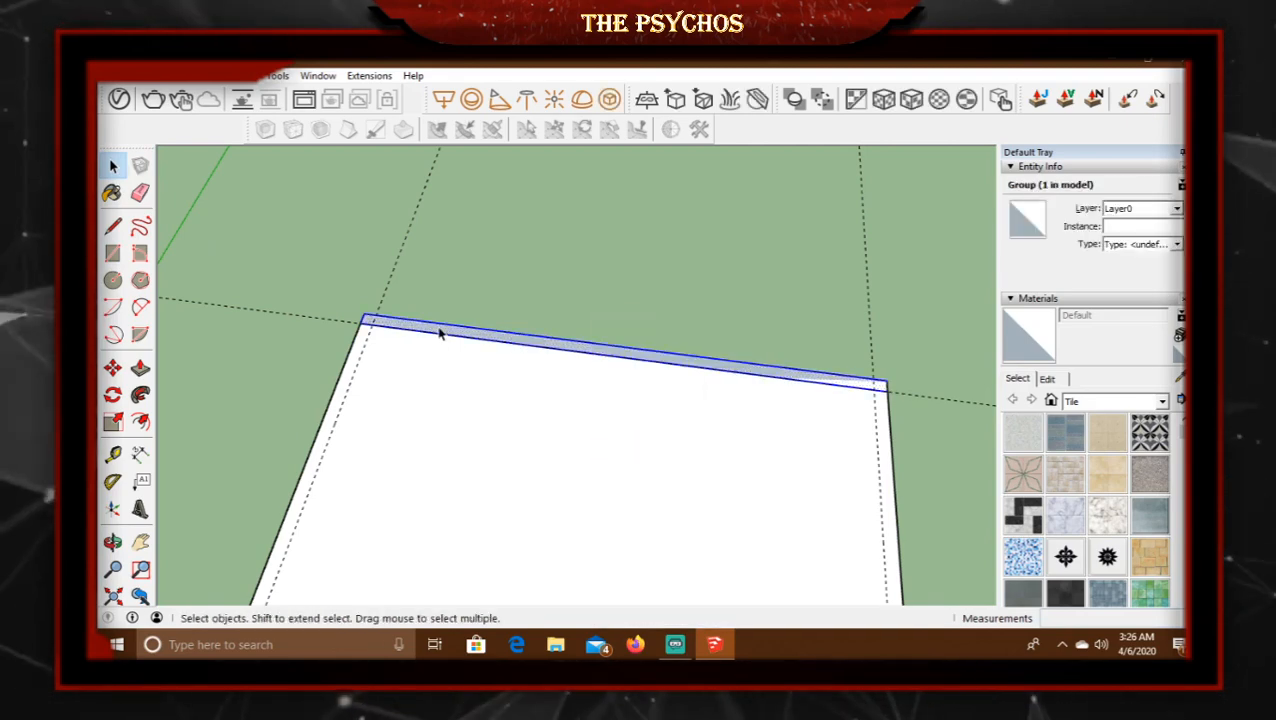
# Push/Pull the strip inside its group up by 11' to raise the back wall, and leave the group.
pyautogui.doubleClick(439, 333)
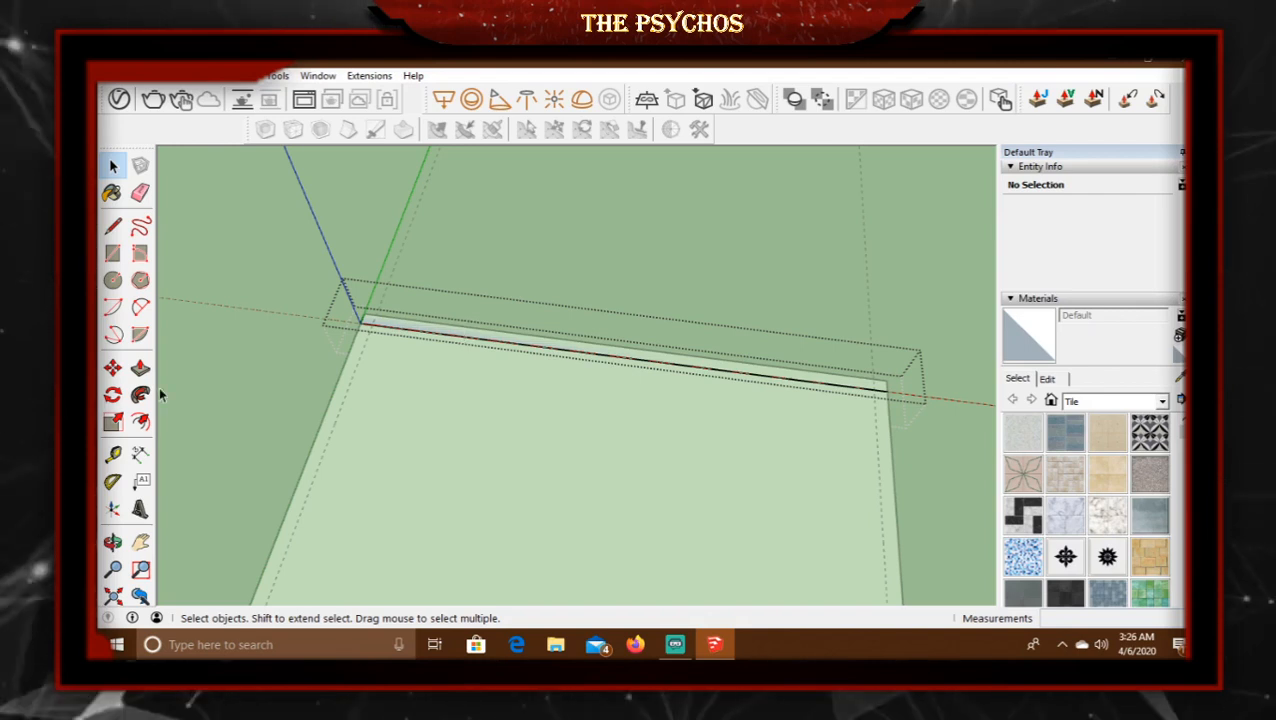
pyautogui.click(140, 367)
pyautogui.click(478, 330)
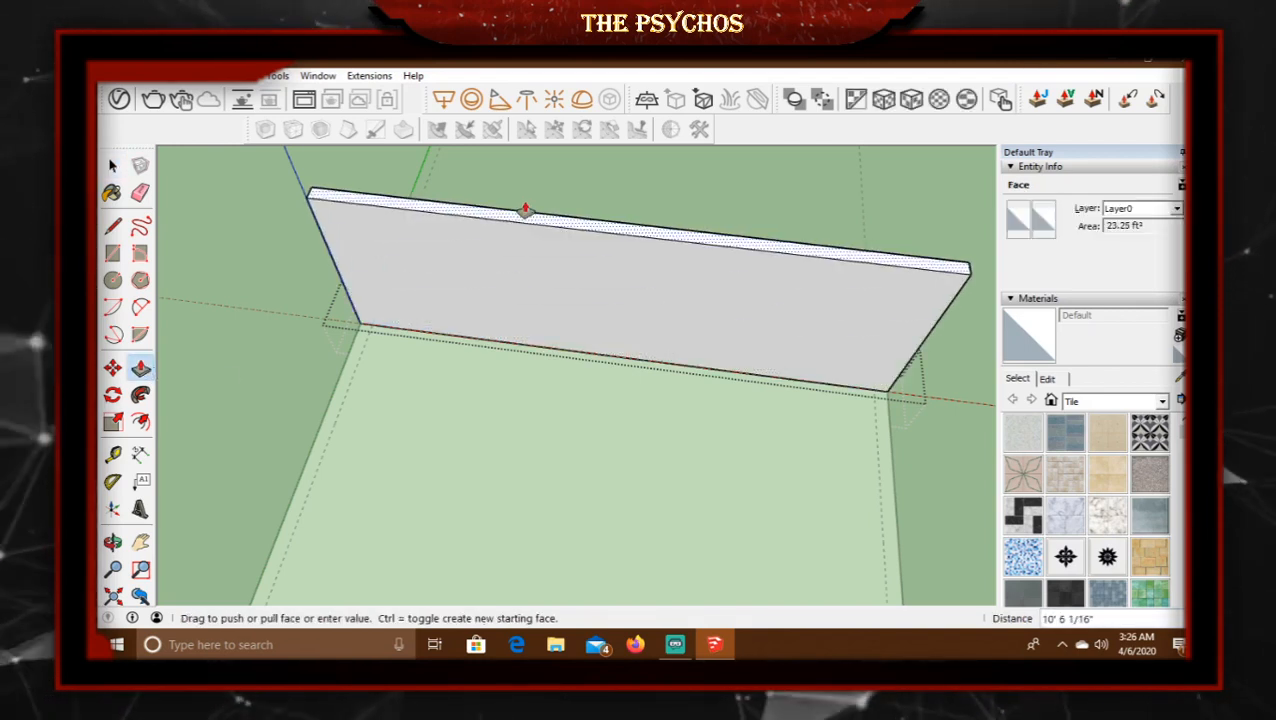
pyautogui.write('11')
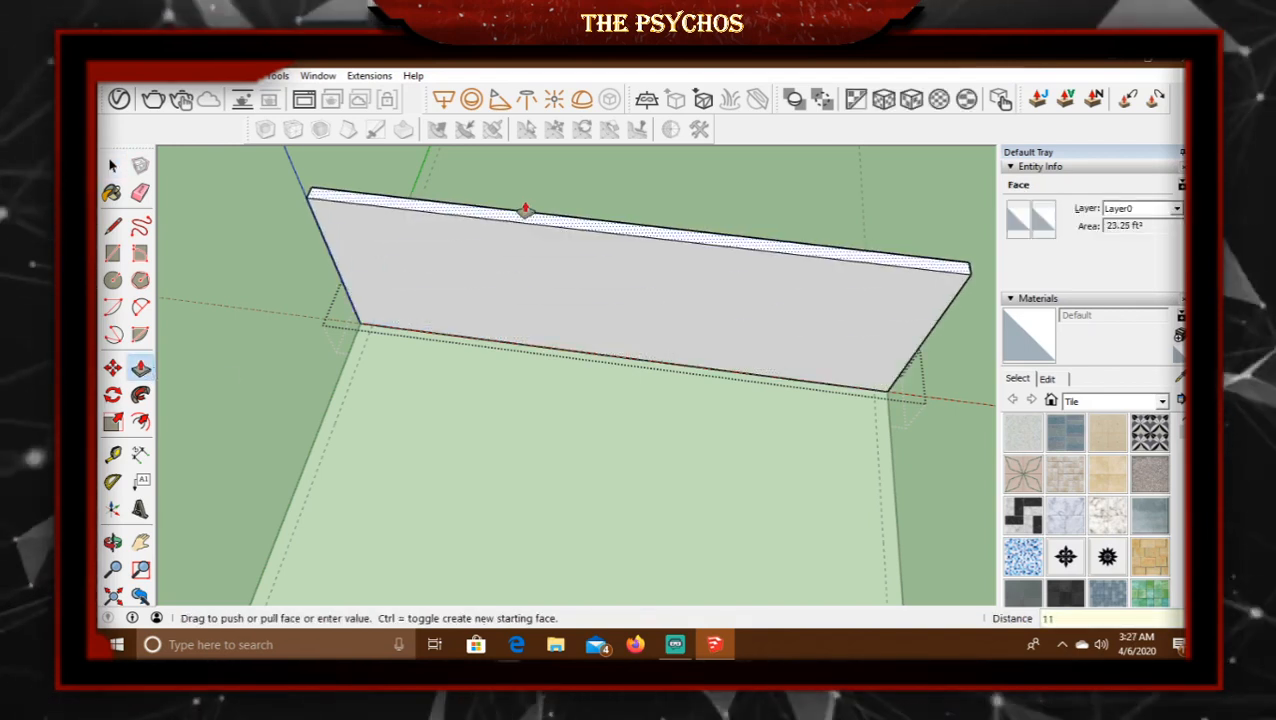
pyautogui.write("'")
pyautogui.press('Return')
pyautogui.moveTo(524, 210); pyautogui.dragTo(530, 302, button='middle')
pyautogui.click(112, 167)
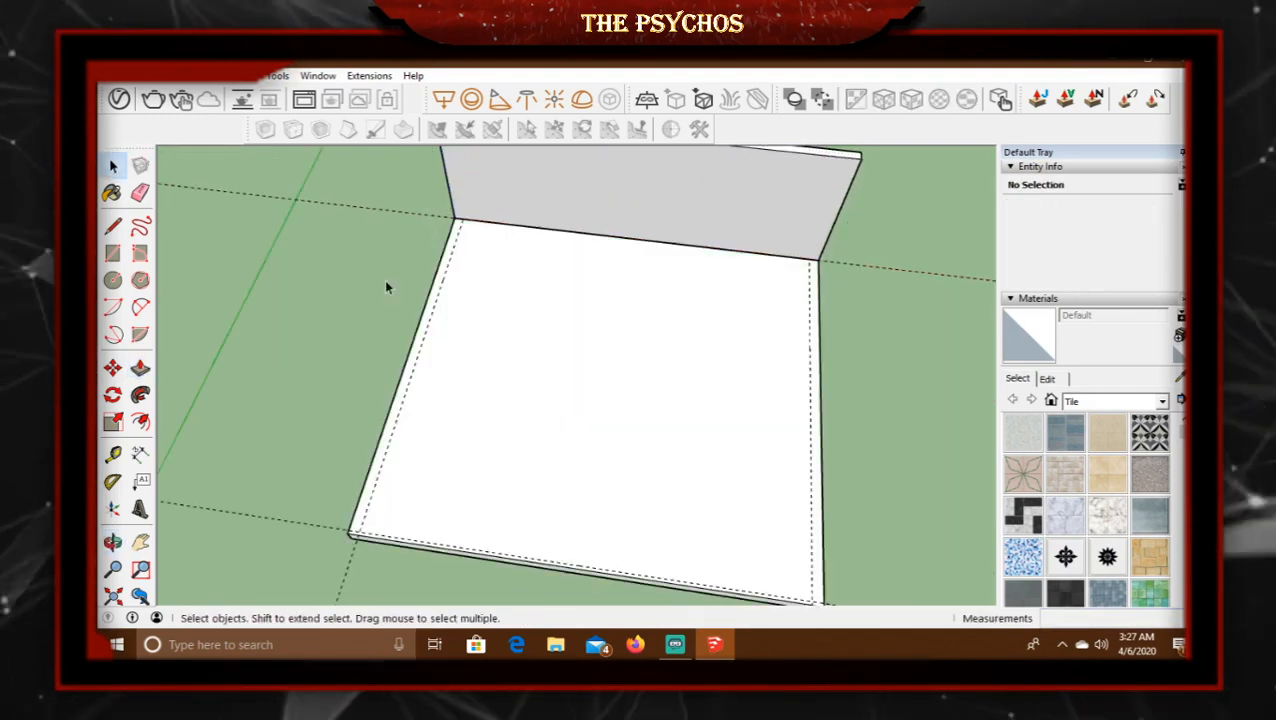
# Draw a 29' 3" by 9" rectangle along the slab's left side edge, from the back wall's corner to the inner guide line.
pyautogui.moveTo(387, 285); pyautogui.dragTo(524, 214, button='middle')
pyautogui.moveTo(965, 368); pyautogui.dragTo(886, 381, button='middle')
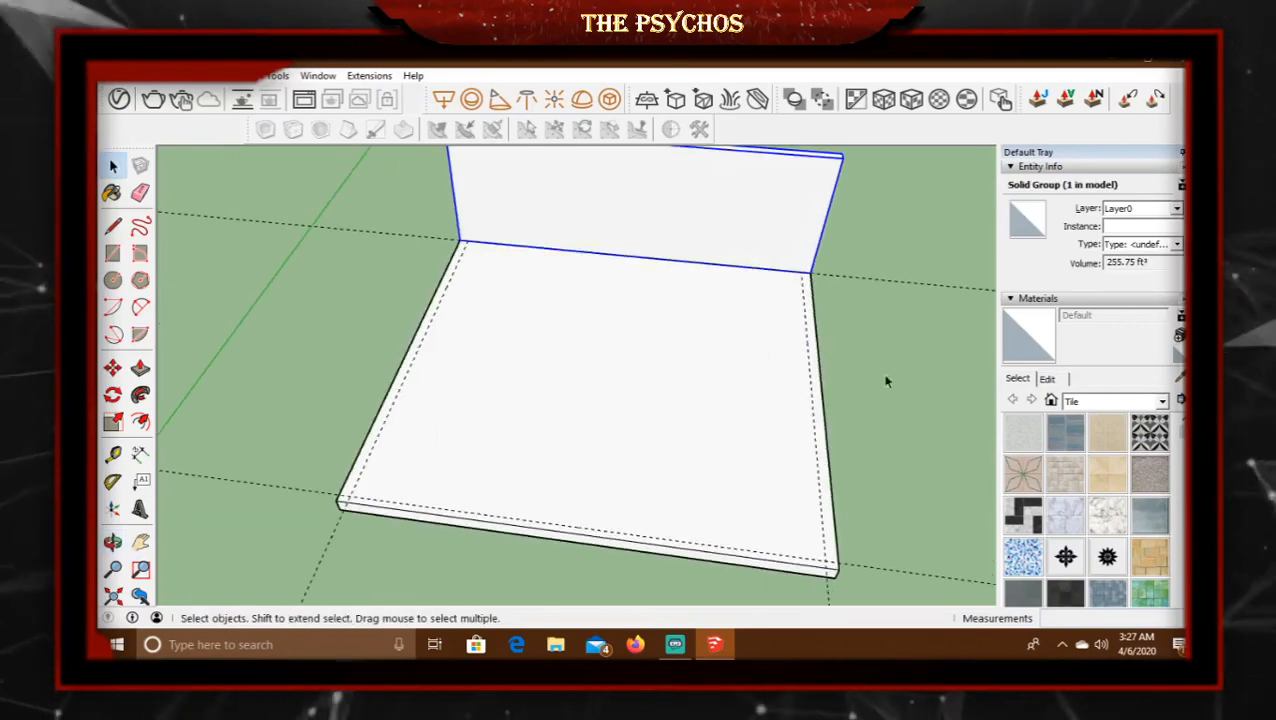
pyautogui.click(328, 260)
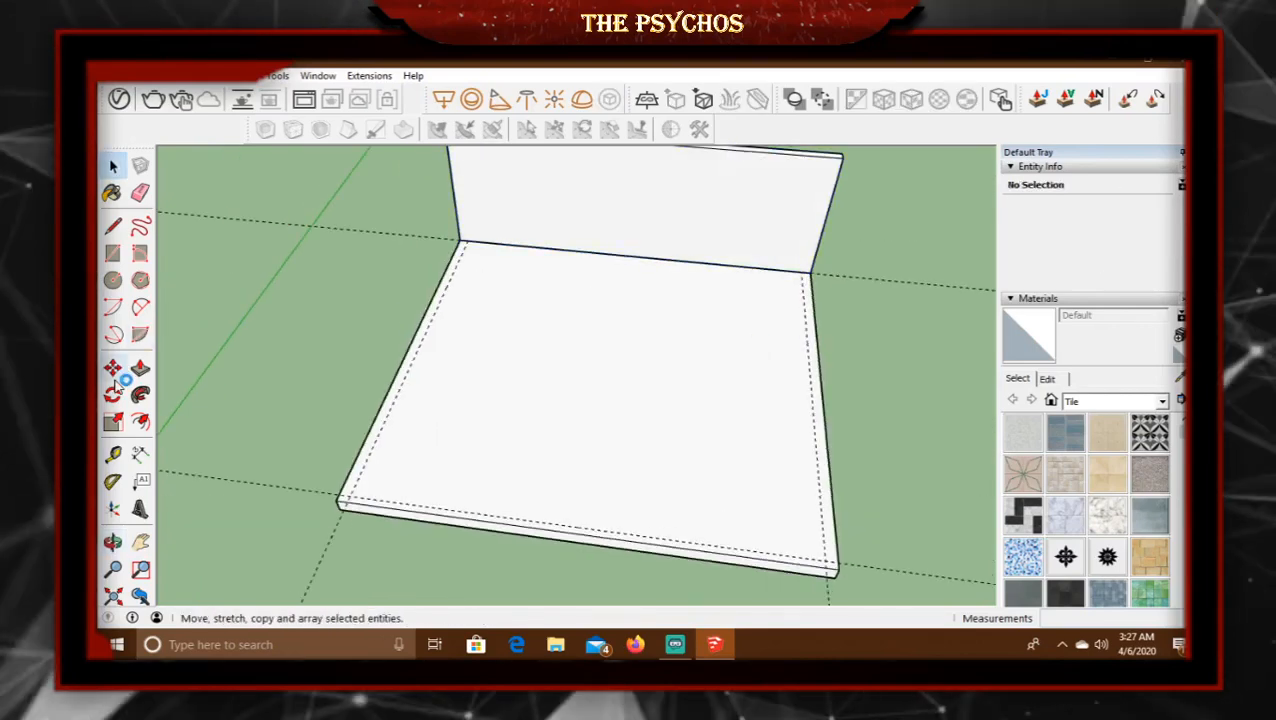
pyautogui.click(140, 254)
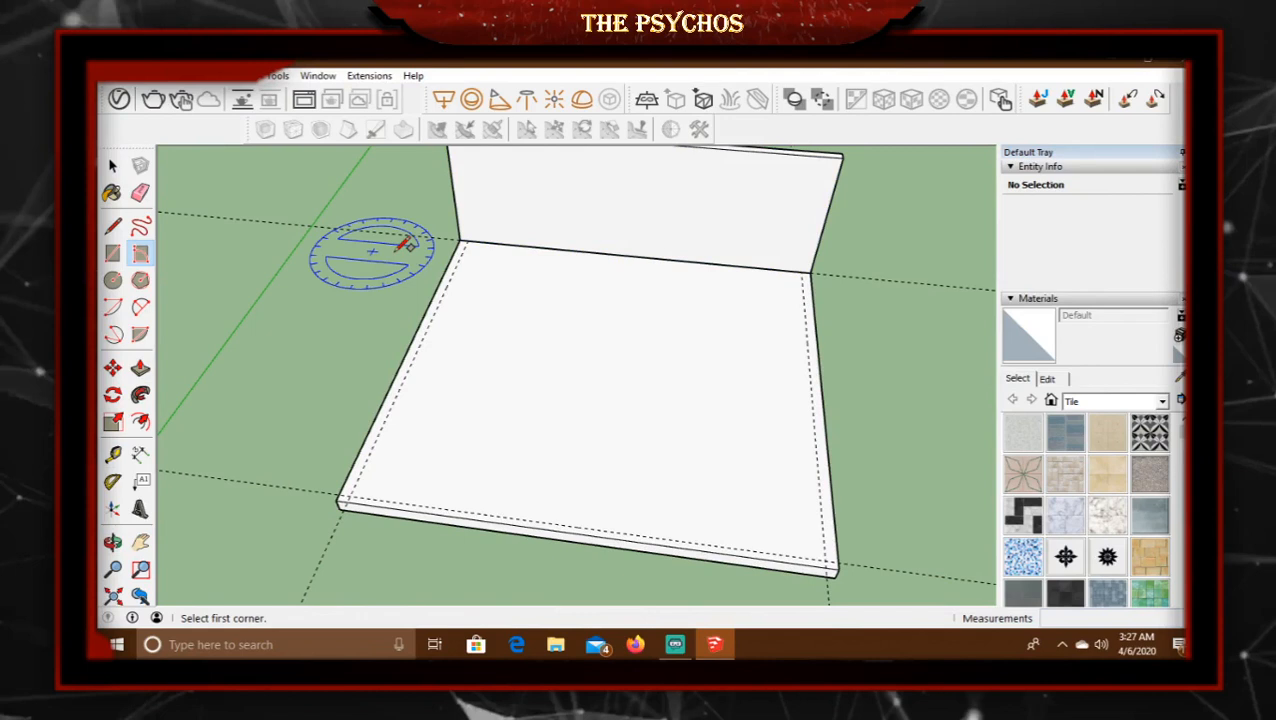
pyautogui.press('r')
pyautogui.click(458, 239)
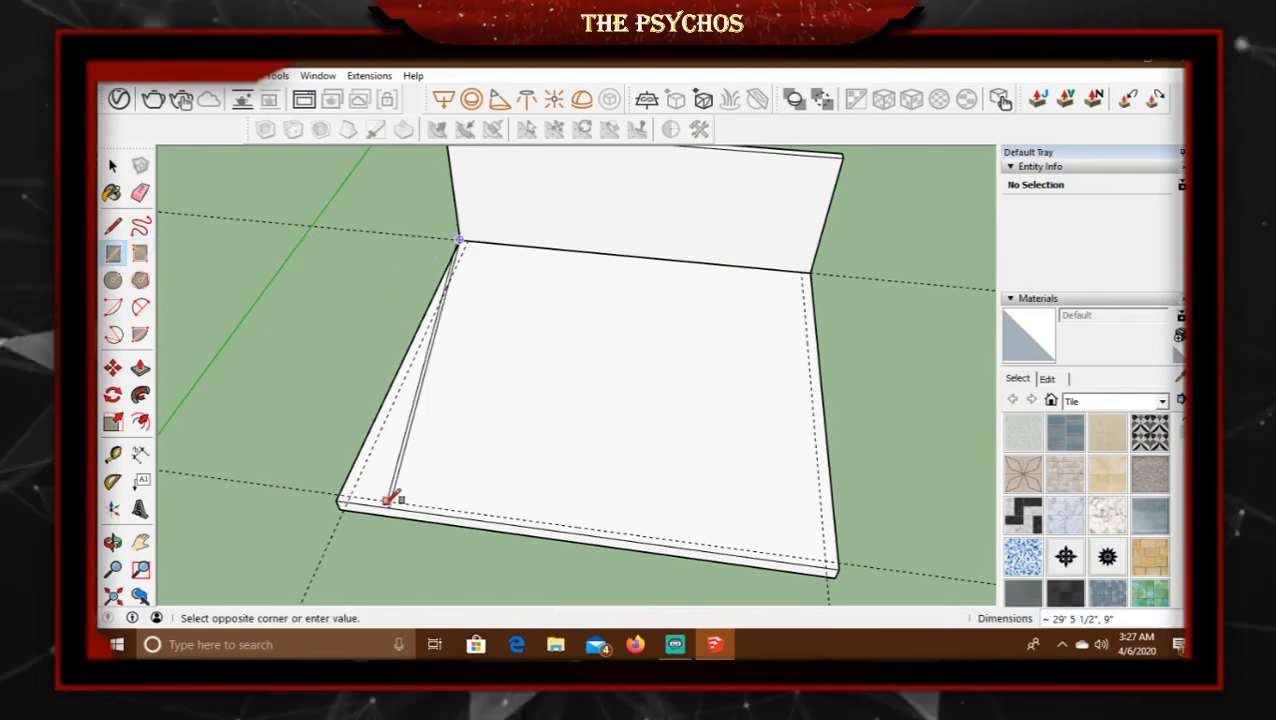
pyautogui.click(345, 499)
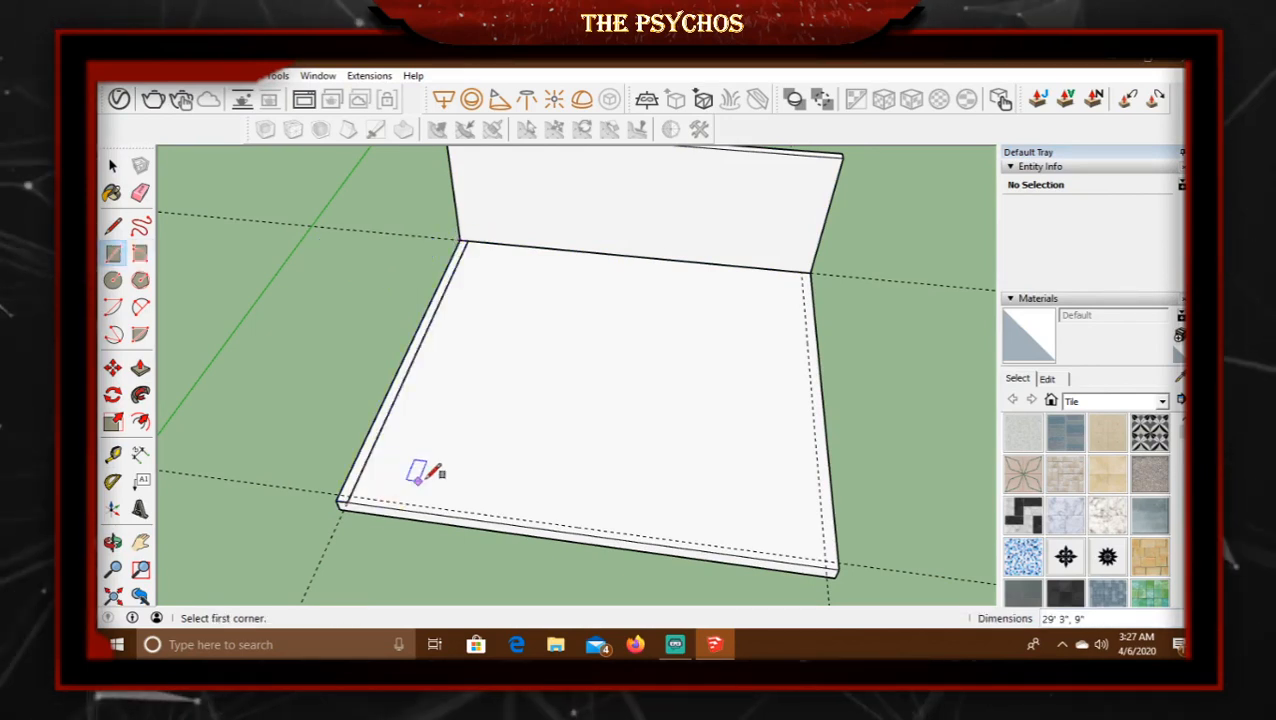
pyautogui.moveTo(420, 481); pyautogui.dragTo(445, 480, button='middle')
# Make the narrow strip along the slab's left side, with its edges, into a group.
pyautogui.click(113, 166)
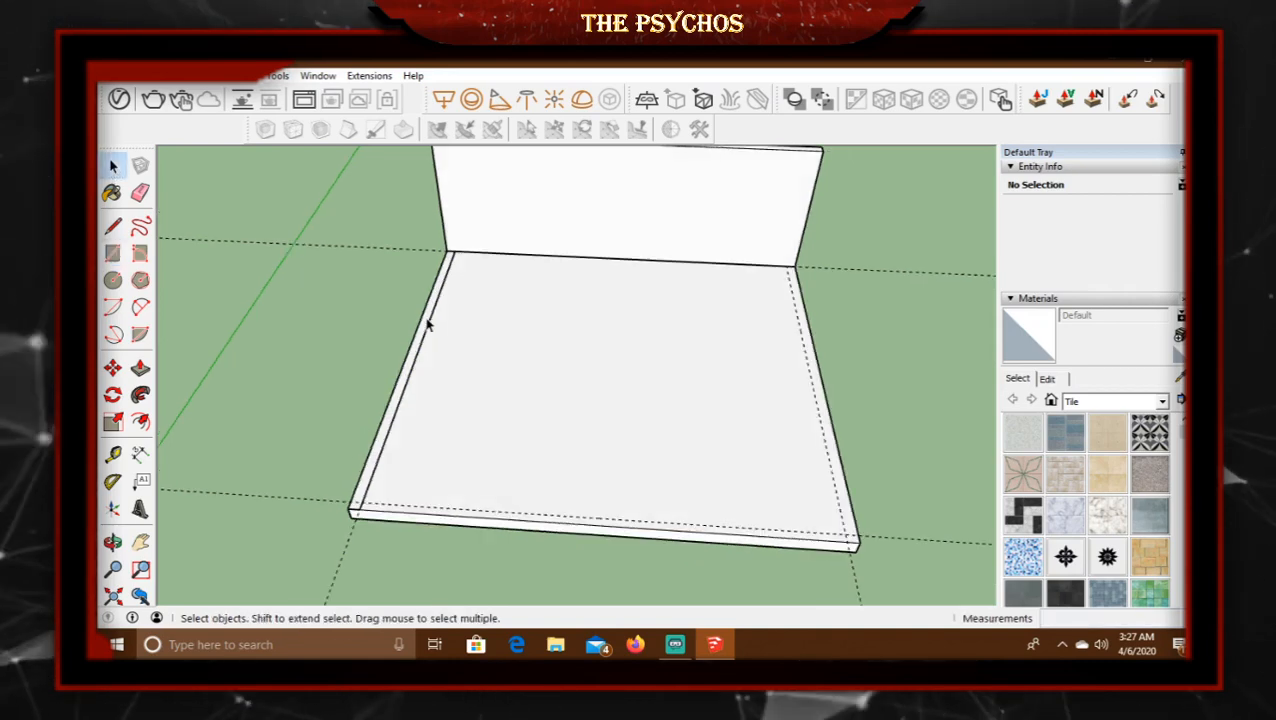
pyautogui.doubleClick(427, 325)
pyautogui.rightClick(428, 318)
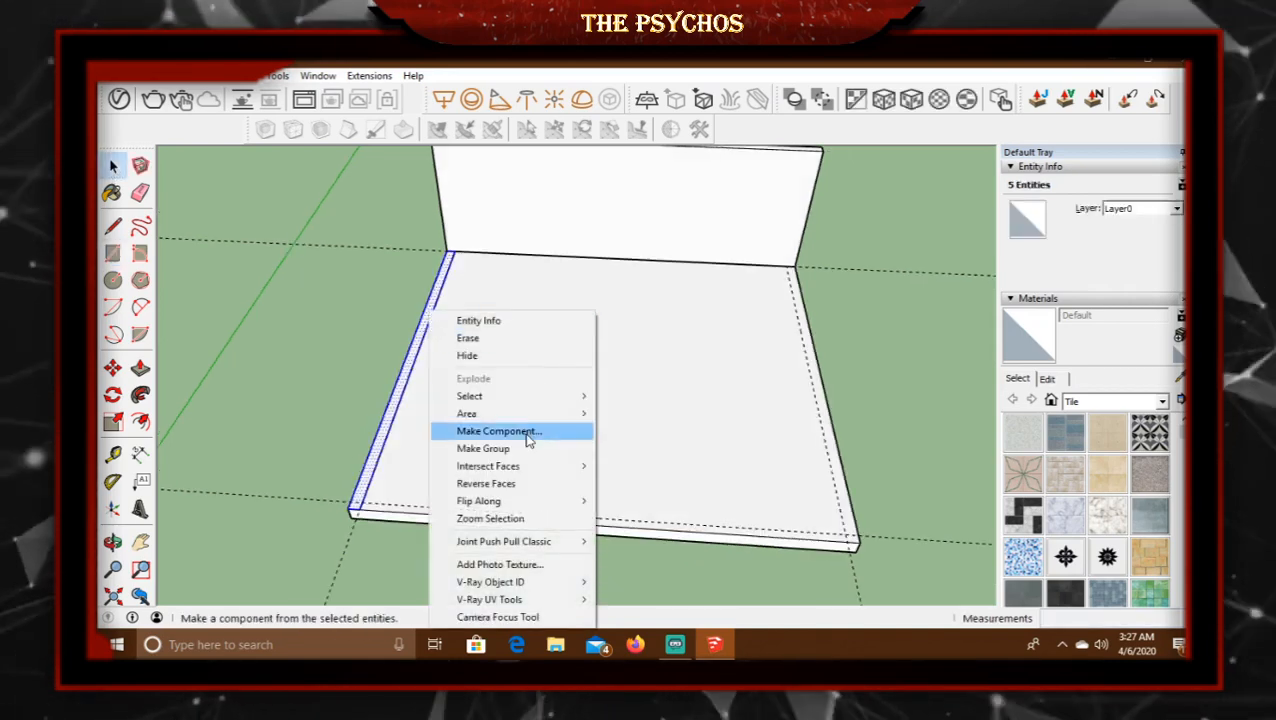
pyautogui.click(528, 449)
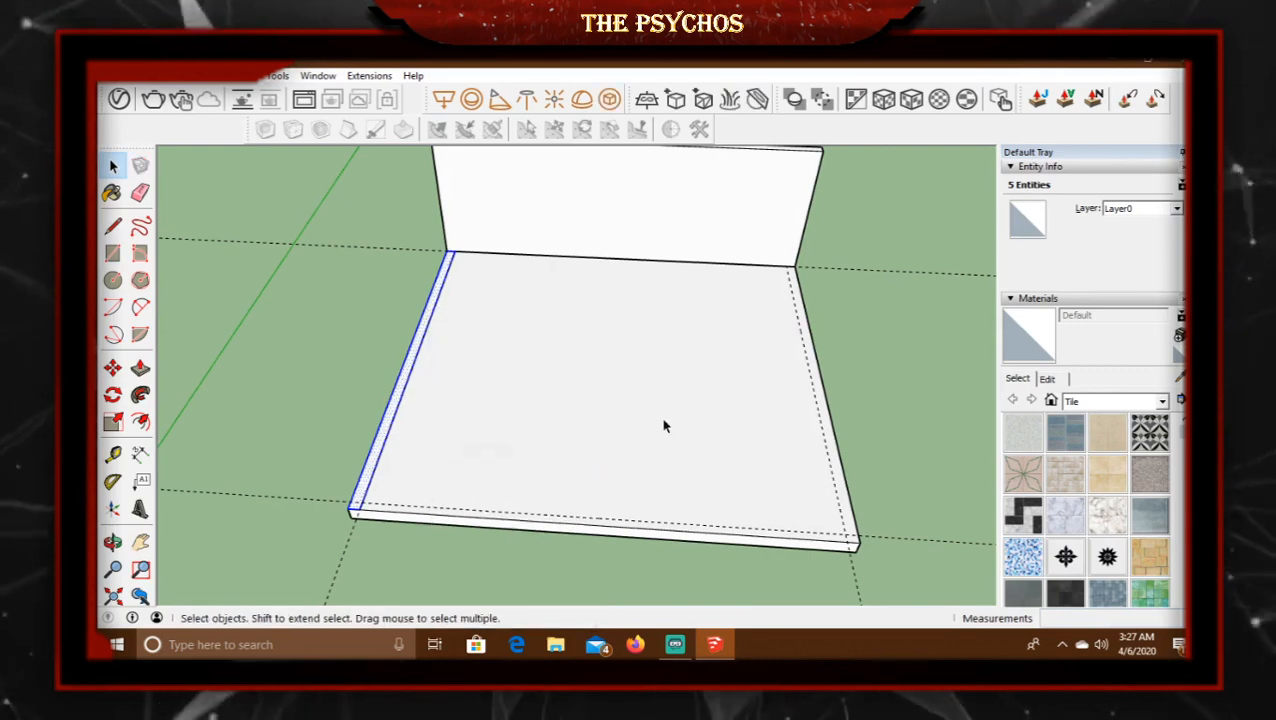
# Push/Pull the left strip inside its group up by 11', level with the back wall's top edge, and leave the group.
pyautogui.moveTo(390, 358); pyautogui.dragTo(396, 399, button='middle')
pyautogui.scroll(3, 393, 404)
pyautogui.doubleClick(393, 404)
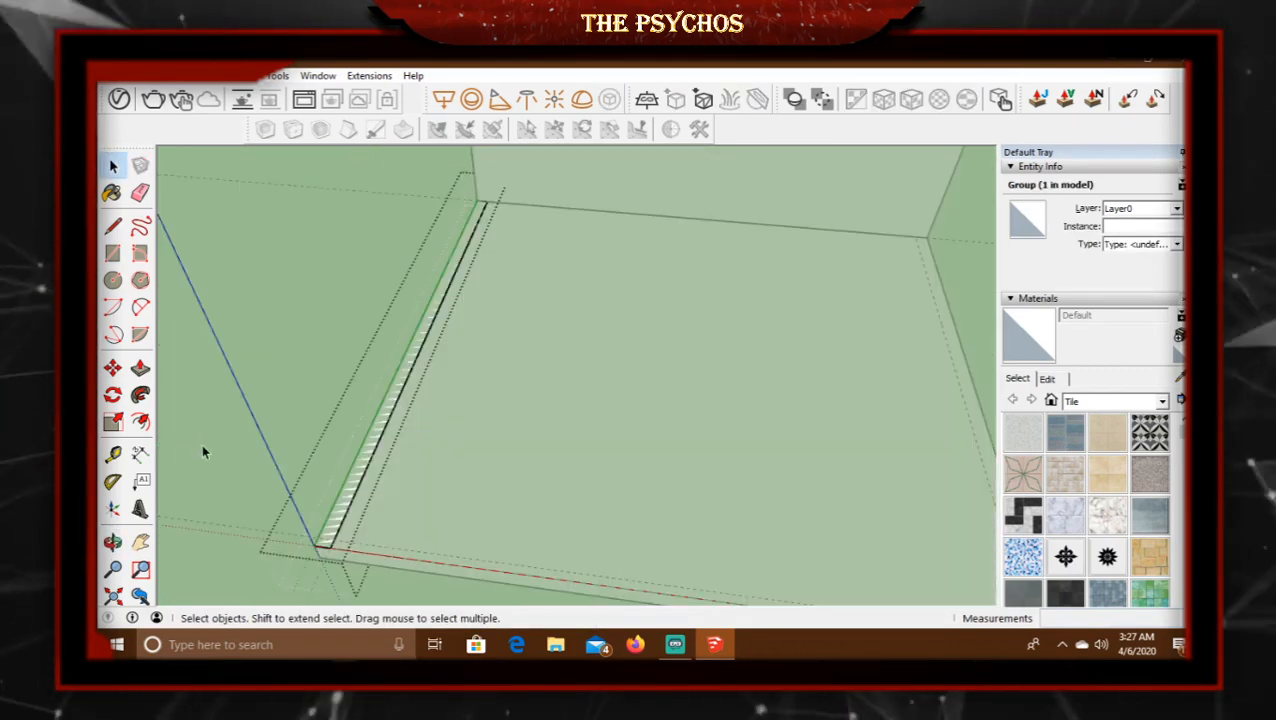
pyautogui.click(140, 368)
pyautogui.click(394, 394)
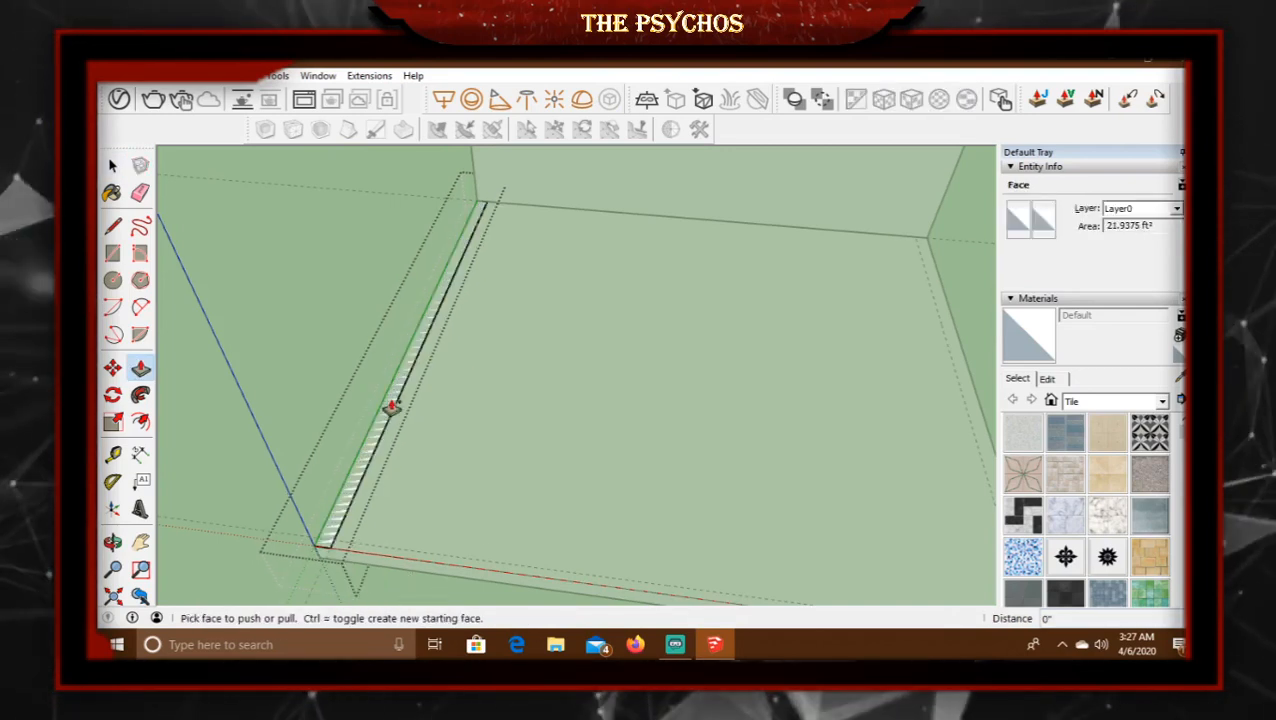
pyautogui.click(393, 407)
pyautogui.moveTo(489, 393); pyautogui.dragTo(371, 353, button='middle')
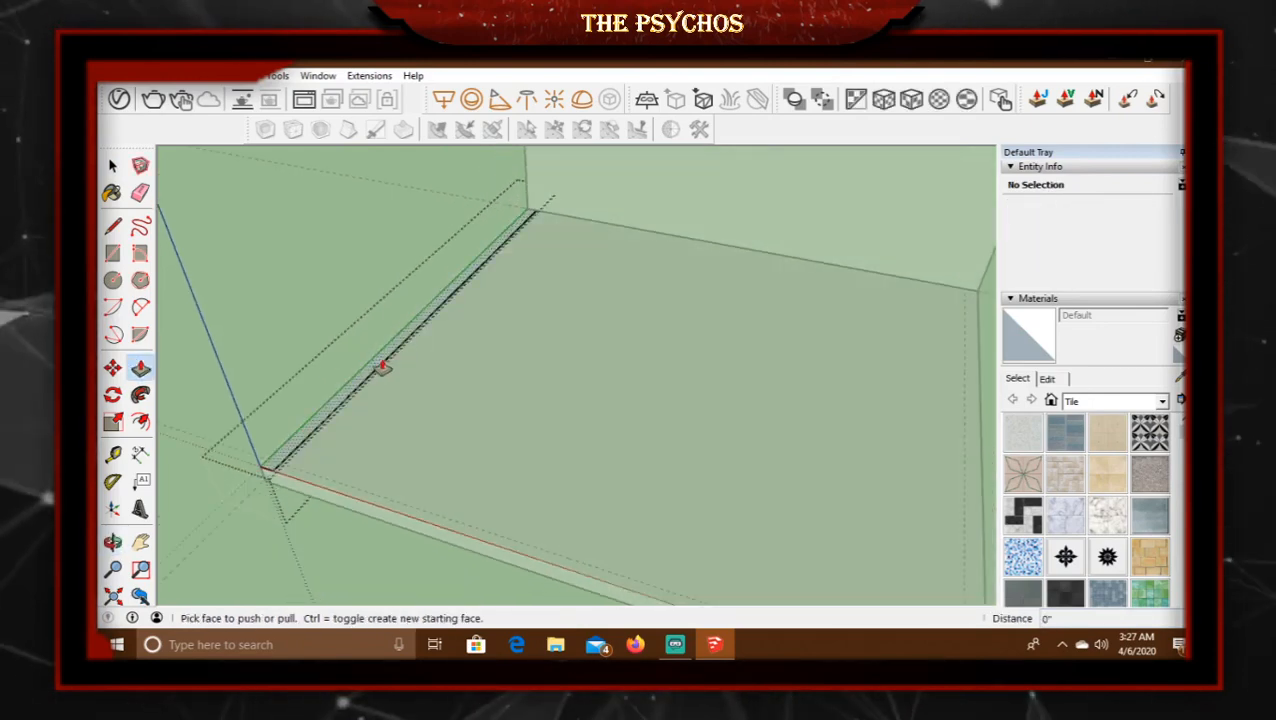
pyautogui.click(381, 367)
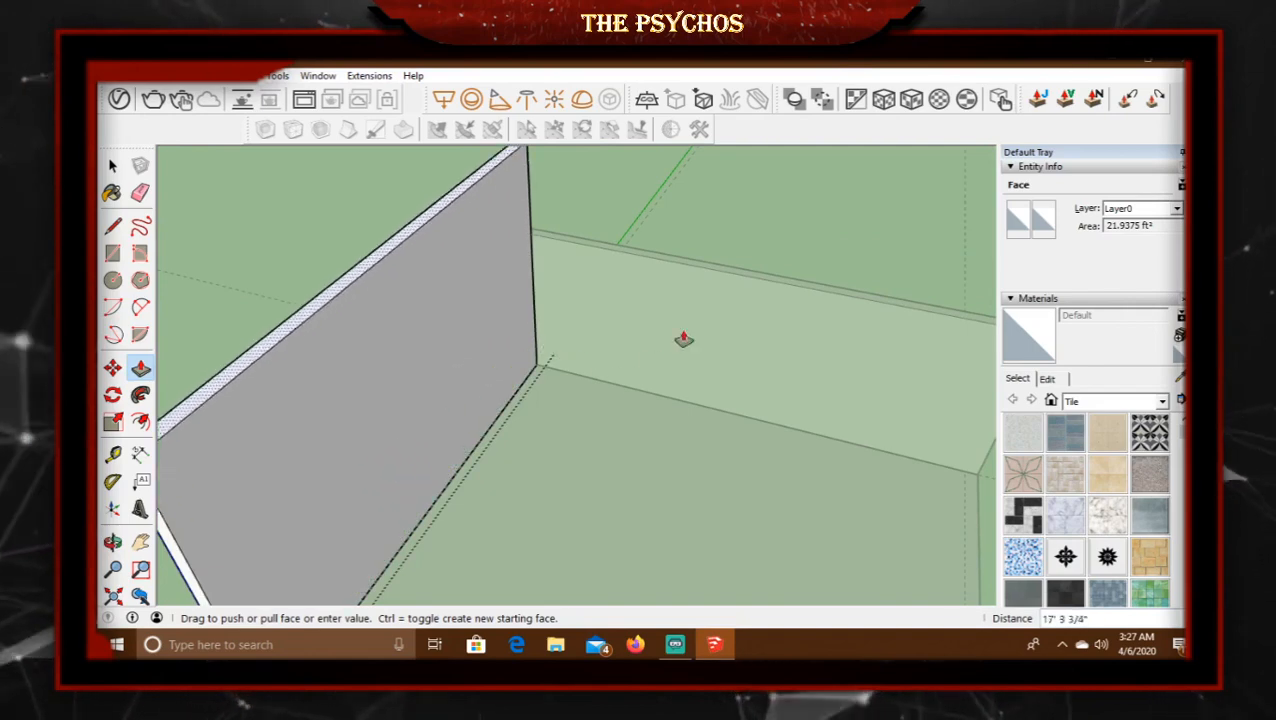
pyautogui.moveTo(718, 276); pyautogui.dragTo(729, 233, button='middle')
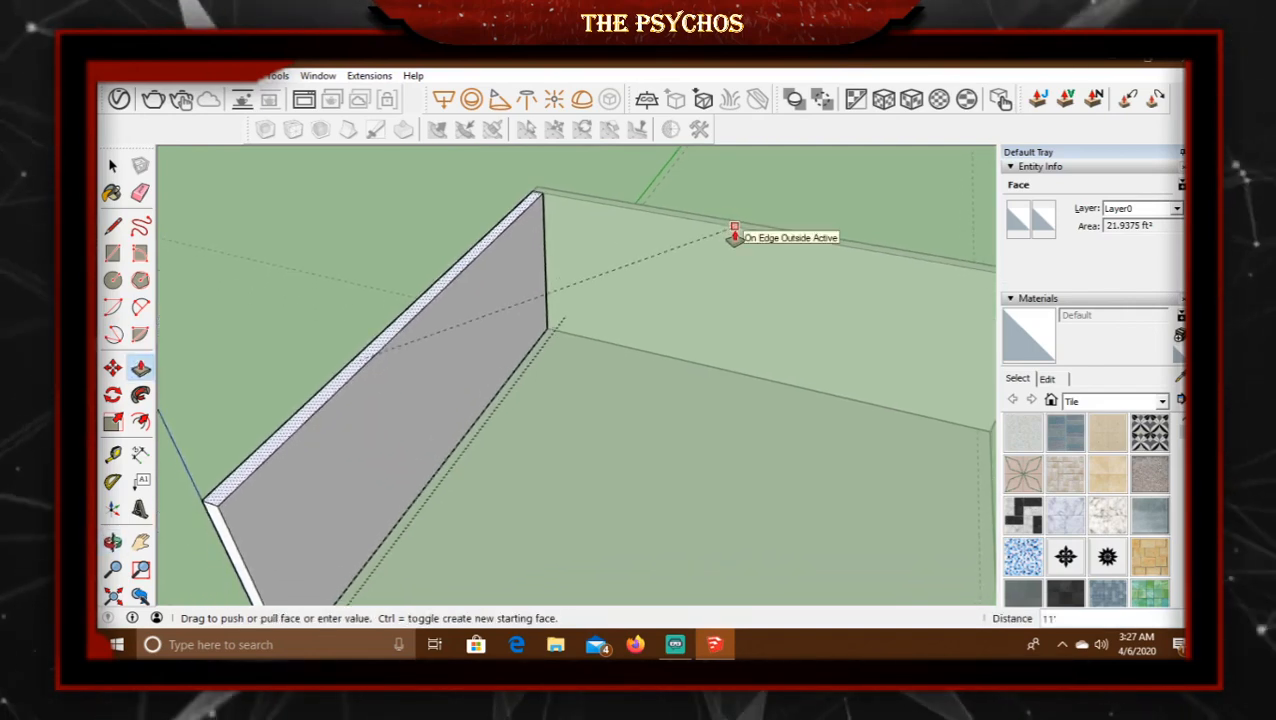
pyautogui.moveTo(721, 313); pyautogui.dragTo(624, 318, button='middle')
pyautogui.click(113, 165)
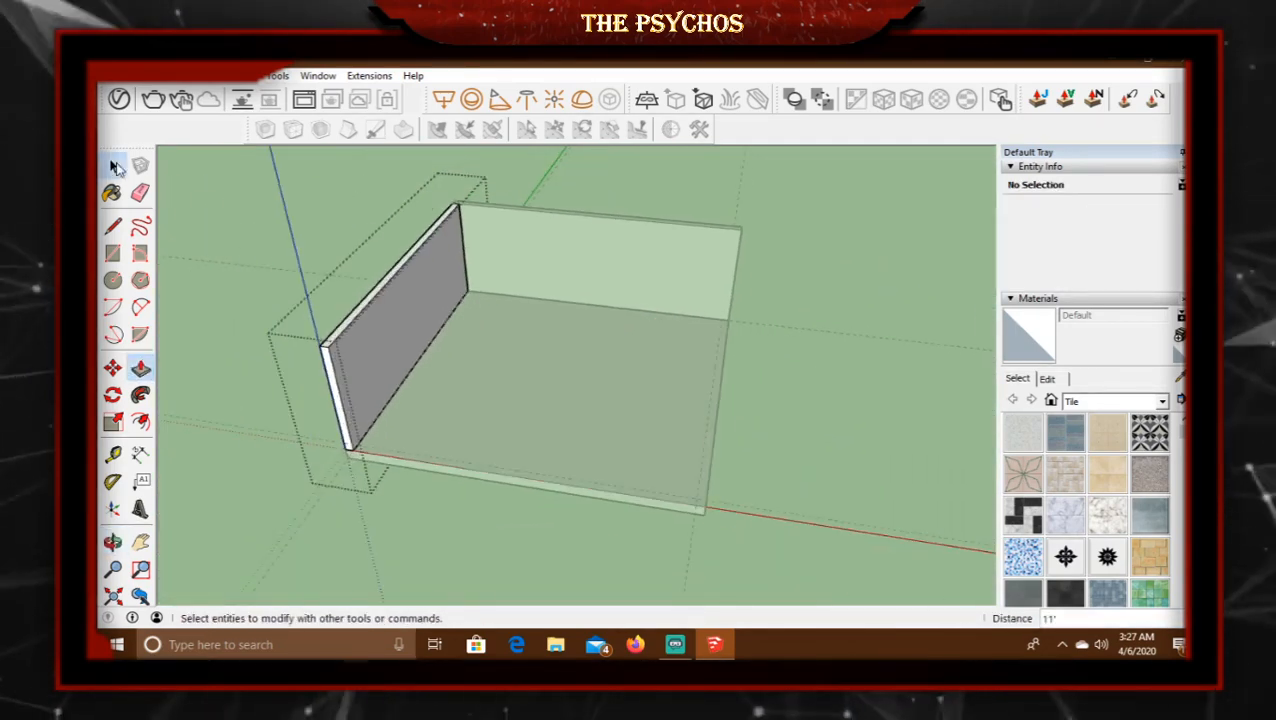
pyautogui.moveTo(784, 332); pyautogui.dragTo(268, 427, button='middle')
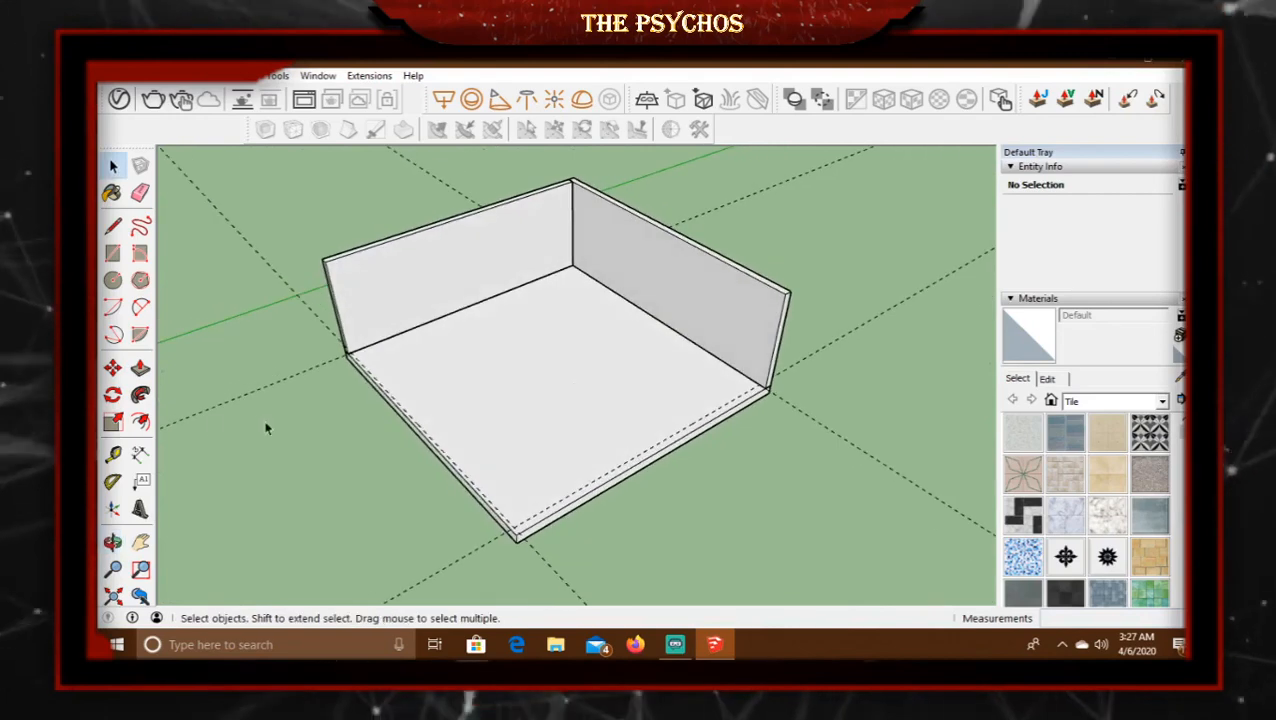
# Draw a freehand test rectangle on the open ground beside the slab.
pyautogui.click(113, 255)
pyautogui.moveTo(790, 440); pyautogui.dragTo(521, 382, button='middle')
pyautogui.click(477, 398)
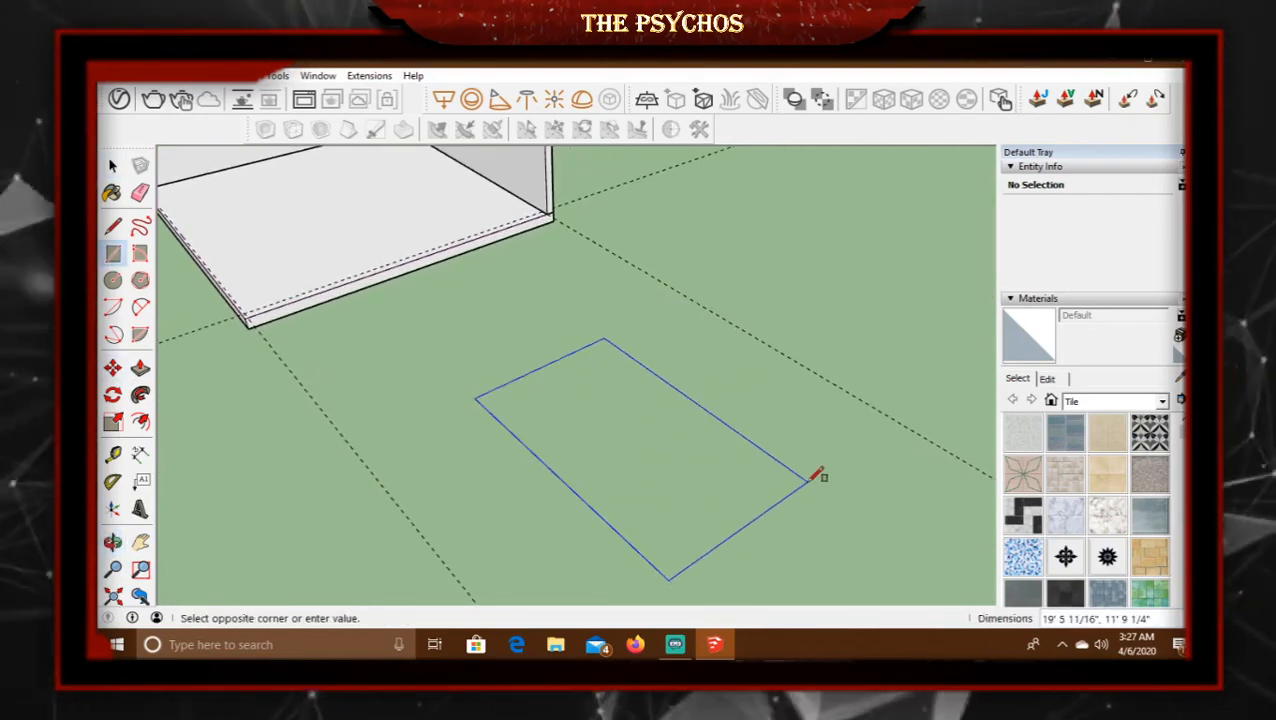
pyautogui.click(832, 437)
pyautogui.moveTo(775, 470); pyautogui.dragTo(380, 400, button='middle')
# Try Push/Pull on the test rectangle's face, and undo the attempt.
pyautogui.click(140, 368)
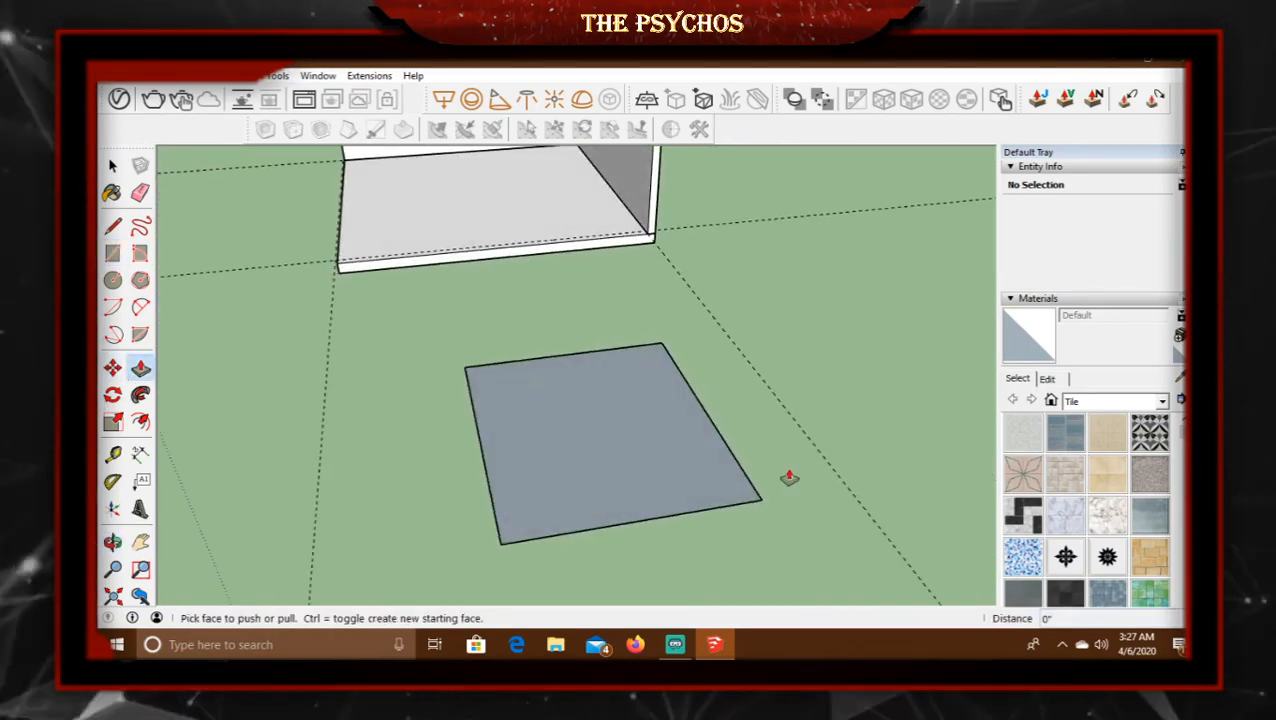
pyautogui.click(700, 468)
pyautogui.click(706, 483)
pyautogui.hotkey('ctrl', 'z')
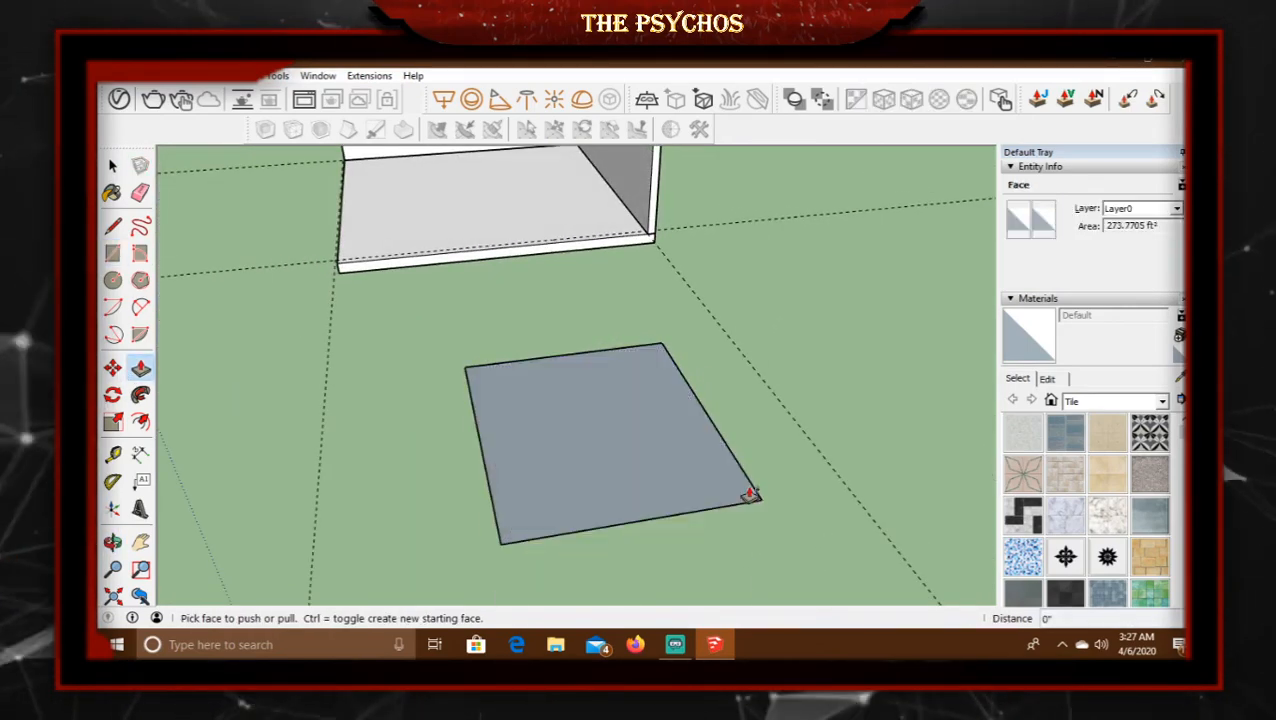
# Reverse the test rectangle's face and Push/Pull it up into a box.
pyautogui.press('space')
pyautogui.rightClick(547, 411)
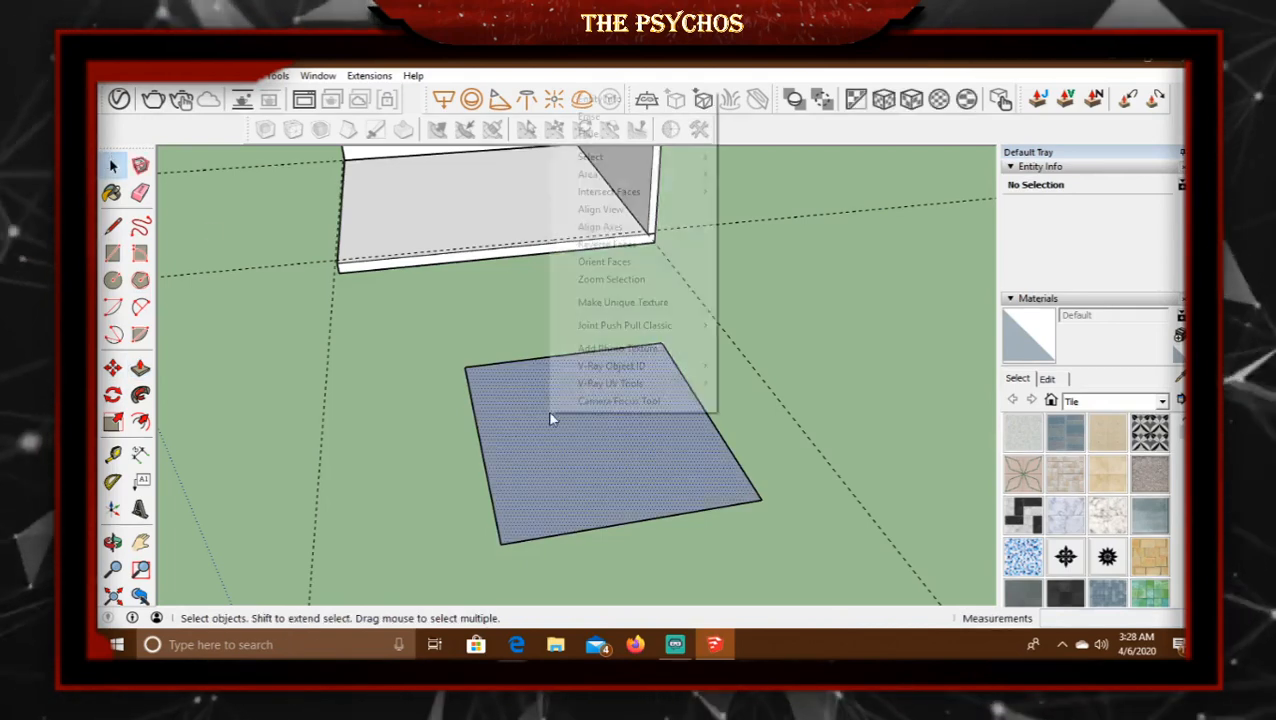
pyautogui.click(590, 244)
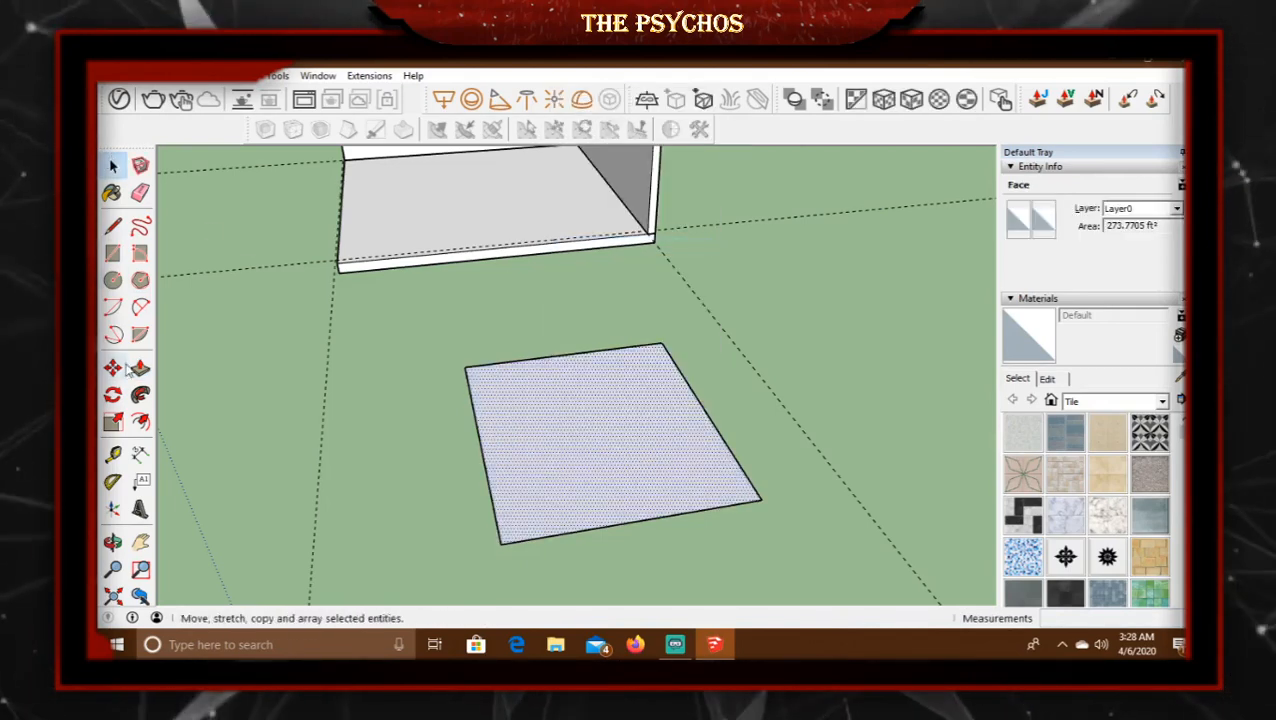
pyautogui.click(140, 368)
pyautogui.doubleClick(603, 450)
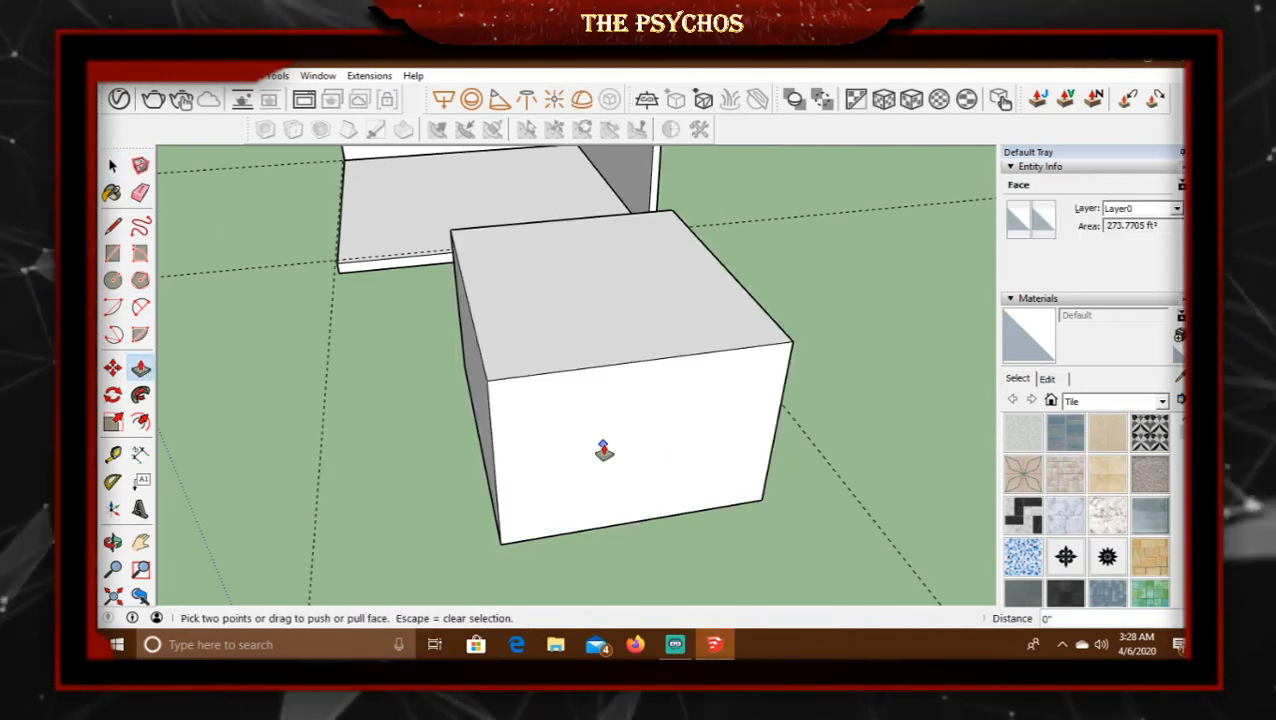
pyautogui.moveTo(385, 378); pyautogui.dragTo(585, 365, button='middle')
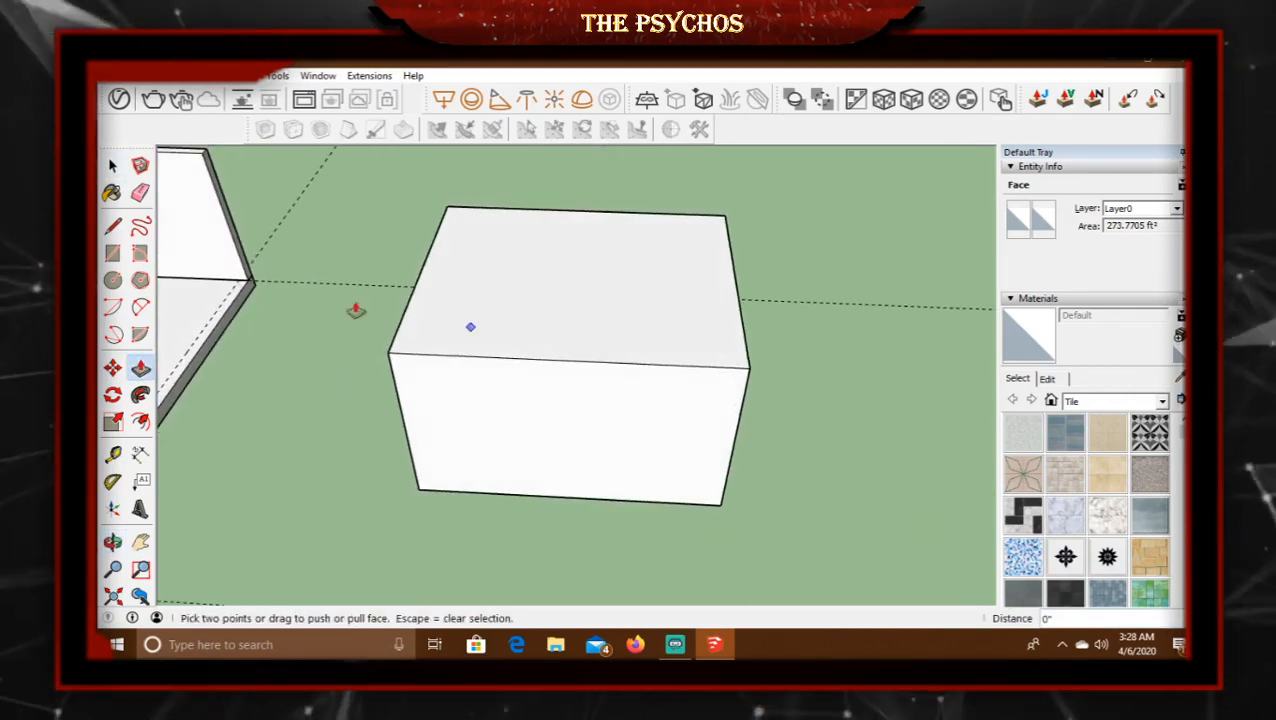
# Delete the whole test box, with all its faces and edges.
pyautogui.click(114, 168)
pyautogui.tripleClick(737, 358)
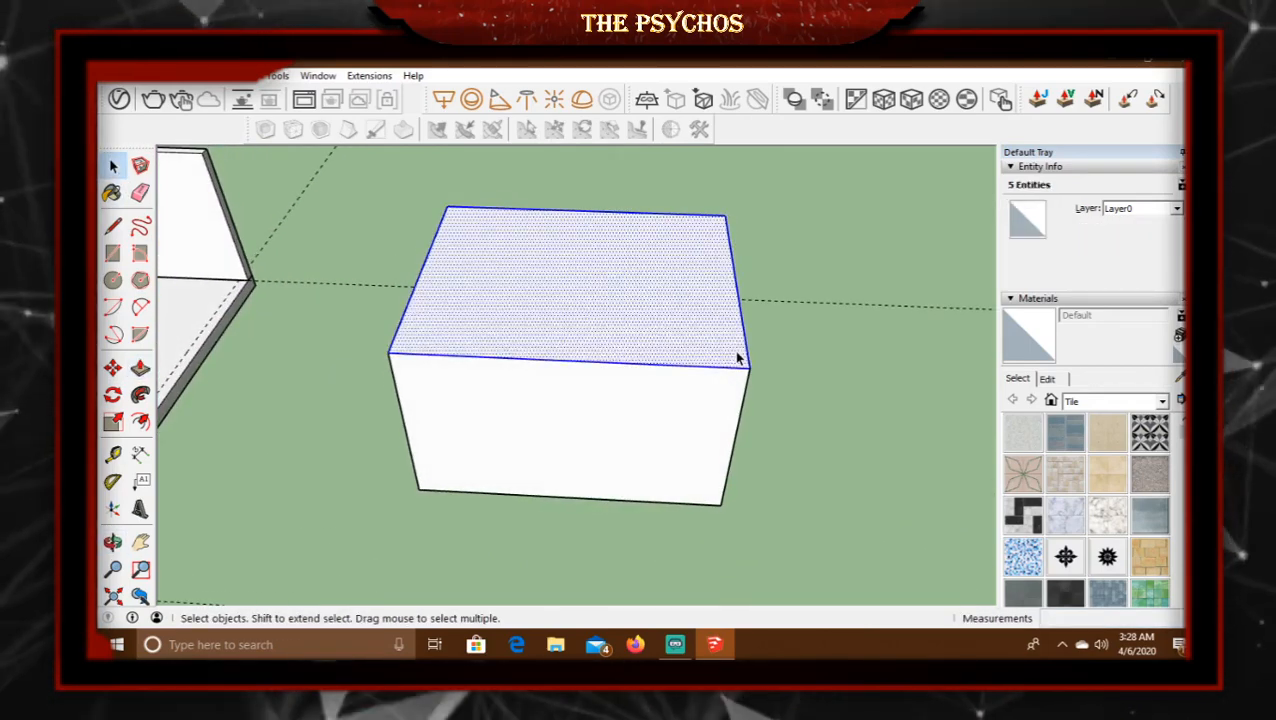
pyautogui.press('Delete')
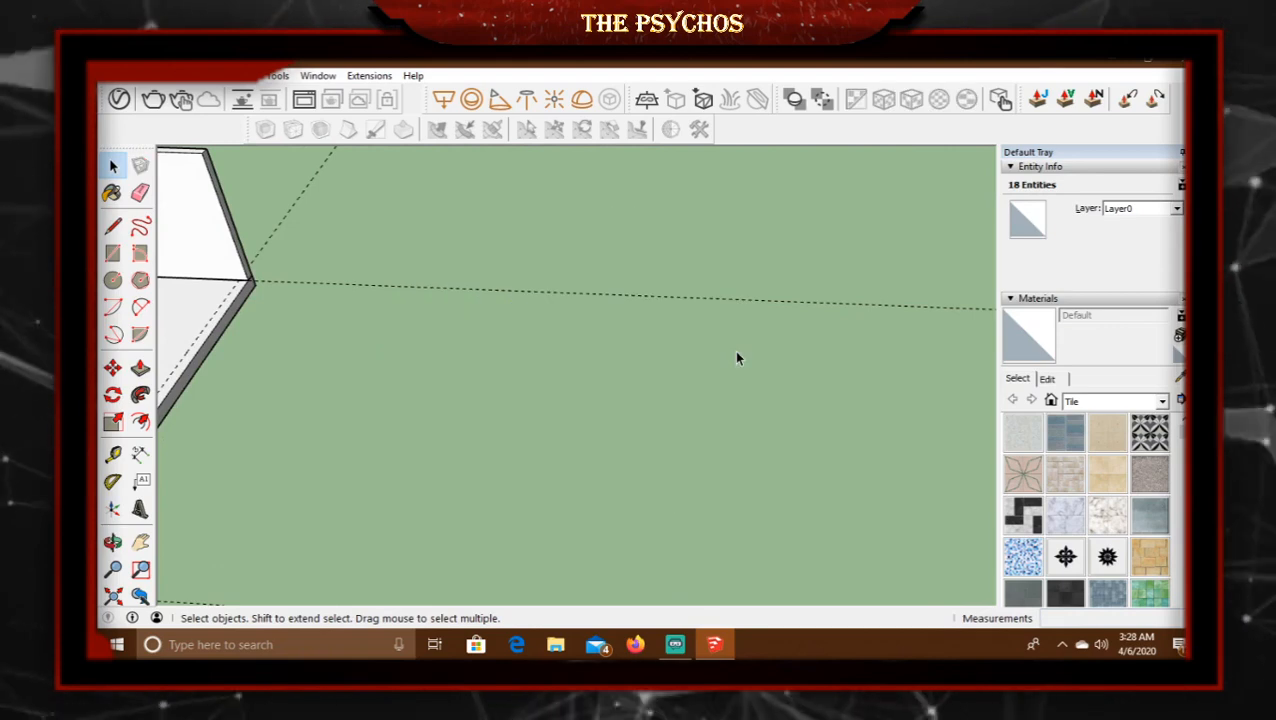
# Draw a 29' 3" by 9" rectangle along the slab's remaining side edge, from the guide line at the back wall to the front corner.
pyautogui.moveTo(310, 322); pyautogui.dragTo(660, 353, button='middle')
pyautogui.scroll(3, 660, 353)
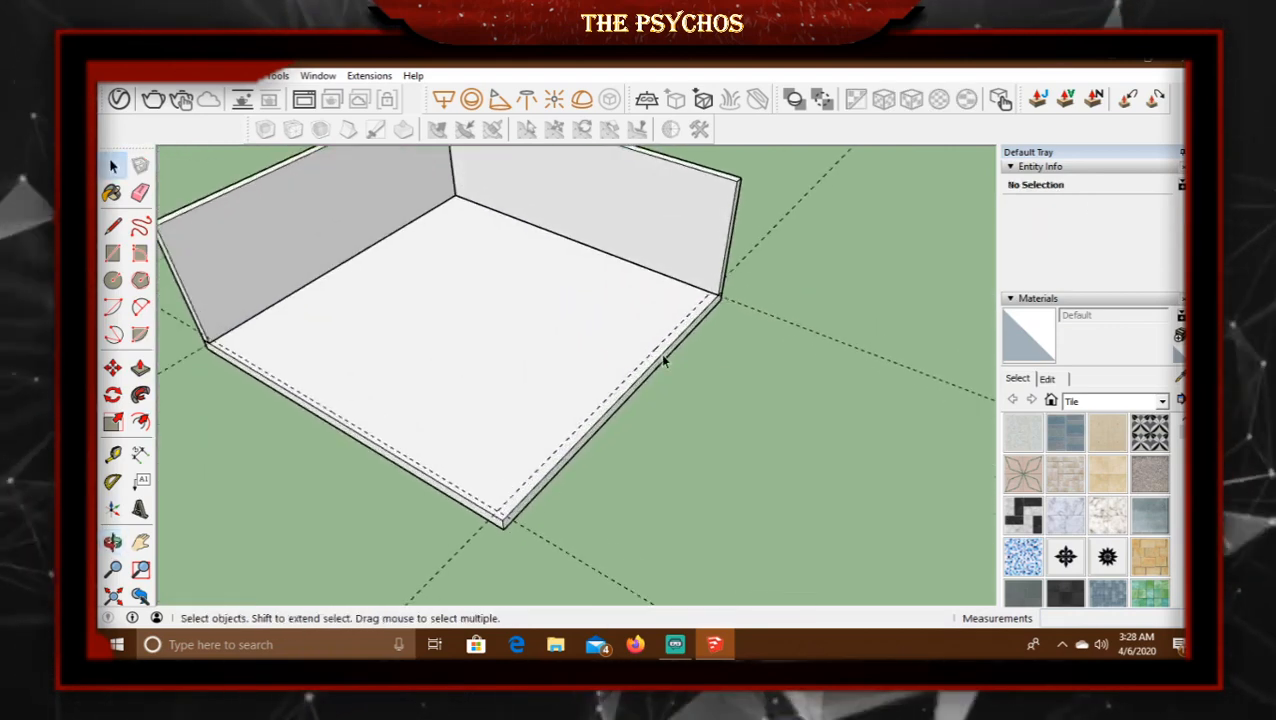
pyautogui.keyDown('shift'); pyautogui.moveTo(745, 343); pyautogui.dragTo(791, 355, button='middle'); pyautogui.keyUp('shift')
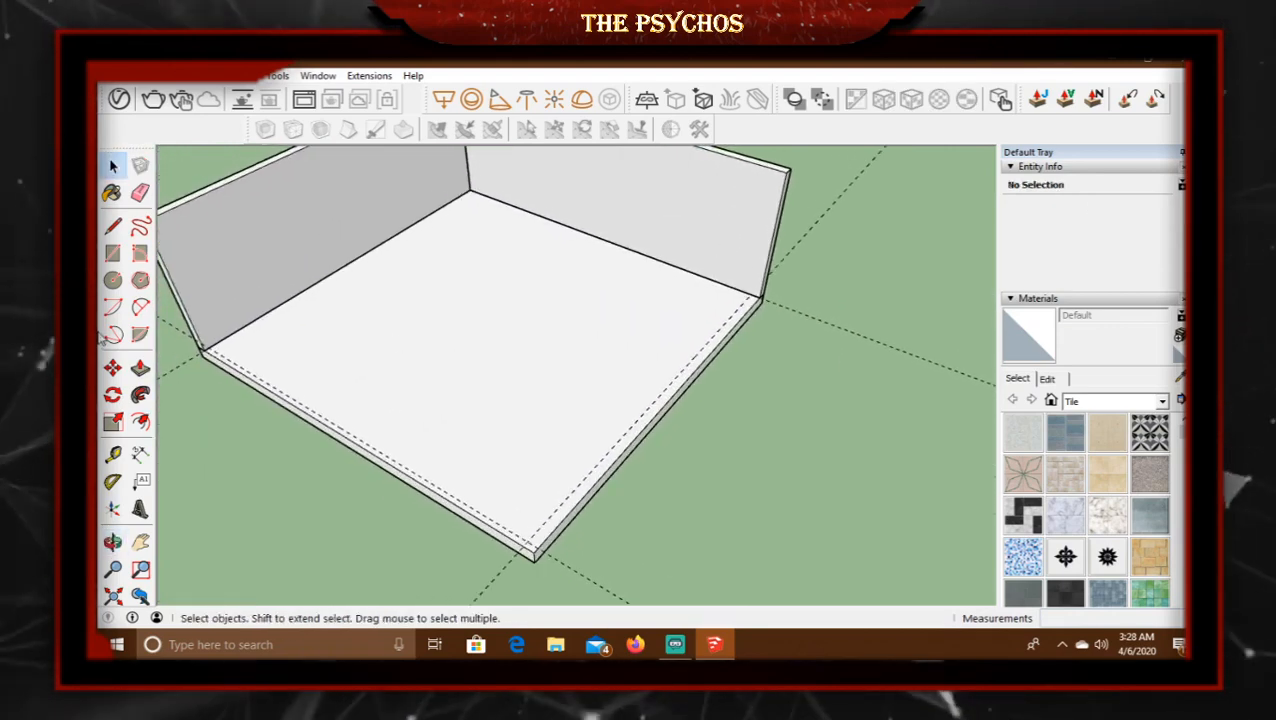
pyautogui.click(751, 295)
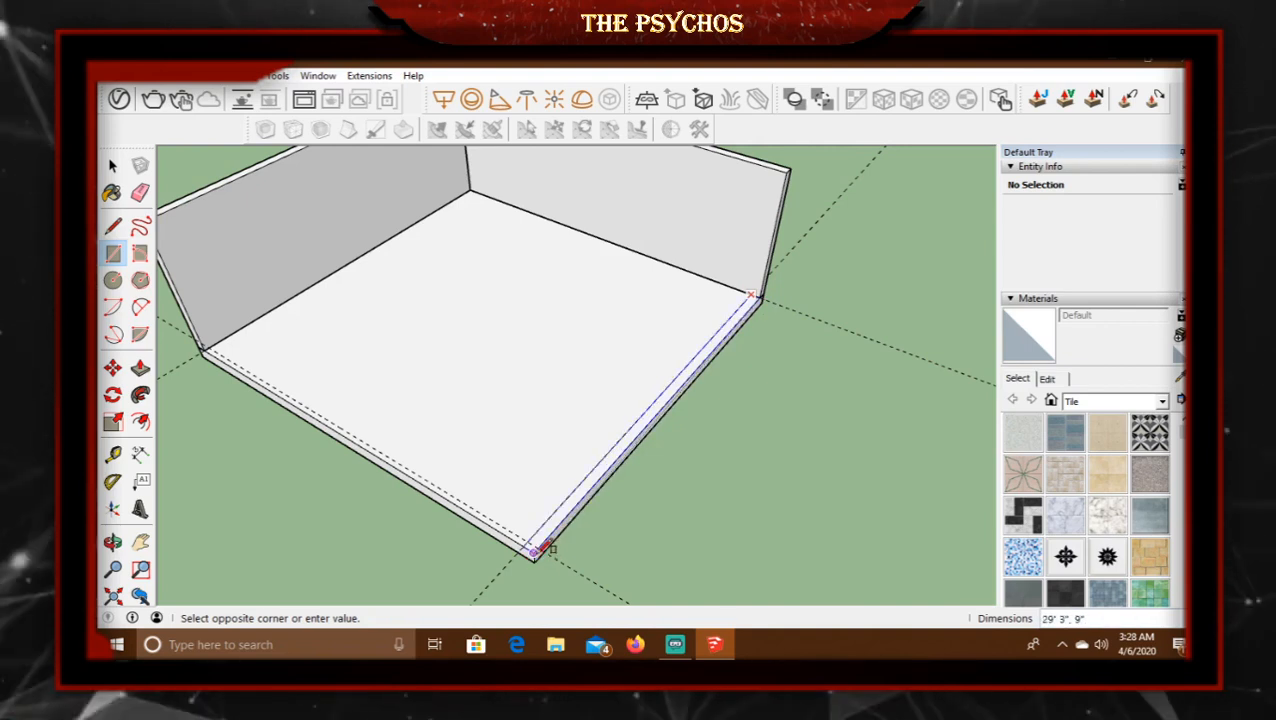
pyautogui.click(535, 552)
pyautogui.moveTo(812, 447); pyautogui.dragTo(785, 444, button='middle')
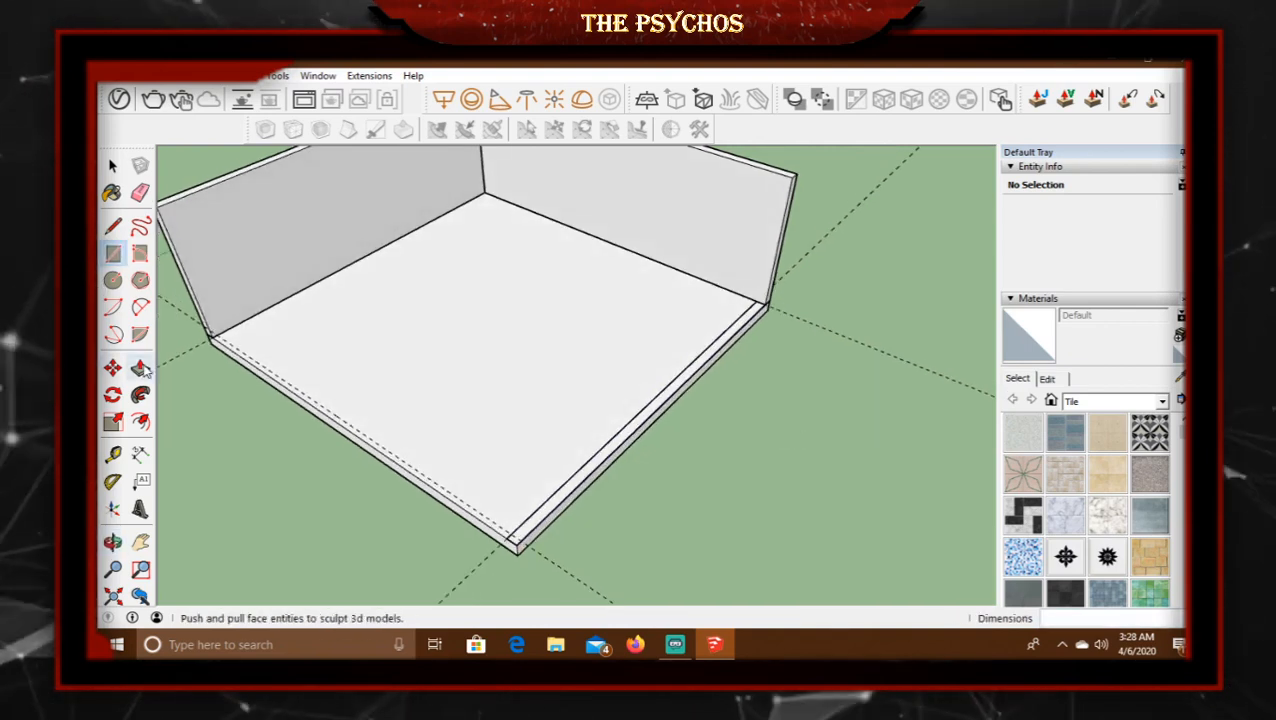
# Make the narrow strip opposite the finished side wall, with its edges, into a group.
pyautogui.click(111, 166)
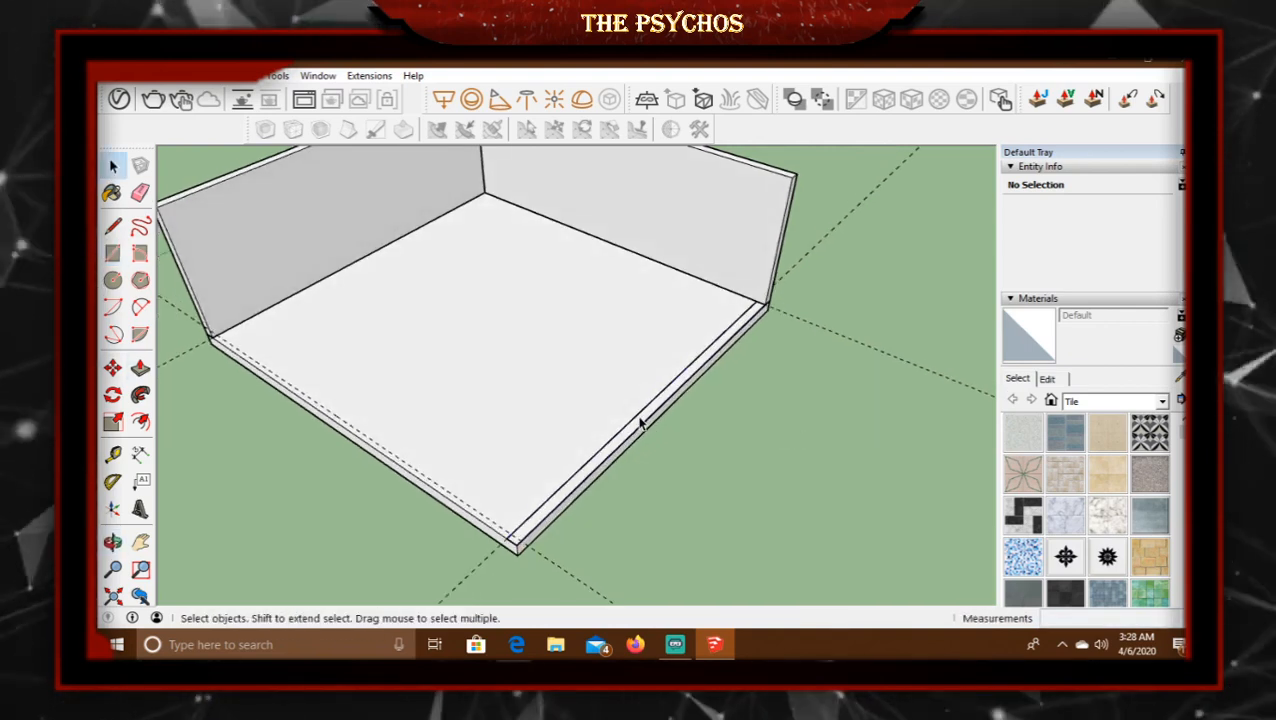
pyautogui.click(640, 424)
pyautogui.rightClick(641, 421)
pyautogui.click(746, 236)
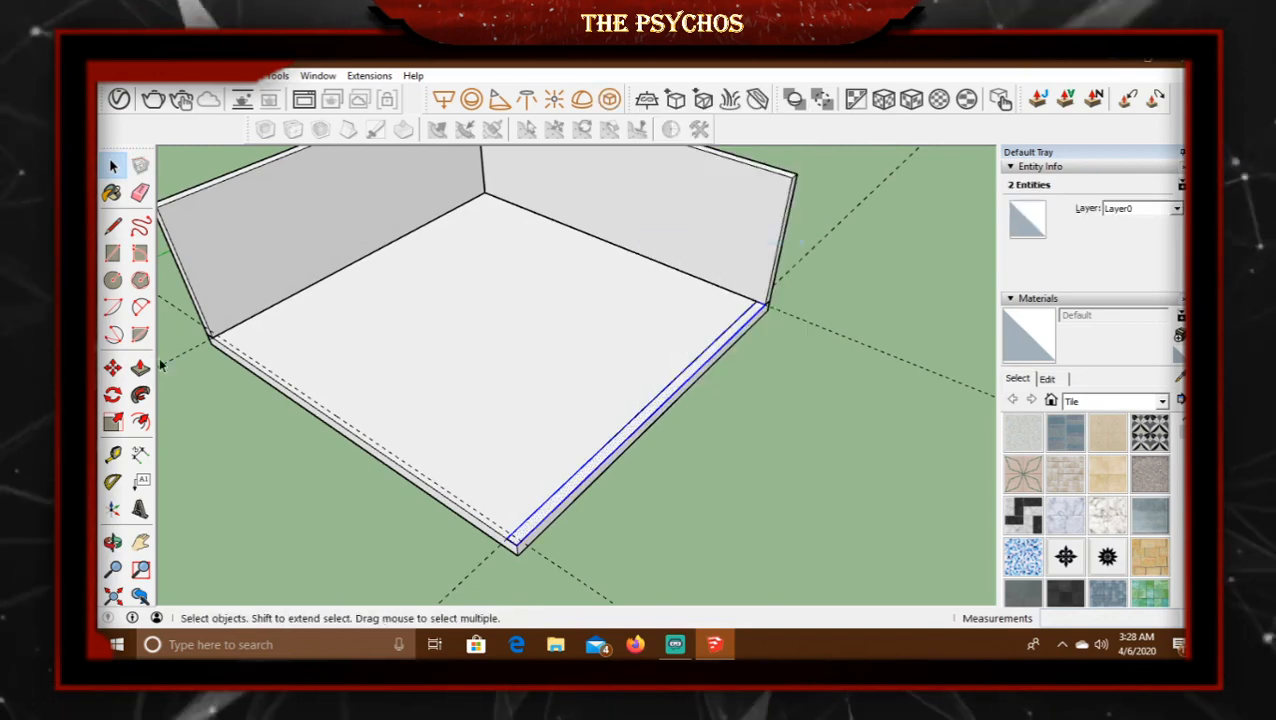
# Open the second side strip's group and Push/Pull its face up by 11', level with the back wall's top.
pyautogui.click(663, 400)
pyautogui.click(663, 400)
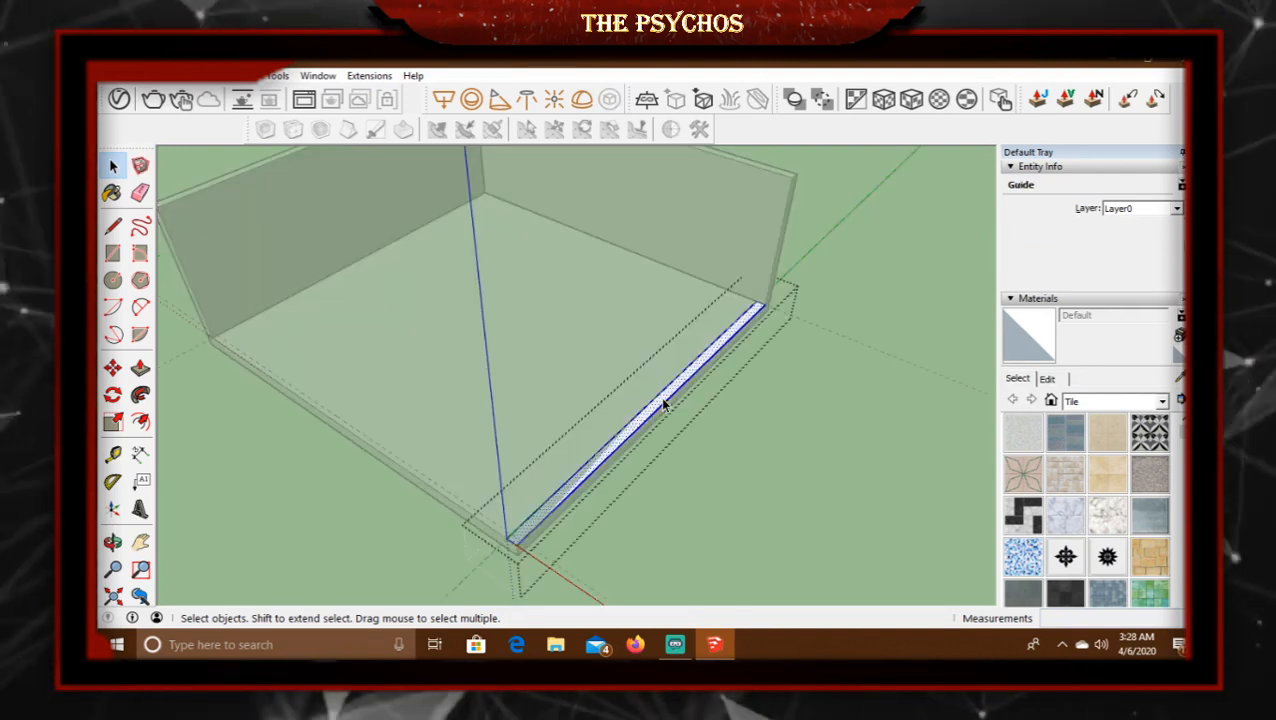
pyautogui.tripleClick(661, 398)
pyautogui.click(140, 367)
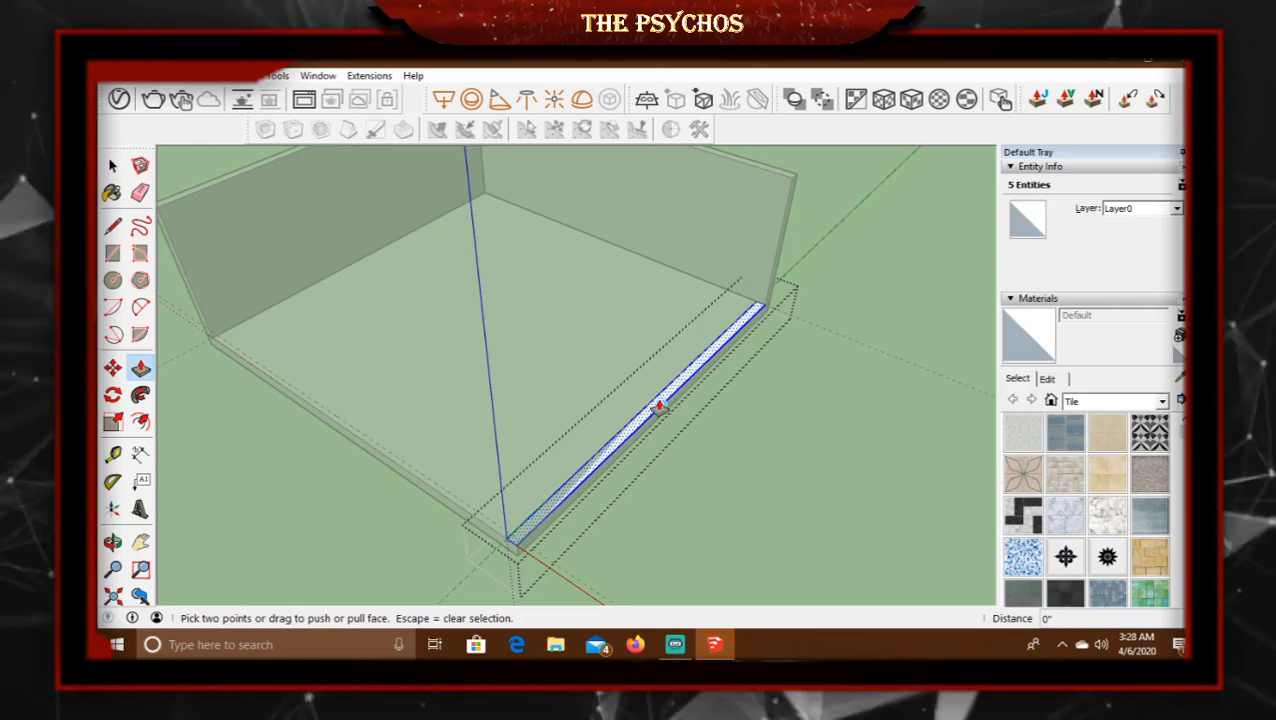
pyautogui.scroll(3, 659, 406)
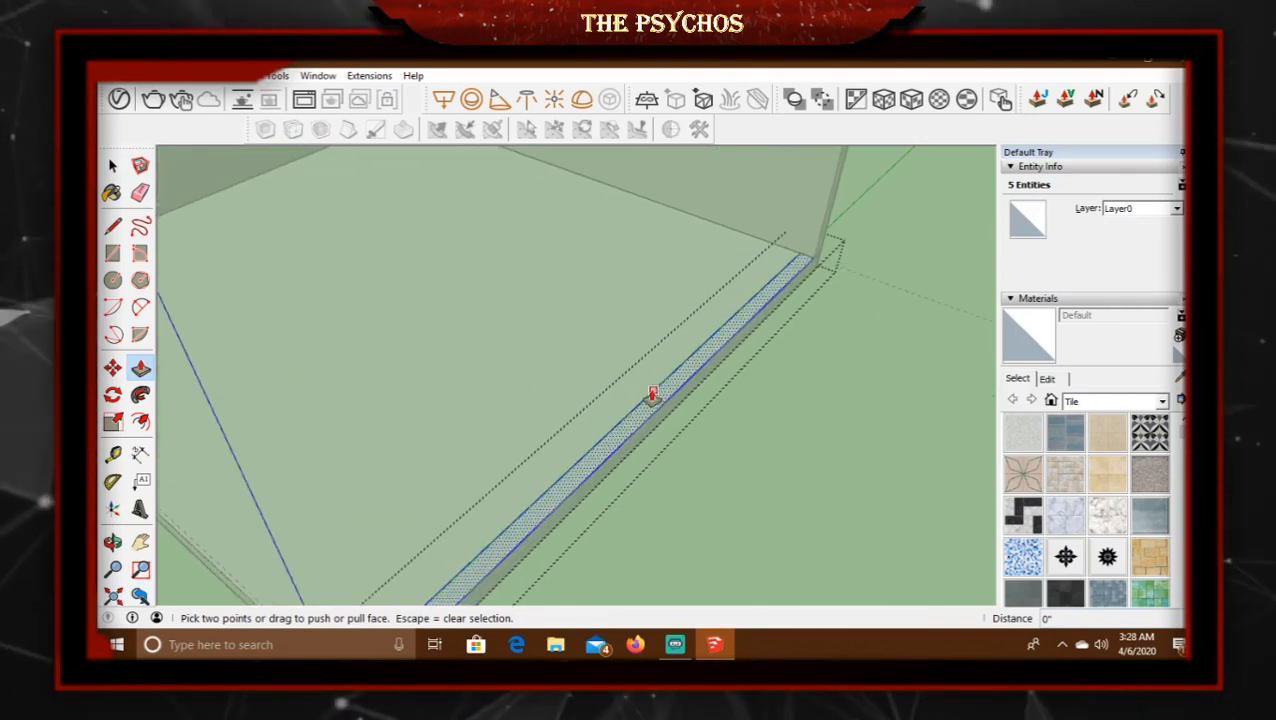
pyautogui.click(660, 393)
pyautogui.scroll(-5, 730, 220)
pyautogui.keyDown('shift'); pyautogui.moveTo(732, 228); pyautogui.dragTo(744, 368, button='middle'); pyautogui.keyUp('shift')
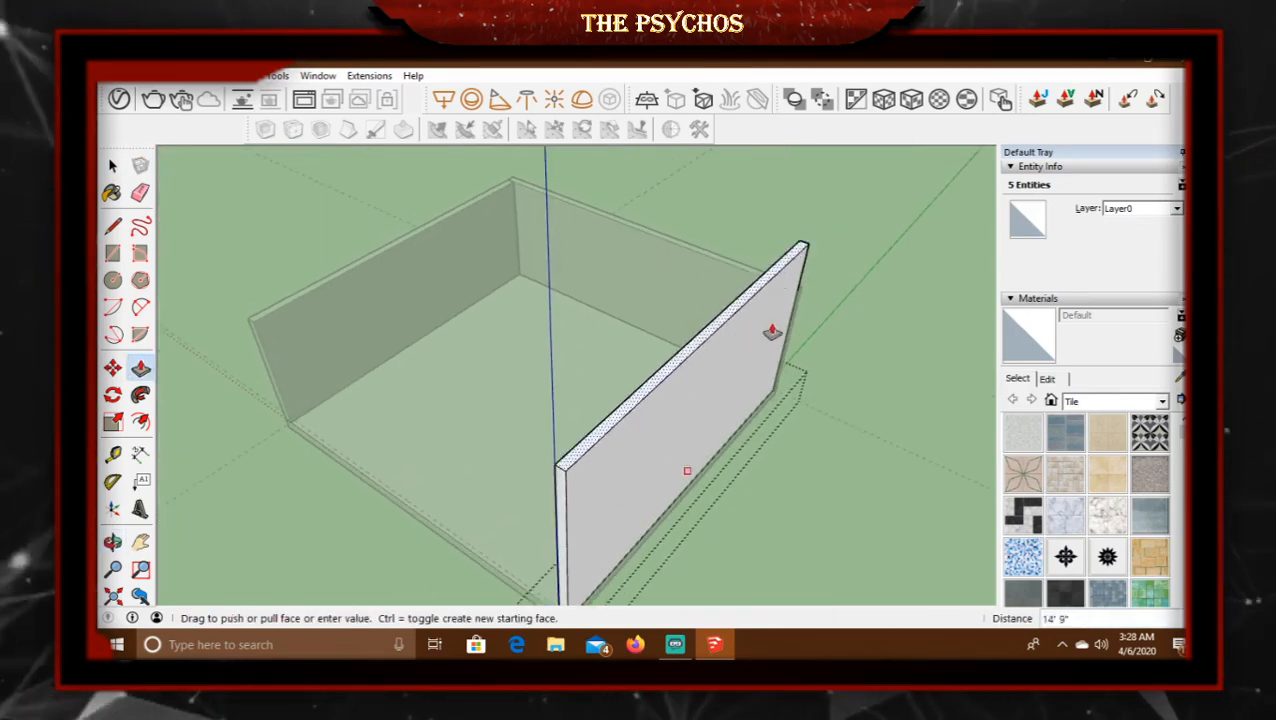
pyautogui.click(791, 292)
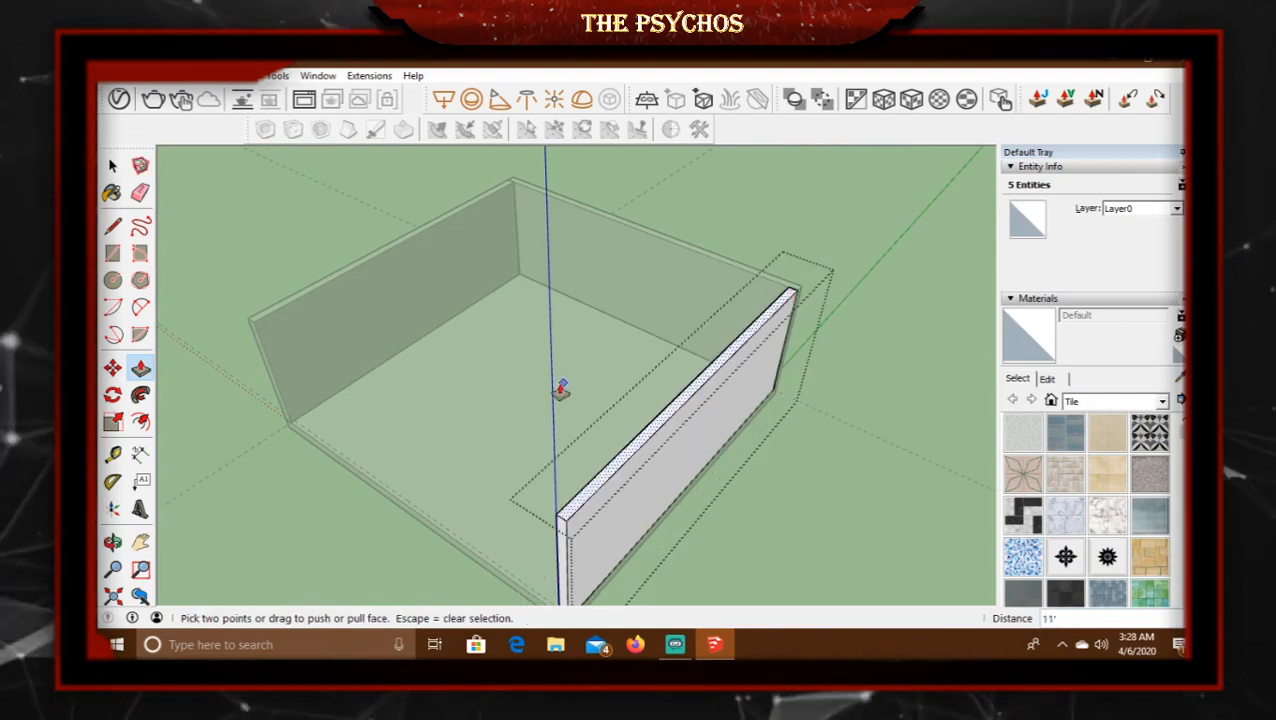
# Close the second side wall's group and clear the selection.
pyautogui.moveTo(561, 387); pyautogui.dragTo(233, 241, button='middle')
pyautogui.click(105, 158)
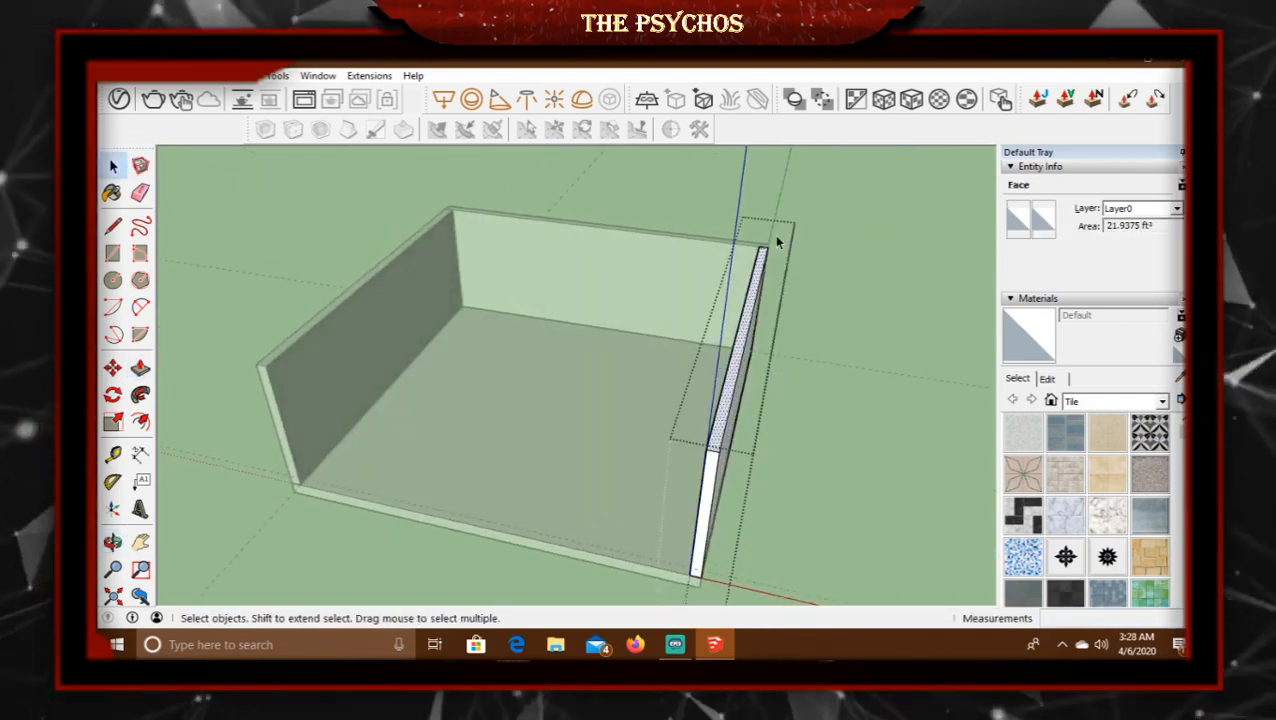
pyautogui.click(854, 319)
# Examine the three finished walls and the floor area between them from several angles.
pyautogui.moveTo(630, 375); pyautogui.dragTo(461, 451, button='middle')
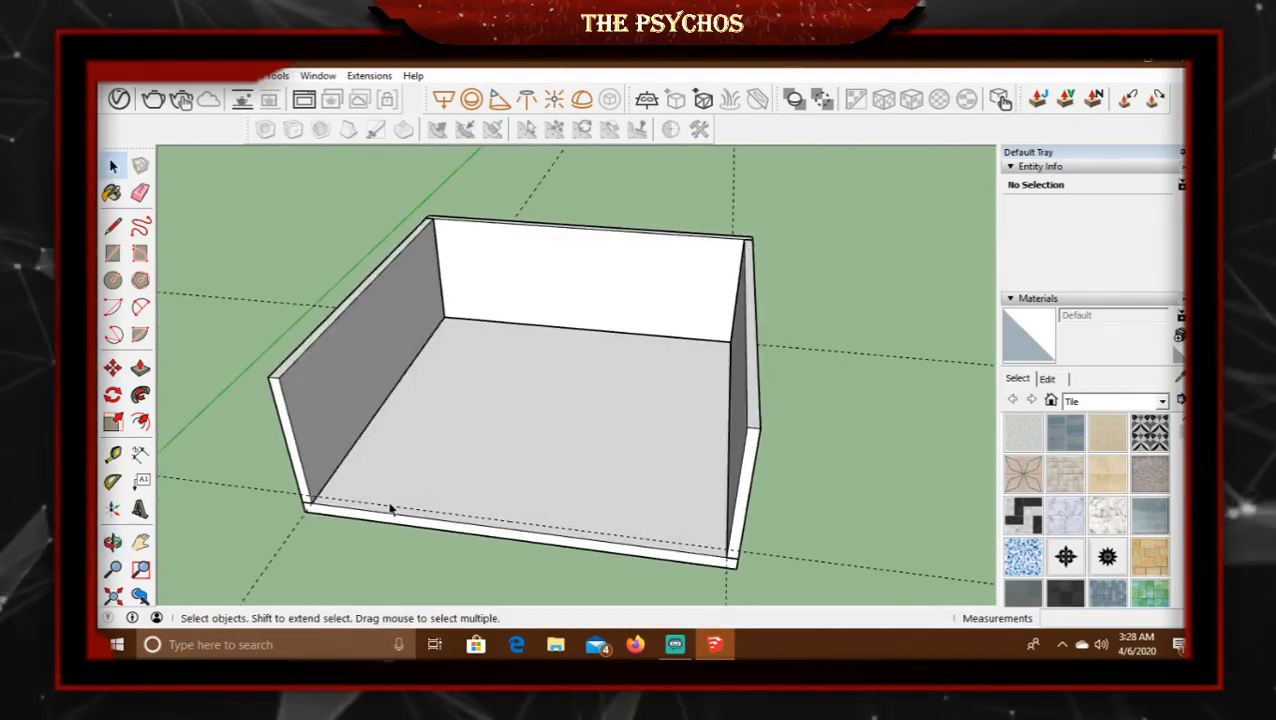
pyautogui.moveTo(390, 509); pyautogui.dragTo(611, 520, button='middle')
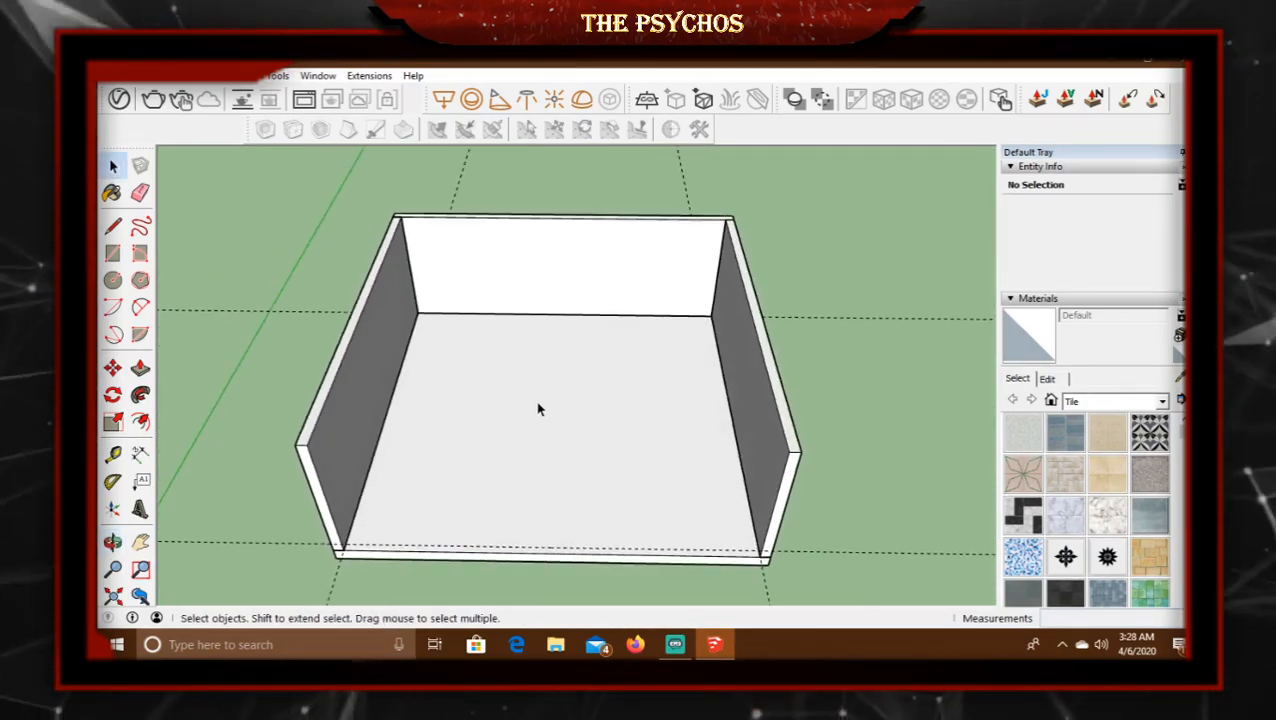
pyautogui.moveTo(538, 408); pyautogui.dragTo(545, 505, button='middle')
pyautogui.scroll(1, 544, 362)
pyautogui.scroll(2, 544, 362)
pyautogui.keyDown('shift'); pyautogui.moveTo(514, 372); pyautogui.dragTo(564, 392, button='middle'); pyautogui.keyUp('shift')
pyautogui.scroll(-3, 594, 437)
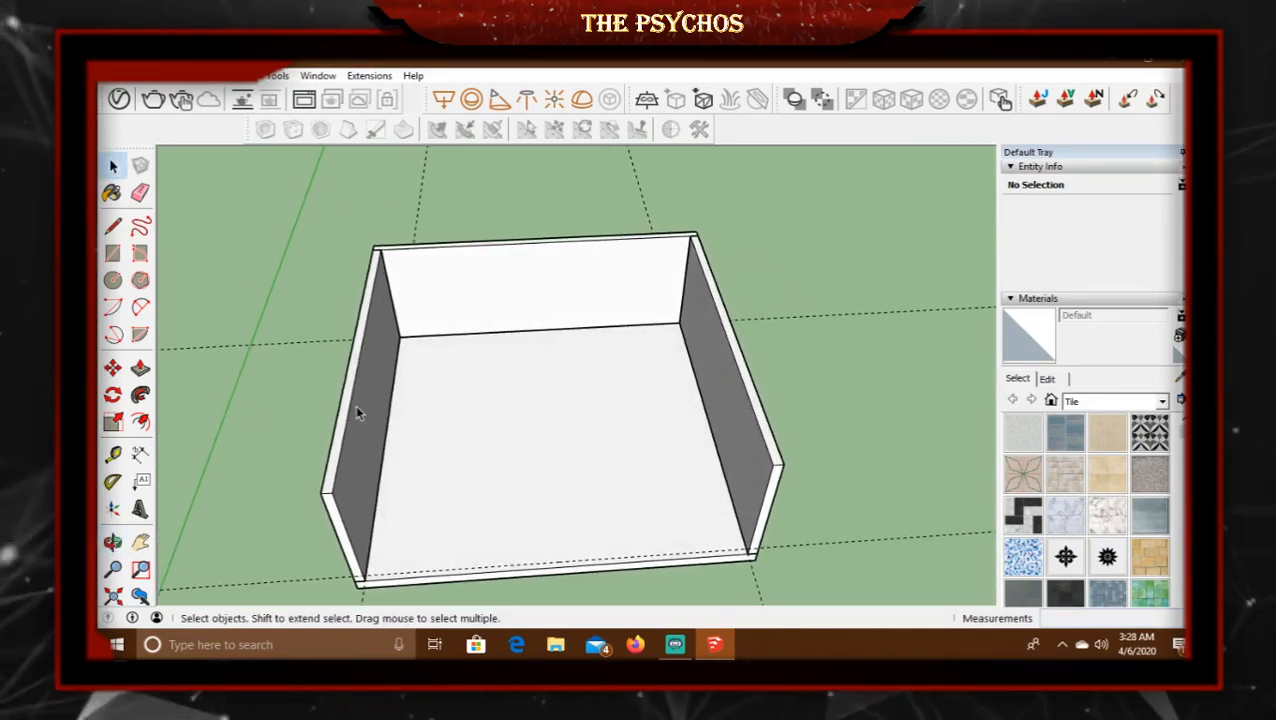
pyautogui.scroll(2, 356, 402)
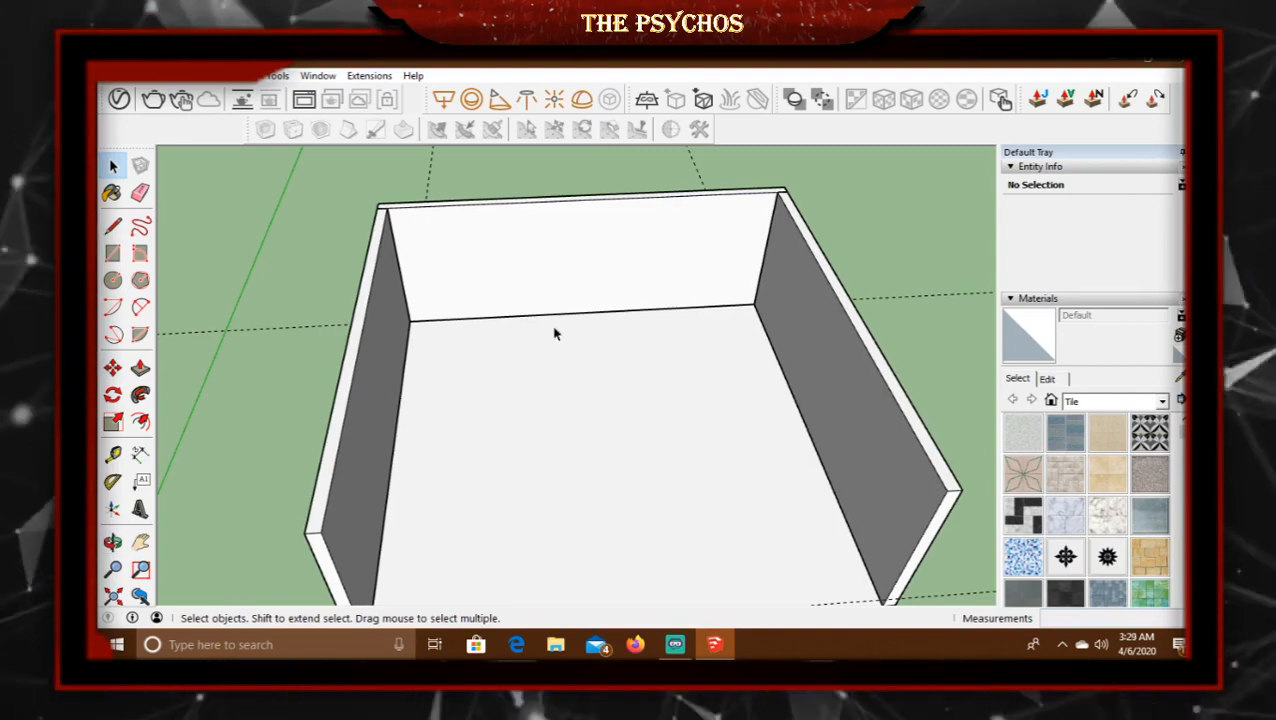
pyautogui.scroll(-3, 775, 375)
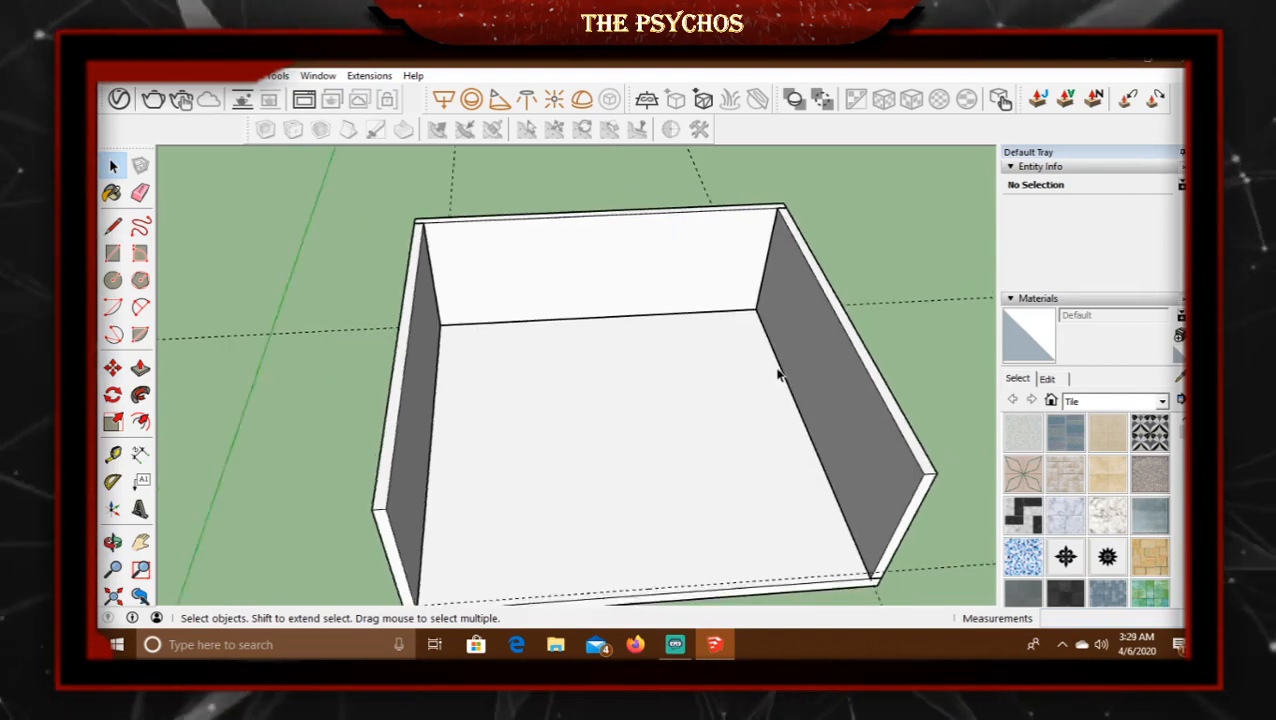
pyautogui.moveTo(772, 398); pyautogui.dragTo(637, 404, button='middle')
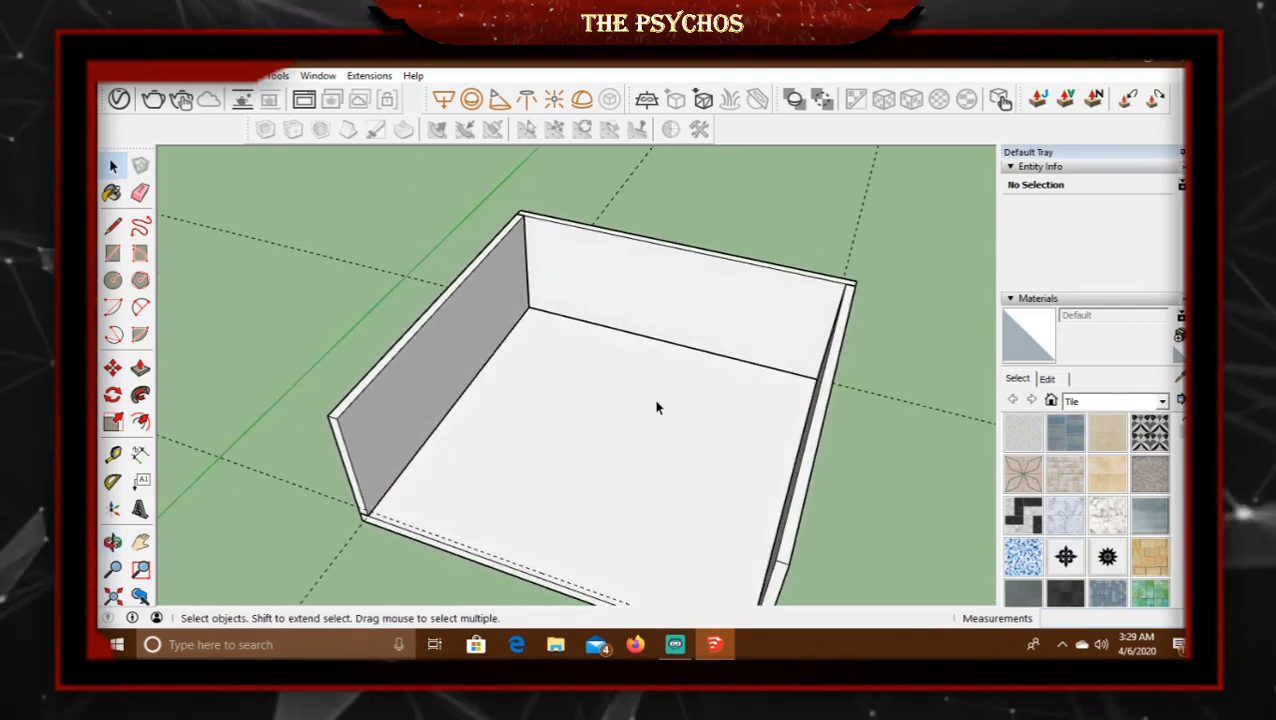
pyautogui.moveTo(646, 461)
pyautogui.mouseDown(button='middle')
pyautogui.moveTo(849, 419)
pyautogui.moveTo(863, 393)
pyautogui.moveTo(787, 426)
pyautogui.moveTo(783, 447)
pyautogui.mouseUp(button='middle')
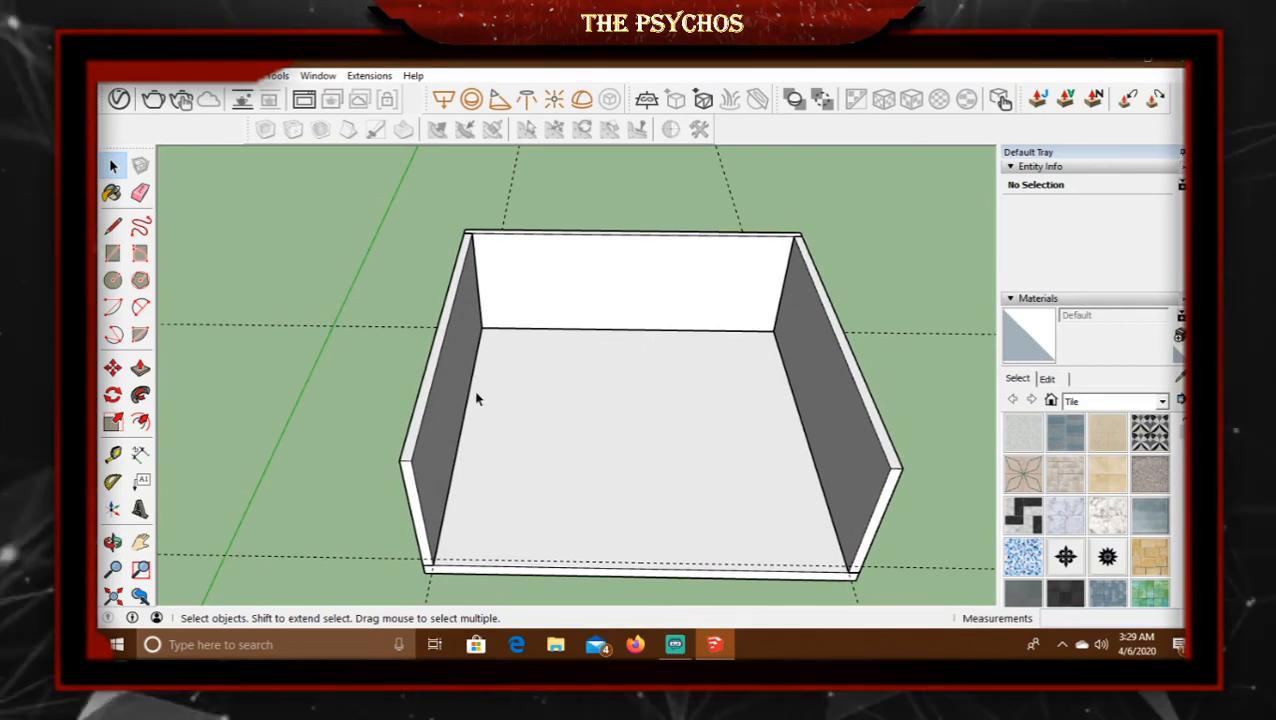
pyautogui.moveTo(518, 375)
pyautogui.mouseDown(button='middle')
pyautogui.moveTo(615, 393)
pyautogui.moveTo(848, 500)
pyautogui.mouseUp(button='middle')
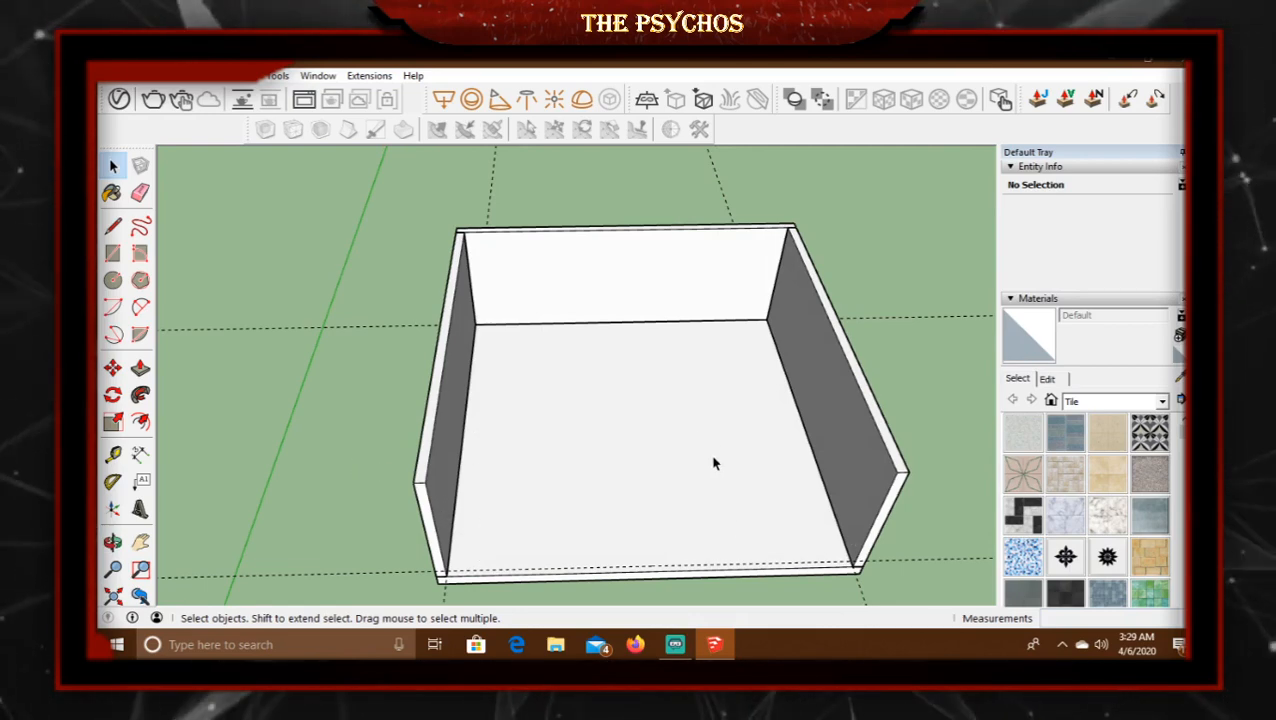
pyautogui.moveTo(712, 461)
pyautogui.mouseDown(button='middle')
pyautogui.moveTo(655, 484)
pyautogui.moveTo(676, 370)
pyautogui.moveTo(703, 327)
pyautogui.moveTo(735, 435)
pyautogui.moveTo(595, 435)
pyautogui.moveTo(649, 384)
pyautogui.moveTo(564, 390)
pyautogui.moveTo(684, 361)
pyautogui.moveTo(612, 398)
pyautogui.moveTo(655, 390)
pyautogui.mouseUp(button='middle')
pyautogui.scroll(3, 612, 405)
pyautogui.scroll(-2, 614, 406)
pyautogui.scroll(2, 581, 361)
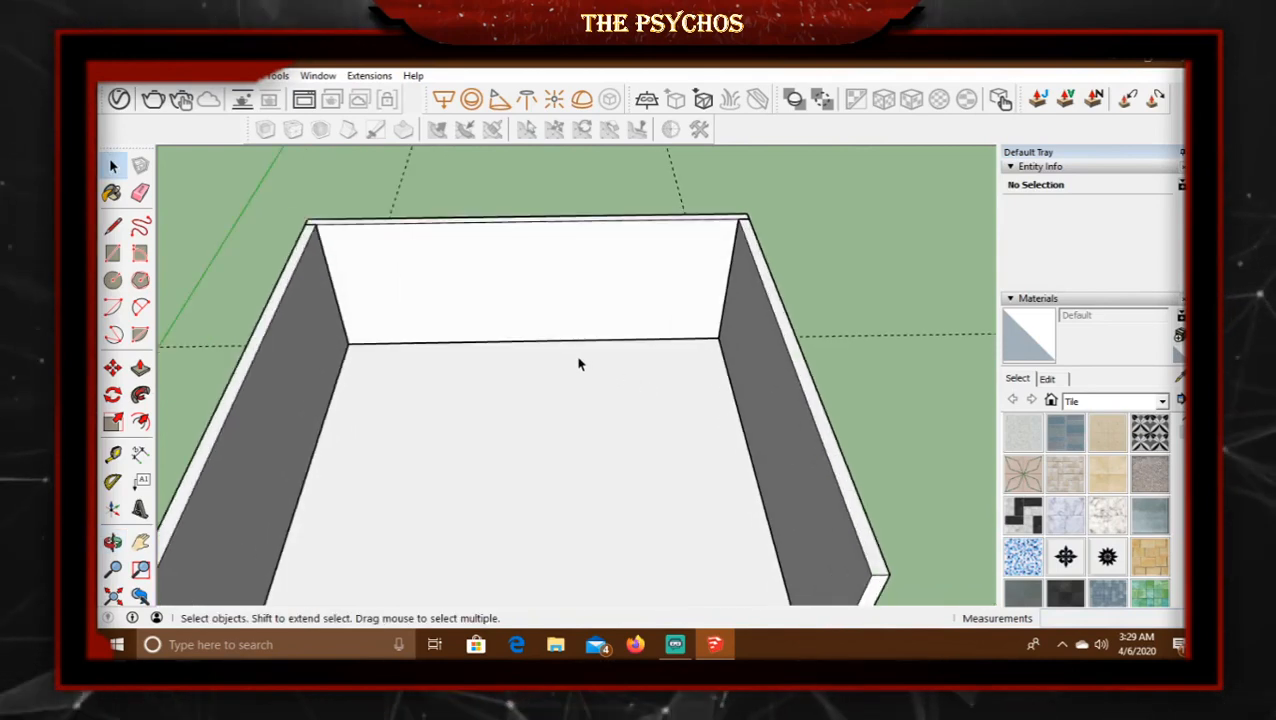
pyautogui.moveTo(581, 361)
pyautogui.mouseDown(button='middle')
pyautogui.moveTo(659, 366)
pyautogui.moveTo(419, 347)
pyautogui.moveTo(668, 354)
pyautogui.mouseUp(button='middle')
pyautogui.scroll(-2, 660, 364)
pyautogui.scroll(3, 667, 354)
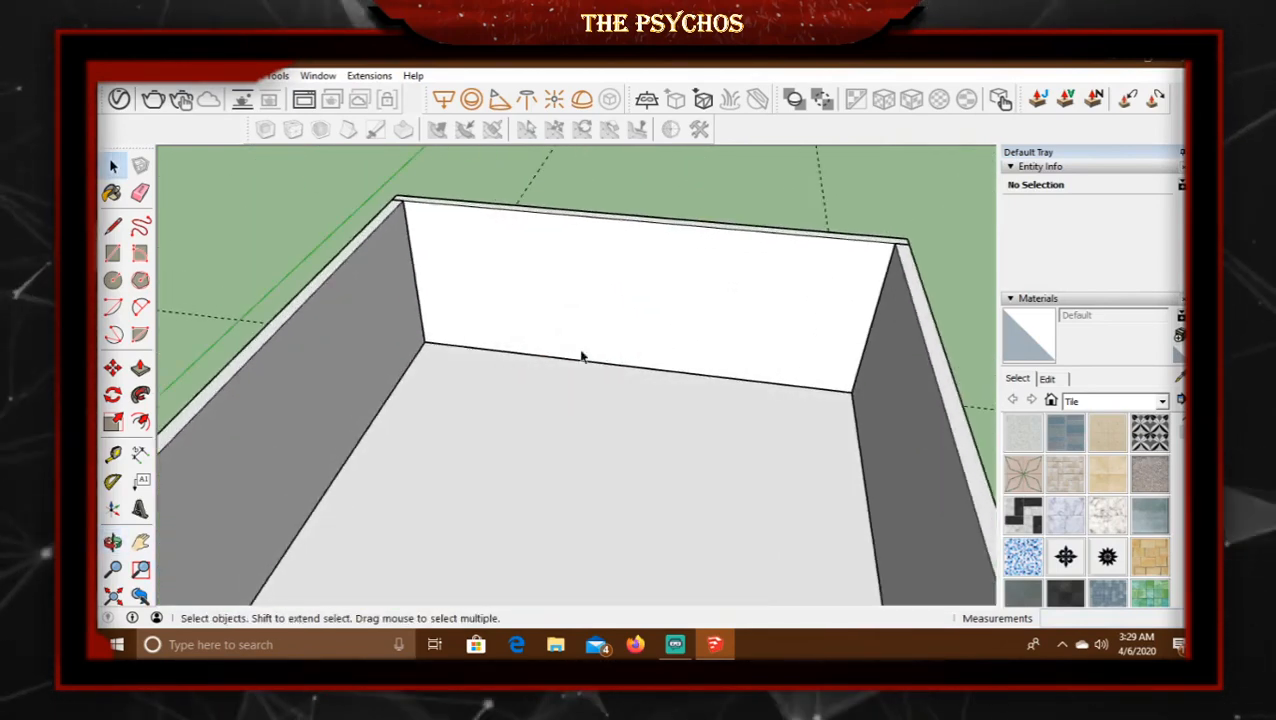
# Place a guide line on the floor 14' from the back wall's inner edge, and a parallel one 9" beyond it.
pyautogui.moveTo(470, 345)
pyautogui.mouseDown(button='middle')
pyautogui.moveTo(644, 345)
pyautogui.moveTo(397, 331)
pyautogui.moveTo(447, 337)
pyautogui.mouseUp(button='middle')
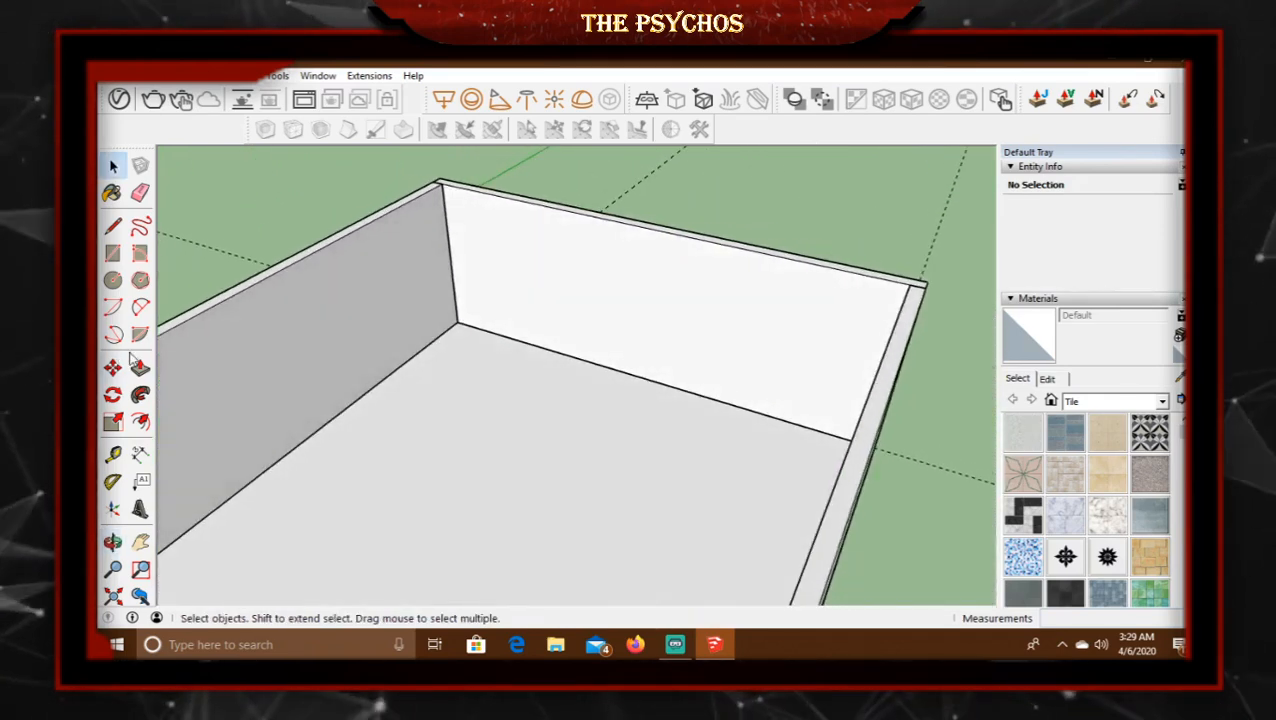
pyautogui.click(113, 453)
pyautogui.click(556, 350)
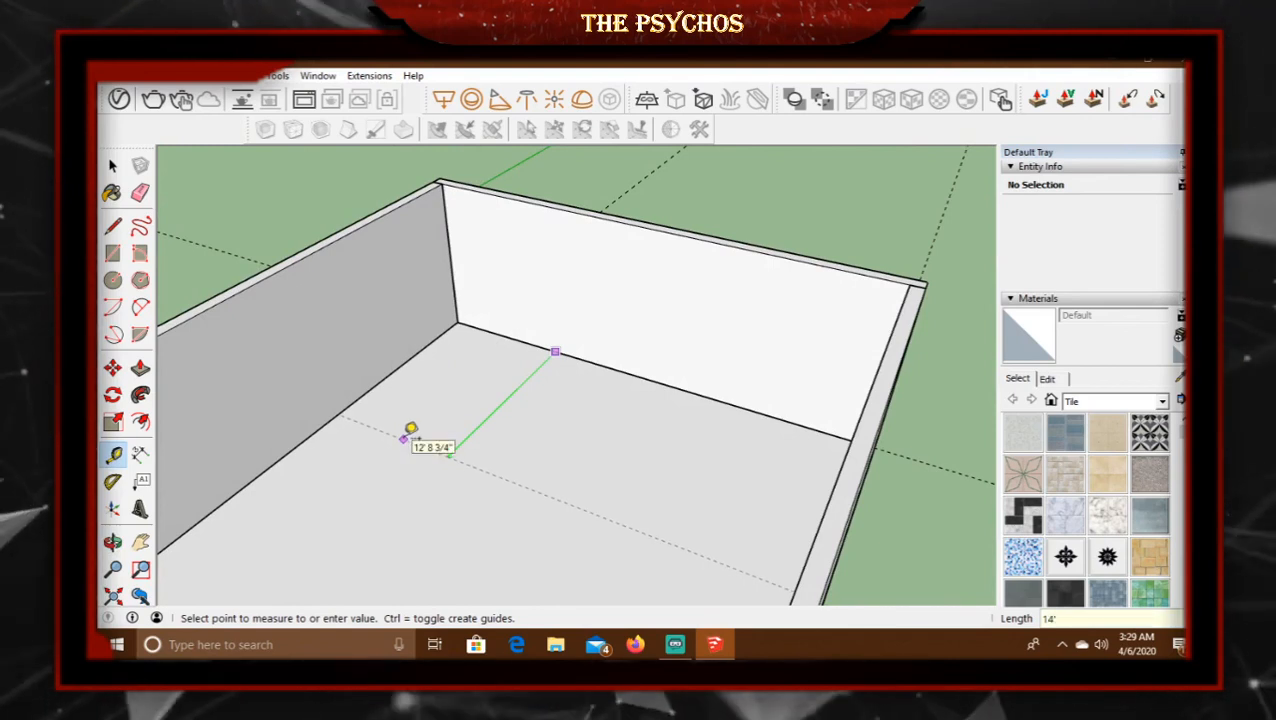
pyautogui.click(406, 436)
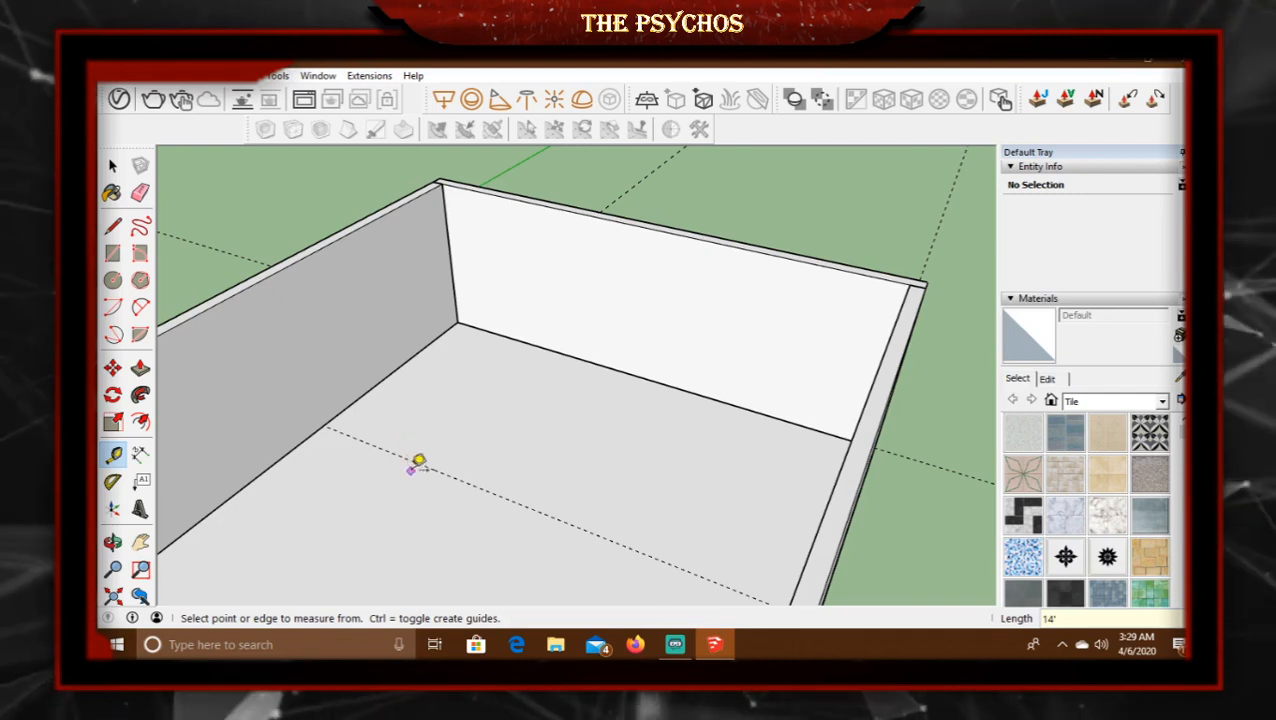
pyautogui.click(428, 464)
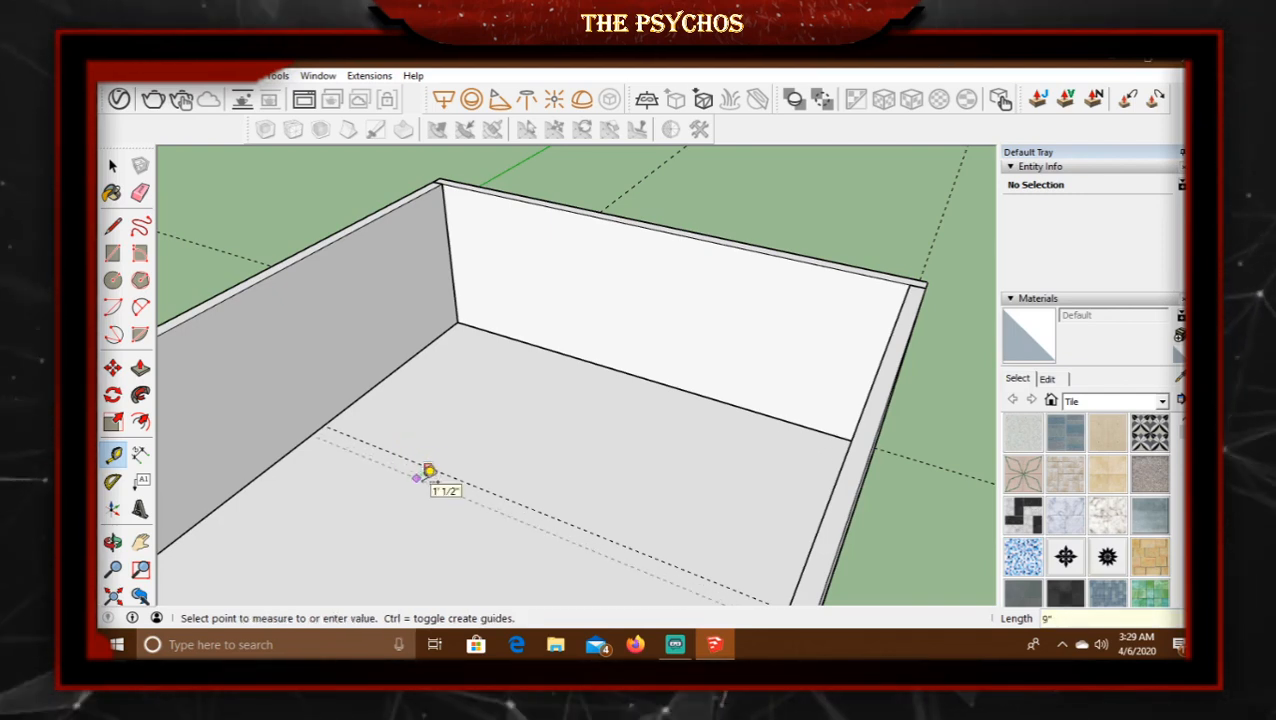
pyautogui.click(428, 470)
# Draw a helper line about 15' 3" long from the midpoint of the back wall's floor edge across both guide lines.
pyautogui.moveTo(428, 470); pyautogui.dragTo(587, 476, button='middle')
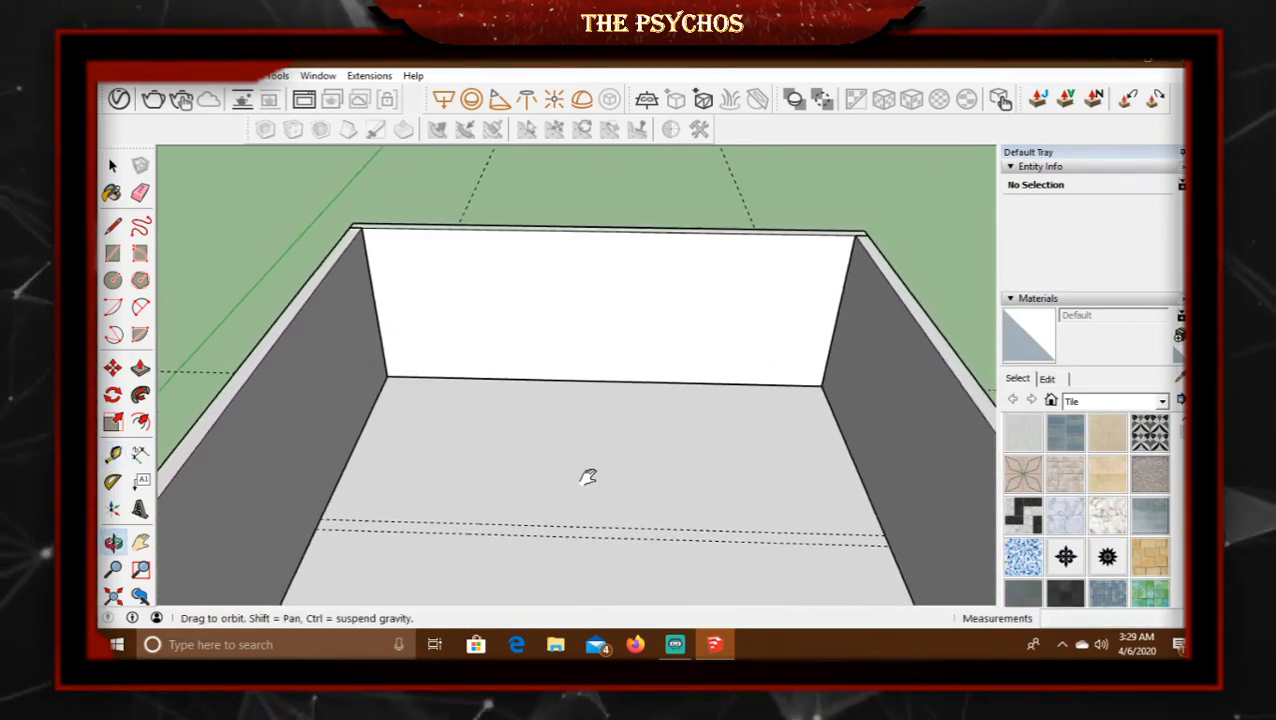
pyautogui.moveTo(590, 419)
pyautogui.mouseDown(button='middle')
pyautogui.moveTo(633, 452)
pyautogui.moveTo(582, 420)
pyautogui.mouseUp(button='middle')
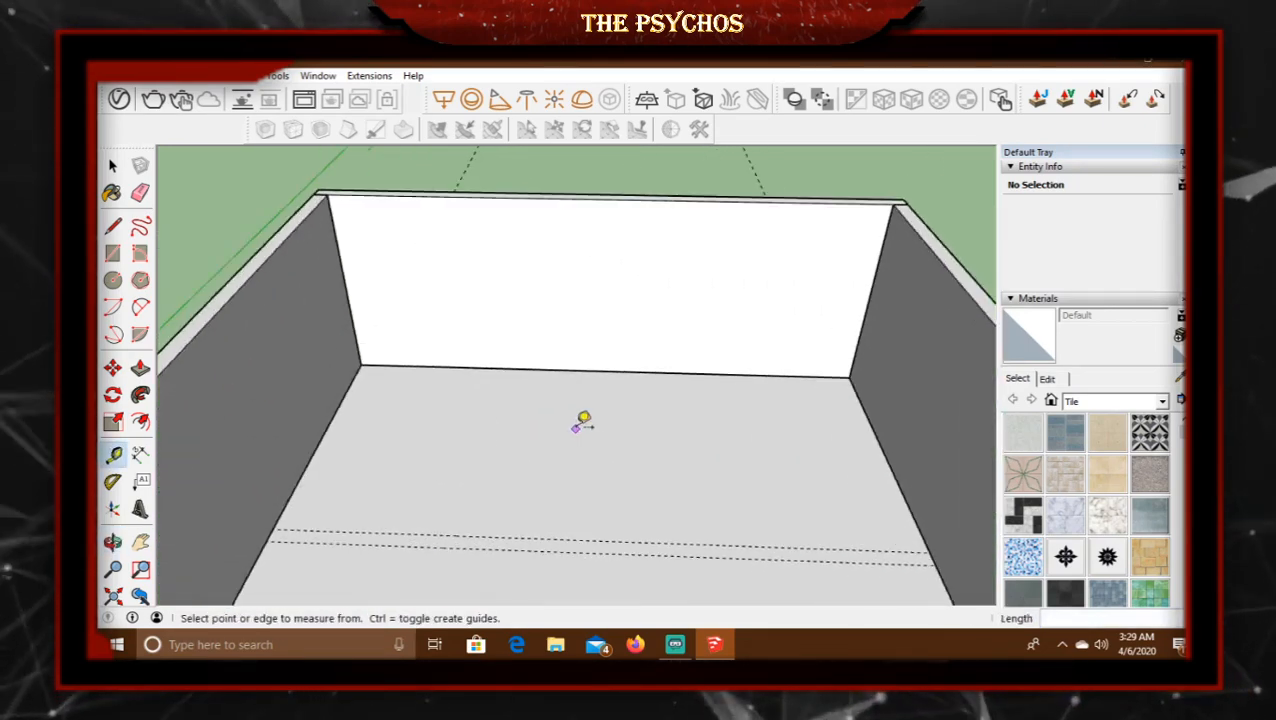
pyautogui.click(113, 226)
pyautogui.click(596, 384)
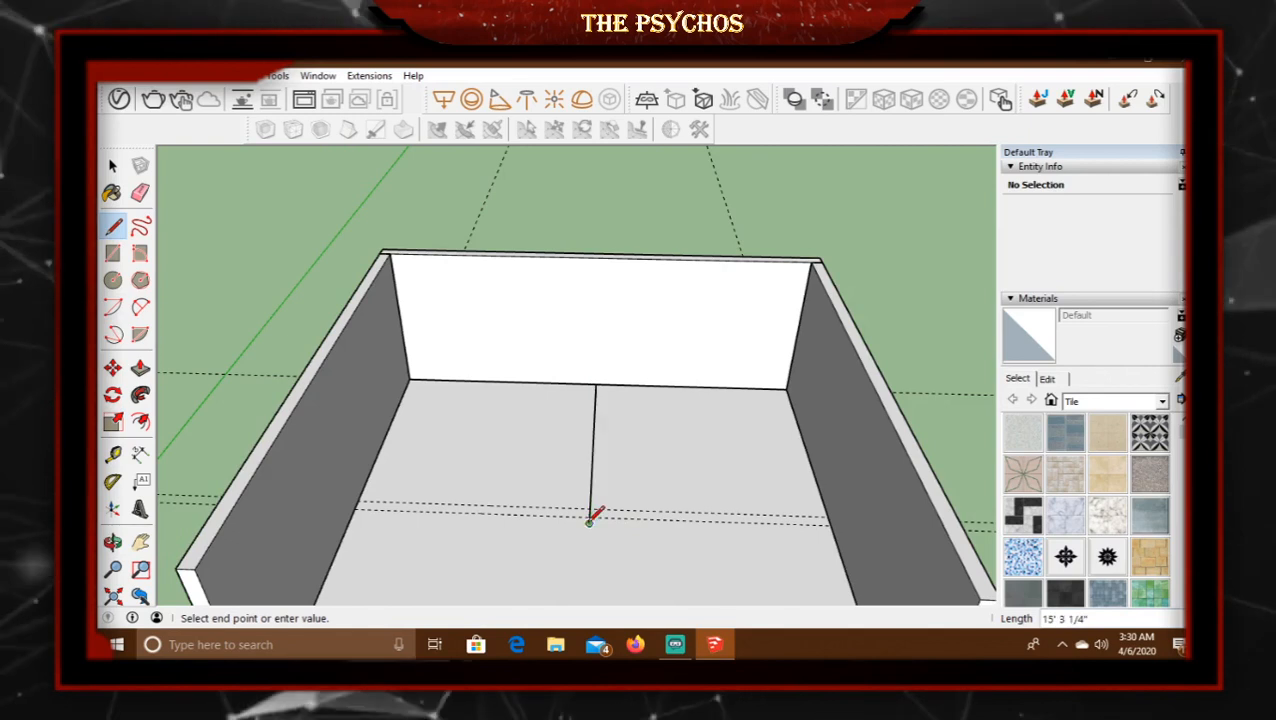
pyautogui.scroll(1, 620, 450)
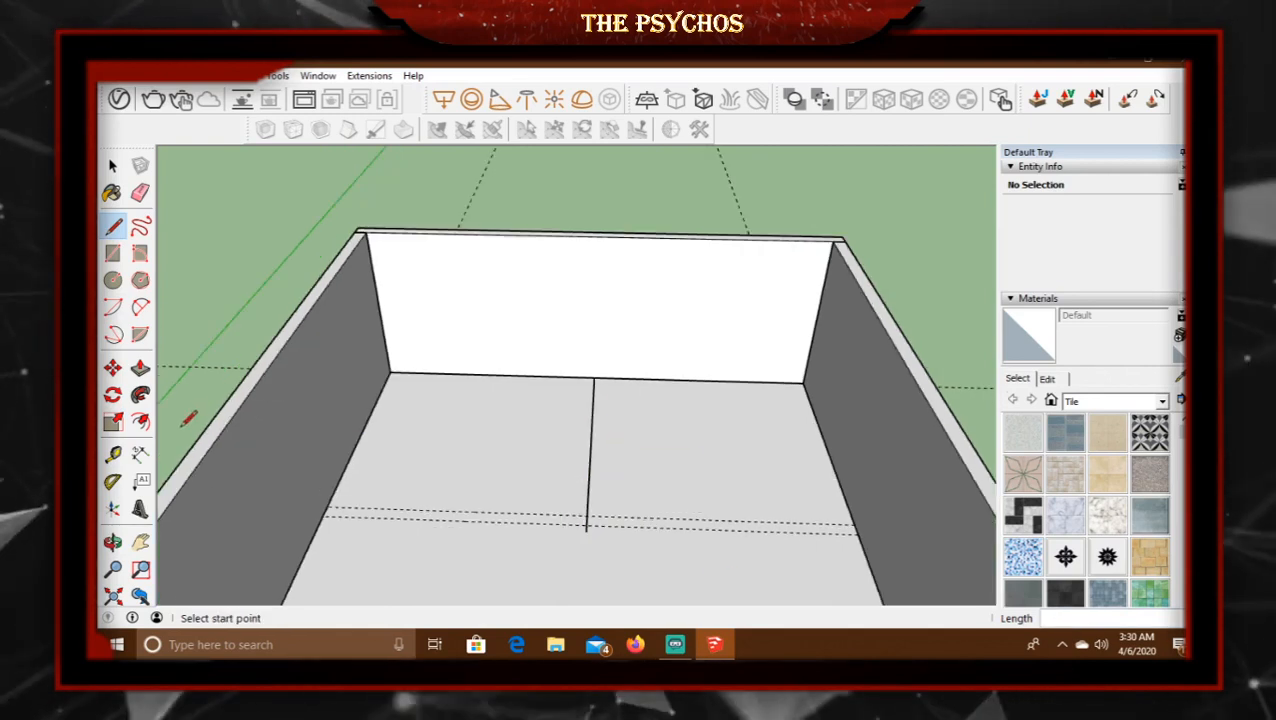
# Place parallel guide lines 2.5' to each side of the centre helper line and erase that line.
pyautogui.click(113, 453)
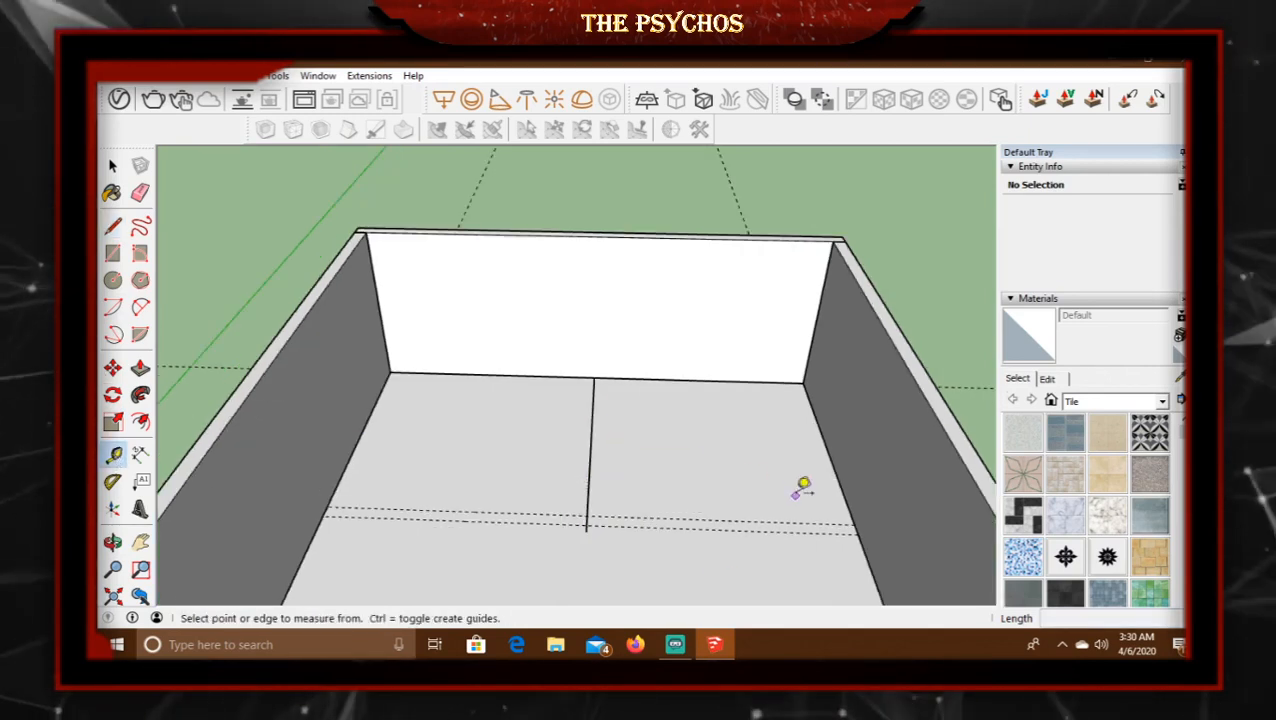
pyautogui.click(591, 444)
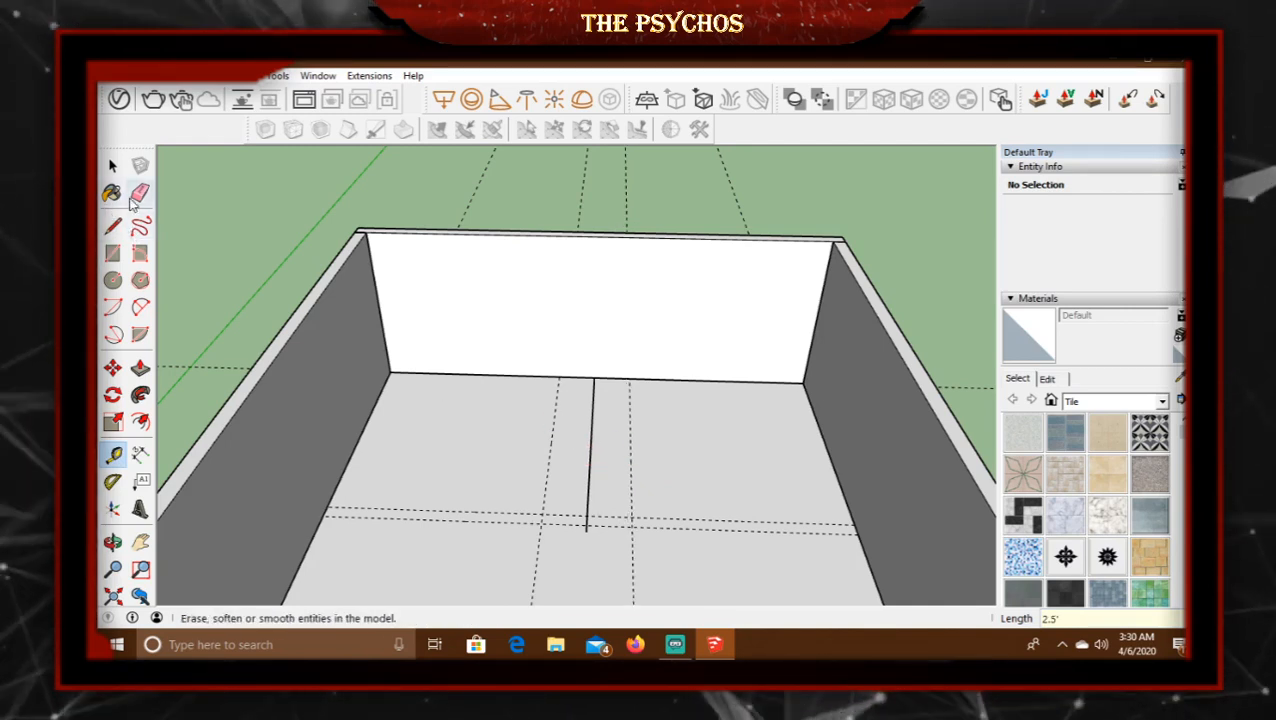
pyautogui.click(136, 196)
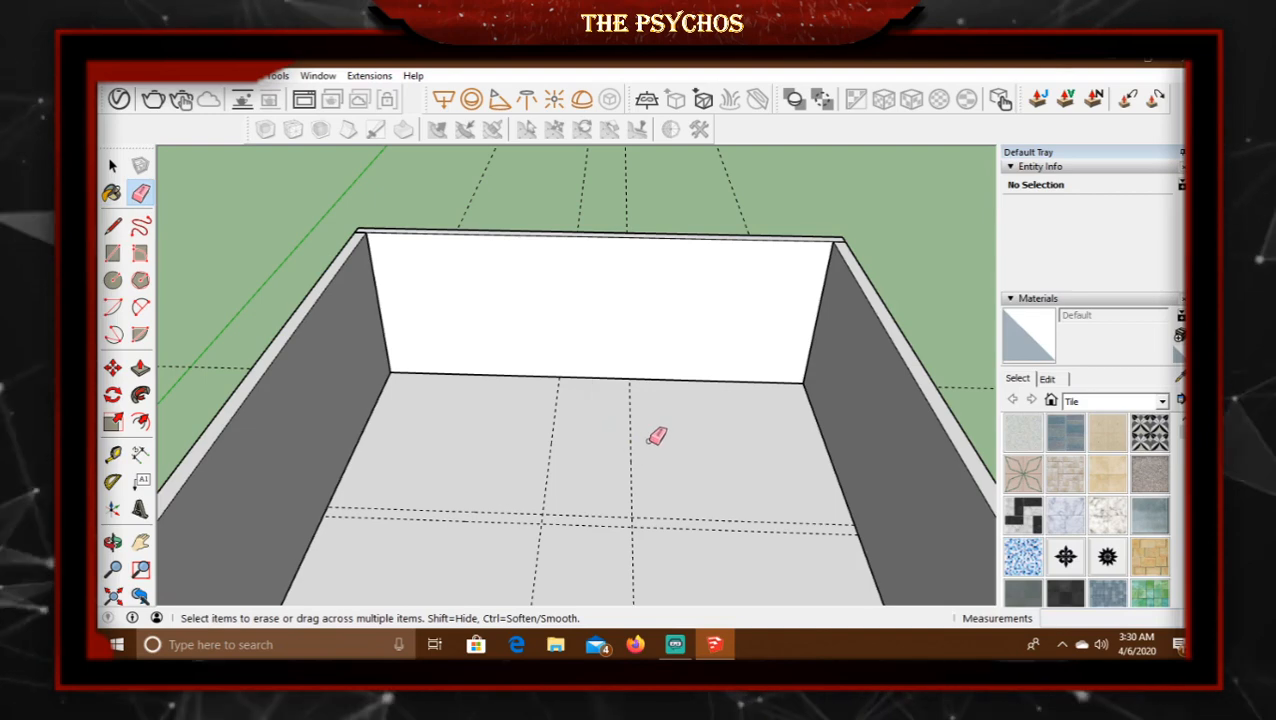
pyautogui.moveTo(636, 502); pyautogui.dragTo(675, 504, button='middle')
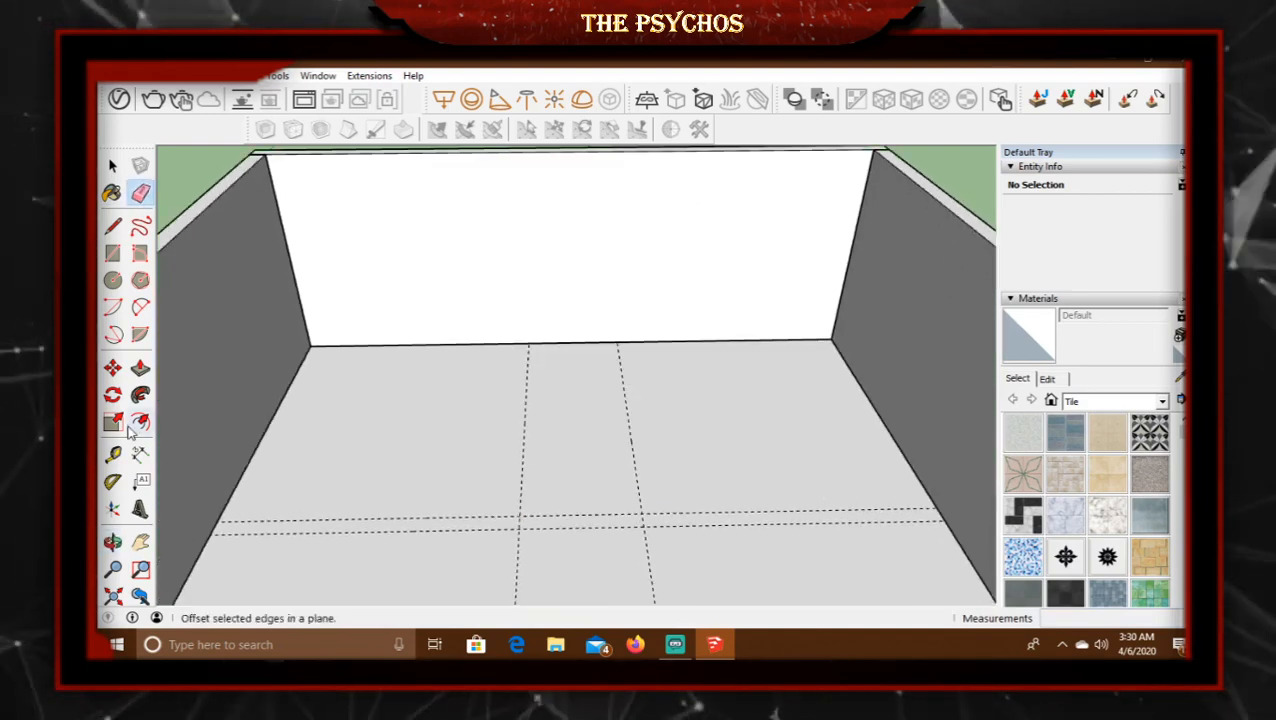
# Offset another guide line 4.5" outward from each of the two guides running toward the back wall.
pyautogui.click(113, 453)
pyautogui.click(523, 450)
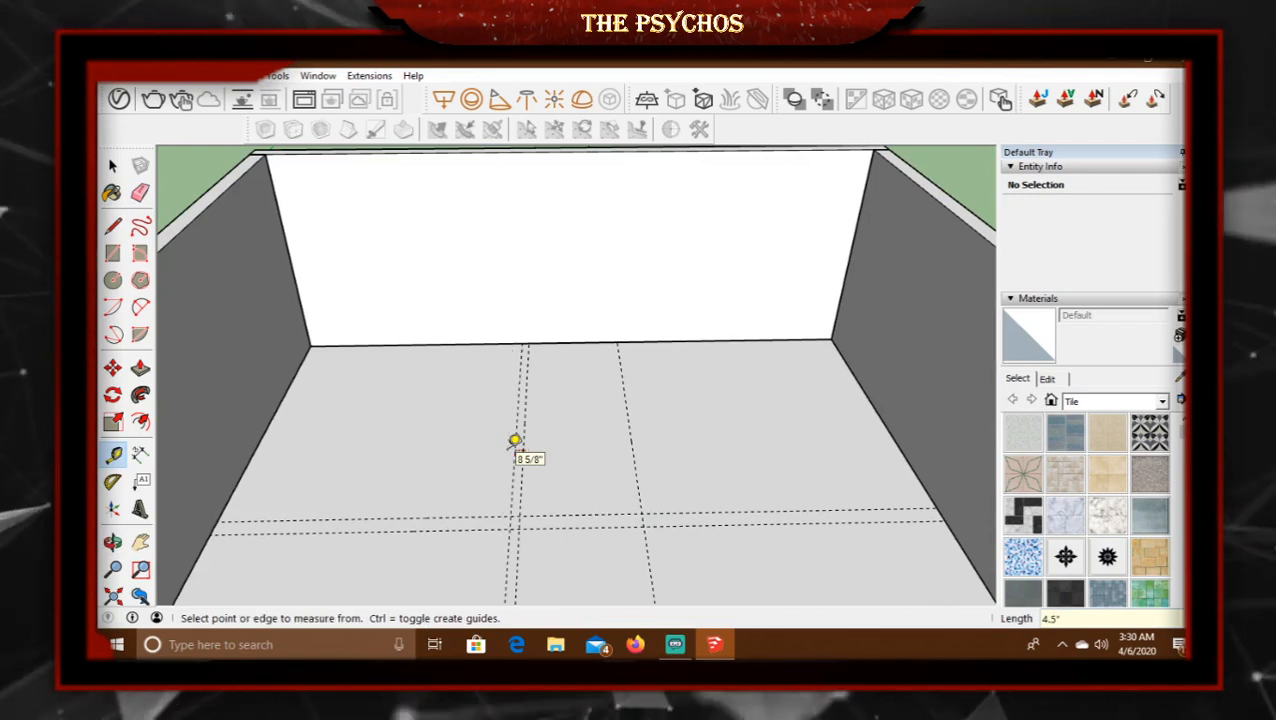
pyautogui.click(632, 452)
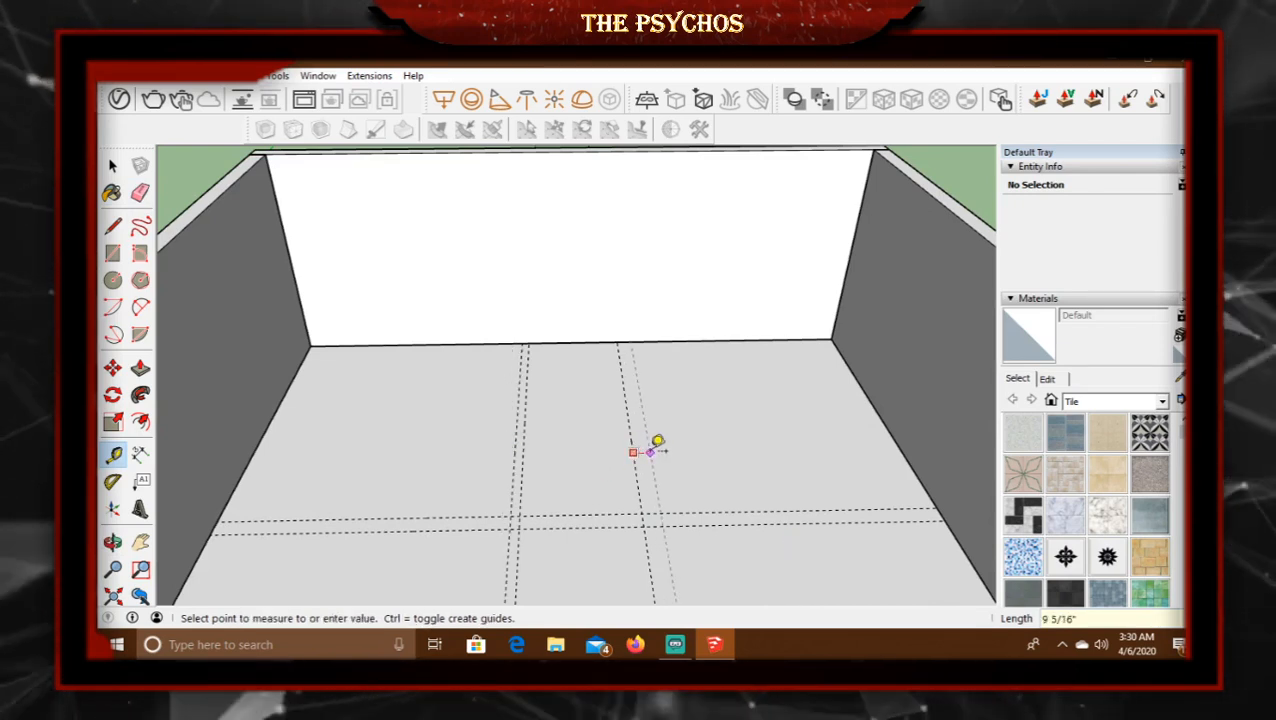
pyautogui.write('4.5')
pyautogui.press('Return')
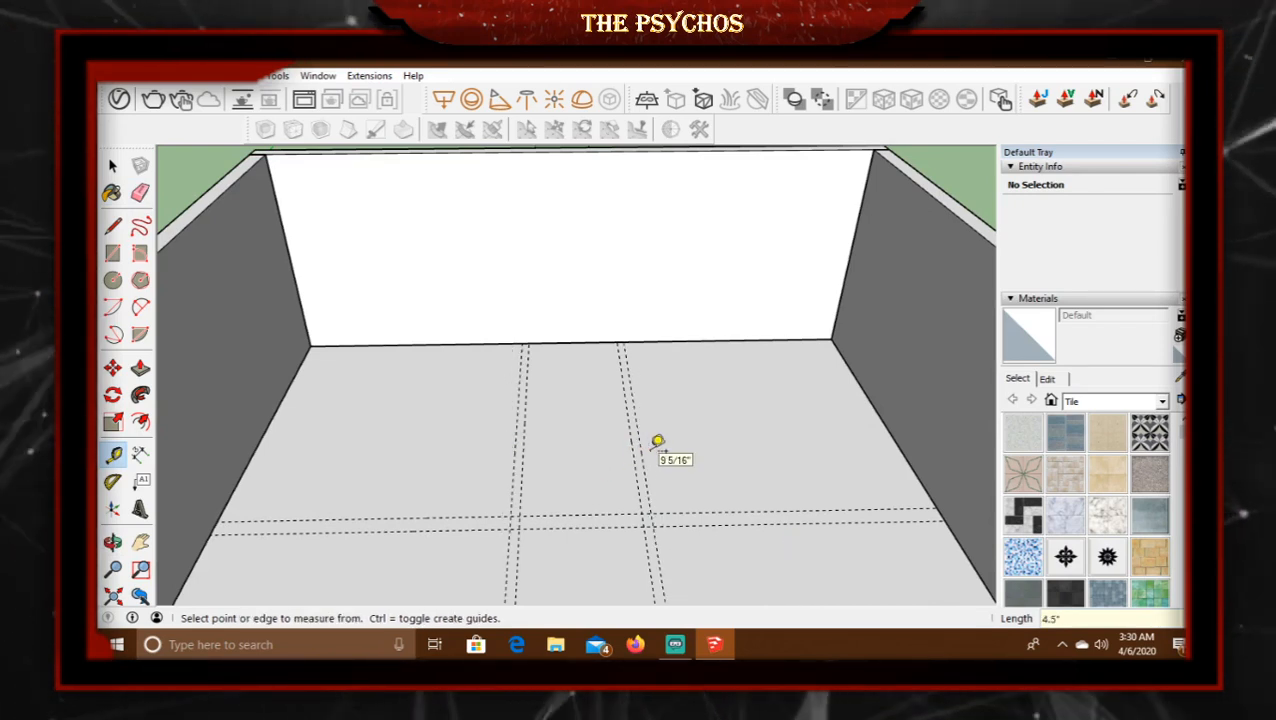
# Draw a 29' 6" by 9" rectangle between the two cross guides, from one side wall to the other.
pyautogui.scroll(-3, 670, 465)
pyautogui.moveTo(683, 490); pyautogui.dragTo(709, 504, button='middle')
pyautogui.scroll(3, 665, 517)
pyautogui.scroll(-2, 666, 517)
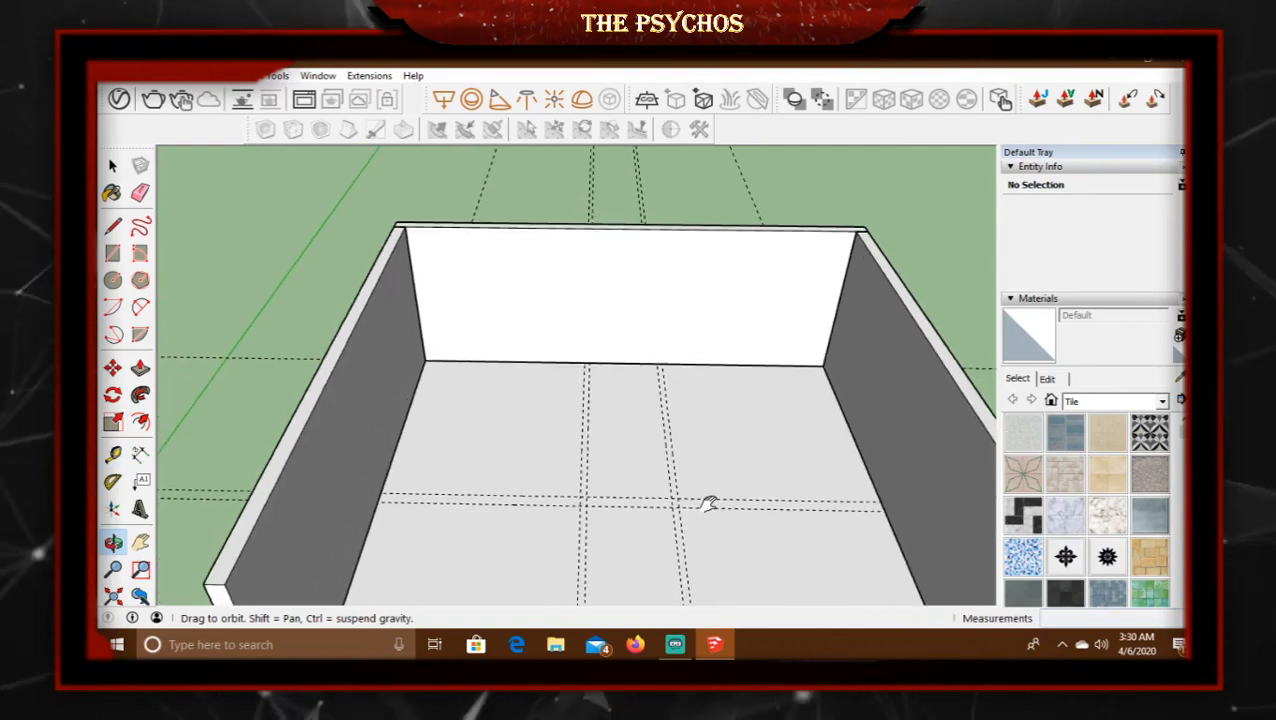
pyautogui.click(113, 226)
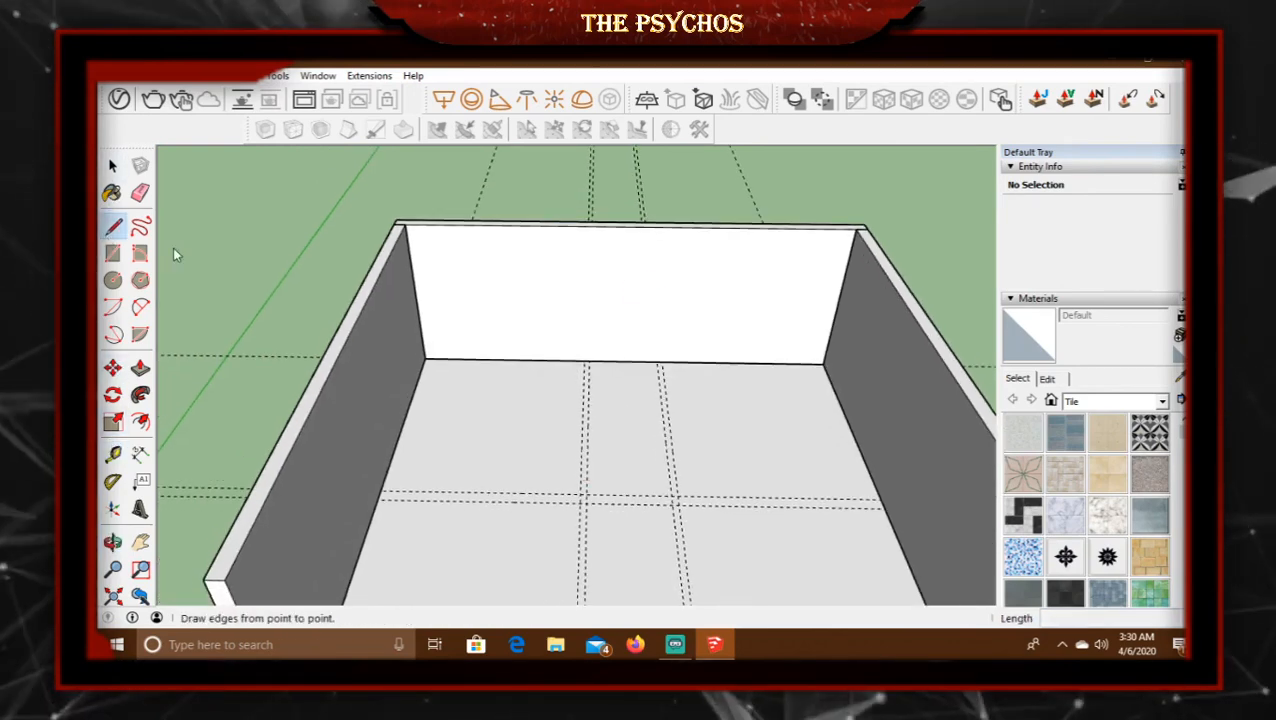
pyautogui.scroll(1, 617, 331)
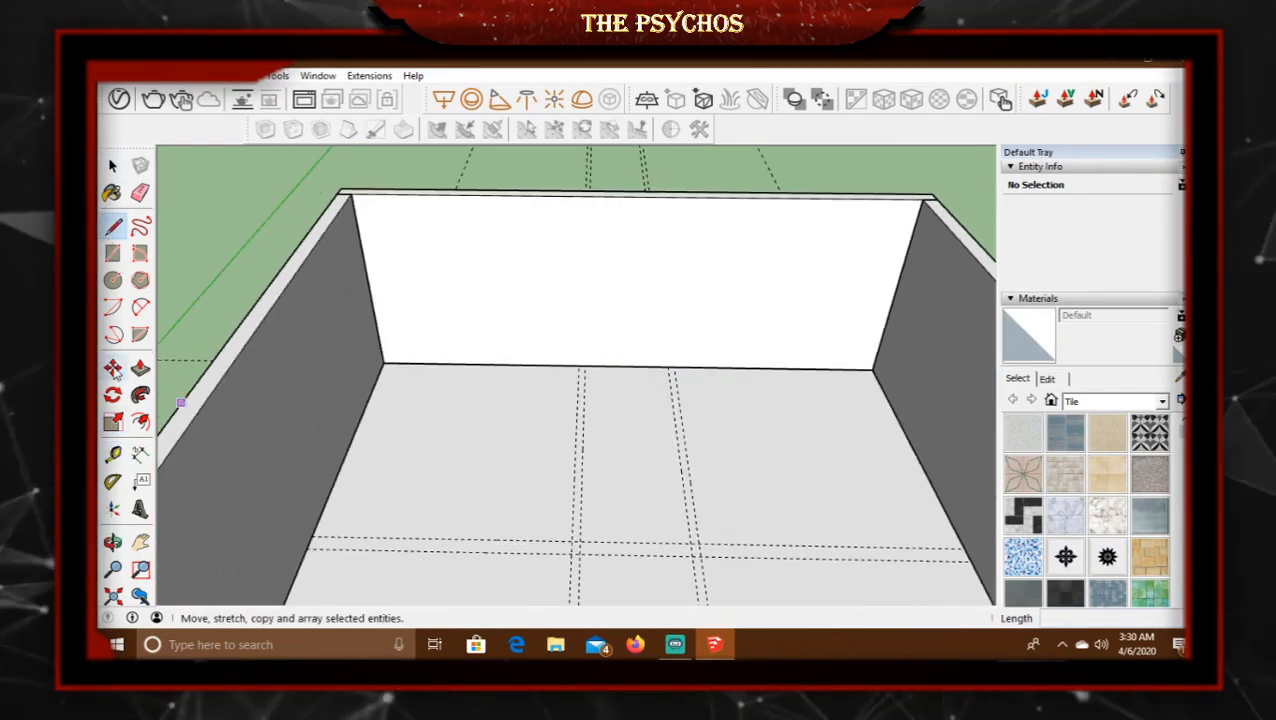
pyautogui.click(113, 253)
pyautogui.moveTo(478, 533); pyautogui.dragTo(476, 450, button='middle')
pyautogui.click(220, 438)
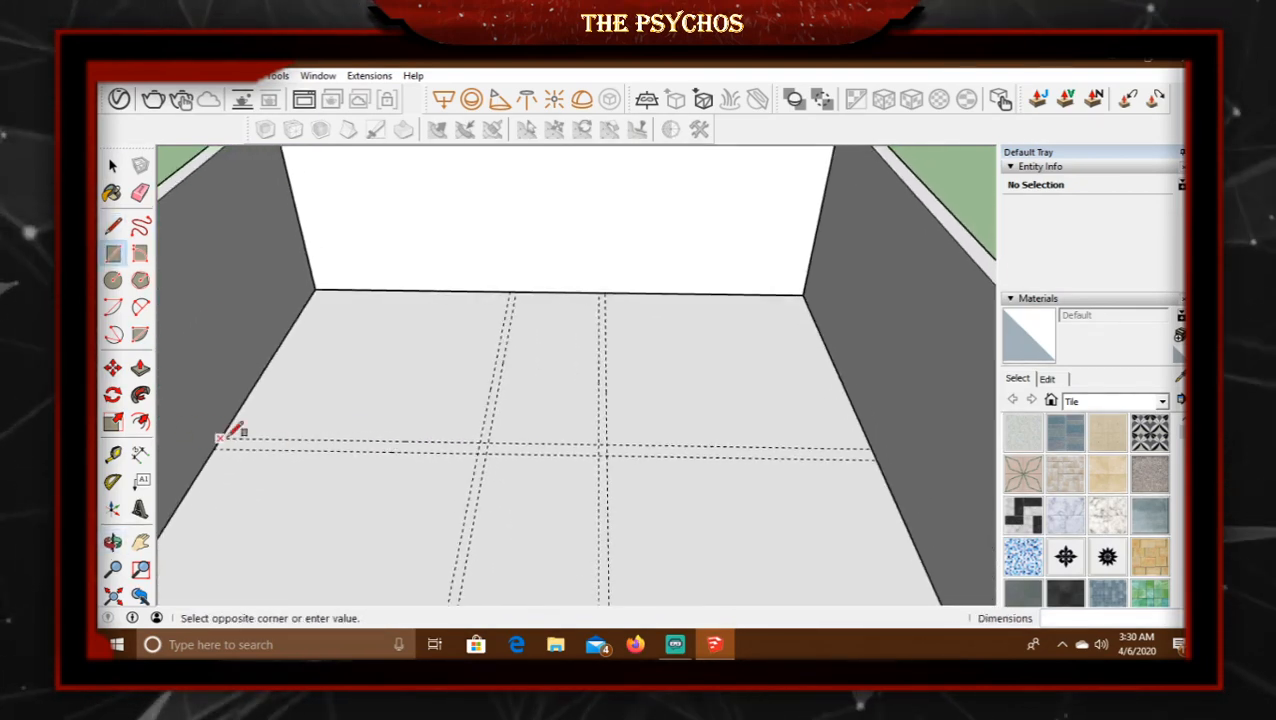
pyautogui.click(878, 457)
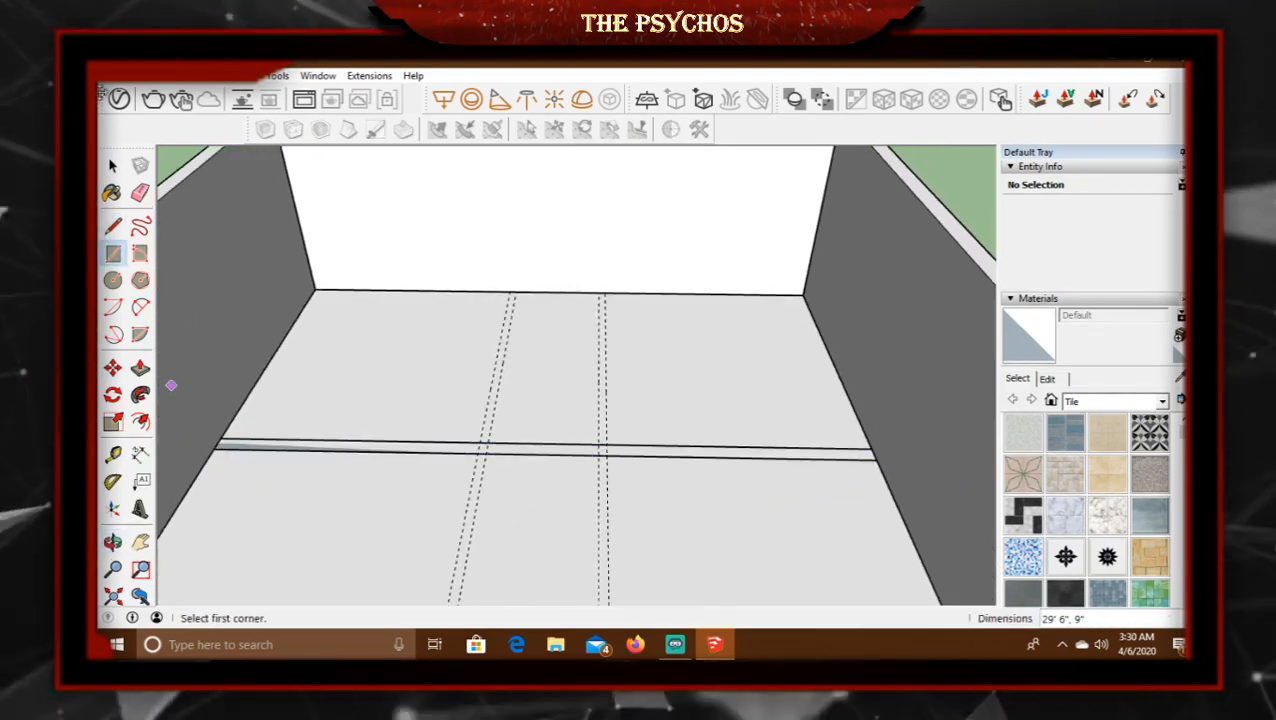
# Make the cross-wall strip's face and its edges into a group.
pyautogui.press('space')
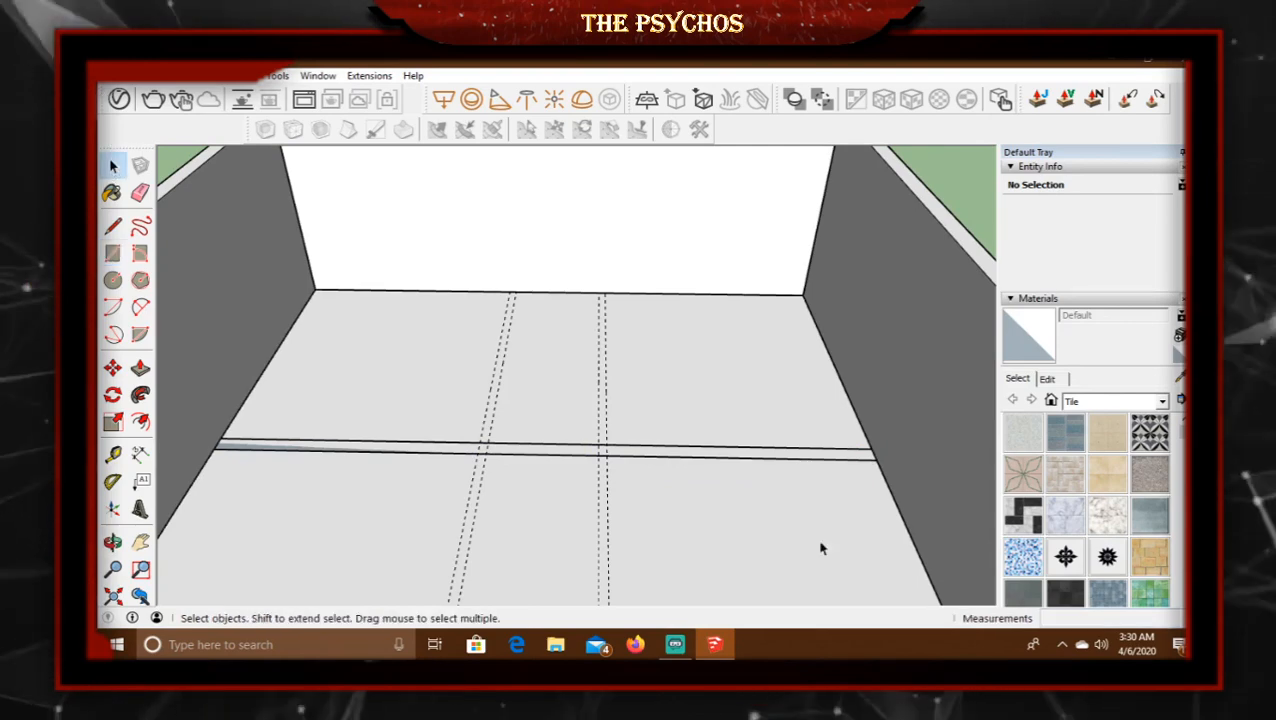
pyautogui.doubleClick(745, 455)
pyautogui.rightClick(766, 458)
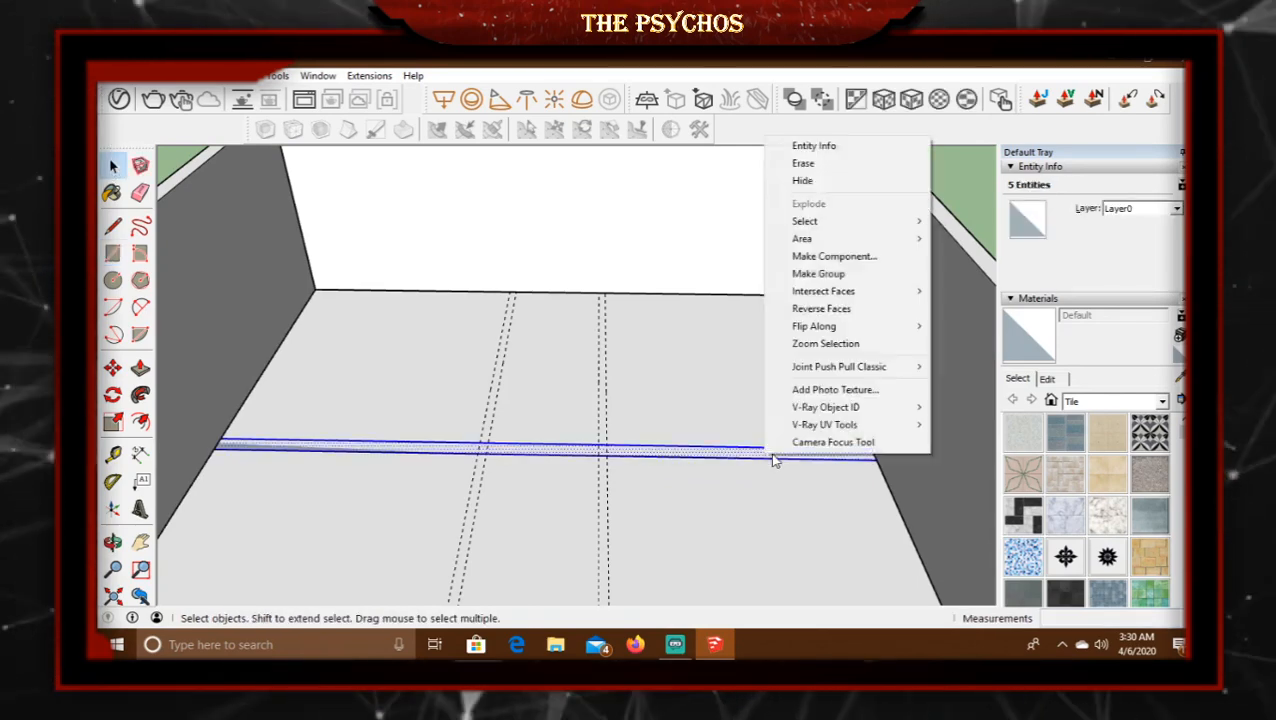
pyautogui.click(852, 273)
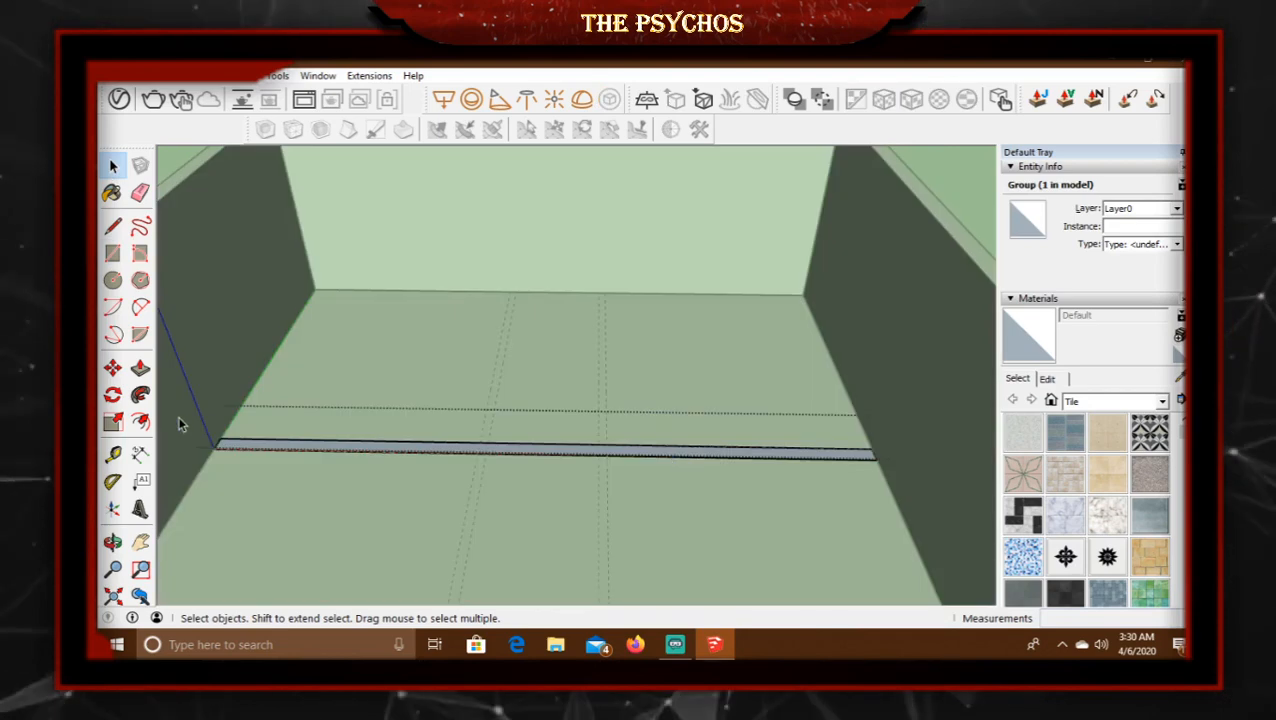
# Push/Pull the grouped cross-wall strip up to the top of the outer walls.
pyautogui.click(140, 394)
pyautogui.click(140, 368)
pyautogui.click(592, 452)
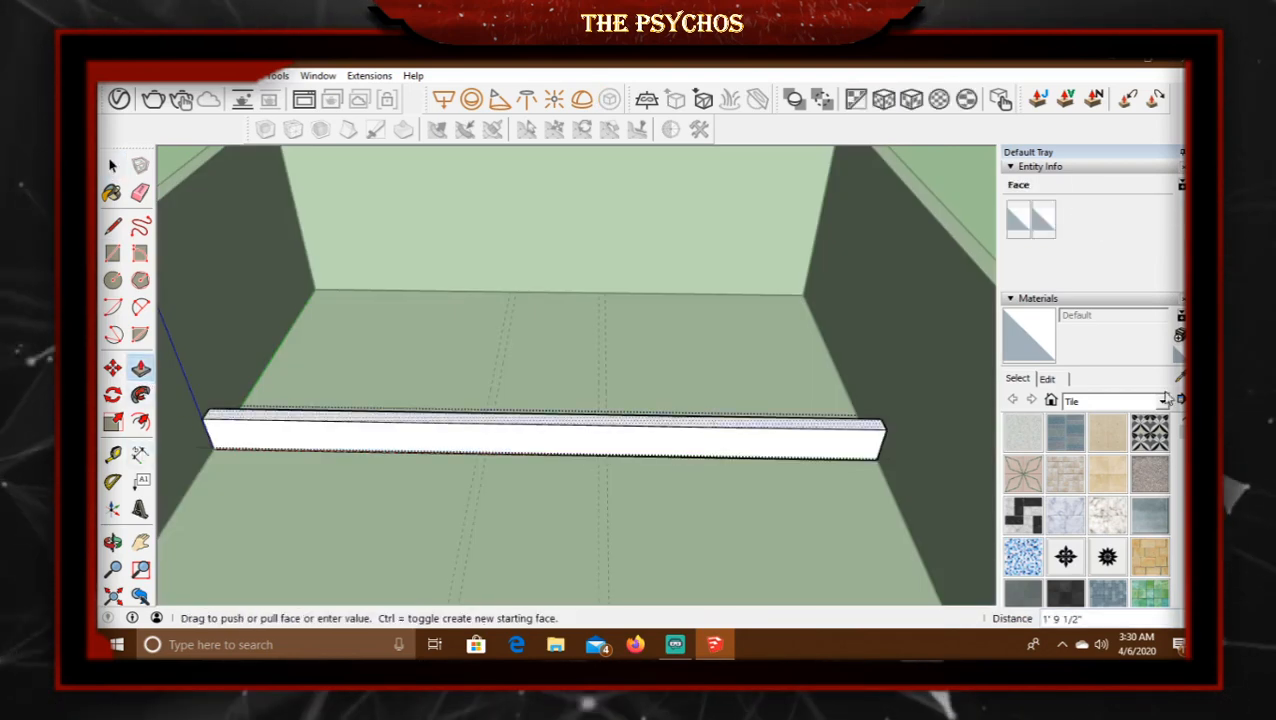
pyautogui.click(975, 263)
pyautogui.scroll(-3, 615, 345)
pyautogui.moveTo(615, 345); pyautogui.dragTo(870, 455, button='middle')
pyautogui.click(113, 167)
pyautogui.click(889, 388)
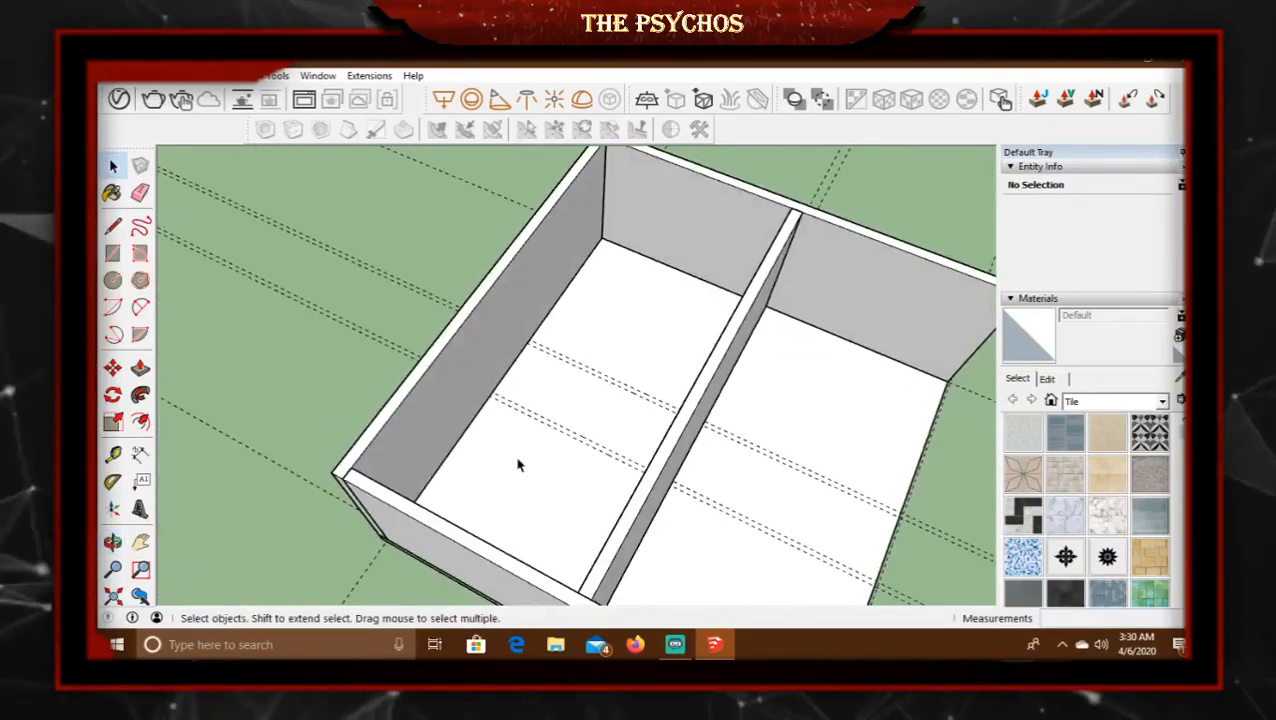
# Draw two 14' by 4.5" rectangles between the paired guides, from the outer wall to the new cross wall.
pyautogui.moveTo(518, 461); pyautogui.dragTo(598, 433, button='middle')
pyautogui.scroll(3, 624, 435)
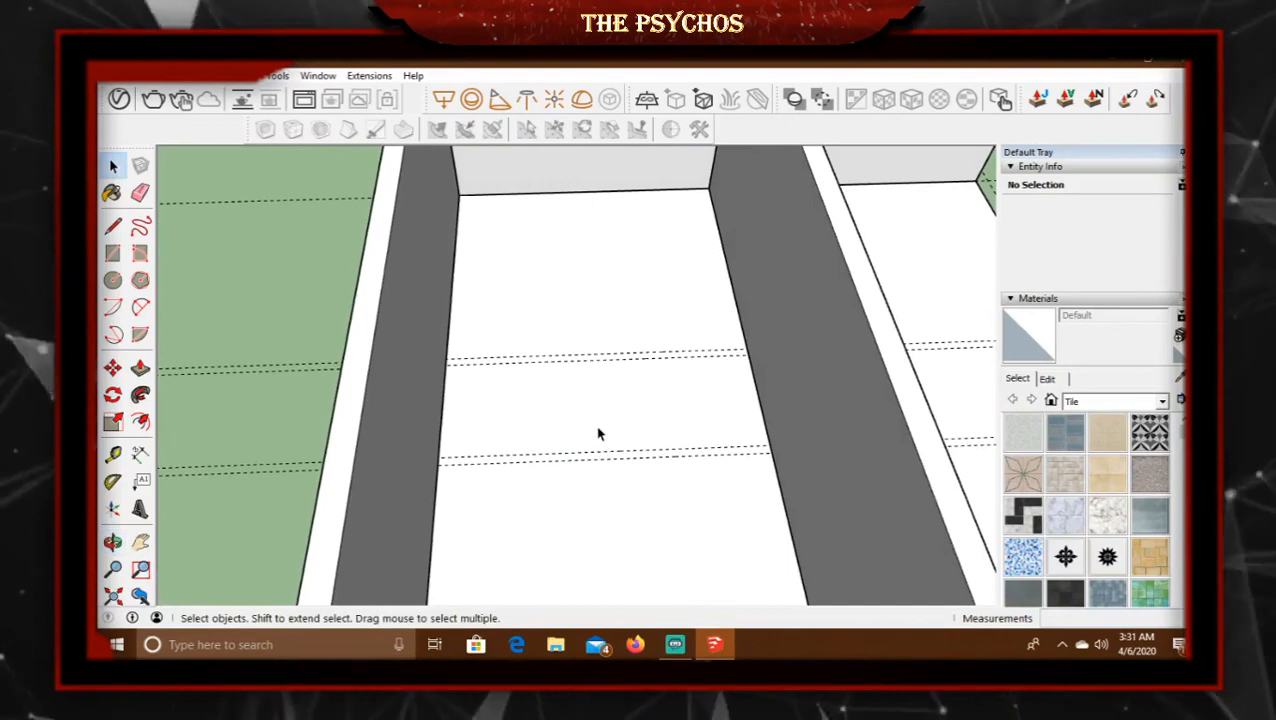
pyautogui.click(113, 254)
pyautogui.click(446, 358)
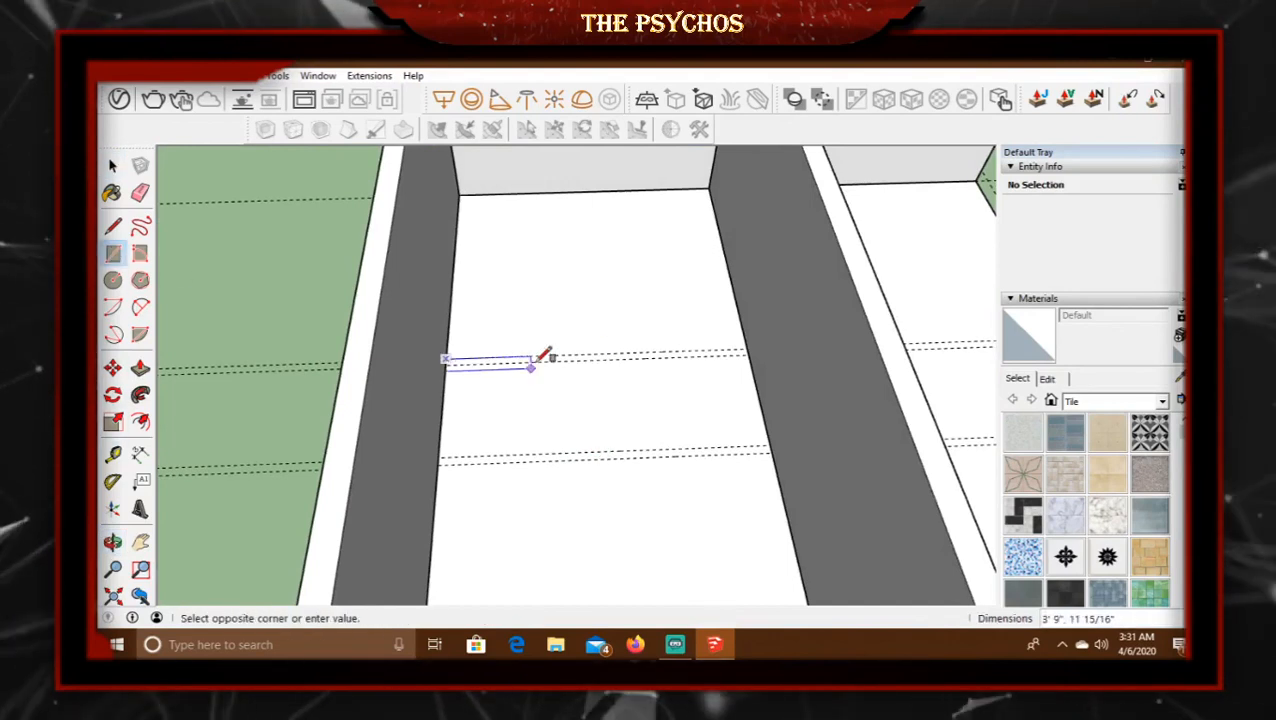
pyautogui.click(754, 352)
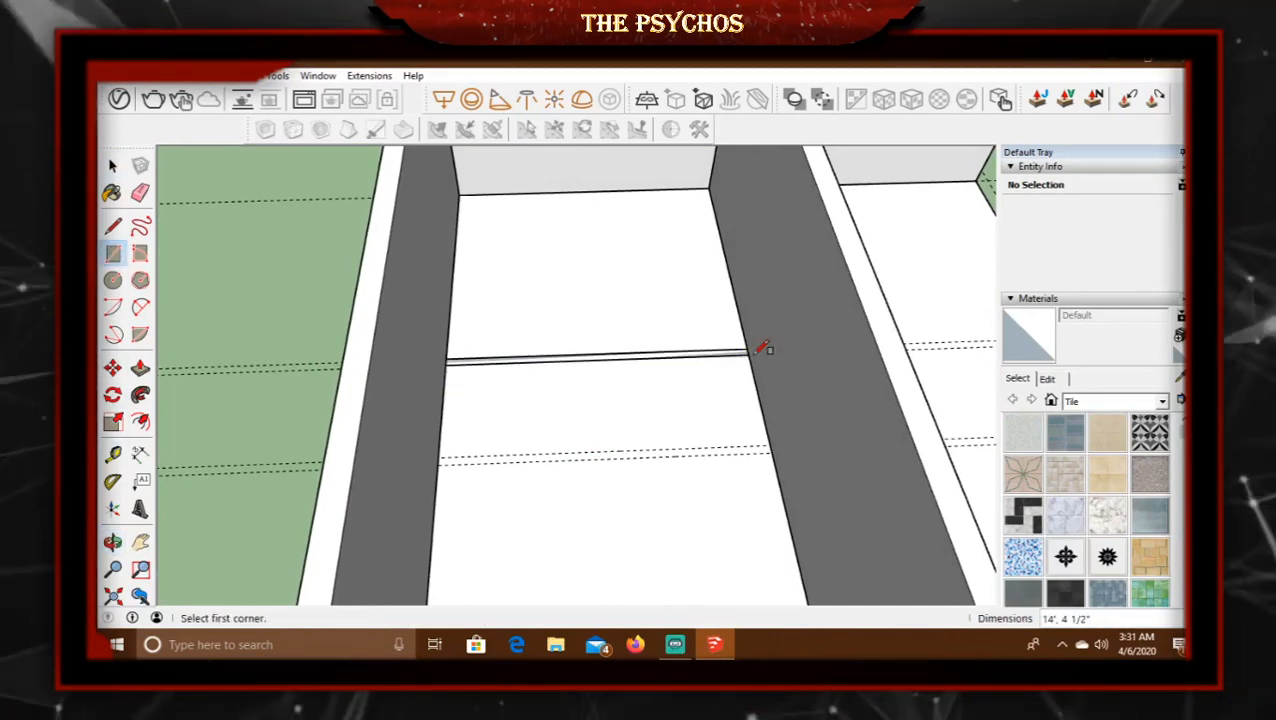
pyautogui.click(437, 457)
pyautogui.click(772, 449)
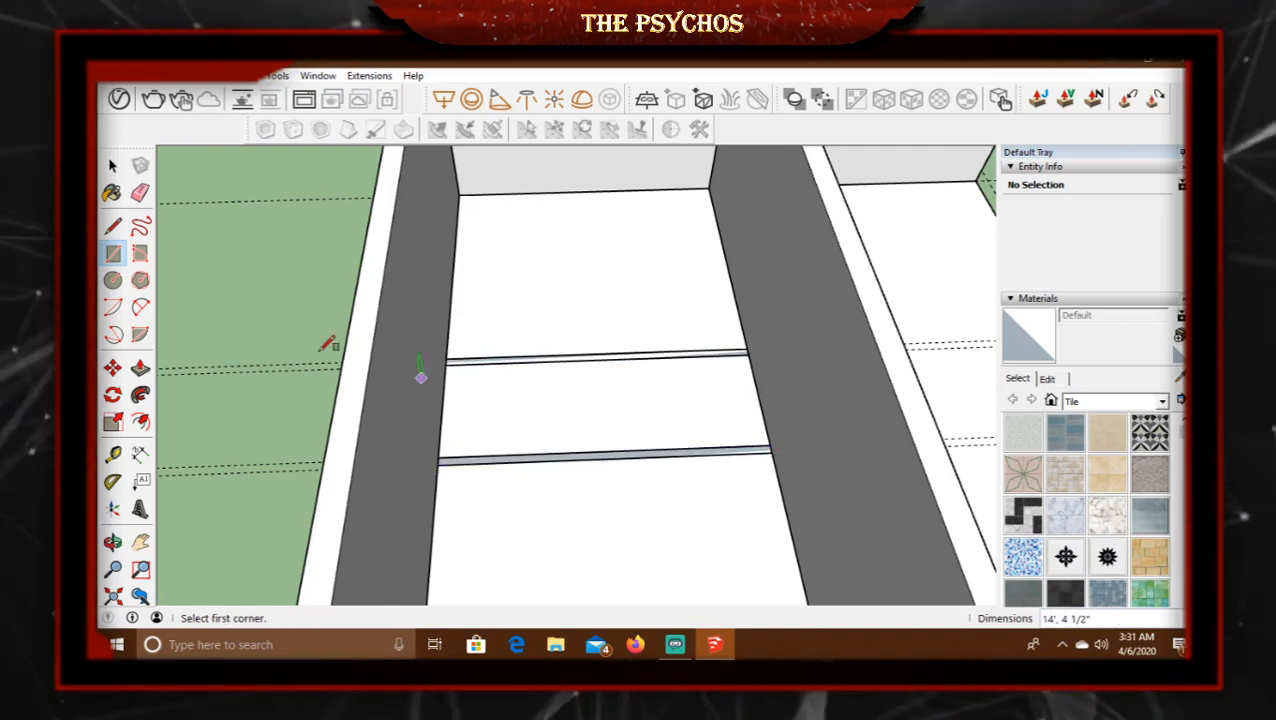
# Make each of the two 14' partition strips, face and edges, into its own group.
pyautogui.click(112, 165)
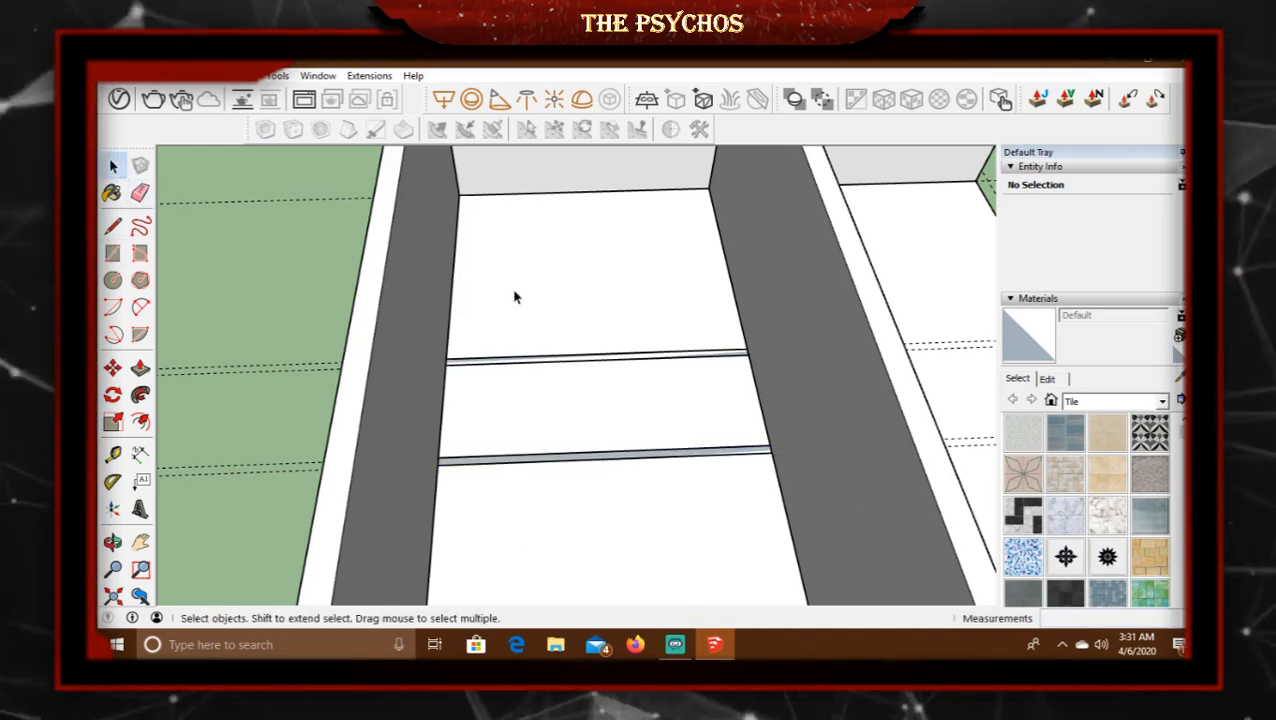
pyautogui.doubleClick(521, 362)
pyautogui.rightClick(521, 362)
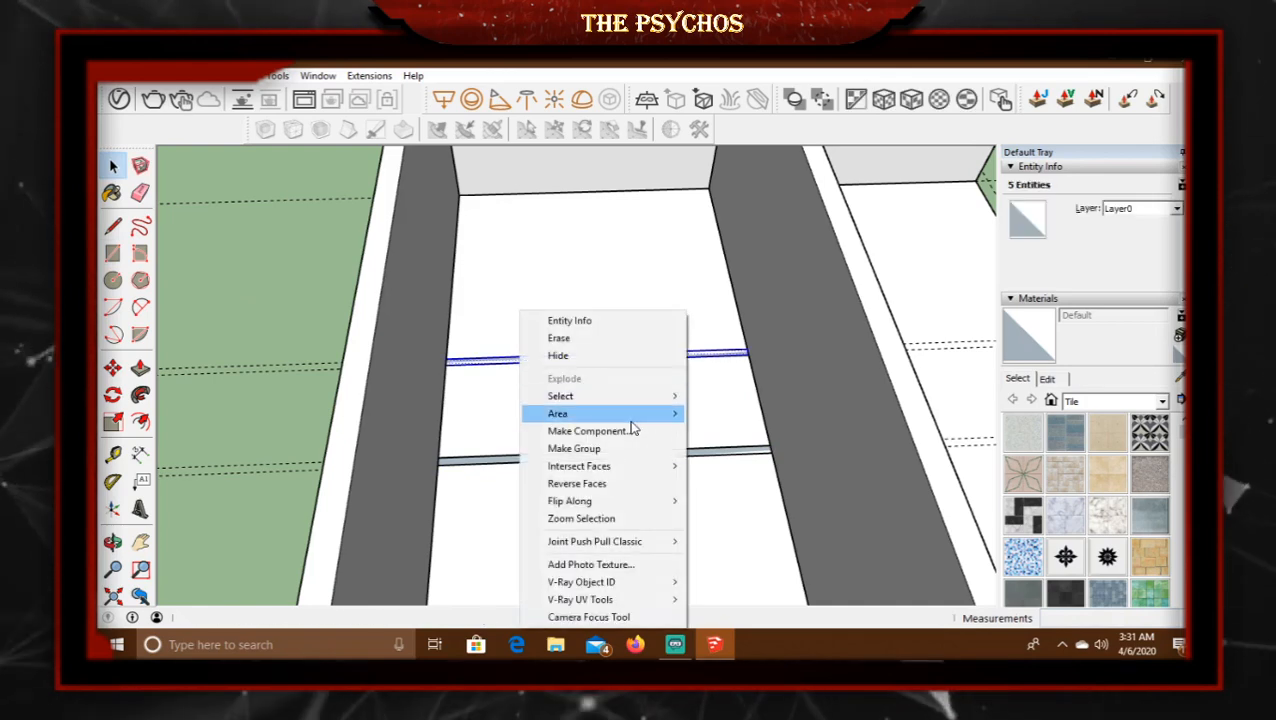
pyautogui.click(620, 452)
pyautogui.doubleClick(601, 459)
pyautogui.rightClick(601, 457)
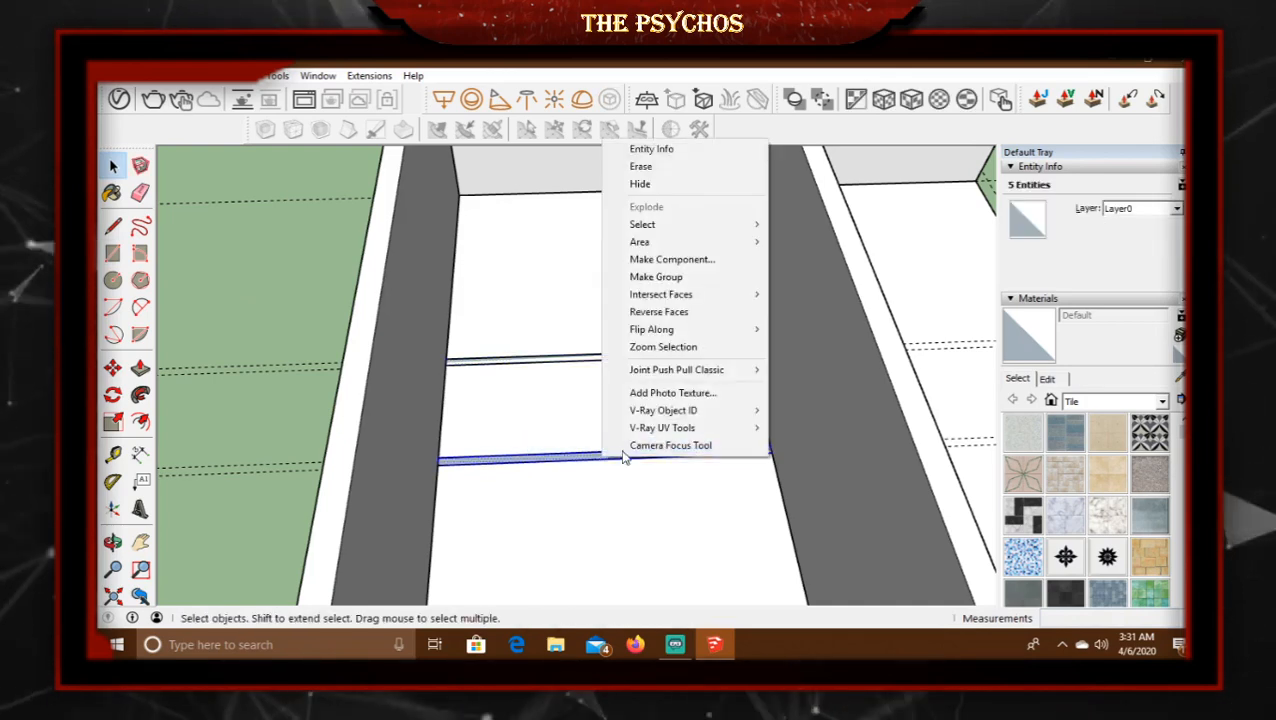
pyautogui.click(709, 286)
# Place a guide 2' in from the outer wall's base edge and another guide 4.5" beyond it.
pyautogui.scroll(2, 572, 384)
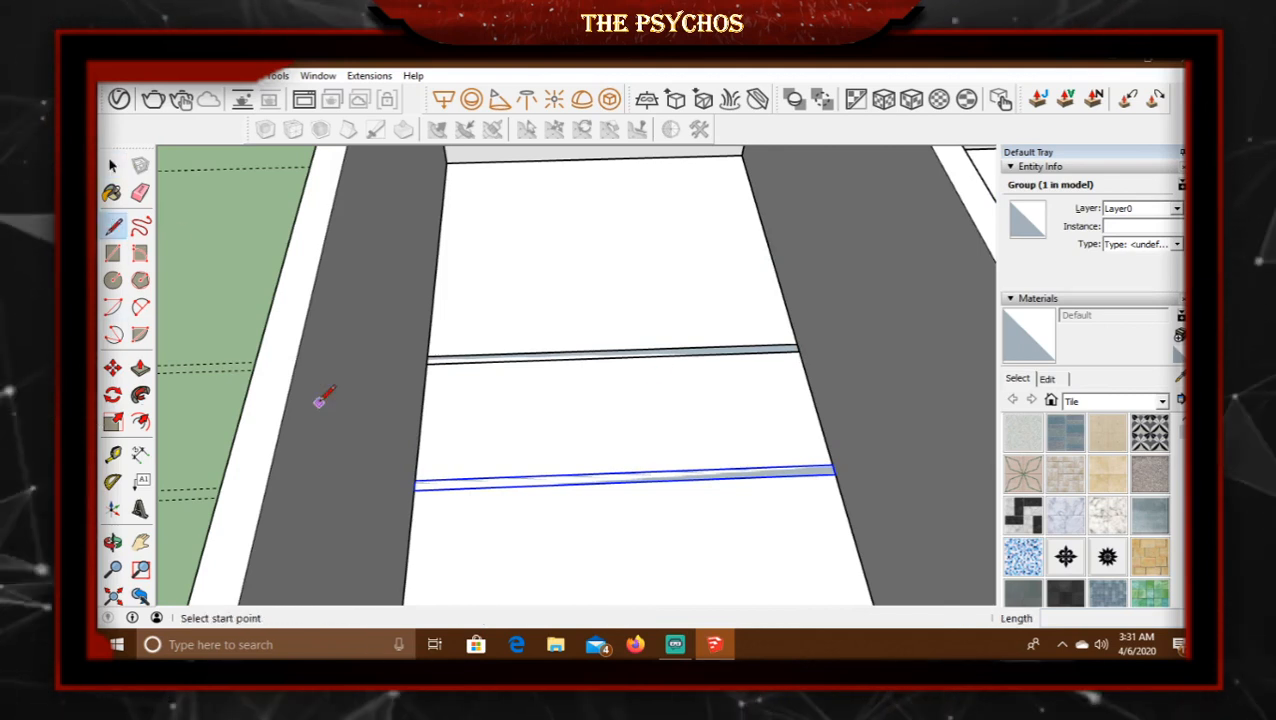
pyautogui.click(115, 455)
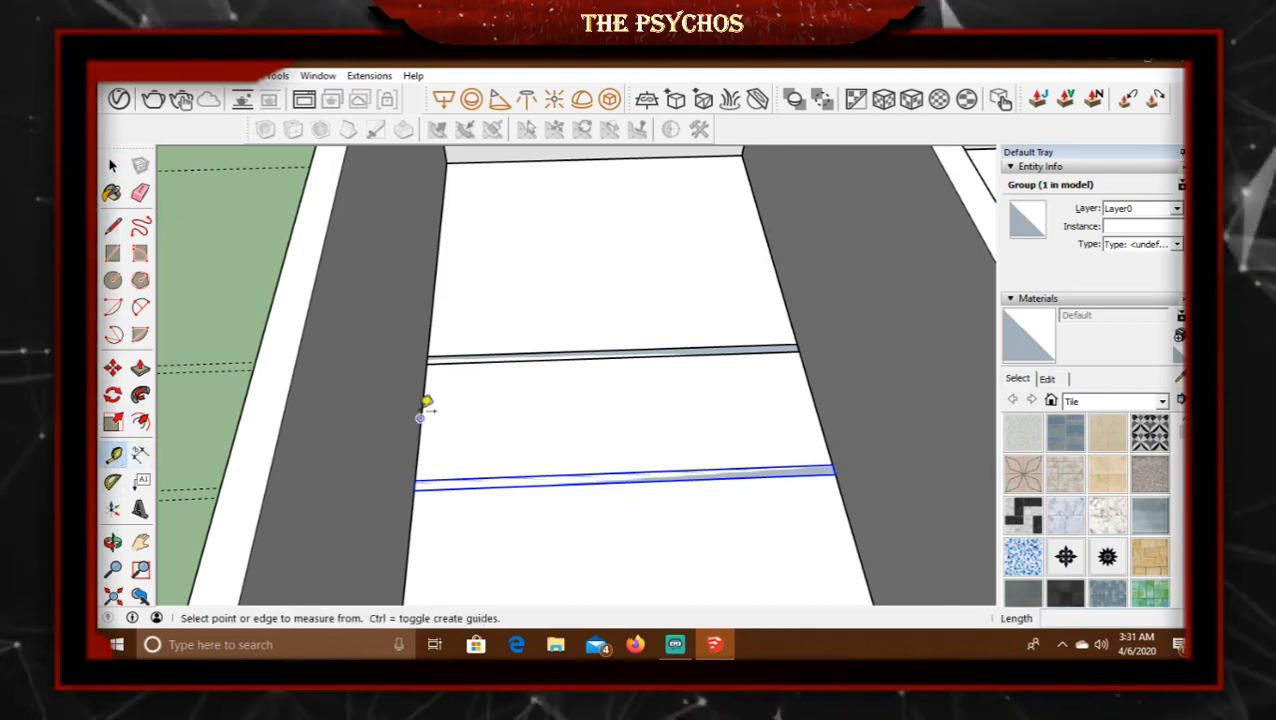
pyautogui.click(420, 418)
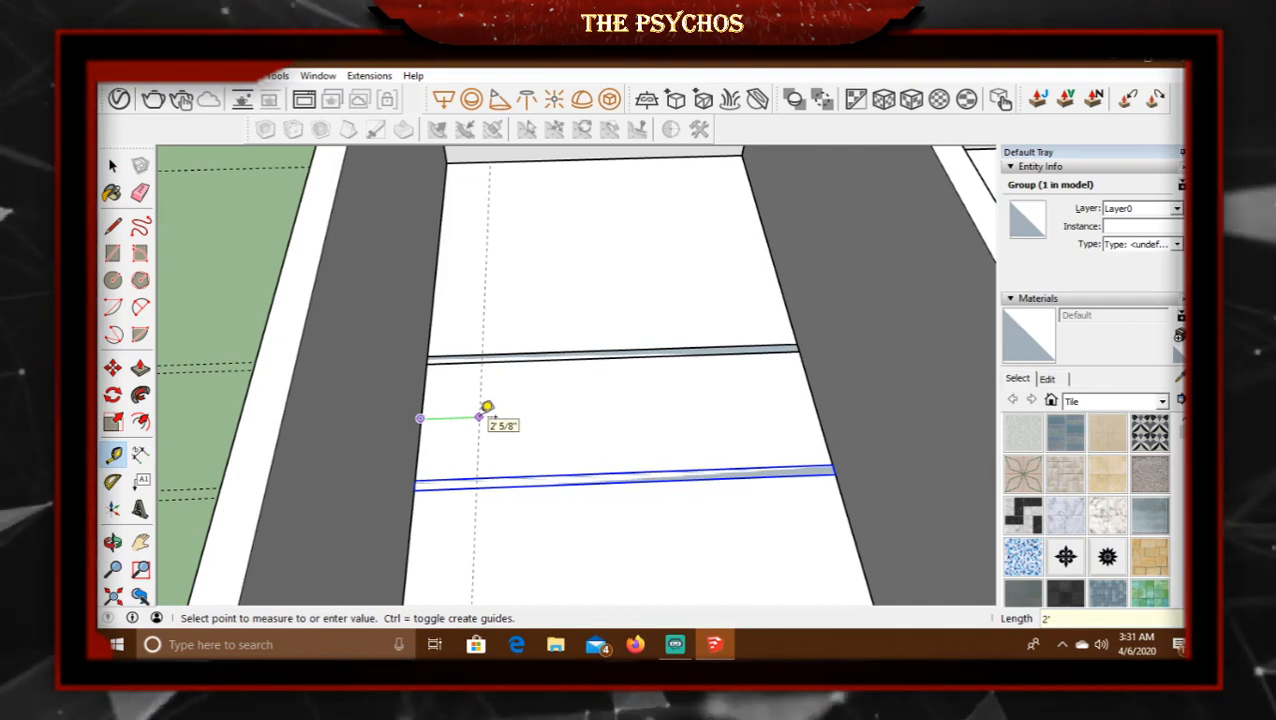
pyautogui.click(480, 416)
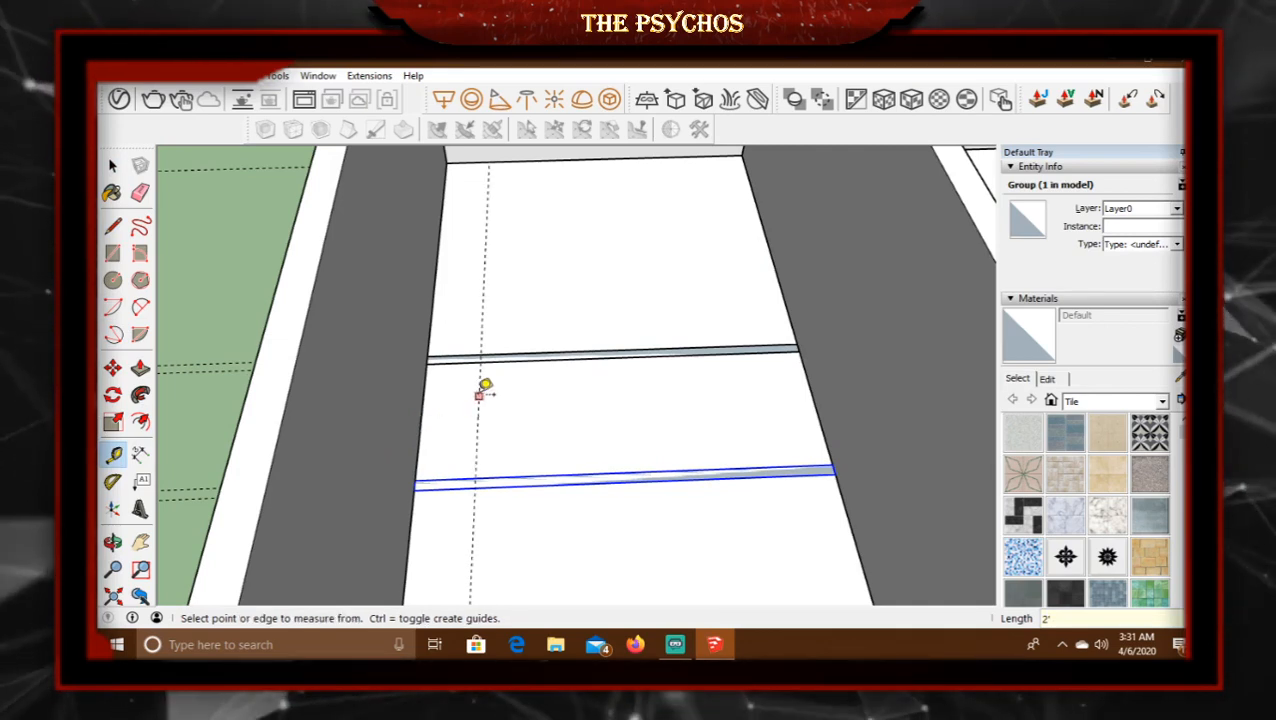
pyautogui.click(480, 395)
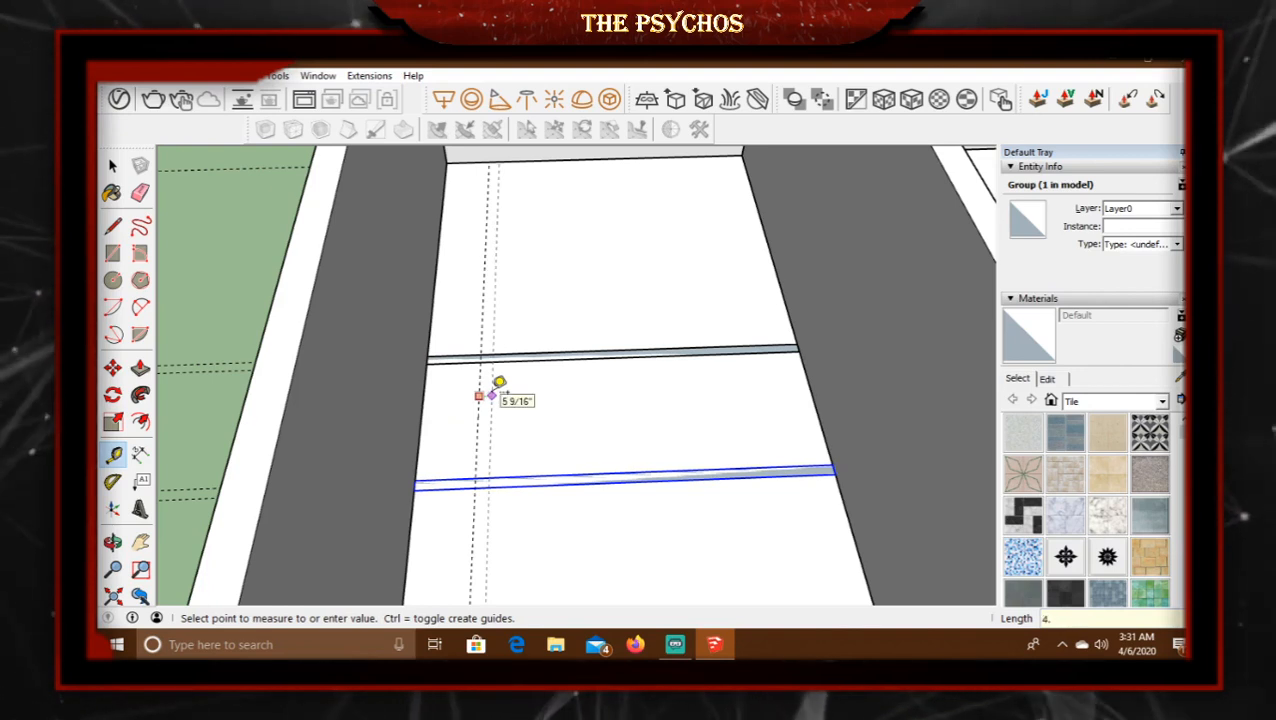
pyautogui.write('4.5')
pyautogui.press('Return')
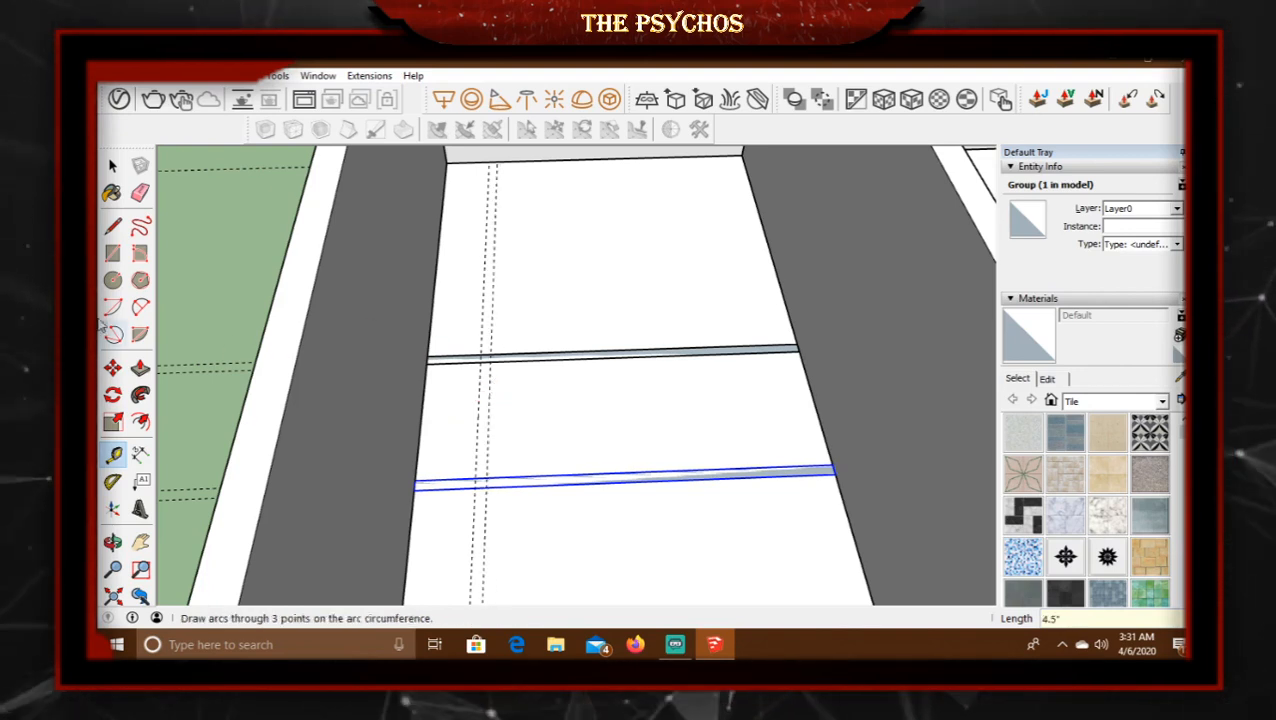
# Draw a 5' by 4.5" rectangle between the two new guides, spanning the gap between the 14' partition strips.
pyautogui.click(112, 253)
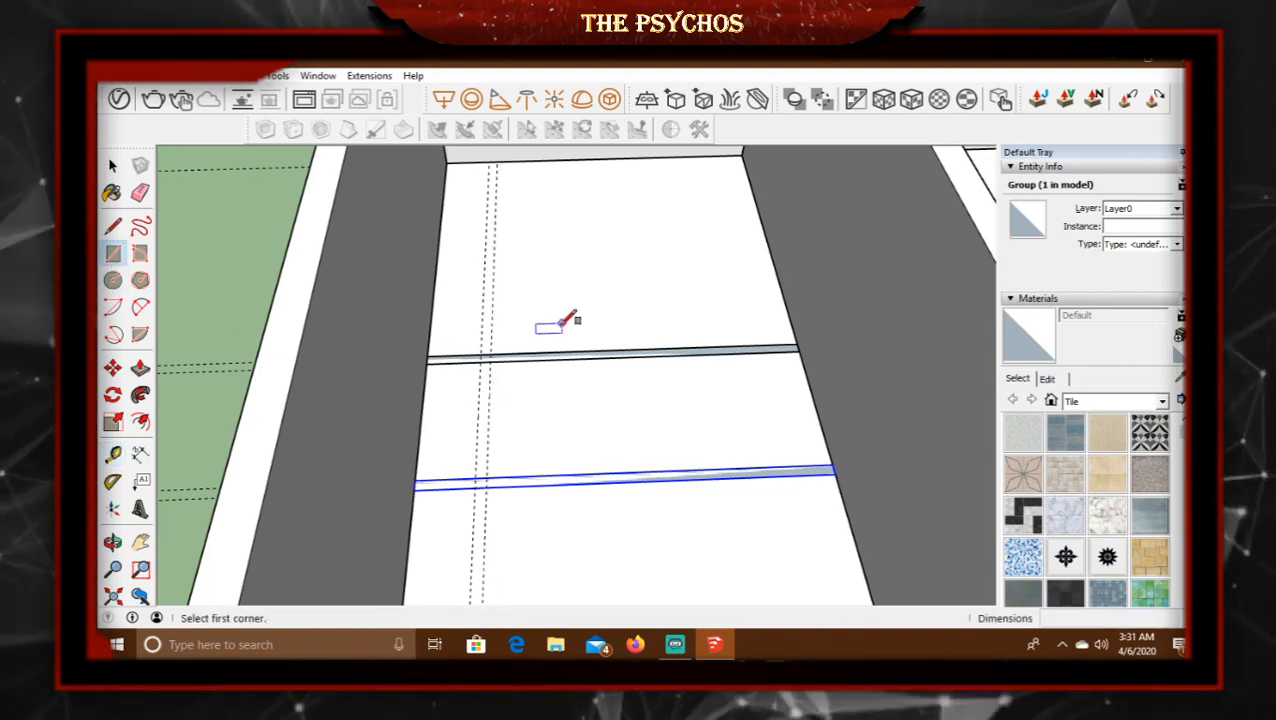
pyautogui.click(481, 363)
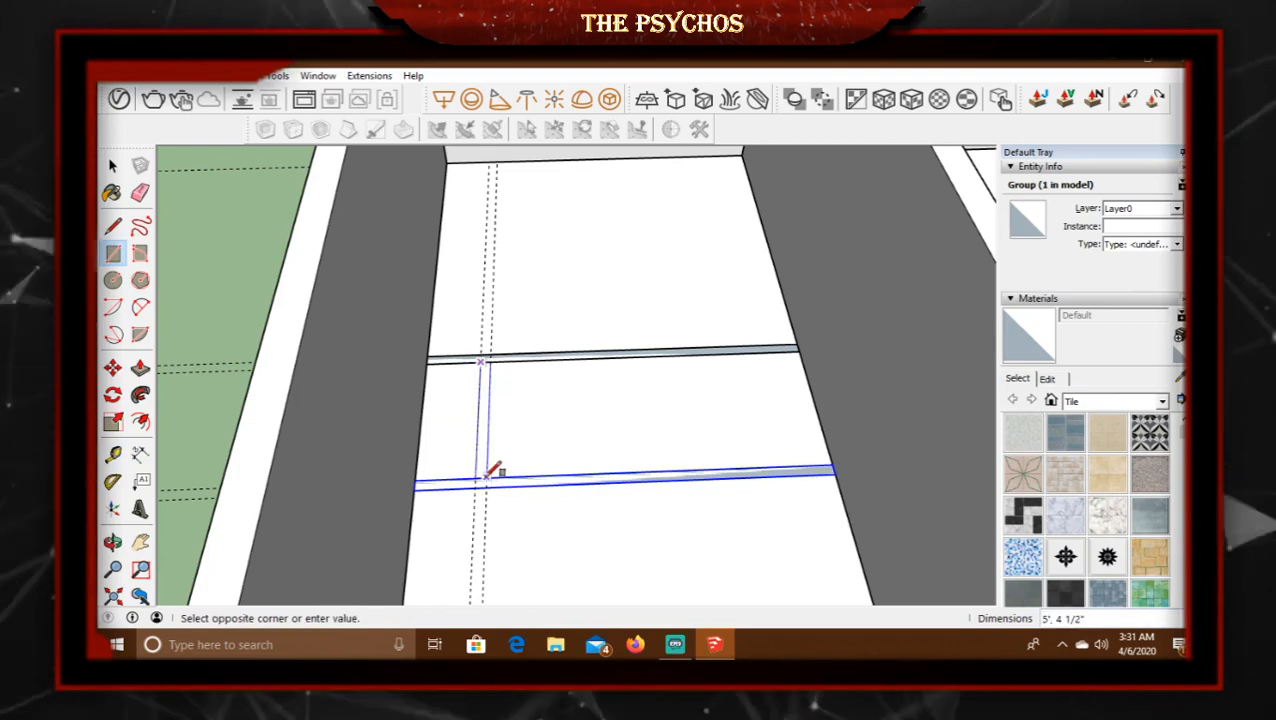
pyautogui.click(487, 476)
pyautogui.moveTo(727, 448); pyautogui.dragTo(425, 375, button='middle')
# Make the short connecting strip's face and edges into a group.
pyautogui.click(114, 166)
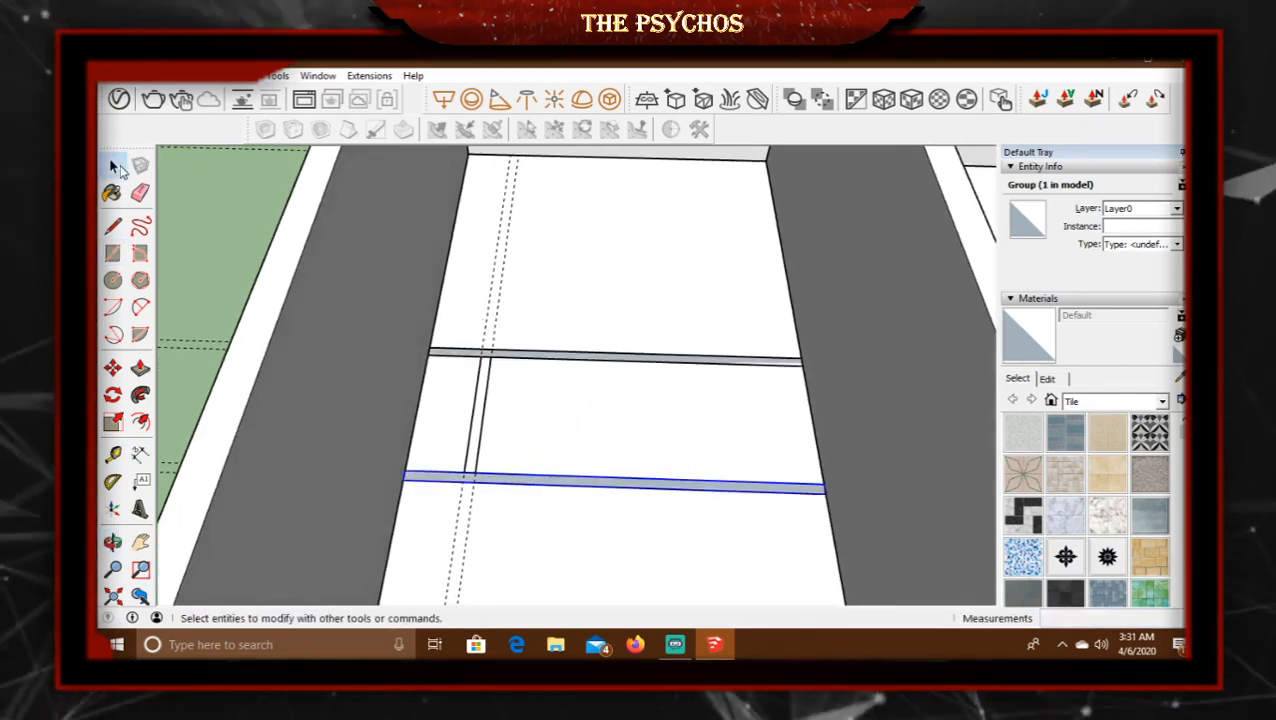
pyautogui.doubleClick(485, 400)
pyautogui.rightClick(482, 390)
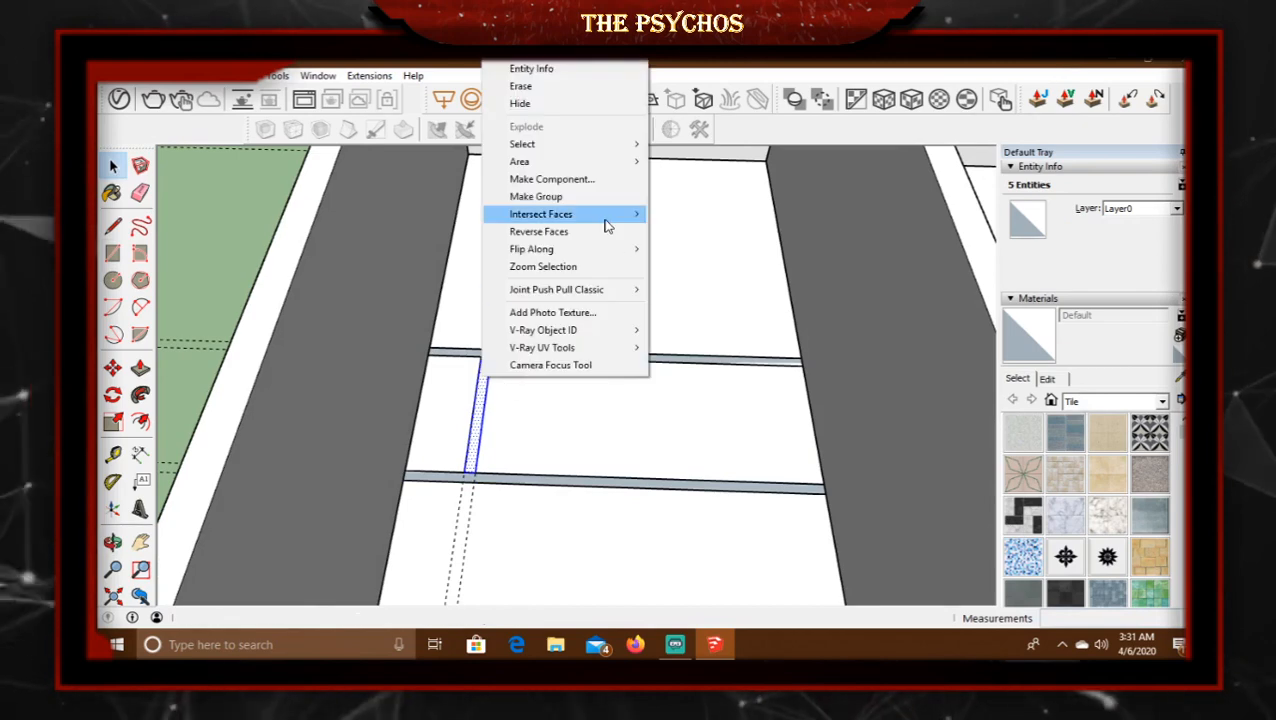
pyautogui.click(594, 209)
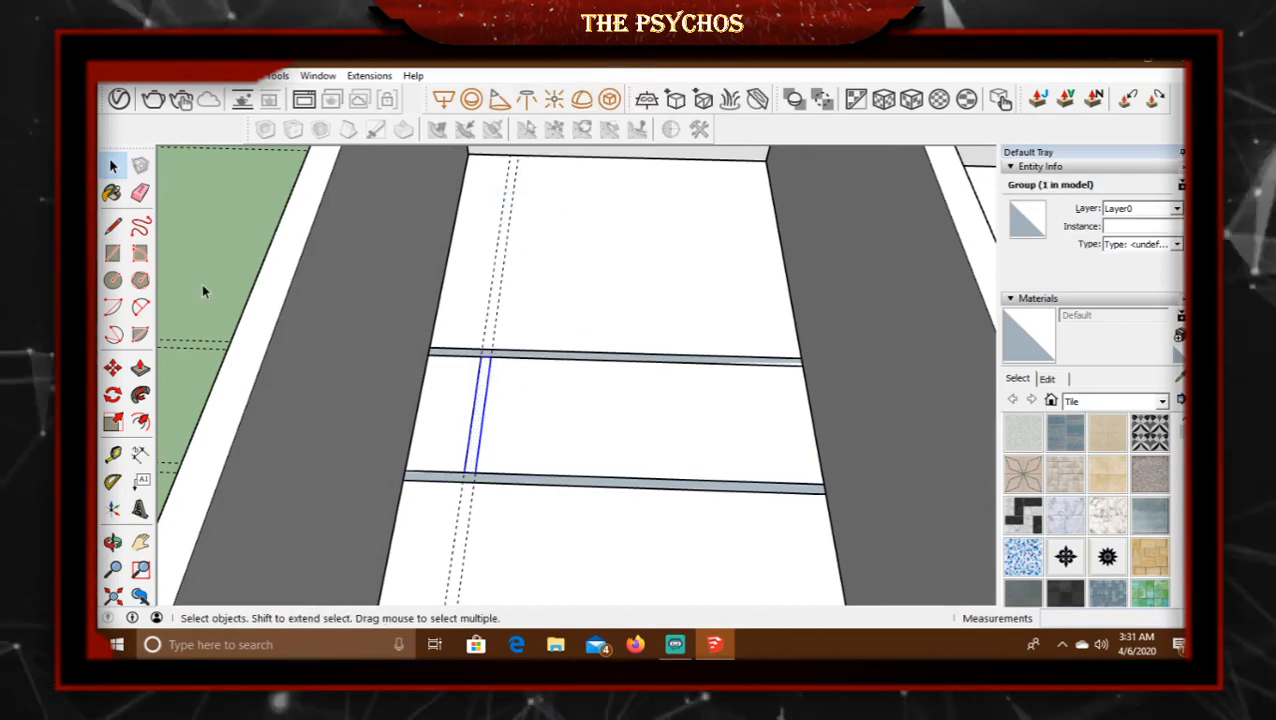
pyautogui.click(454, 387)
# Save the model to the Desktop as a SketchUp file named test.
pyautogui.scroll(-5, 492, 396)
pyautogui.keyDown('shift'); pyautogui.moveTo(706, 436); pyautogui.dragTo(606, 486, button='middle'); pyautogui.keyUp('shift')
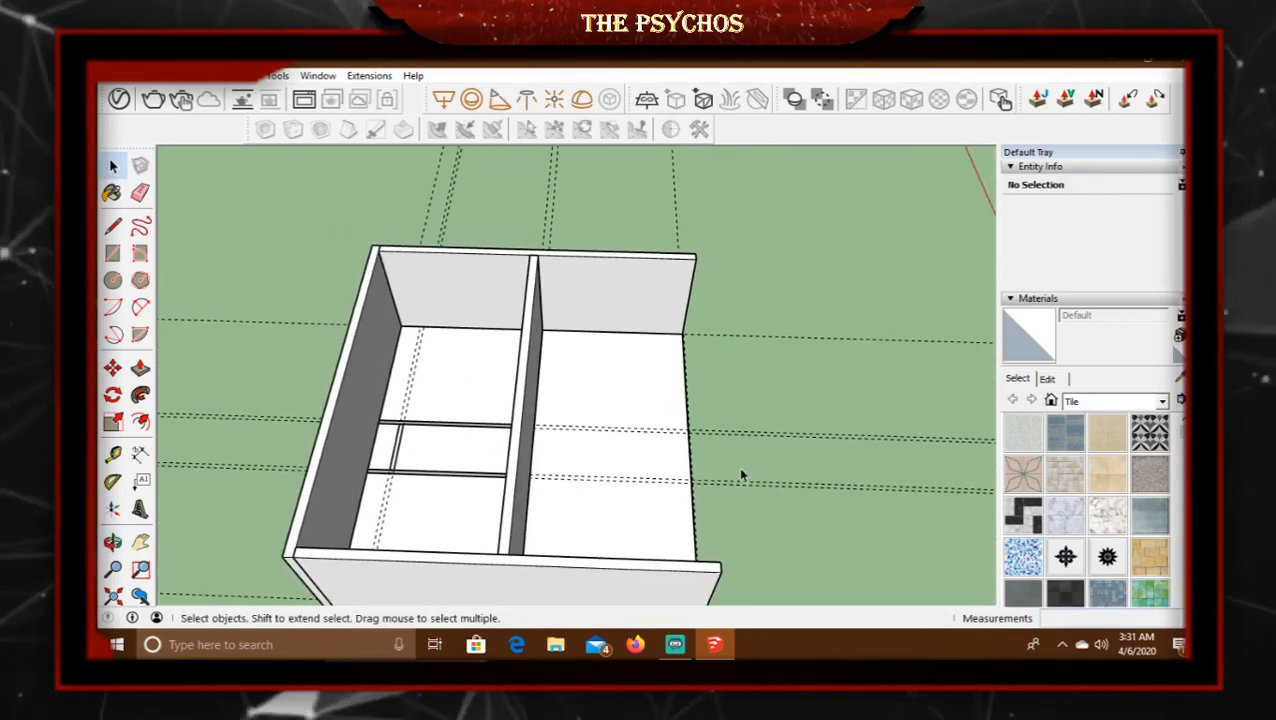
pyautogui.moveTo(743, 474); pyautogui.dragTo(577, 412, button='middle')
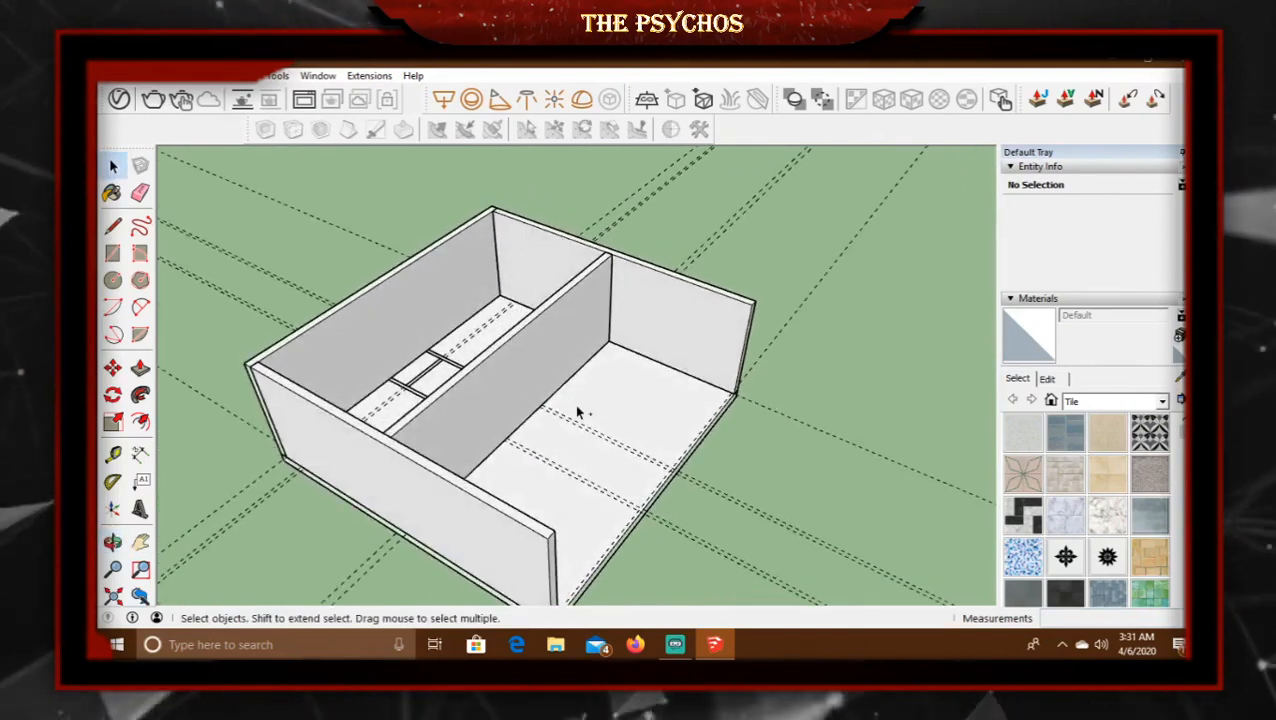
pyautogui.hotkey('ctrl', 's')
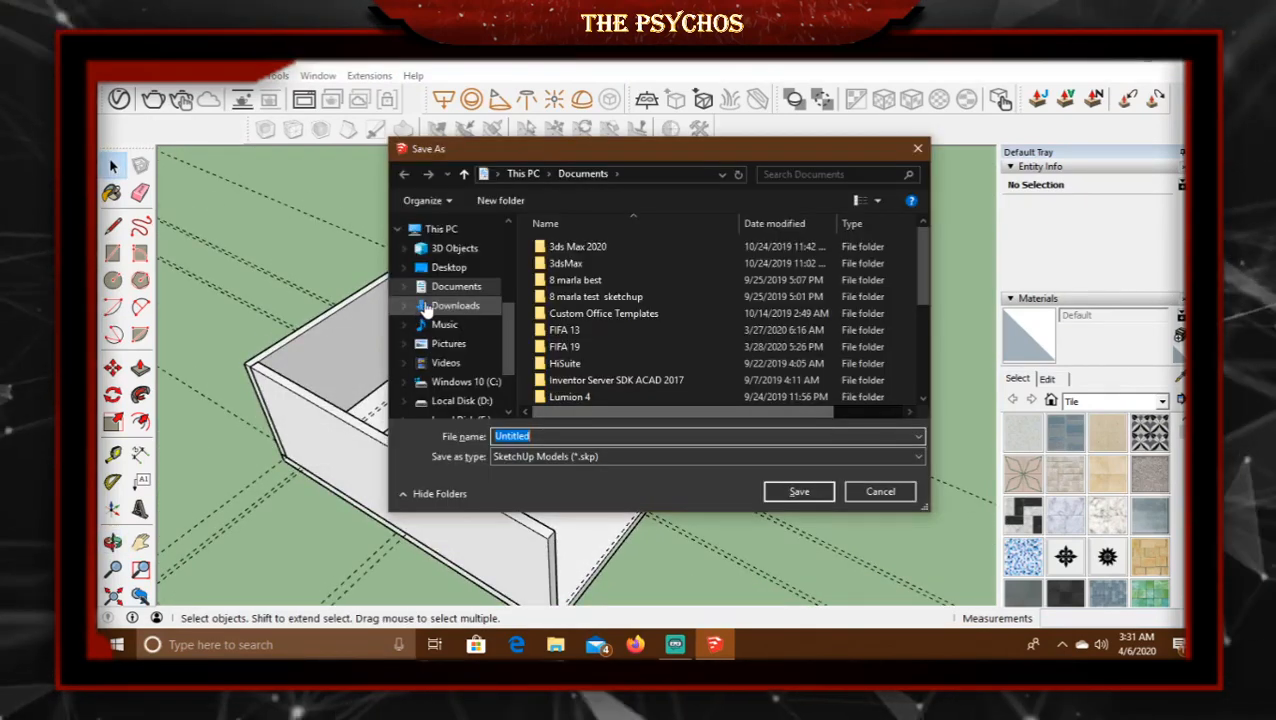
pyautogui.click(448, 267)
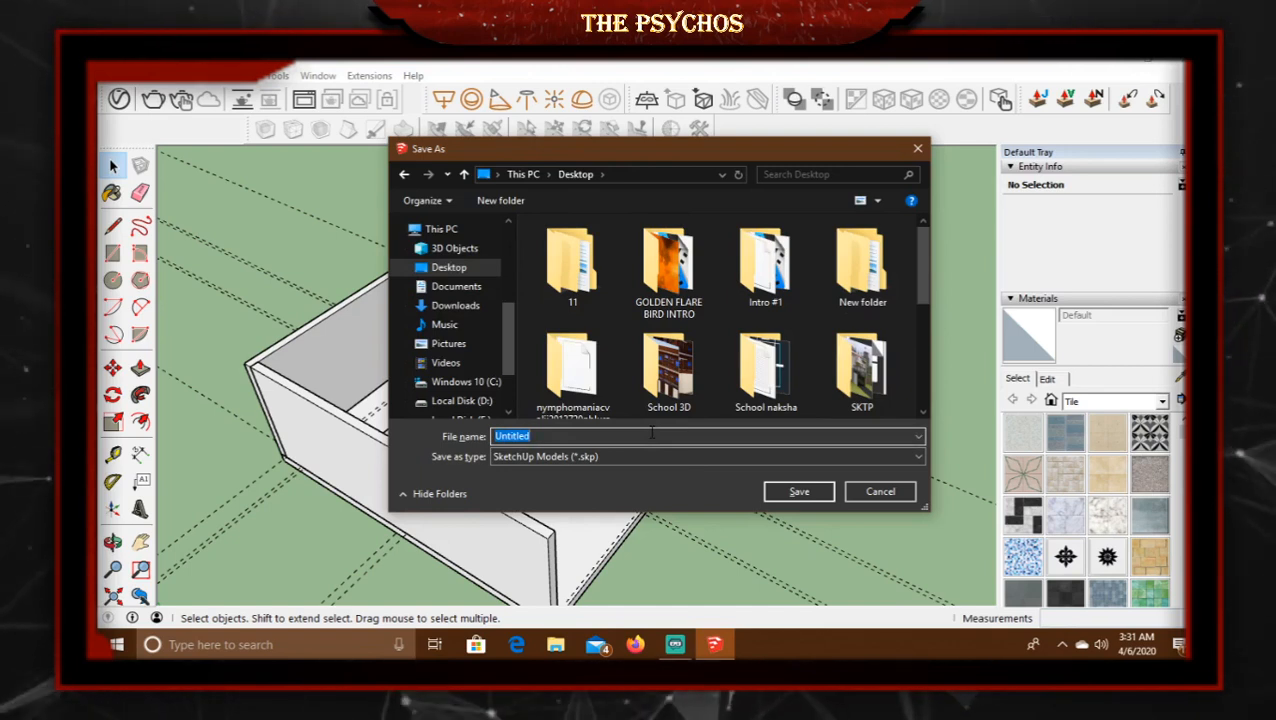
pyautogui.write('test')
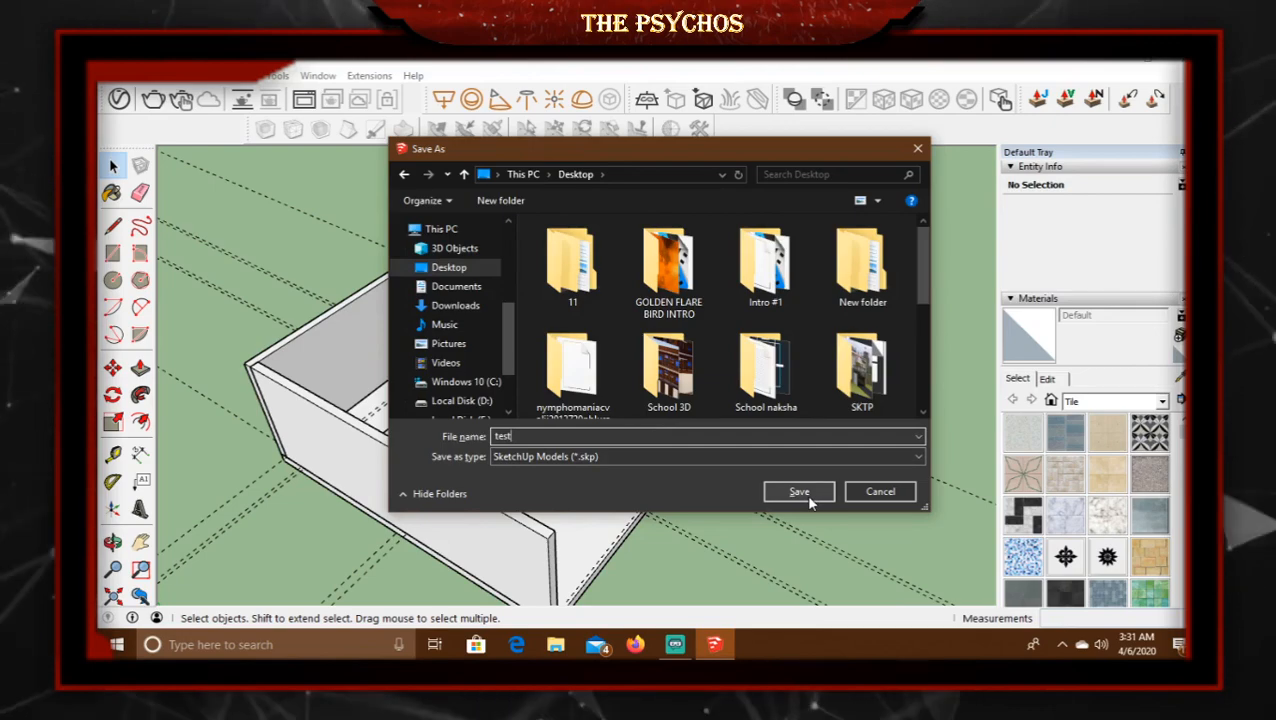
pyautogui.click(800, 492)
# Measure along the far 14' strip from the short connecting strip's corner to the interior cross wall.
pyautogui.moveTo(447, 380)
pyautogui.mouseDown(button='middle')
pyautogui.moveTo(550, 450)
pyautogui.moveTo(558, 435)
pyautogui.mouseUp(button='middle')
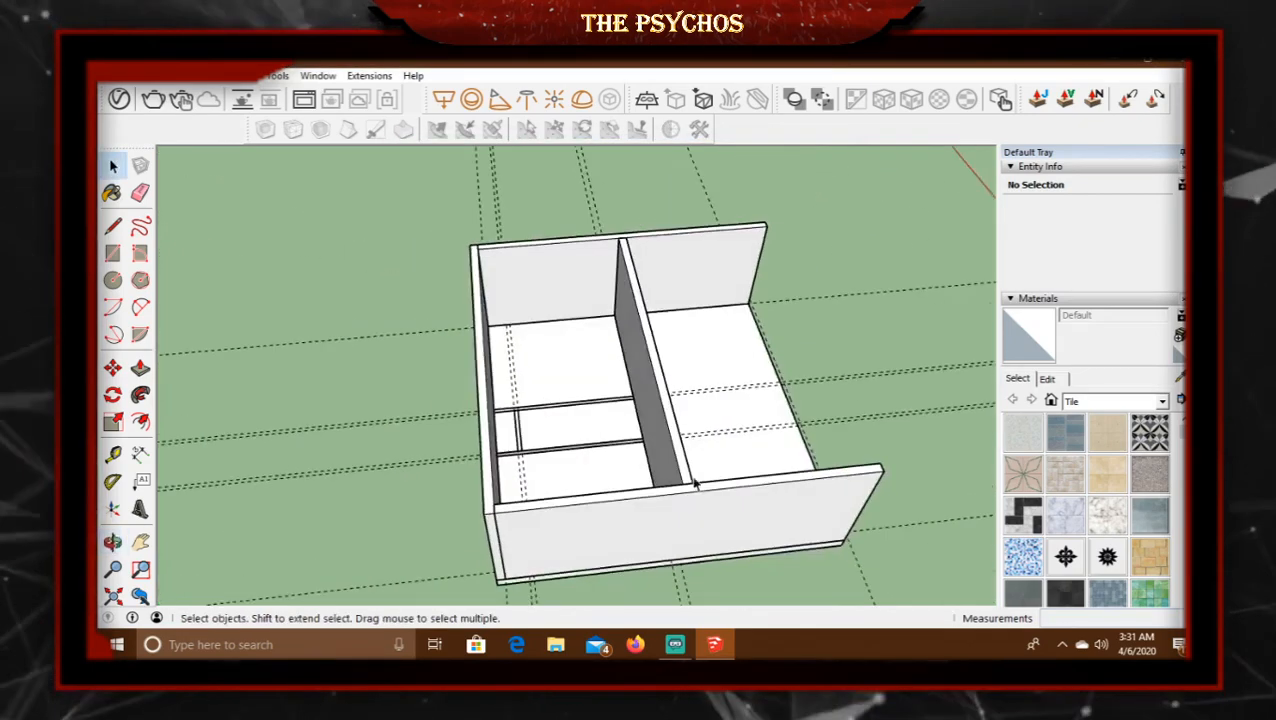
pyautogui.scroll(5, 553, 421)
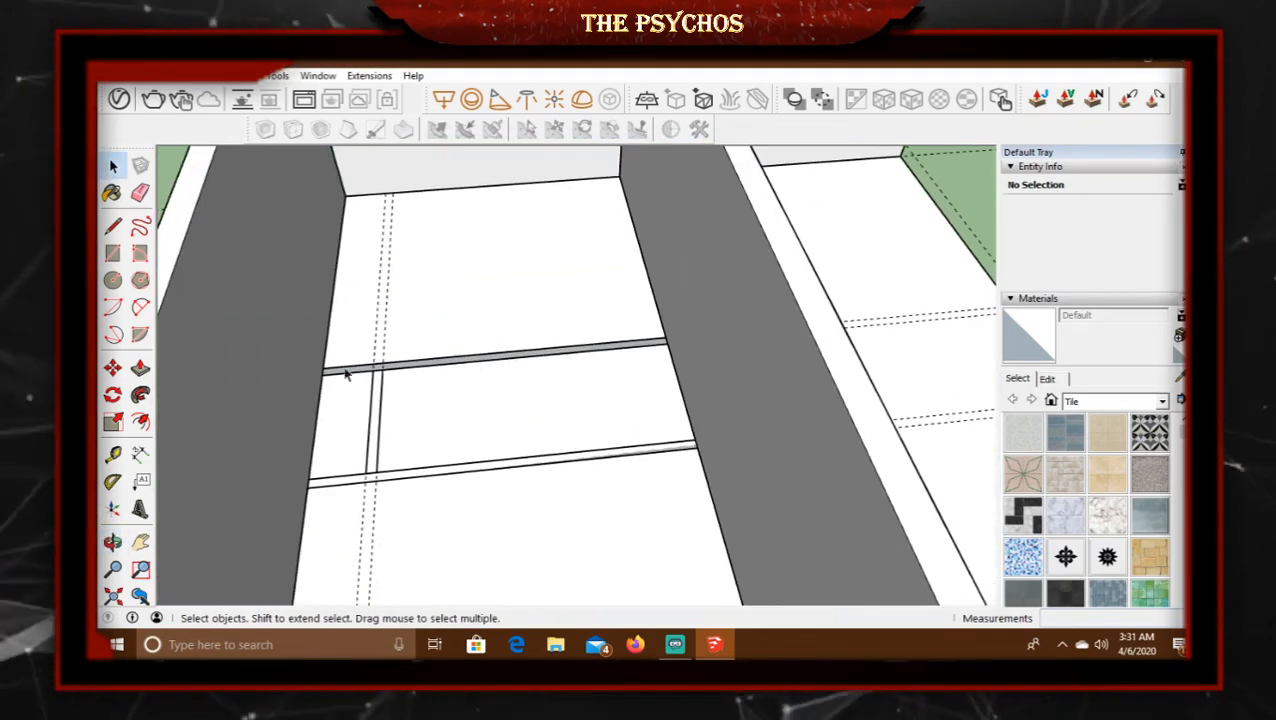
pyautogui.click(112, 226)
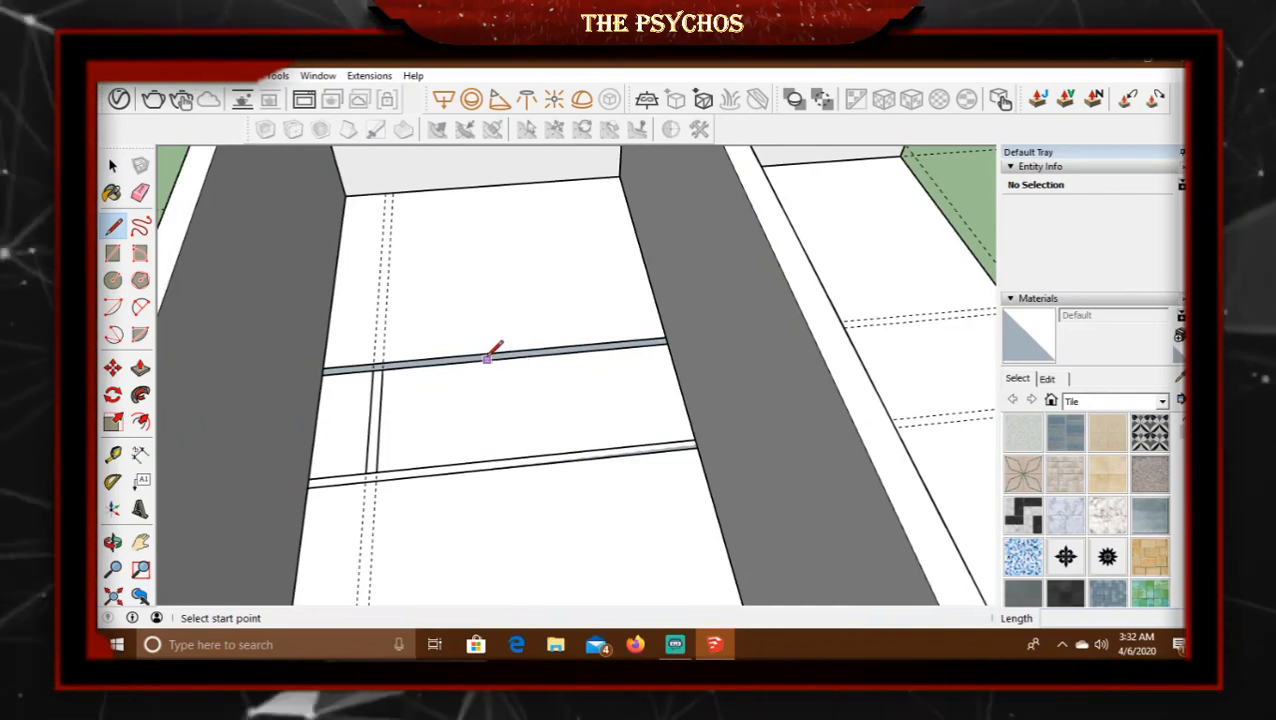
pyautogui.scroll(3, 400, 411)
pyautogui.scroll(-3, 426, 418)
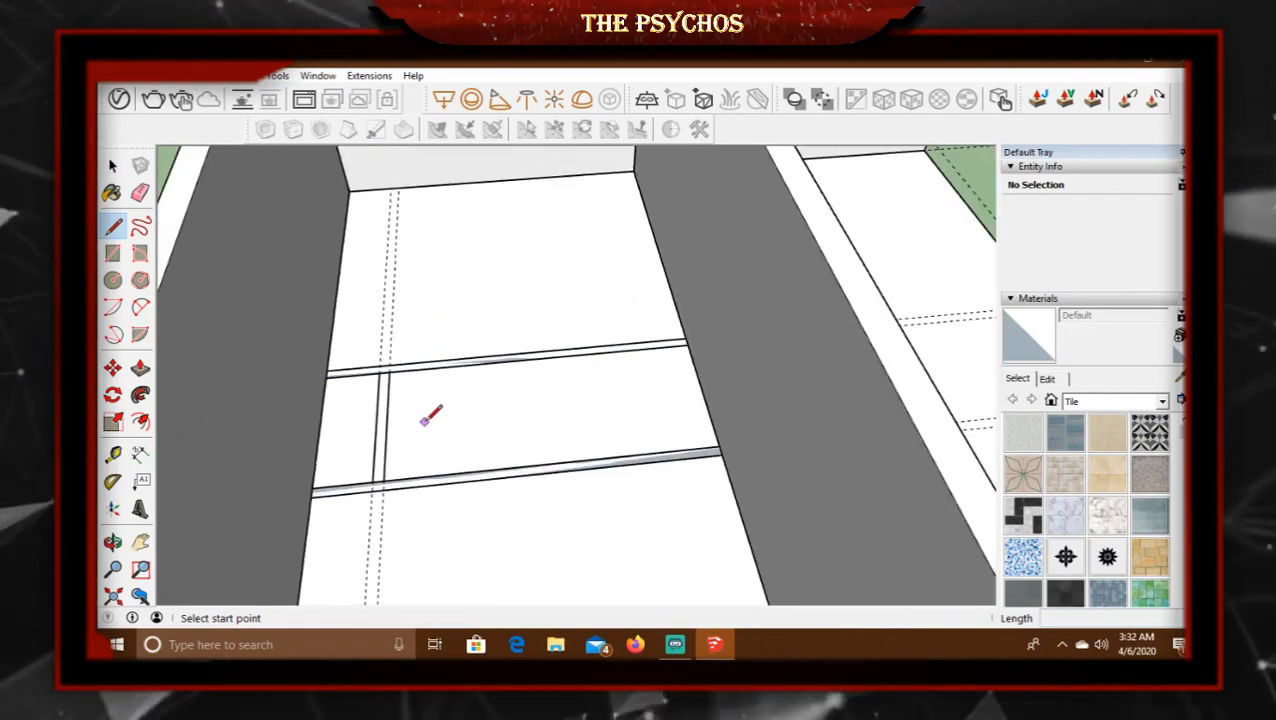
pyautogui.keyDown('shift'); pyautogui.moveTo(426, 418); pyautogui.dragTo(620, 500, button='middle'); pyautogui.keyUp('shift')
pyautogui.scroll(3, 550, 460)
pyautogui.scroll(-3, 614, 459)
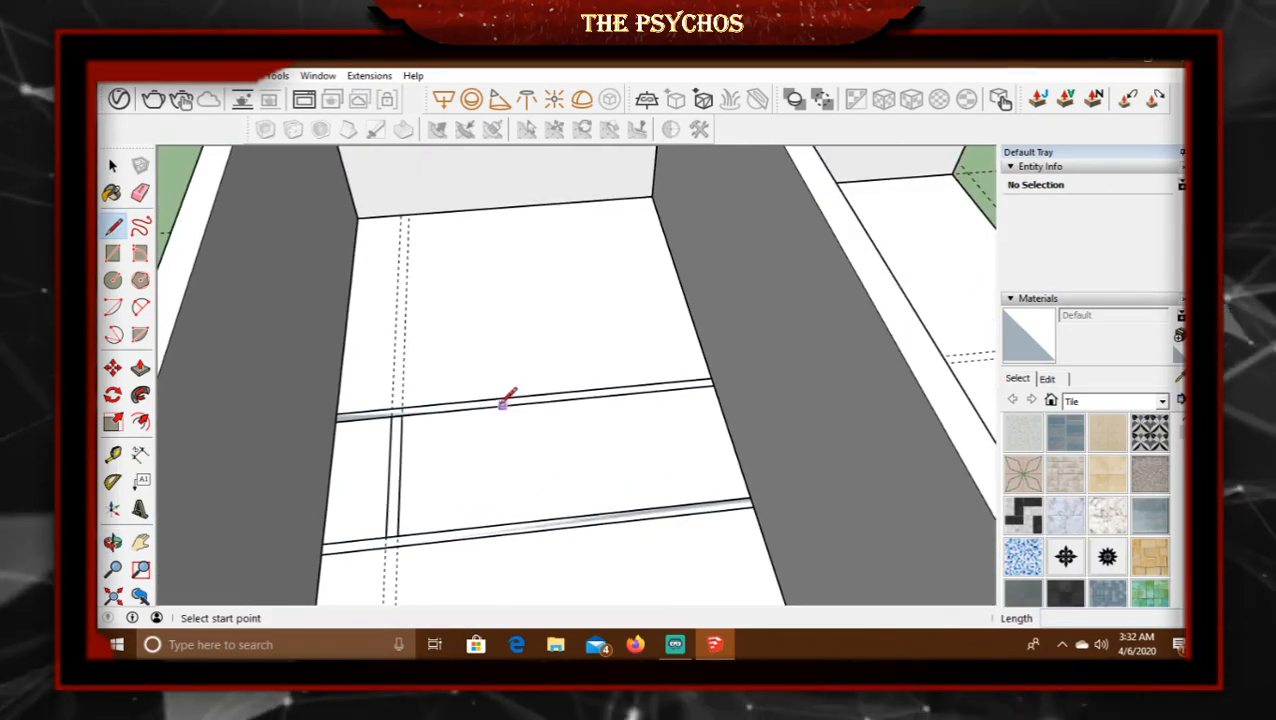
pyautogui.moveTo(527, 396); pyautogui.dragTo(587, 456, button='middle')
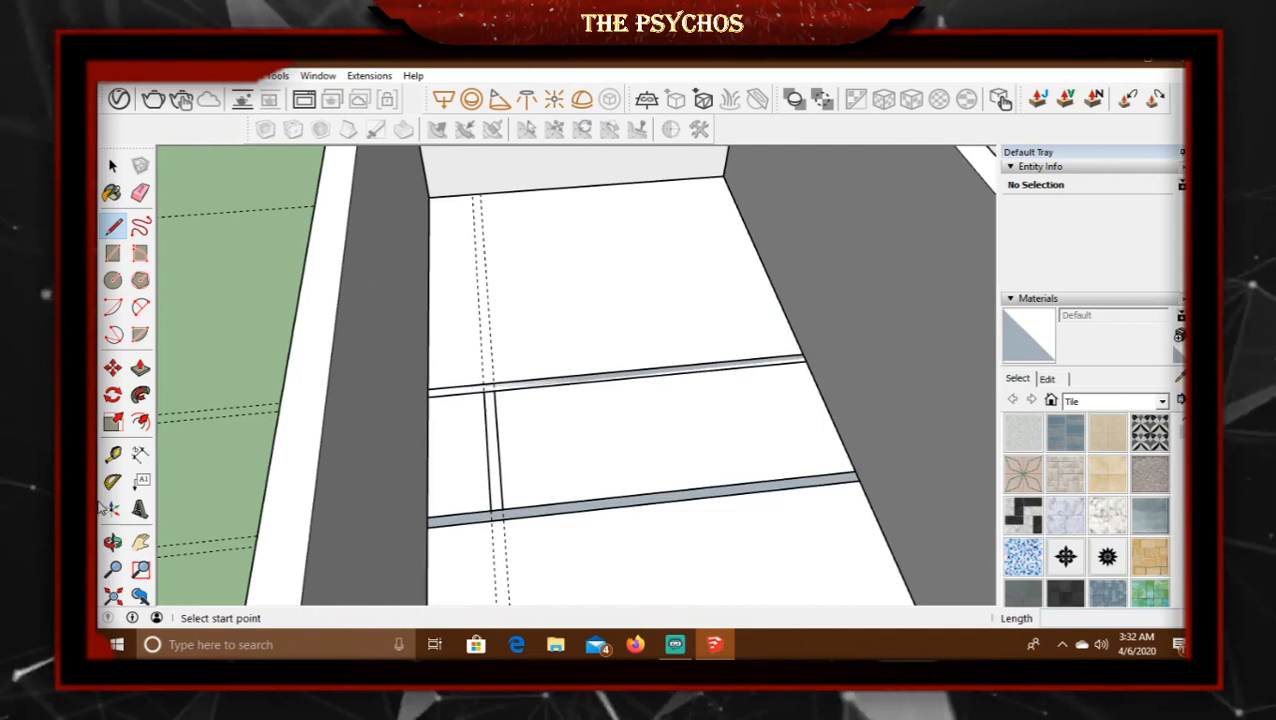
pyautogui.click(113, 453)
pyautogui.click(494, 390)
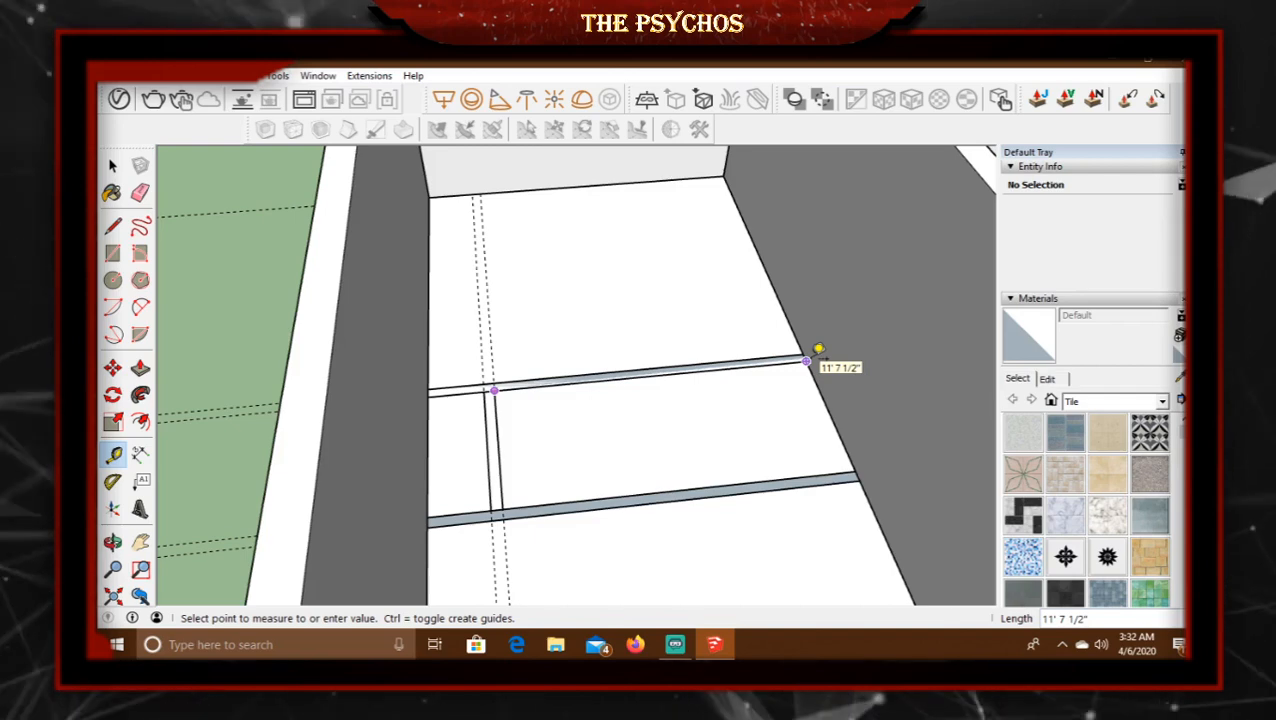
pyautogui.click(808, 360)
# Inside the far 14' strip's group, draw a 4.5" line across the strip at the short connecting strip's inner corner.
pyautogui.moveTo(729, 421); pyautogui.dragTo(704, 493, button='middle')
pyautogui.scroll(2, 698, 504)
pyautogui.scroll(3, 578, 478)
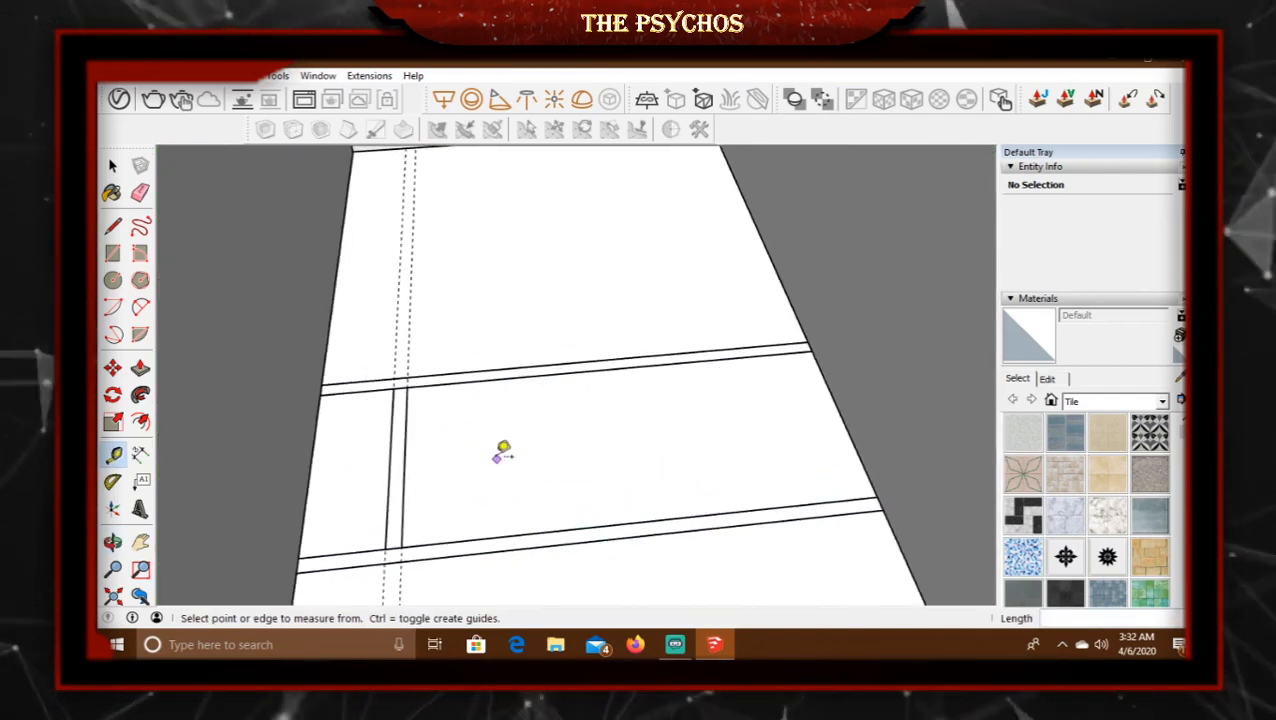
pyautogui.scroll(-2, 420, 453)
pyautogui.click(112, 167)
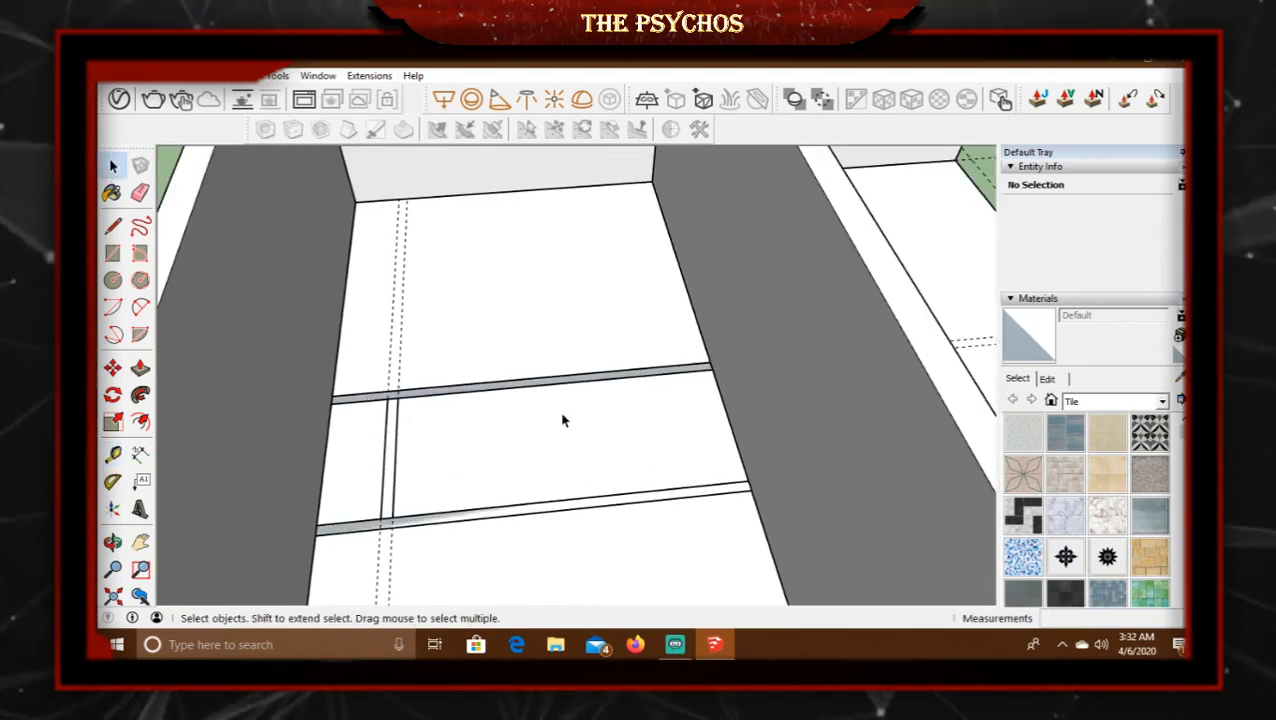
pyautogui.doubleClick(491, 388)
pyautogui.scroll(2, 389, 410)
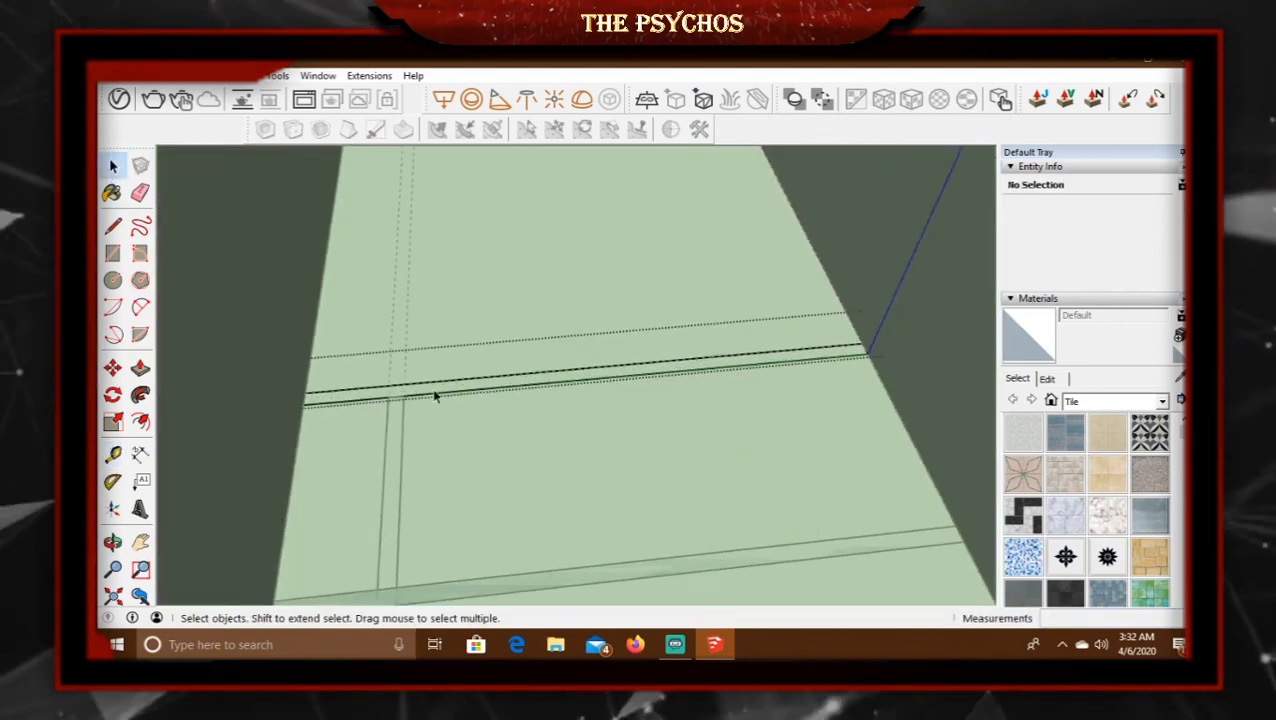
pyautogui.click(113, 227)
pyautogui.click(403, 396)
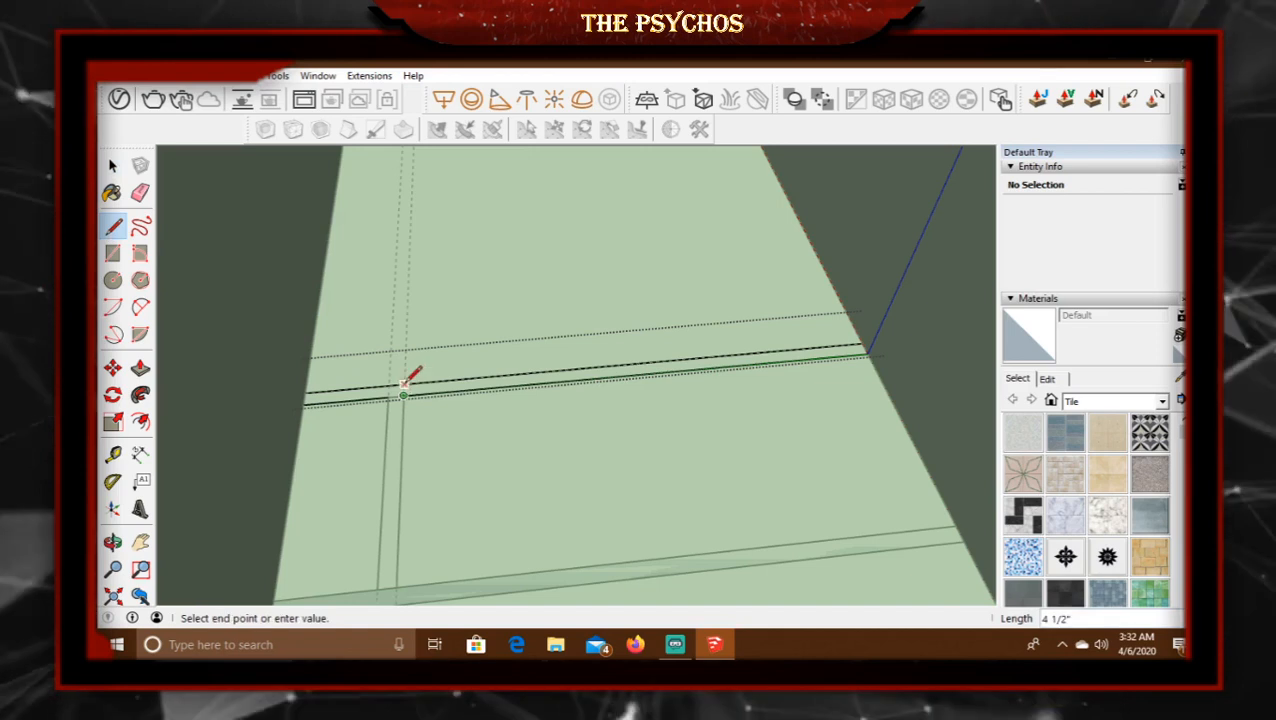
pyautogui.click(405, 385)
pyautogui.click(112, 167)
pyautogui.click(612, 269)
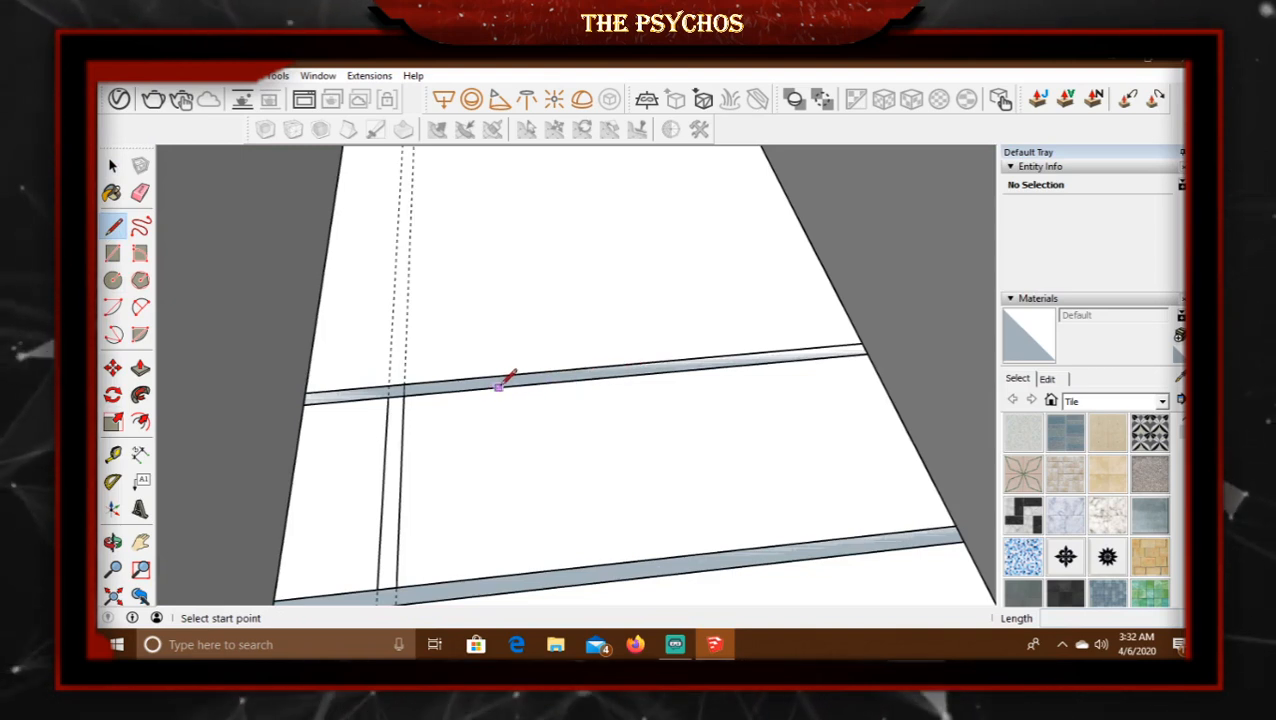
# Draw a line between the two 14' strips from the midpoint of the far strip's edge beyond the connecting strip.
pyautogui.click(643, 372)
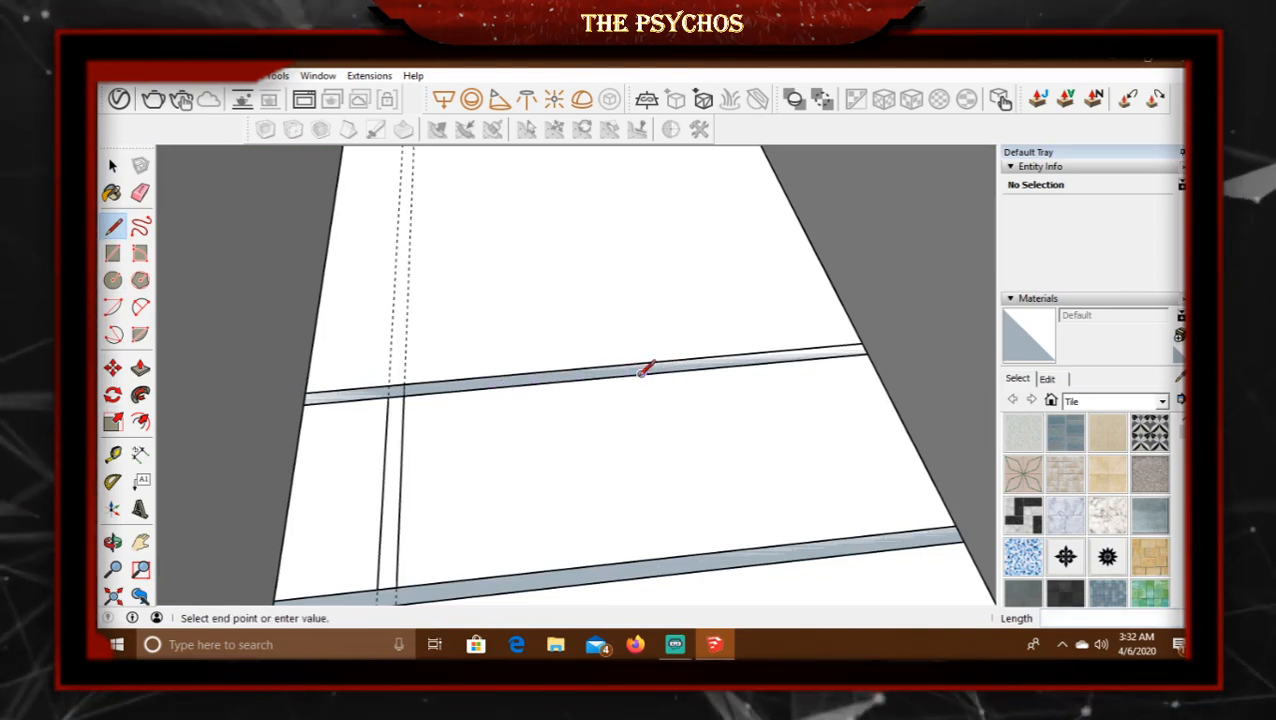
pyautogui.click(684, 555)
pyautogui.scroll(-4, 829, 523)
pyautogui.moveTo(775, 533); pyautogui.dragTo(592, 537, button='middle')
pyautogui.press('Escape')
pyautogui.scroll(2, 499, 538)
pyautogui.scroll(1, 499, 538)
pyautogui.scroll(-3, 564, 538)
pyautogui.scroll(3, 592, 537)
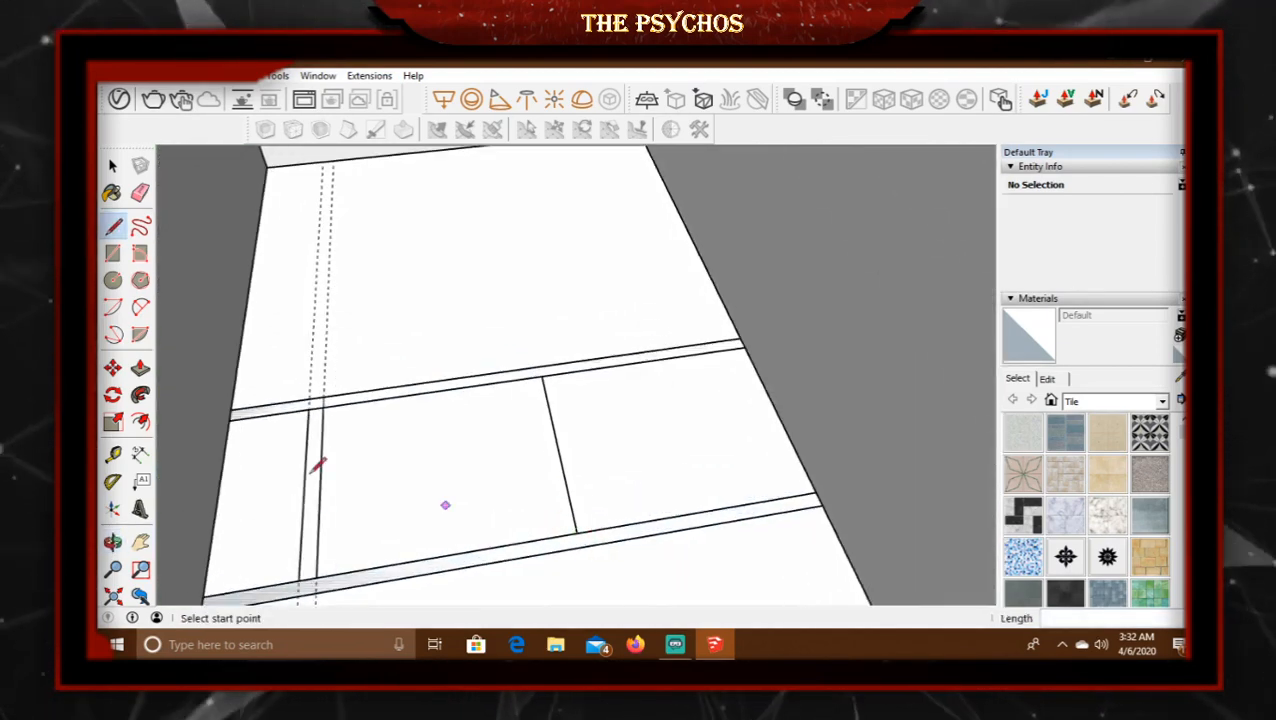
# Place parallel guides 2.25" to either side of the new line between the two 14' strips.
pyautogui.scroll(1, 316, 465)
pyautogui.press('t')
pyautogui.click(576, 440)
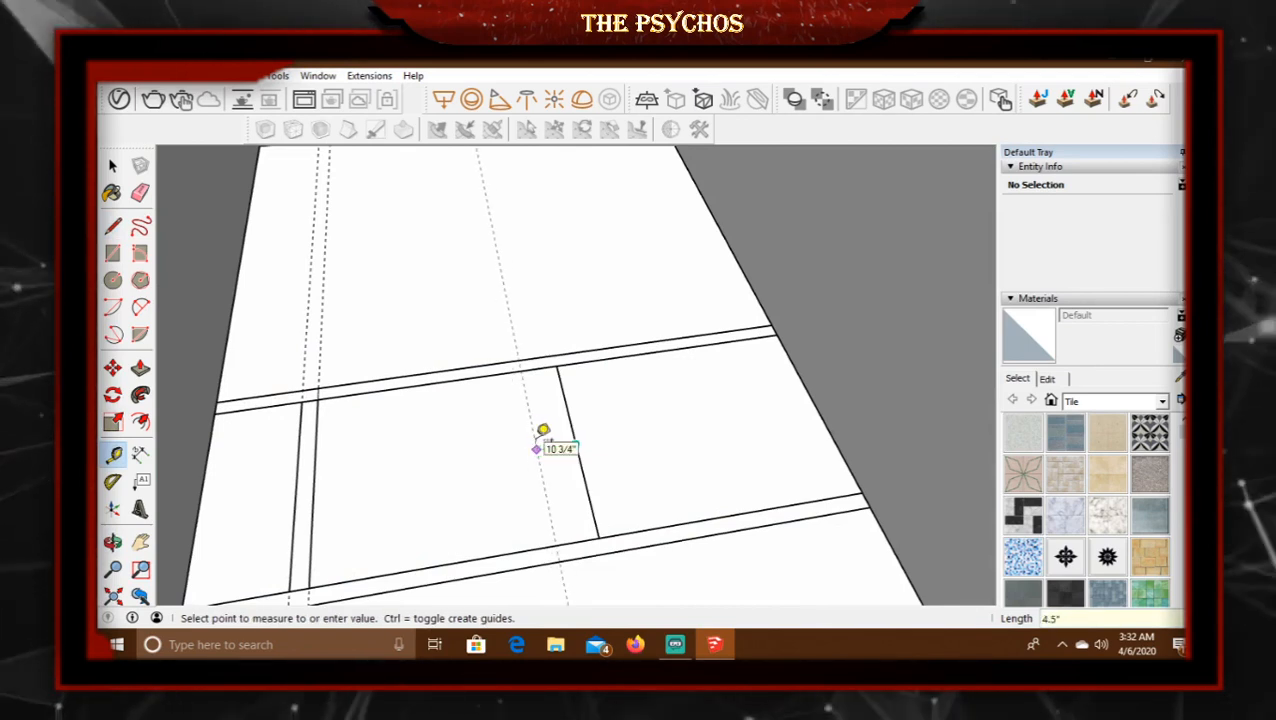
pyautogui.press('BackSpace')
pyautogui.write('2.25')
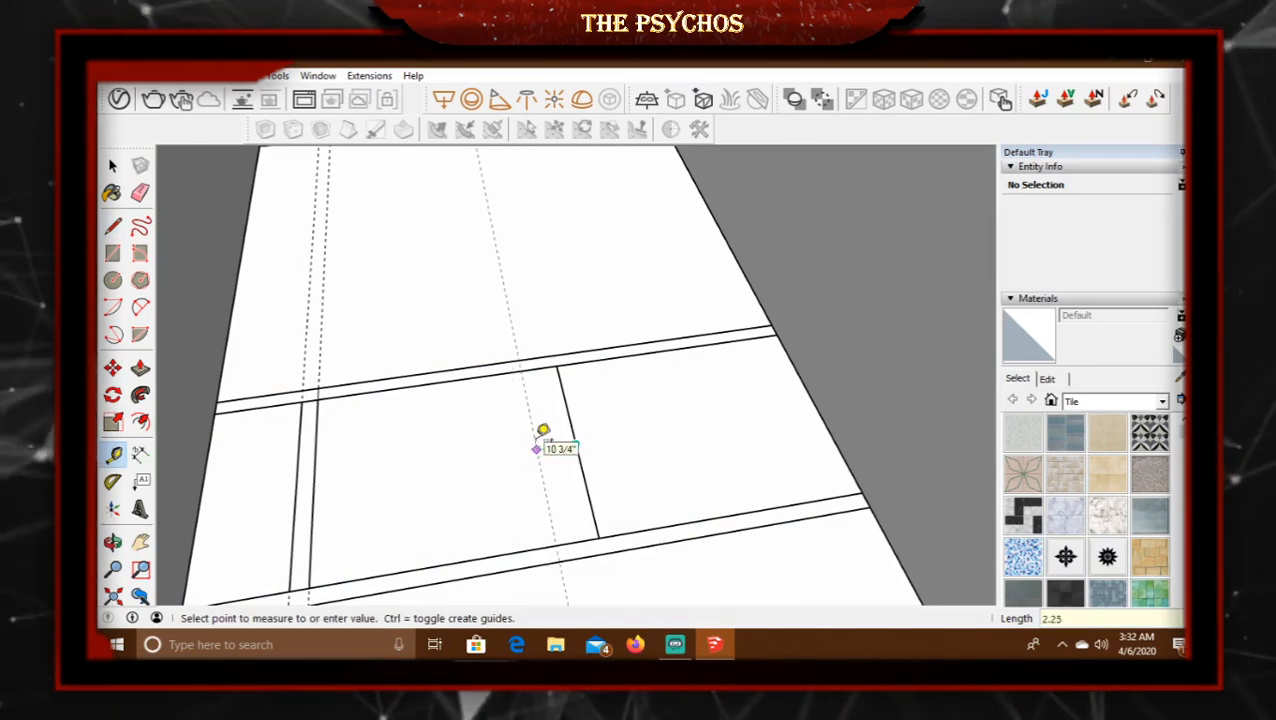
pyautogui.press('Return')
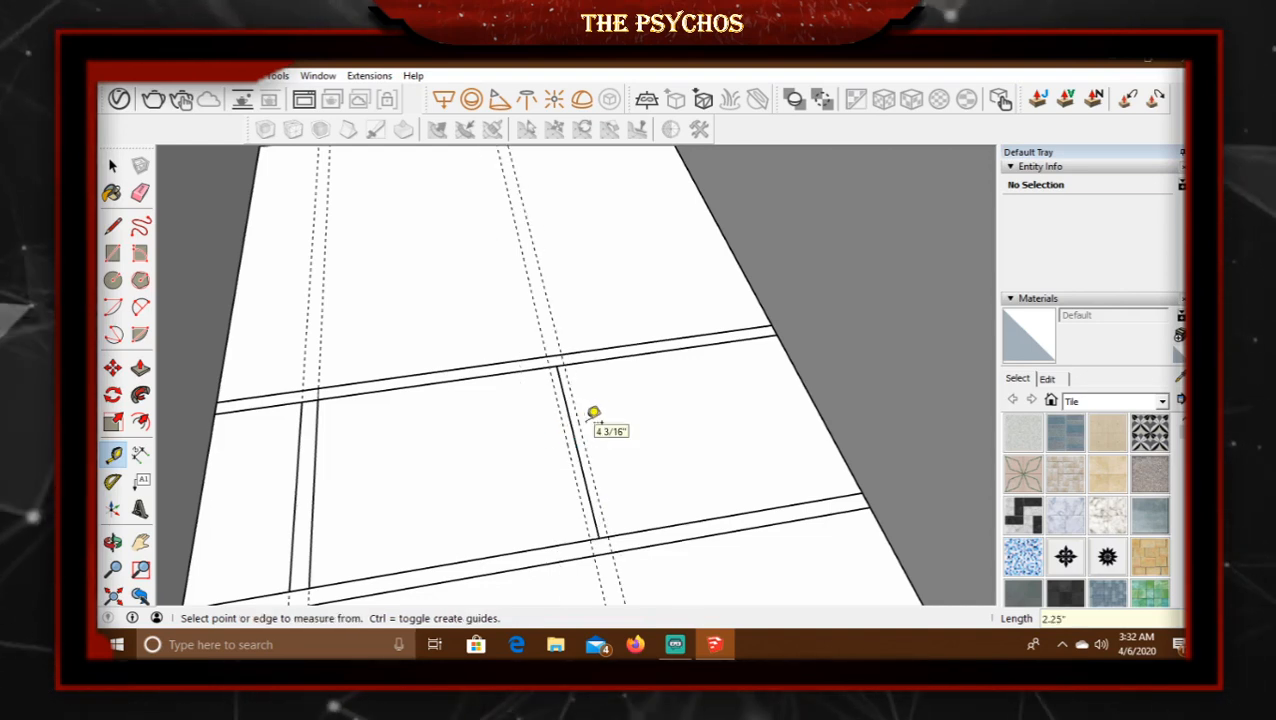
# Erase the centre line and draw a 5' by 4.5" rectangle between the two guides, spanning the gap between the 14' strips.
pyautogui.click(140, 192)
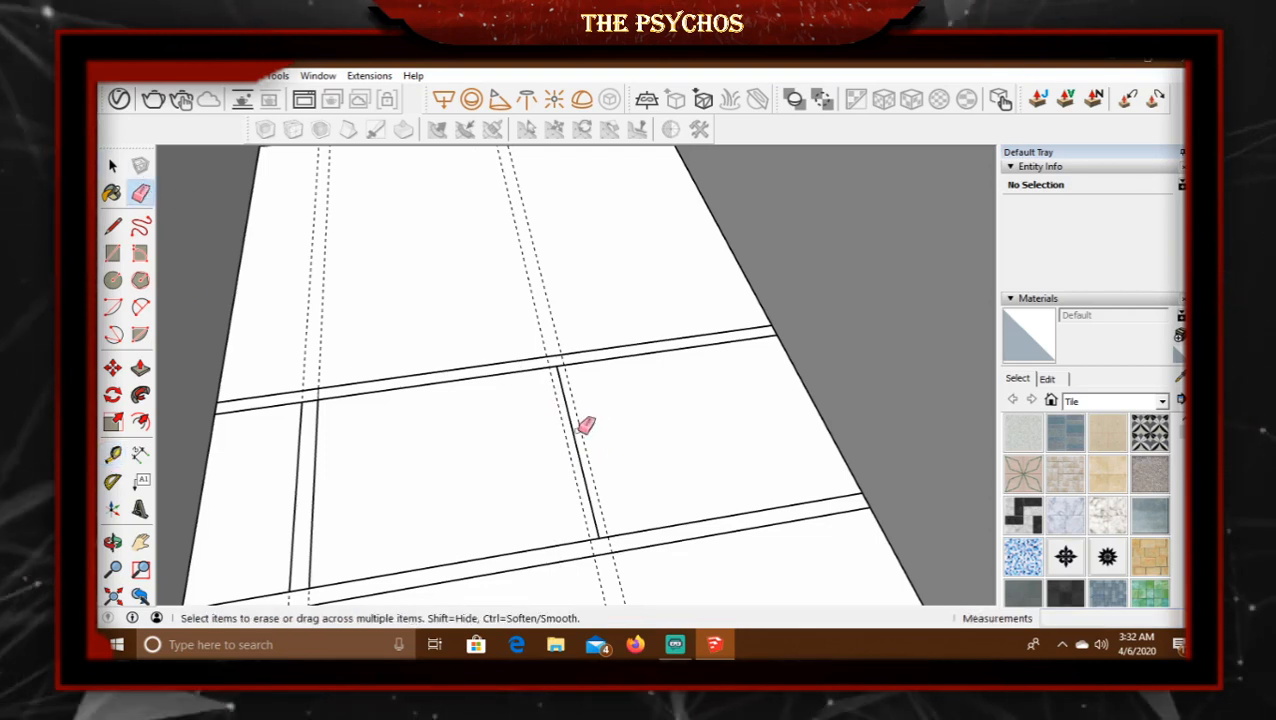
pyautogui.click(576, 432)
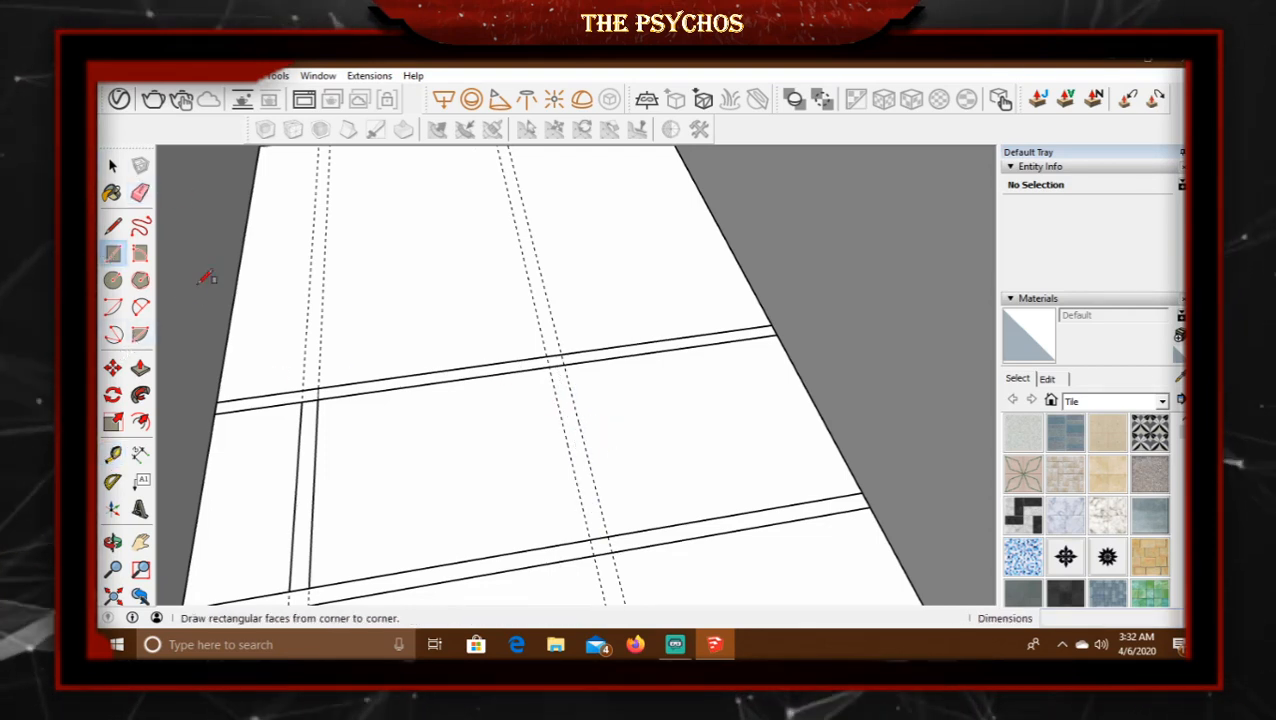
pyautogui.click(549, 365)
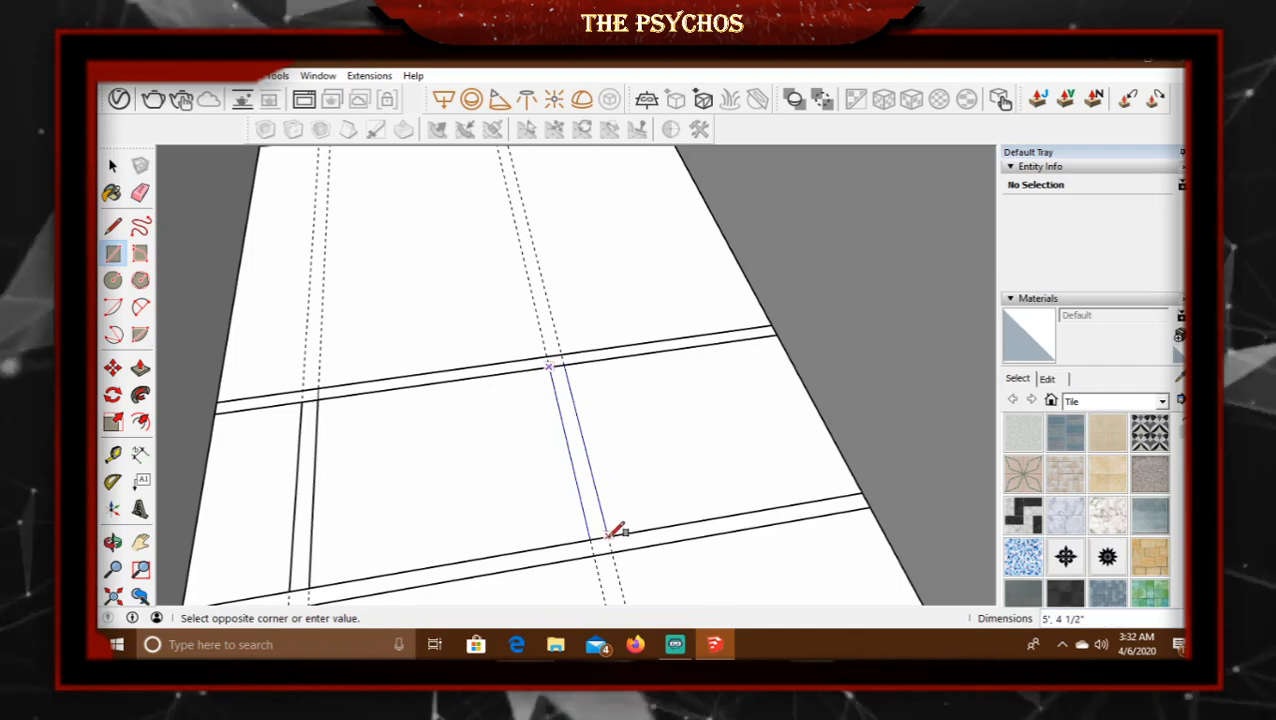
pyautogui.press('space')
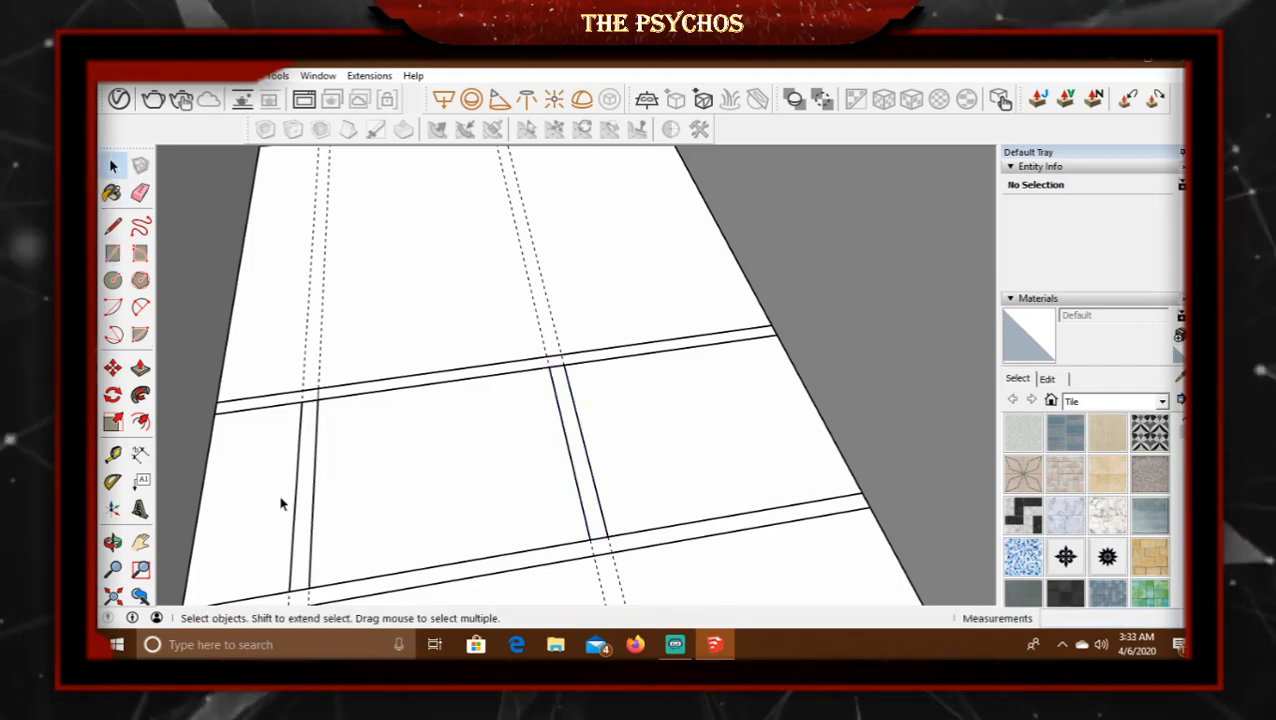
# Make the second connecting strip's face and edges into a group.
pyautogui.doubleClick(302, 508)
pyautogui.click(502, 498)
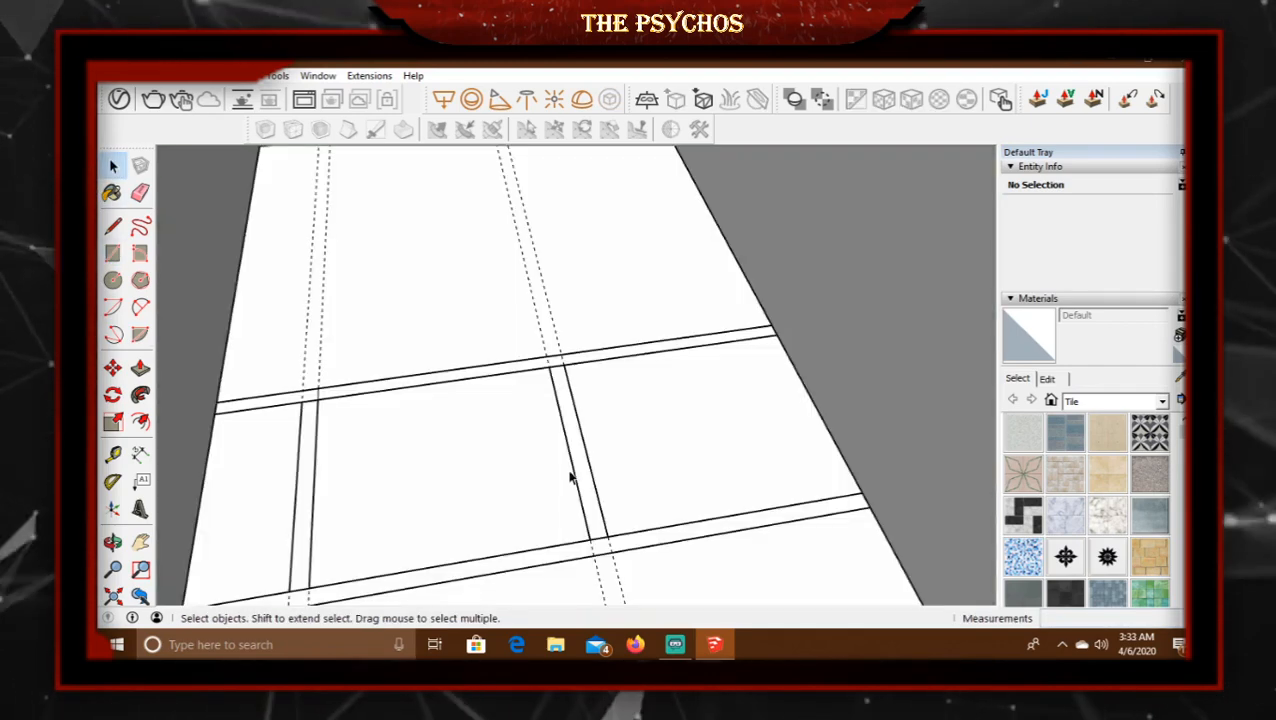
pyautogui.click(578, 470)
pyautogui.rightClick(578, 470)
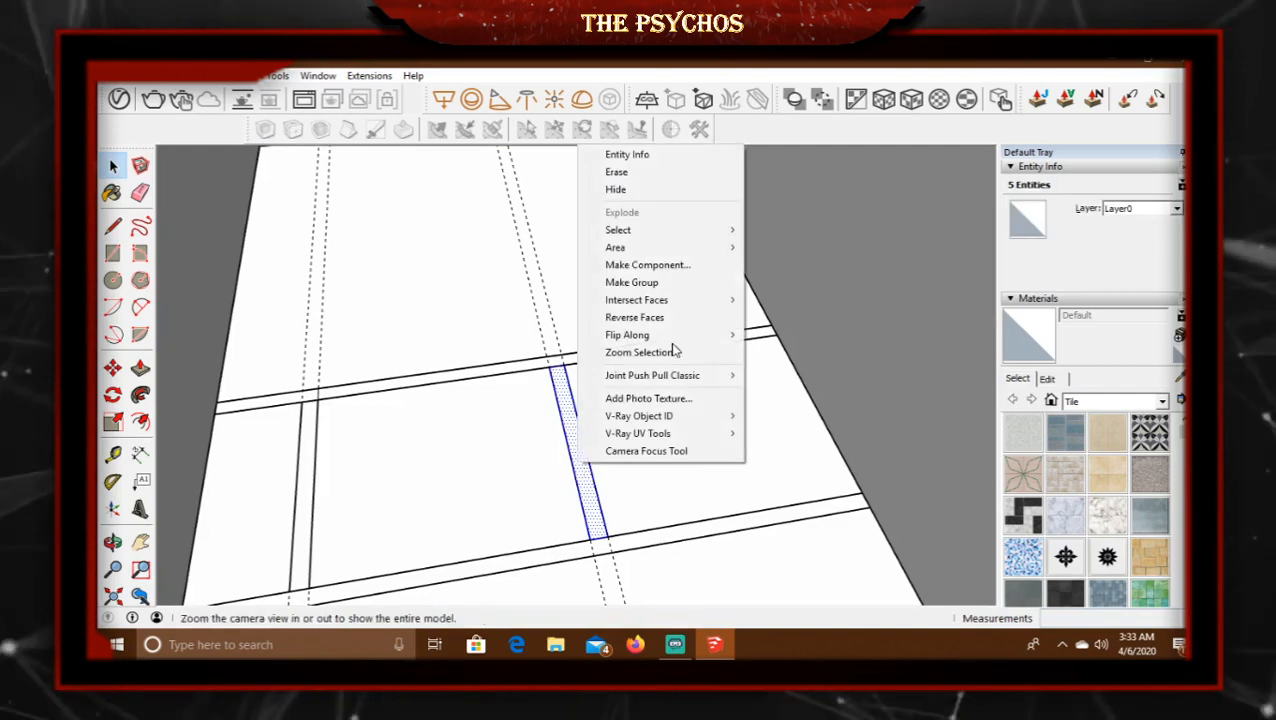
pyautogui.click(630, 281)
# Delete the helper line dividing the far 14' strip inside its group.
pyautogui.click(373, 397)
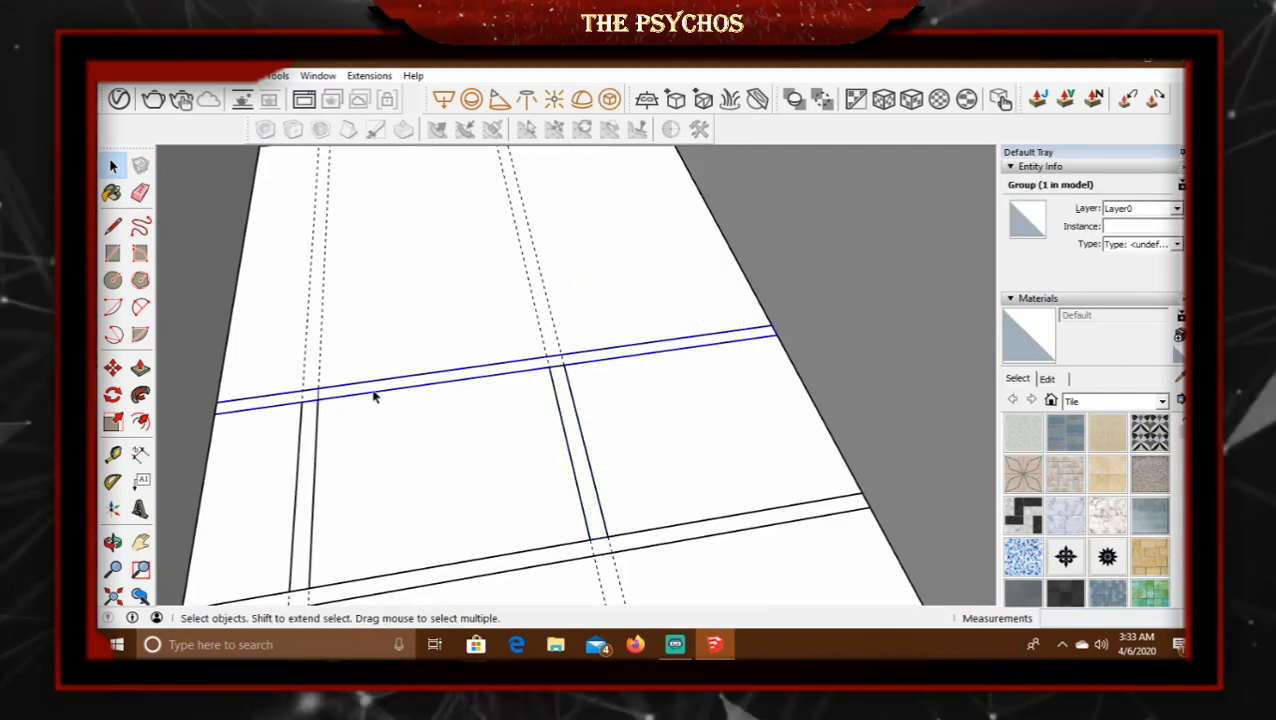
pyautogui.doubleClick(375, 393)
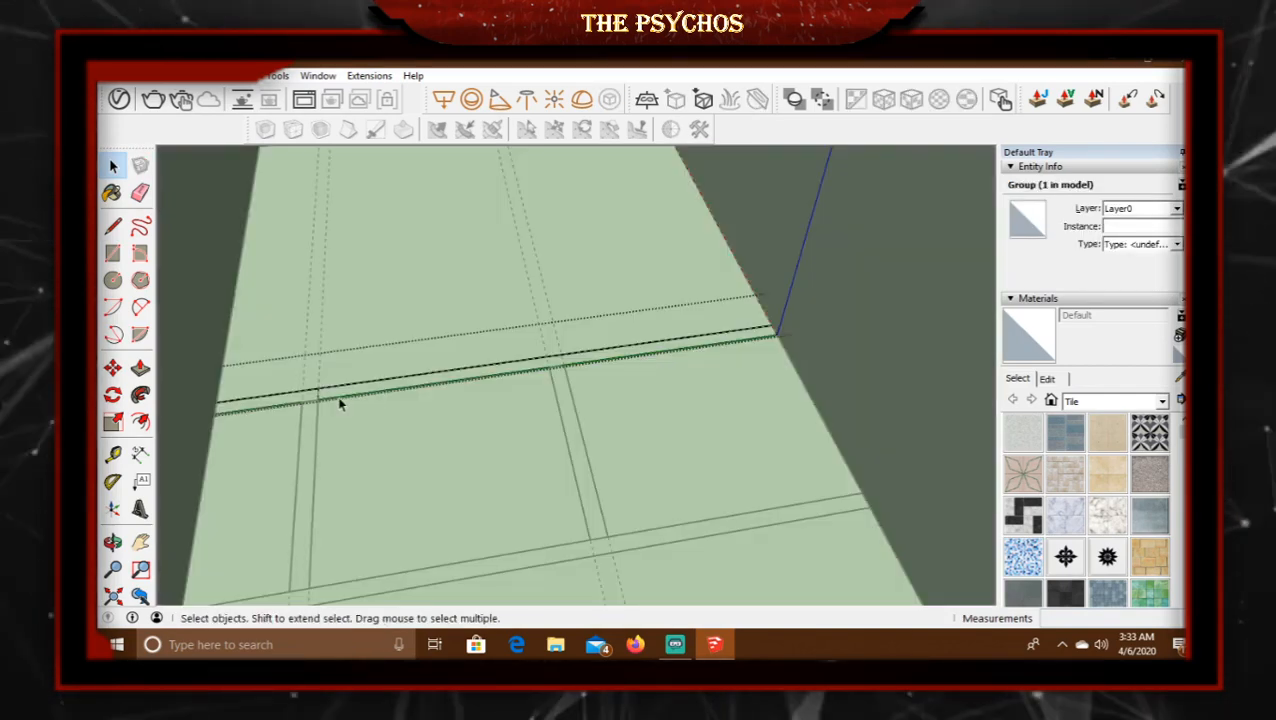
pyautogui.click(394, 396)
pyautogui.press('Delete')
pyautogui.click(435, 281)
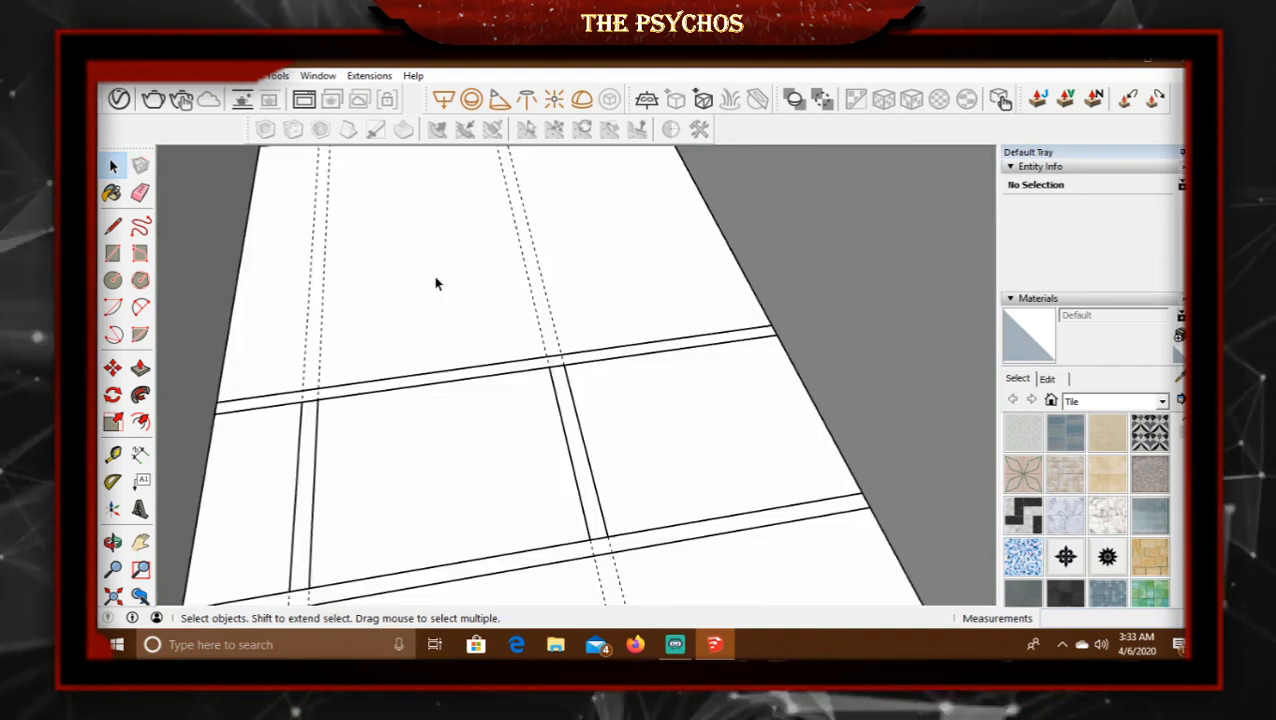
# Open the far 14' strip's group, push/pull its face up 11' to the wall tops, and close the group.
pyautogui.scroll(-4, 449, 300)
pyautogui.keyDown('shift'); pyautogui.moveTo(531, 341); pyautogui.dragTo(541, 456, button='middle'); pyautogui.keyUp('shift')
pyautogui.scroll(5, 507, 461)
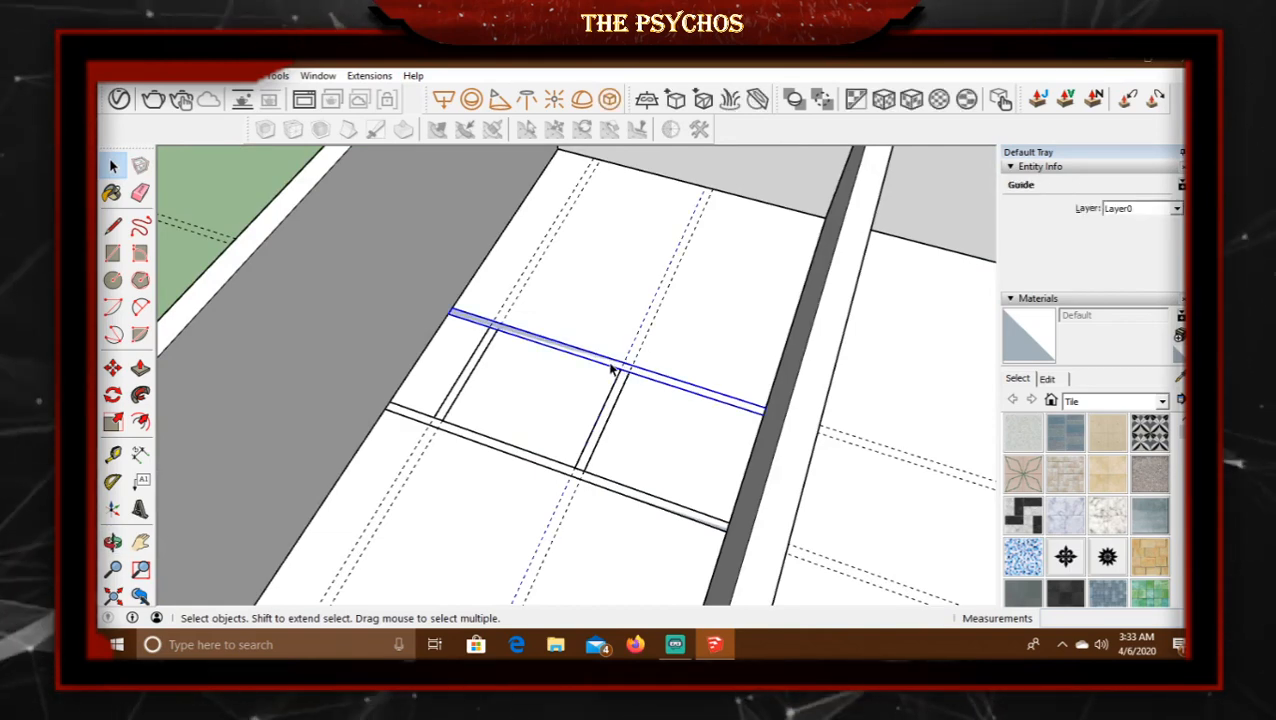
pyautogui.doubleClick(613, 370)
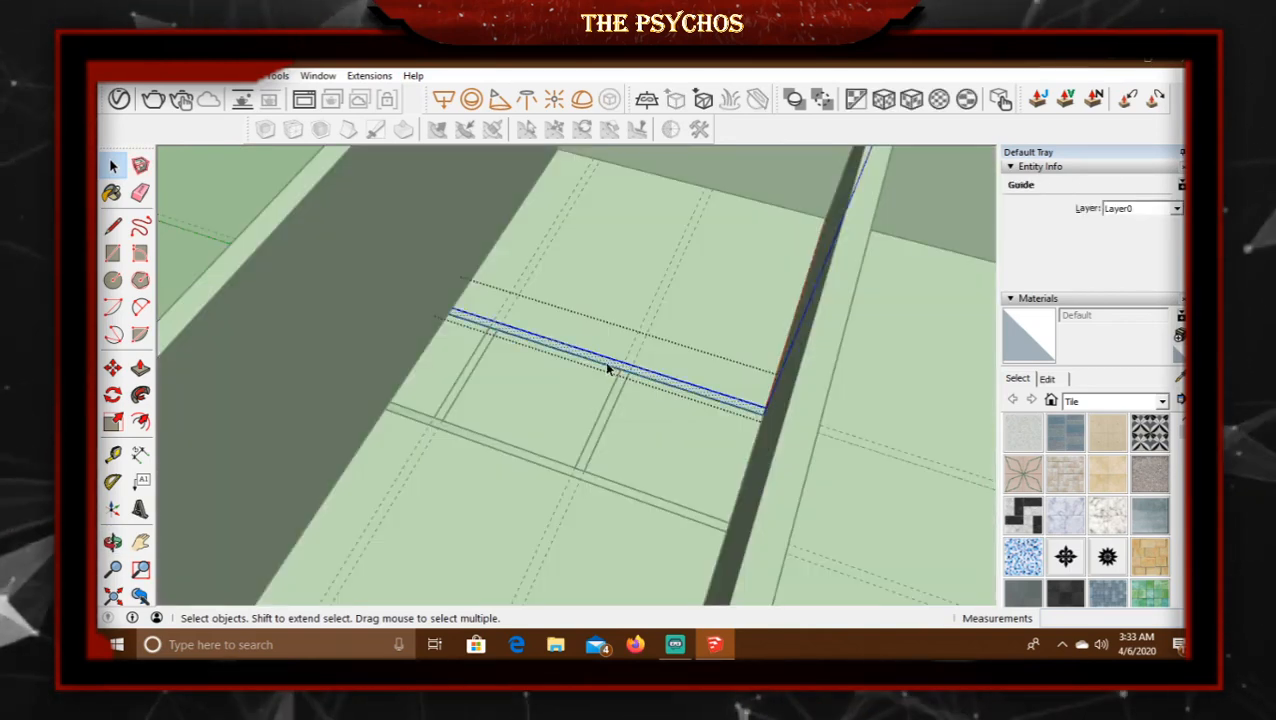
pyautogui.click(140, 370)
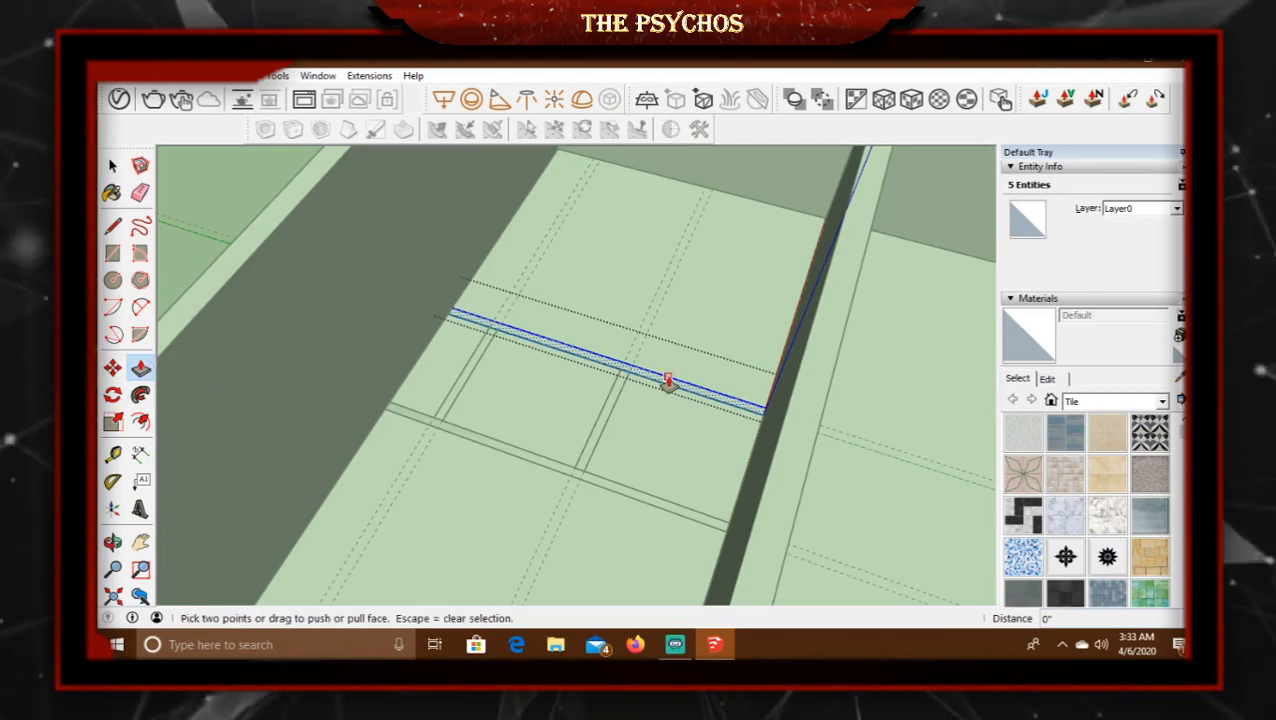
pyautogui.click(668, 378)
pyautogui.click(806, 340)
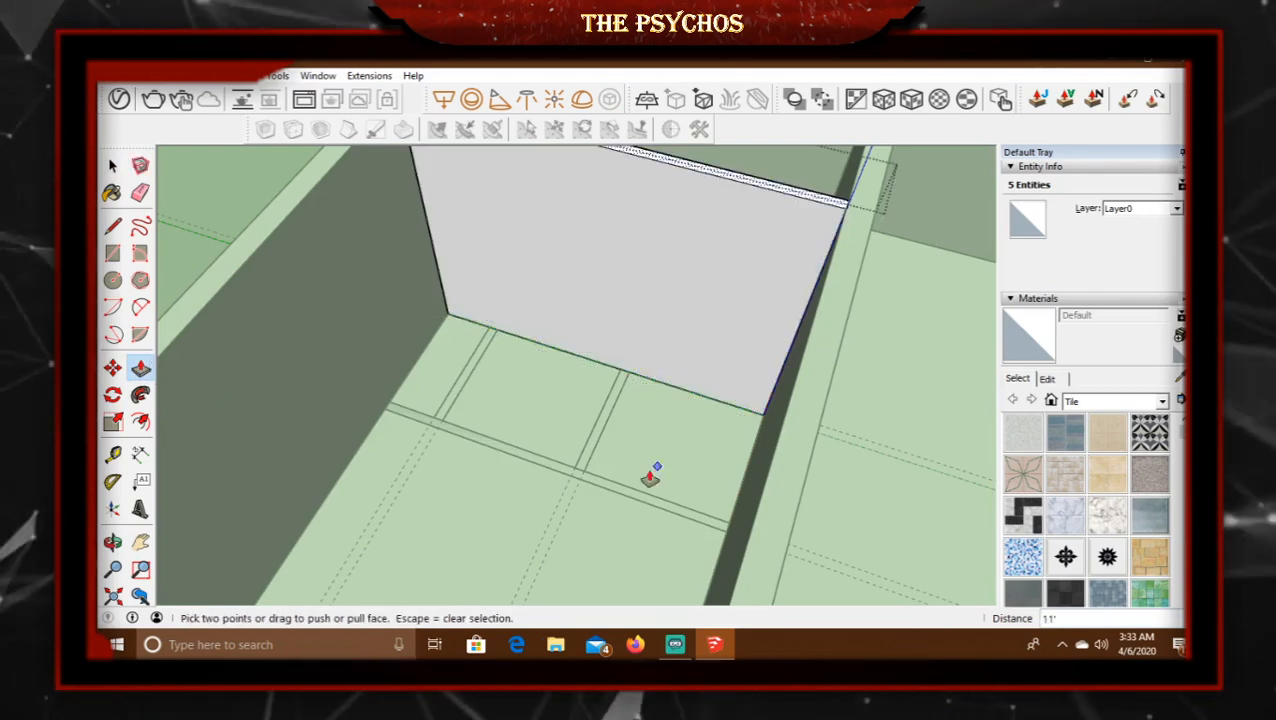
pyautogui.click(112, 167)
pyautogui.click(472, 458)
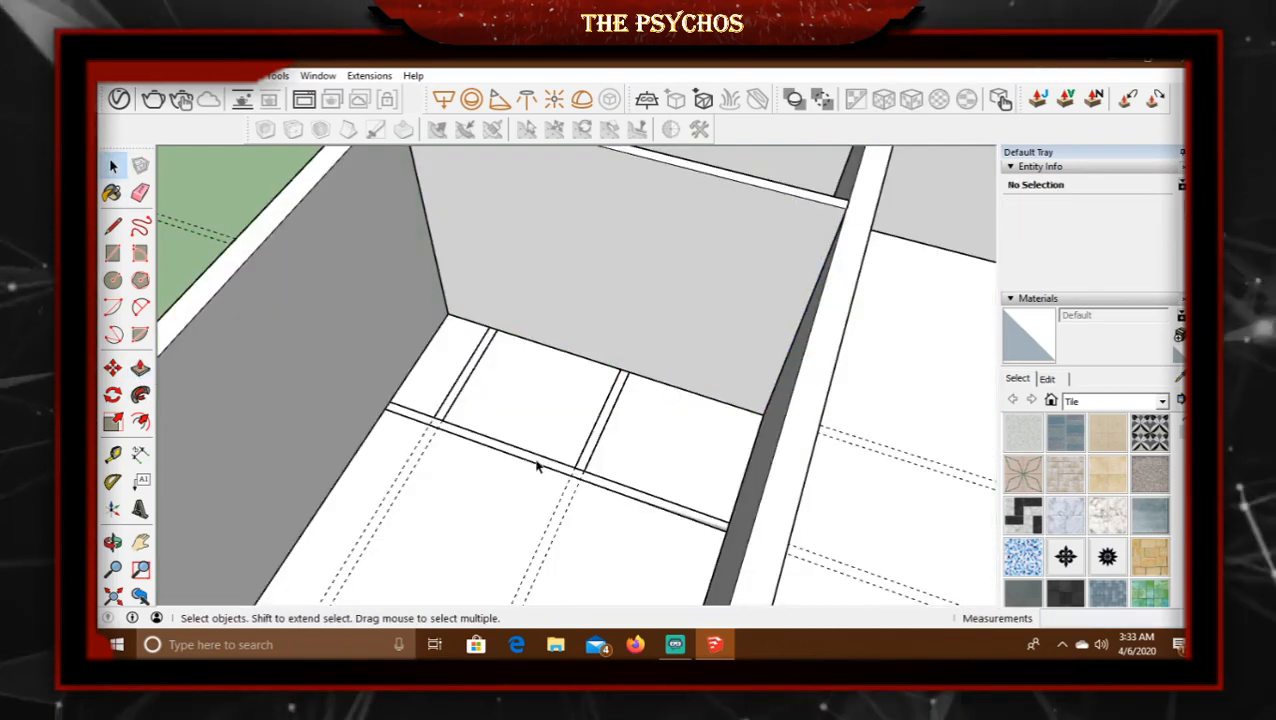
# Open the near 14' strip's group and push/pull its face up 11' to the wall tops.
pyautogui.doubleClick(537, 462)
pyautogui.click(140, 368)
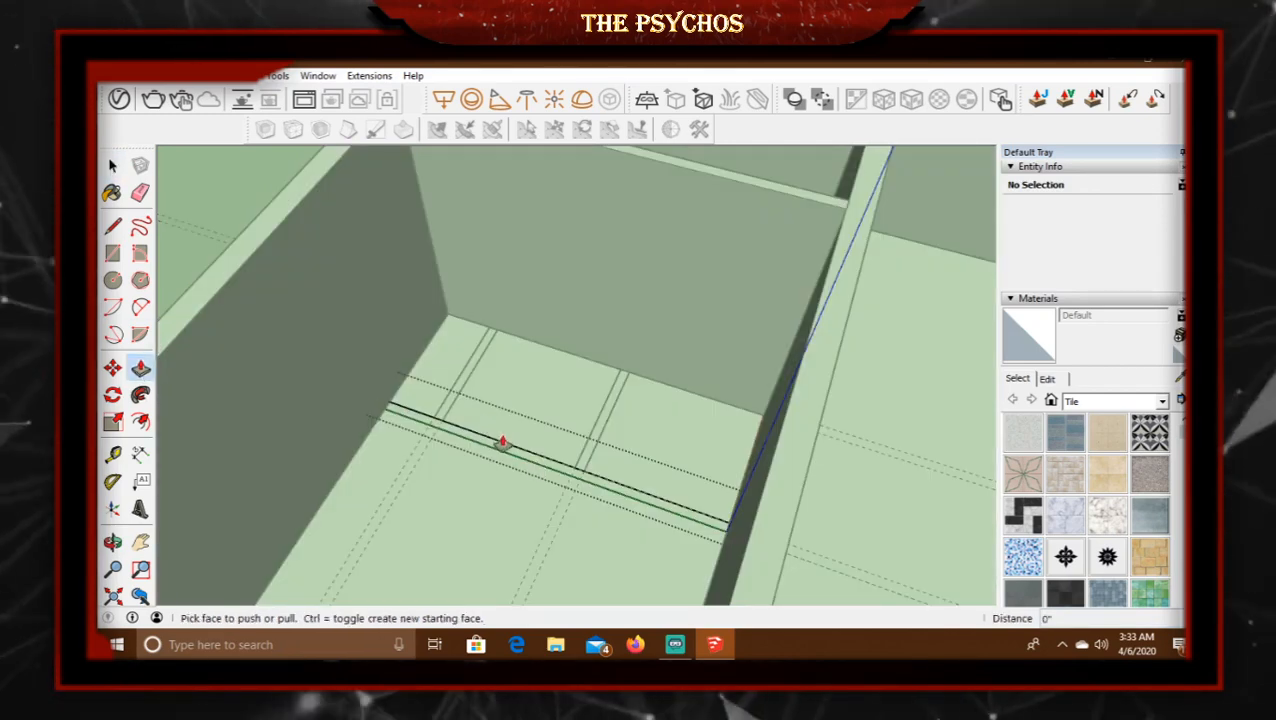
pyautogui.click(504, 441)
pyautogui.click(797, 434)
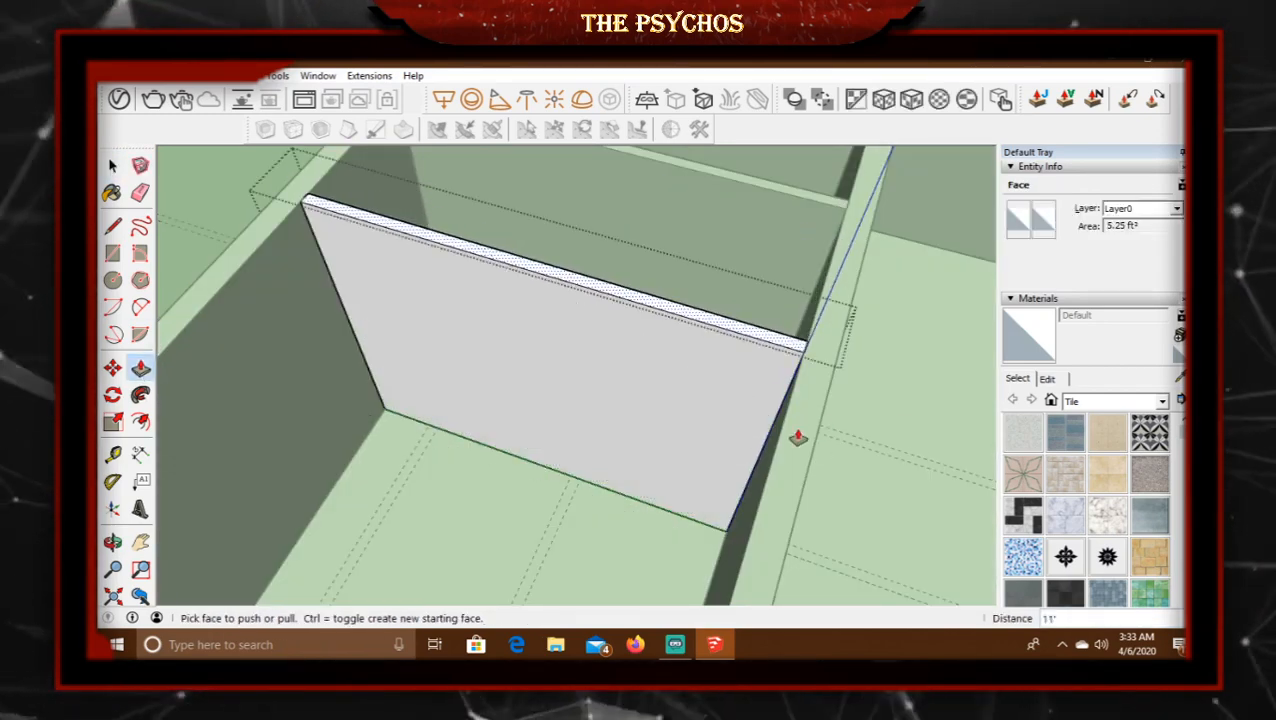
pyautogui.moveTo(797, 436); pyautogui.dragTo(615, 425, button='middle')
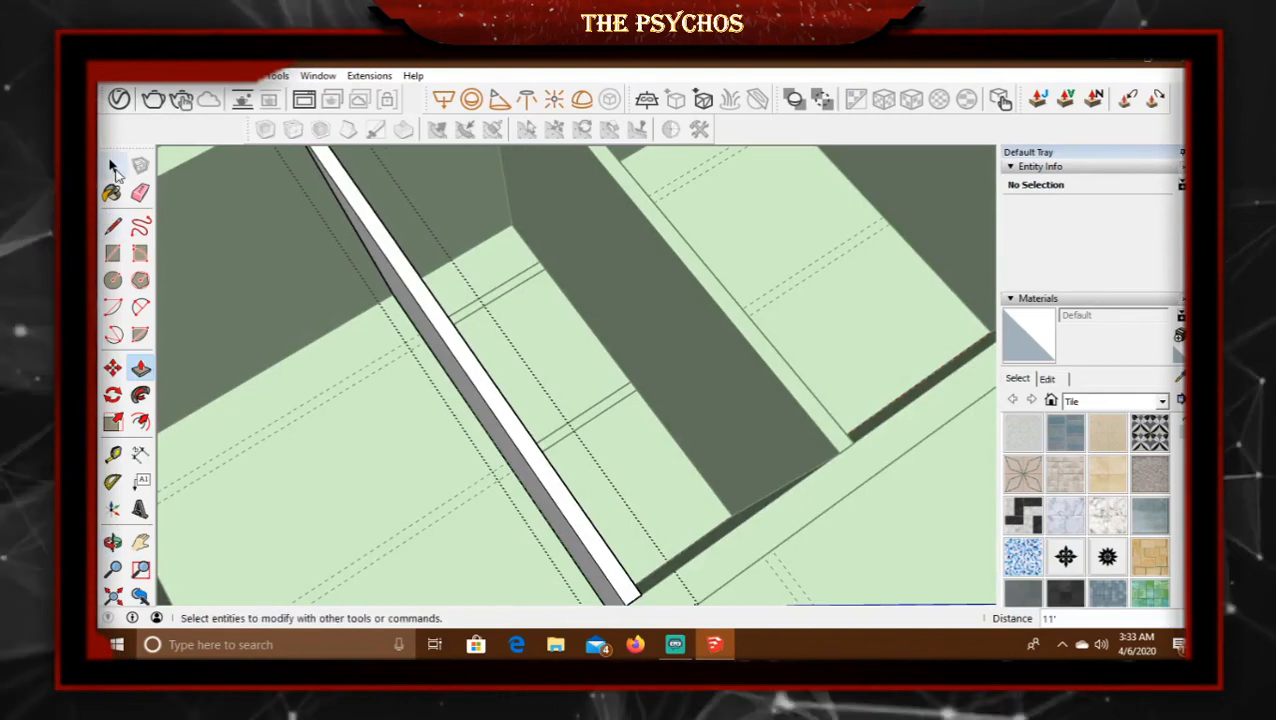
# Open the middle connecting strip's group and push/pull its face up to the height of the surrounding walls.
pyautogui.click(113, 165)
pyautogui.doubleClick(586, 420)
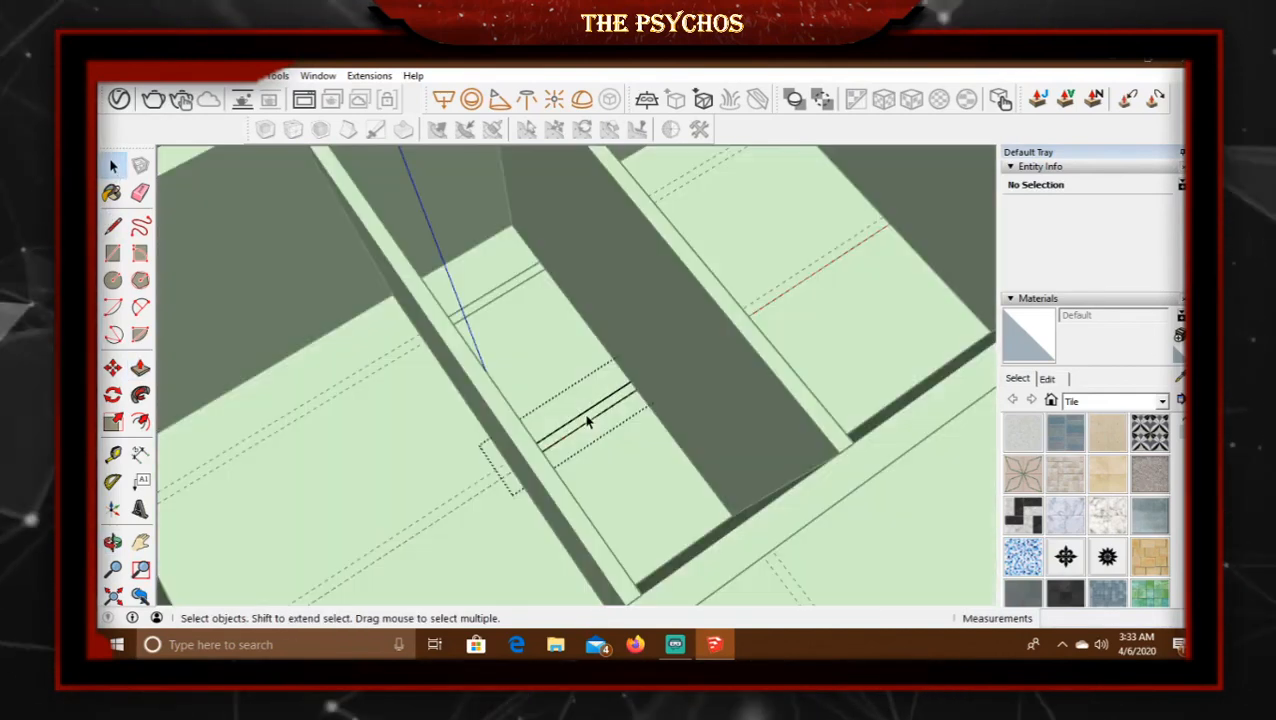
pyautogui.click(140, 368)
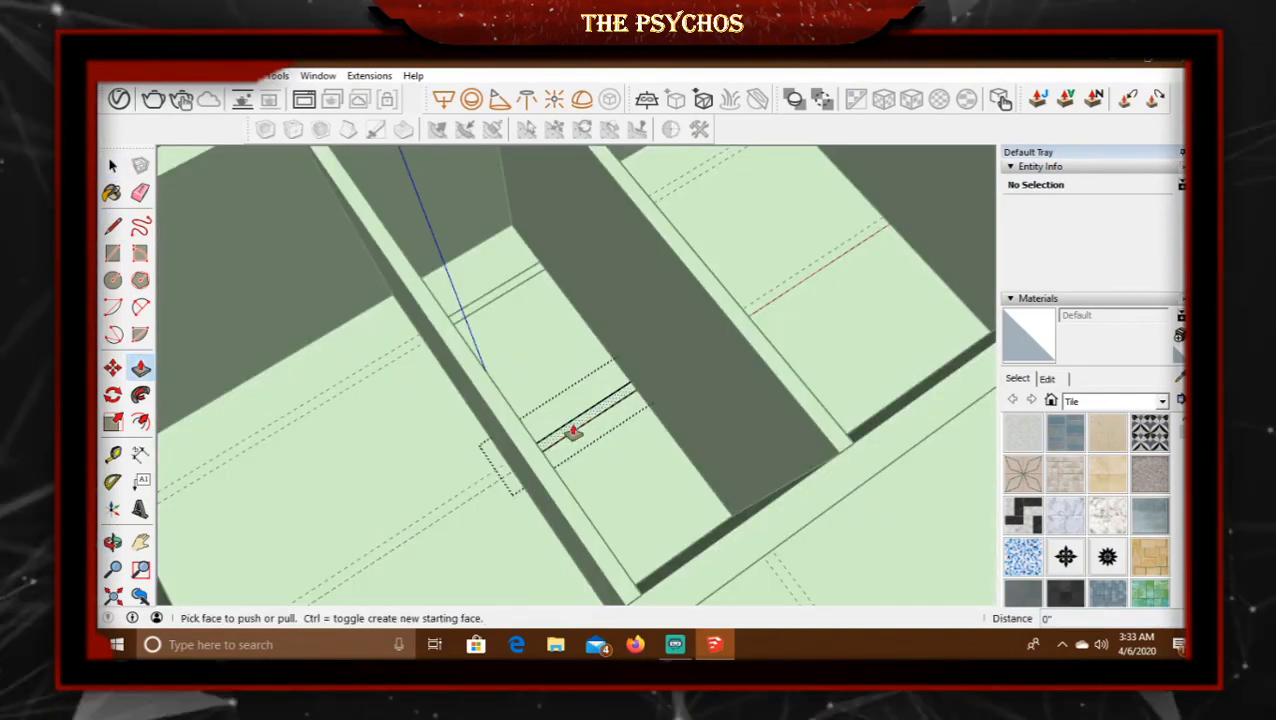
pyautogui.click(573, 432)
pyautogui.click(804, 484)
pyautogui.keyDown('shift'); pyautogui.moveTo(503, 297); pyautogui.dragTo(522, 402, button='middle'); pyautogui.keyUp('shift')
# Push/pull the connecting strip nearest the outer wall up to the surrounding walls' height inside its group, and close the group.
pyautogui.press('space')
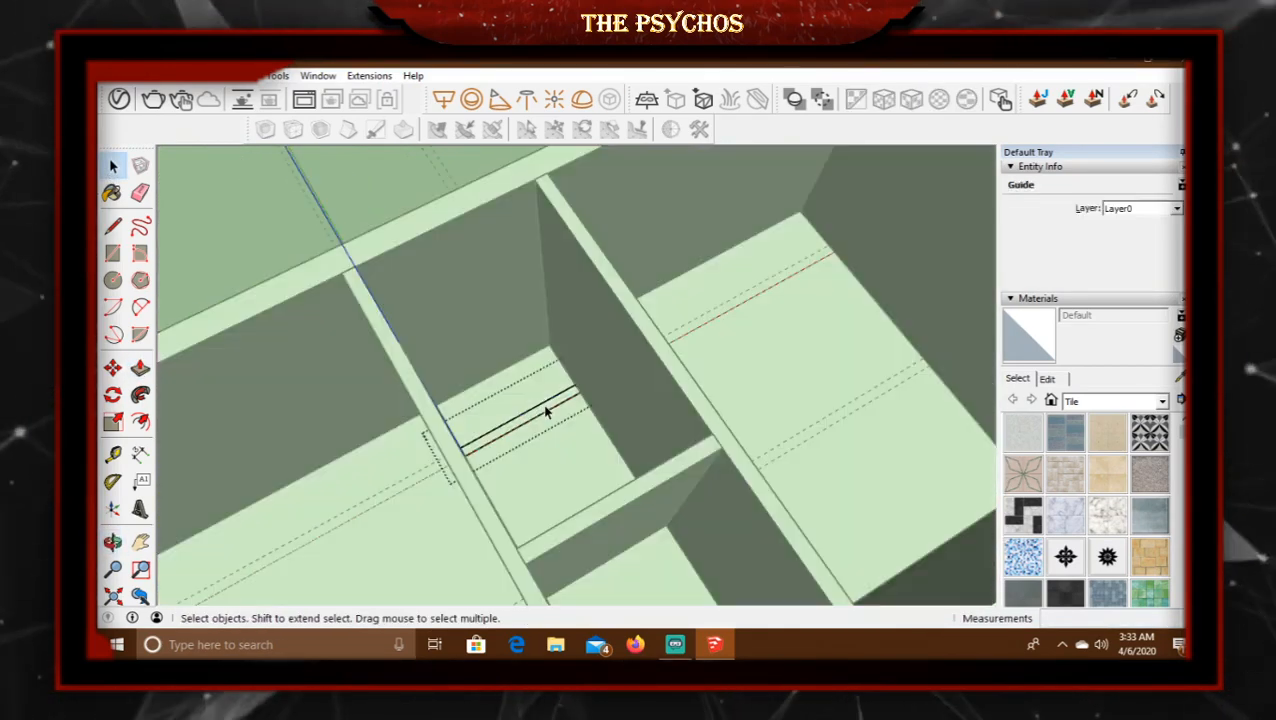
pyautogui.doubleClick(546, 408)
pyautogui.click(140, 367)
pyautogui.click(524, 418)
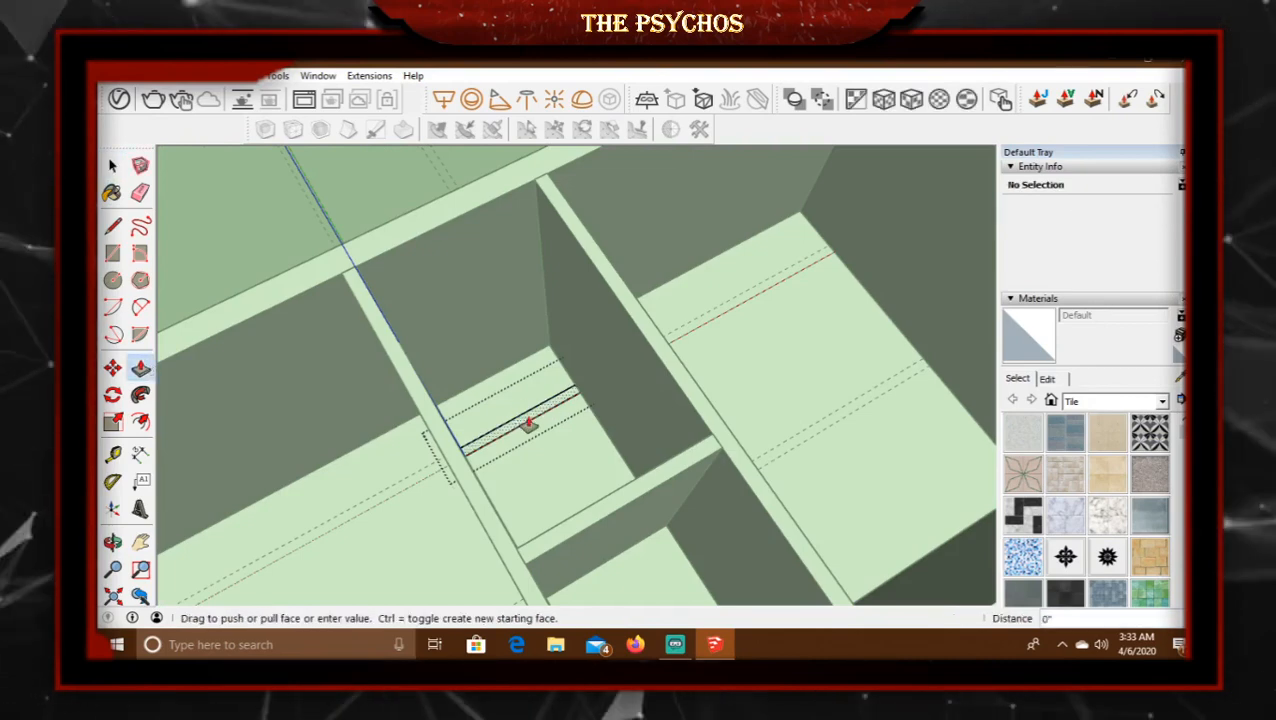
pyautogui.click(700, 425)
pyautogui.moveTo(700, 424); pyautogui.dragTo(620, 430, button='middle')
pyautogui.click(114, 167)
pyautogui.click(412, 240)
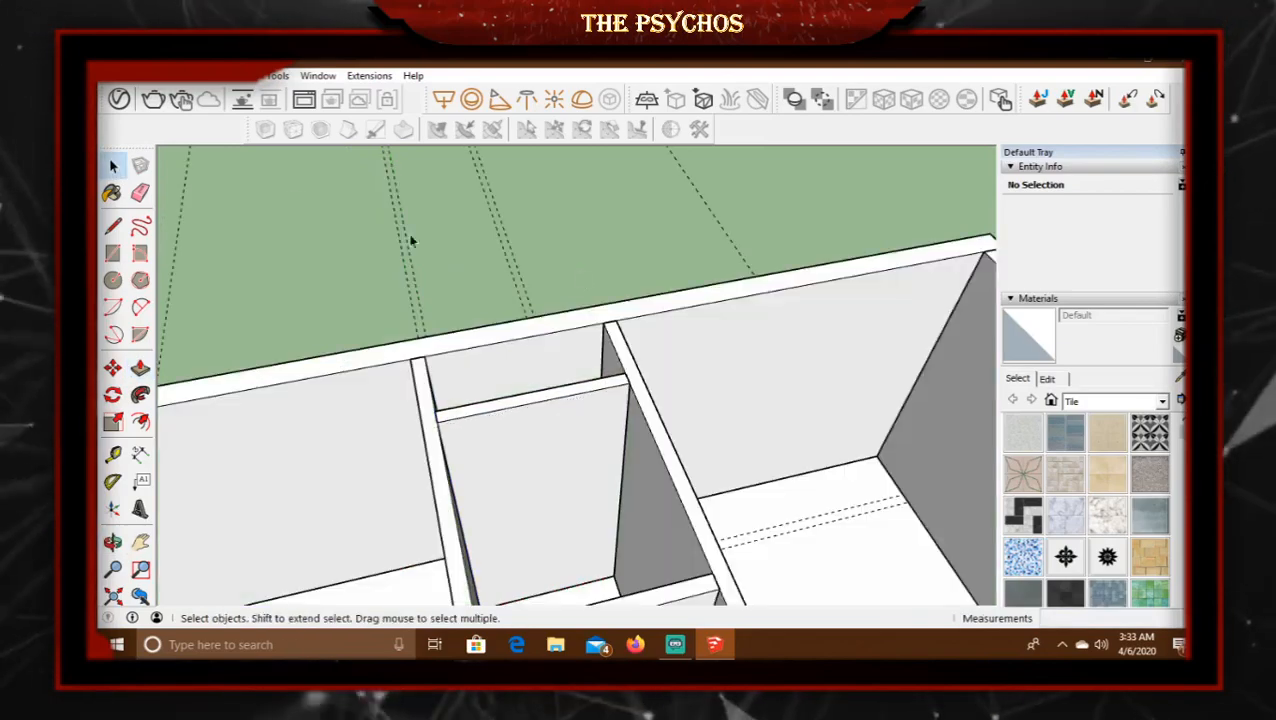
# Open the group of the connecting partition nearest the outer wall and draw a vertical line down its face from the top edge's midpoint.
pyautogui.moveTo(765, 325); pyautogui.dragTo(664, 305, button='middle')
pyautogui.moveTo(530, 342)
pyautogui.mouseDown(button='middle')
pyautogui.moveTo(524, 419)
pyautogui.moveTo(439, 402)
pyautogui.moveTo(621, 443)
pyautogui.moveTo(658, 416)
pyautogui.moveTo(570, 373)
pyautogui.moveTo(550, 459)
pyautogui.moveTo(509, 490)
pyautogui.moveTo(515, 501)
pyautogui.moveTo(658, 507)
pyautogui.moveTo(443, 472)
pyautogui.moveTo(567, 390)
pyautogui.moveTo(510, 341)
pyautogui.mouseUp(button='middle')
pyautogui.moveTo(597, 370)
pyautogui.mouseDown(button='middle')
pyautogui.moveTo(618, 424)
pyautogui.moveTo(655, 367)
pyautogui.moveTo(706, 350)
pyautogui.moveTo(672, 444)
pyautogui.moveTo(644, 399)
pyautogui.moveTo(510, 444)
pyautogui.moveTo(530, 448)
pyautogui.moveTo(572, 424)
pyautogui.moveTo(382, 472)
pyautogui.moveTo(515, 450)
pyautogui.moveTo(416, 240)
pyautogui.moveTo(447, 435)
pyautogui.moveTo(684, 455)
pyautogui.mouseUp(button='middle')
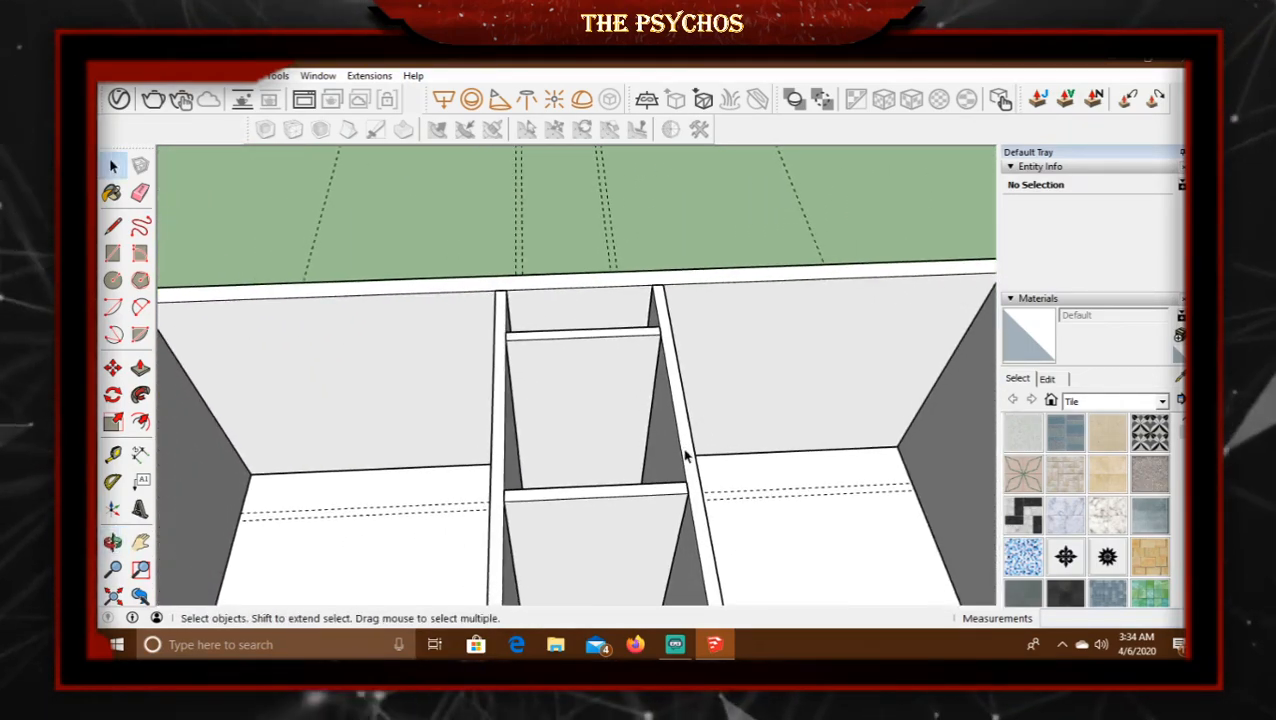
pyautogui.scroll(5, 604, 515)
pyautogui.moveTo(583, 378)
pyautogui.mouseDown(button='middle')
pyautogui.moveTo(587, 336)
pyautogui.moveTo(587, 413)
pyautogui.moveTo(655, 372)
pyautogui.moveTo(640, 368)
pyautogui.mouseUp(button='middle')
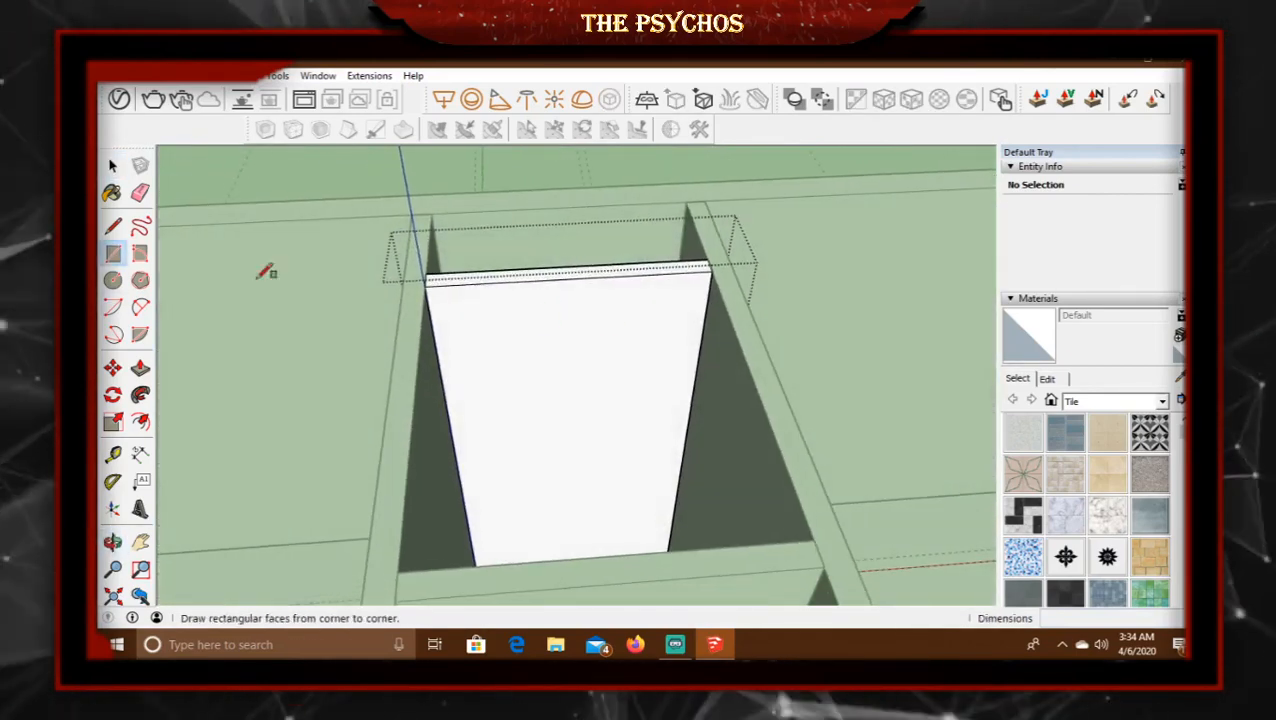
pyautogui.click(113, 454)
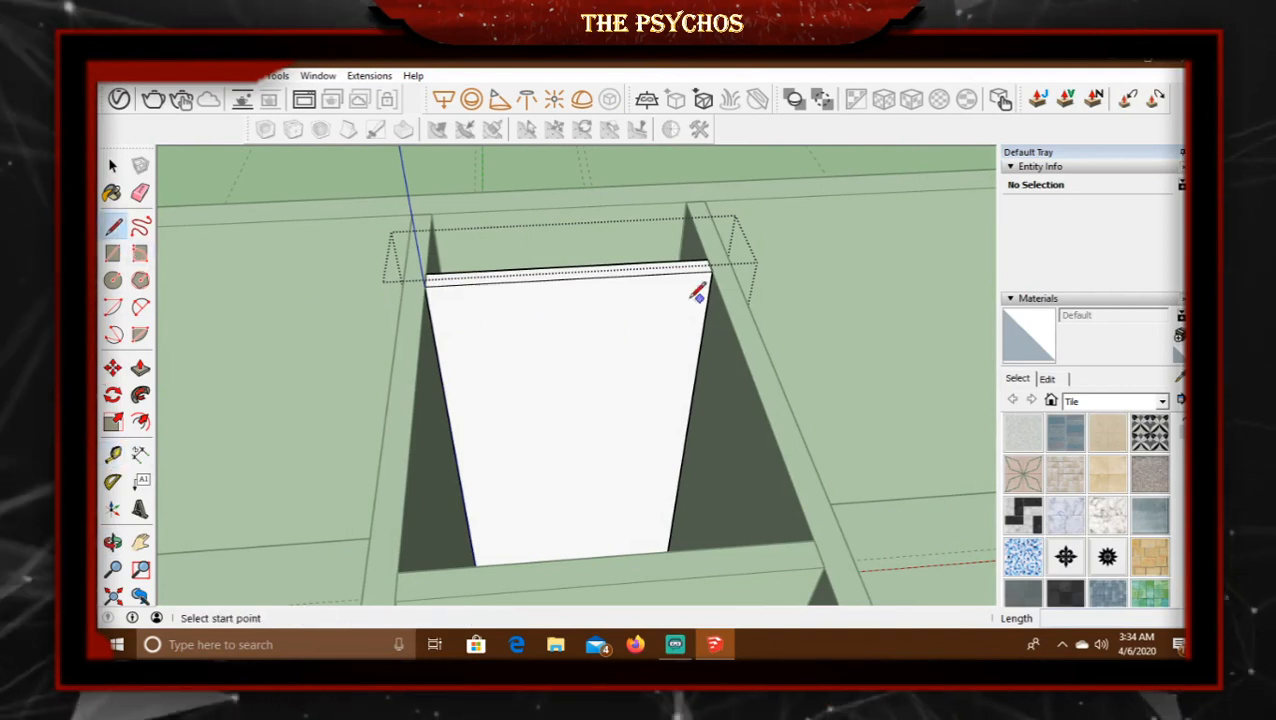
pyautogui.click(569, 278)
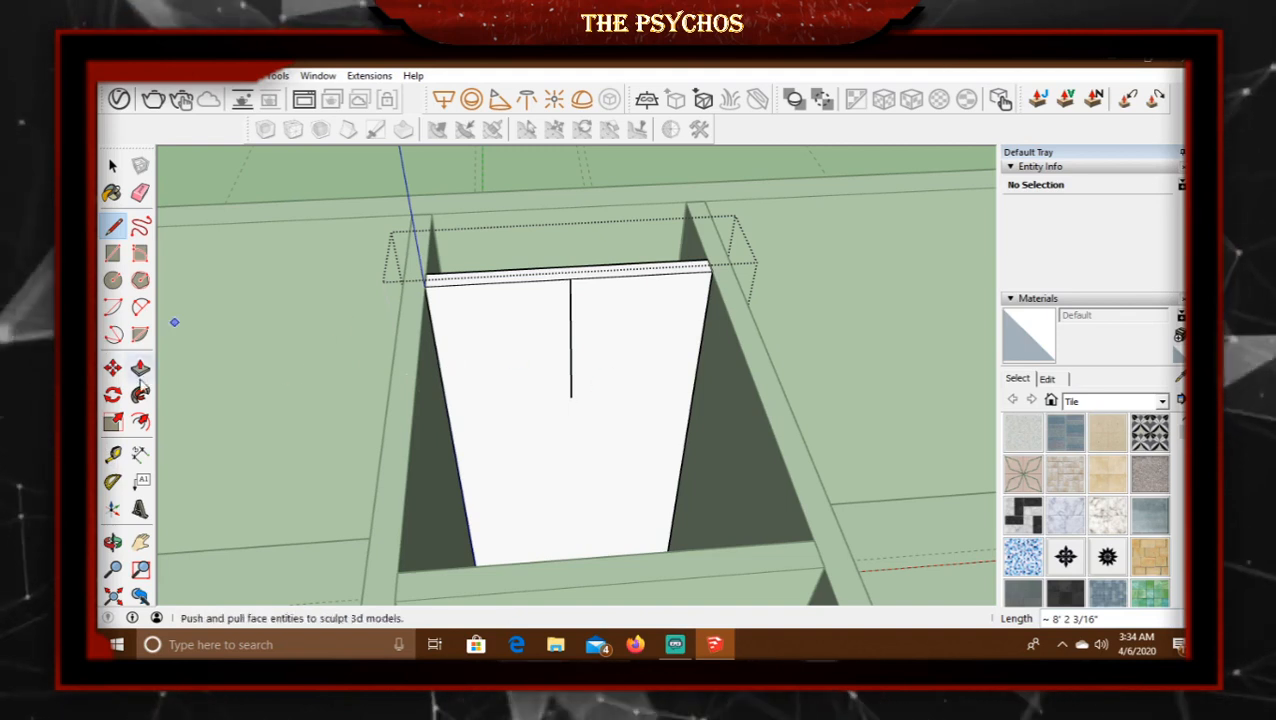
# Place vertical guides 1' to either side of the centre line on the partition's face.
pyautogui.click(113, 454)
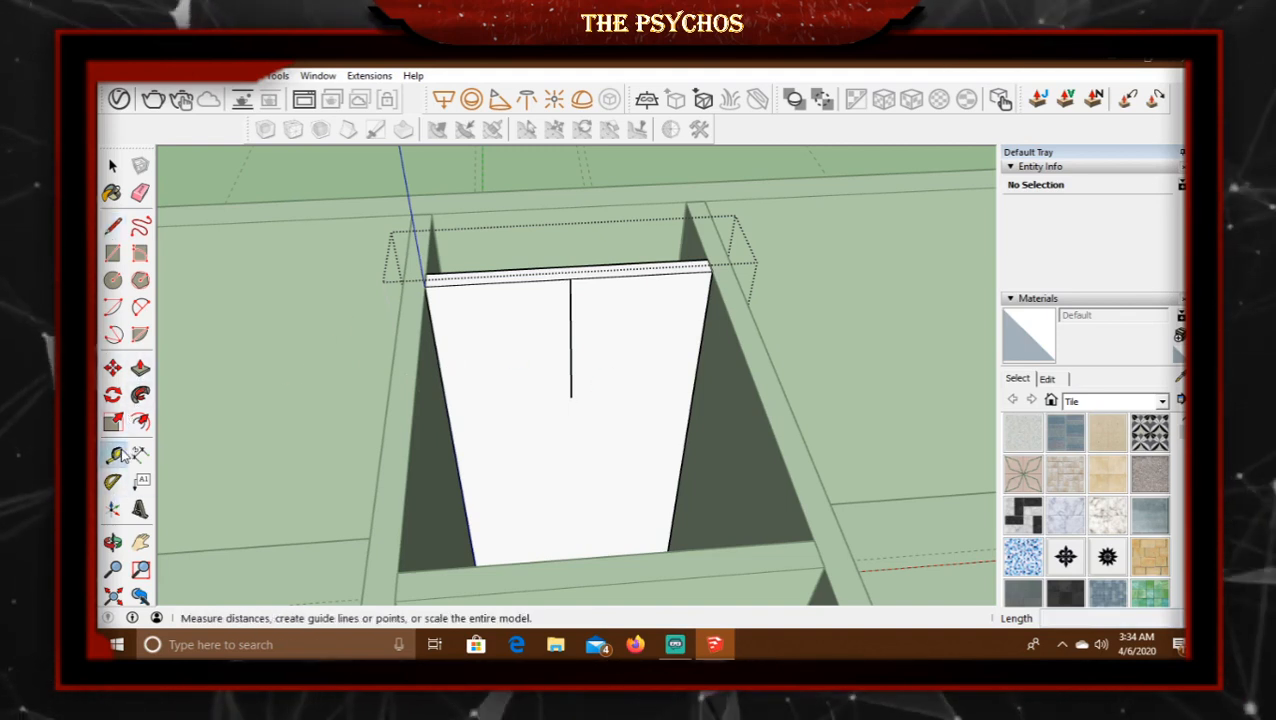
pyautogui.click(571, 323)
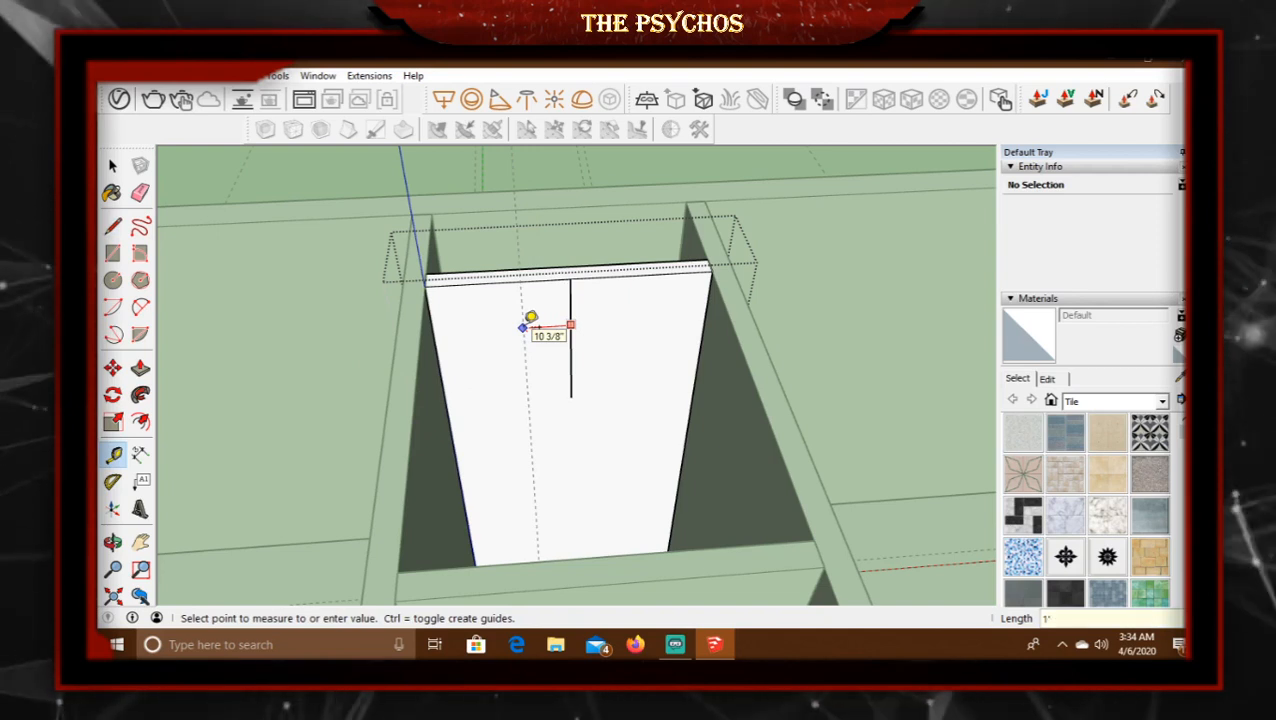
pyautogui.click(525, 322)
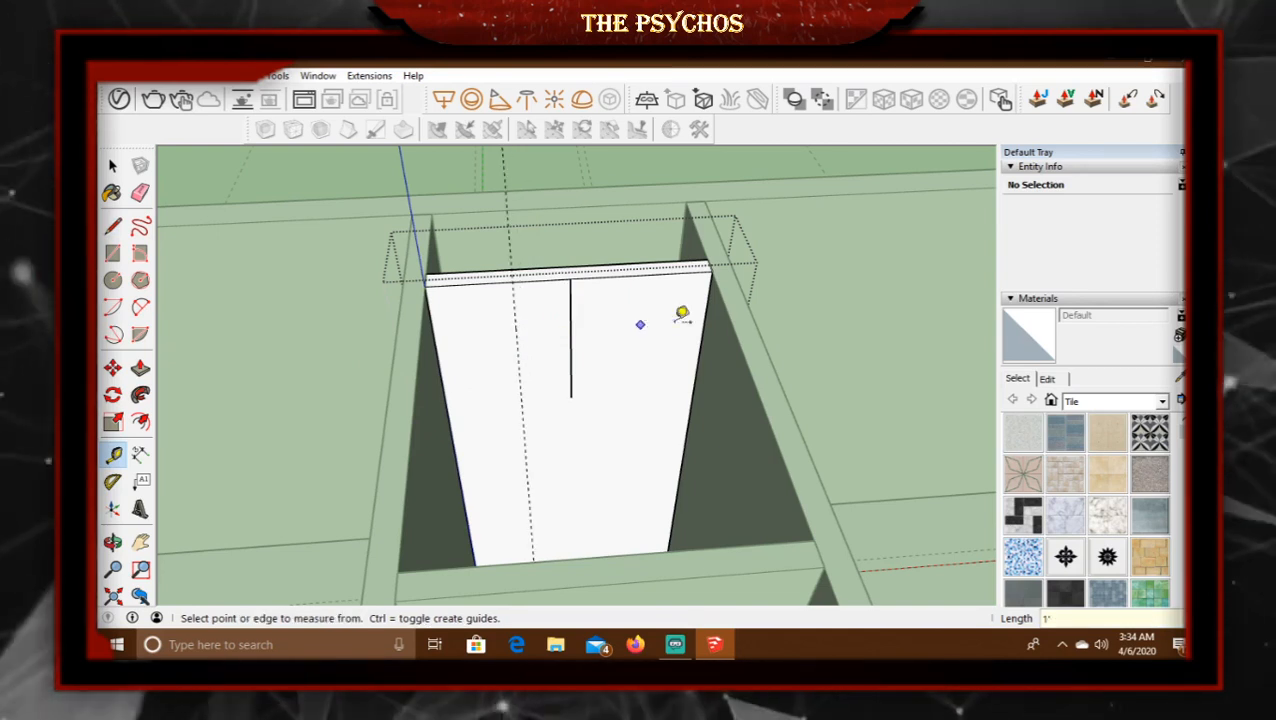
pyautogui.click(571, 311)
pyautogui.click(624, 298)
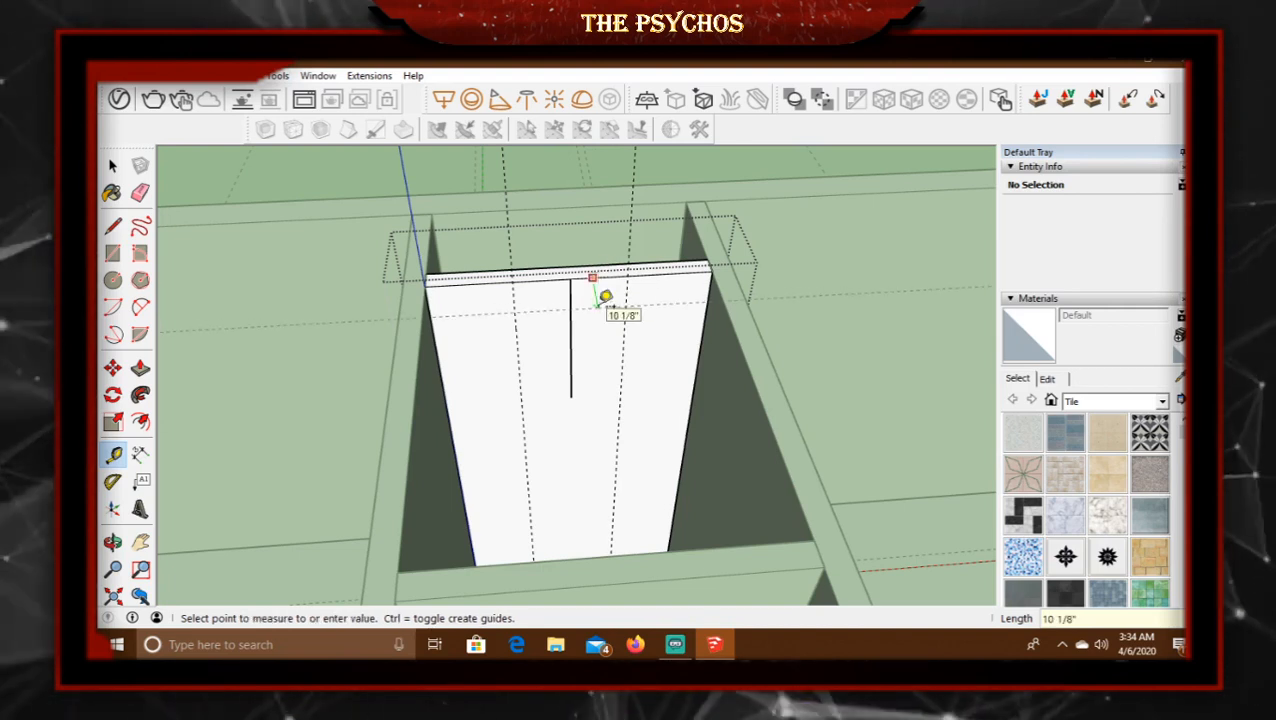
# Place two guides parallel to the partition's top edge, 1' from the edge and 1' from each other.
pyautogui.click(604, 296)
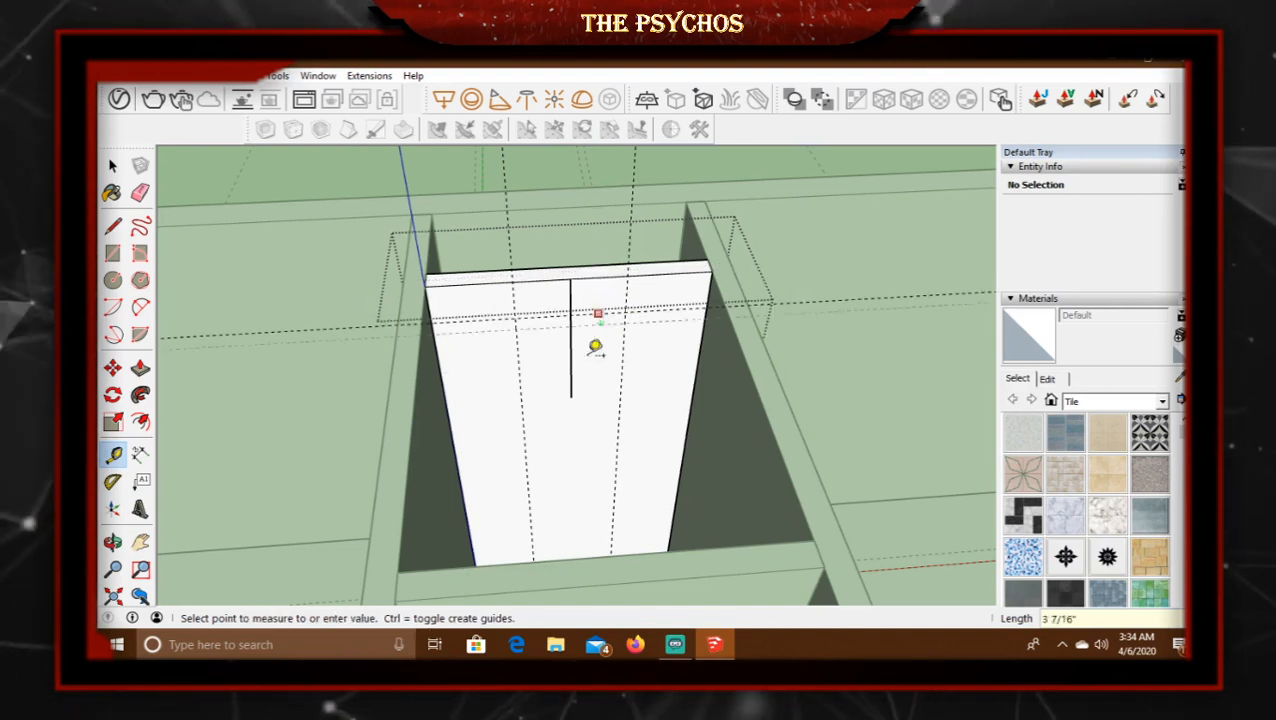
pyautogui.write("1'")
pyautogui.press('Return')
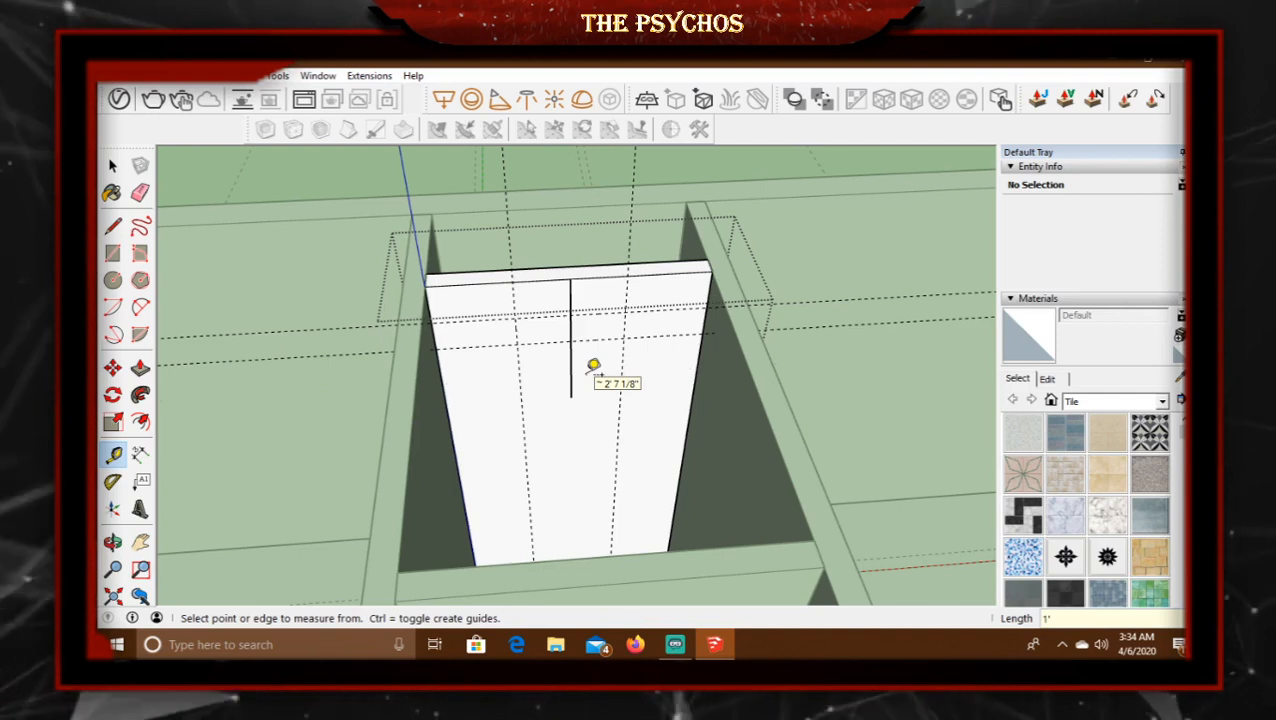
# Erase the vertical centre line from the partition's face.
pyautogui.click(140, 193)
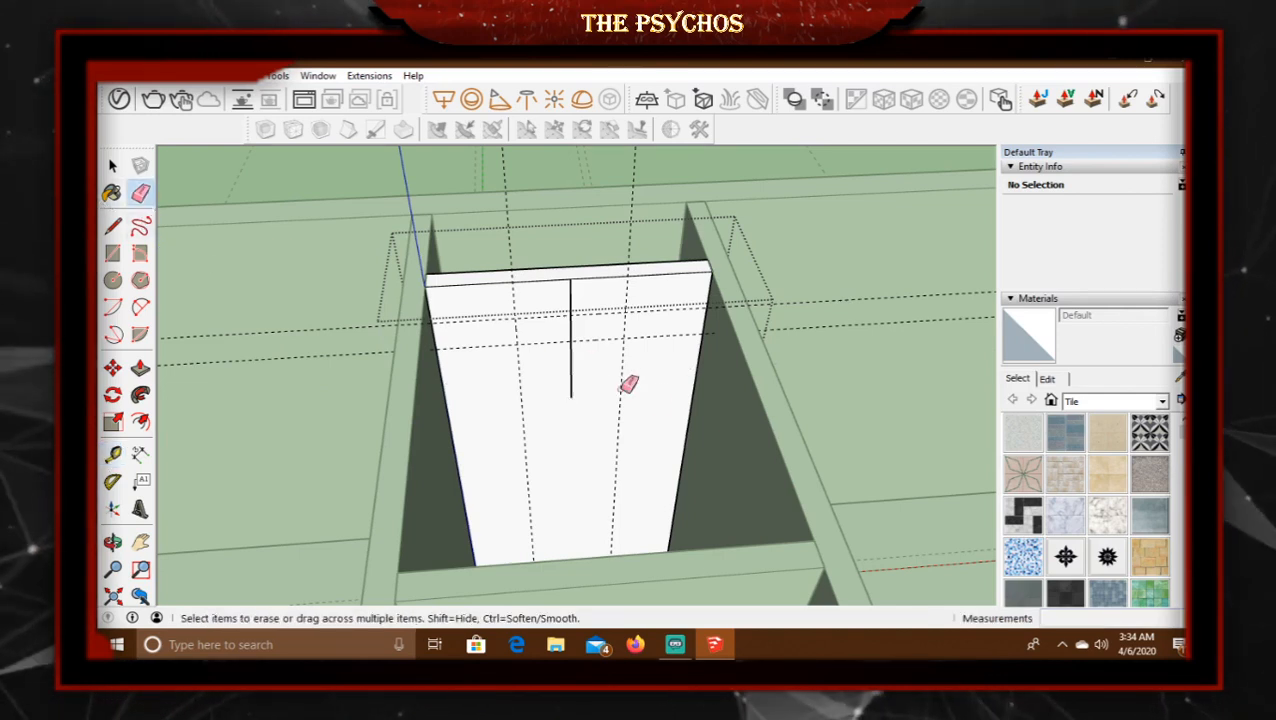
pyautogui.click(572, 362)
# Try to draw a rectangle between the guide intersections, and erase the two guides parallel to the partition's top edge.
pyautogui.click(113, 255)
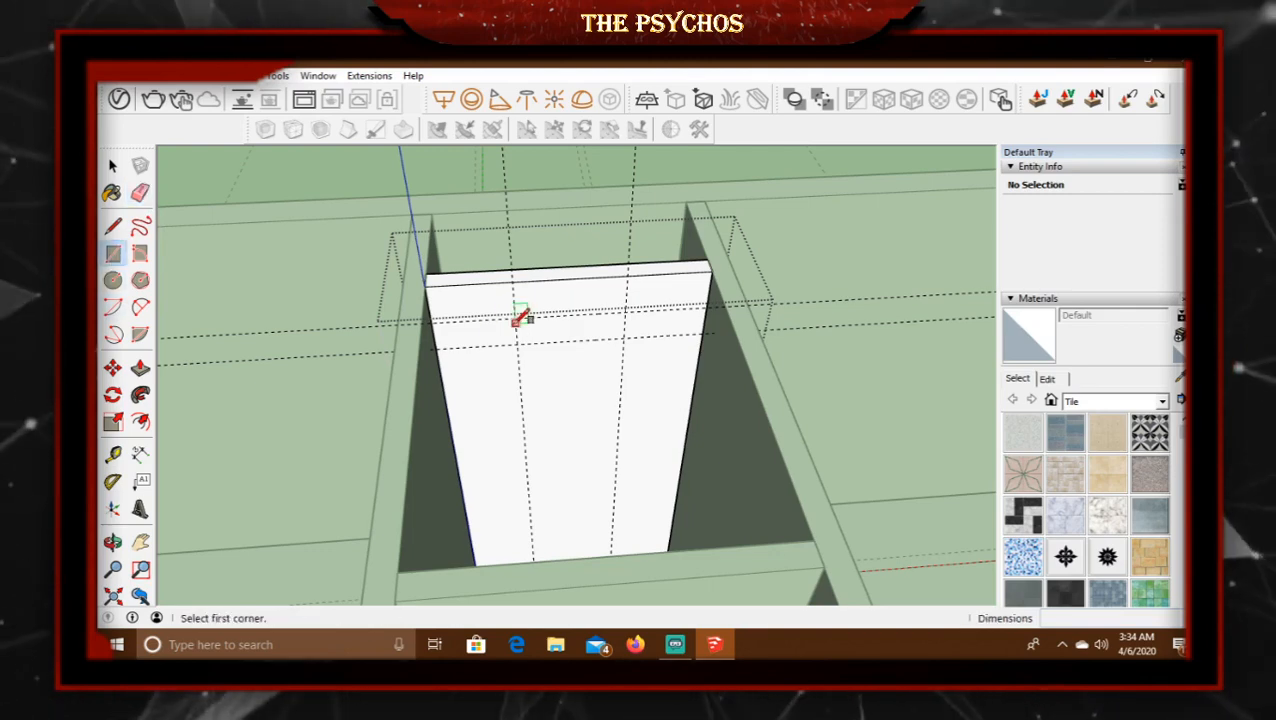
pyautogui.click(514, 317)
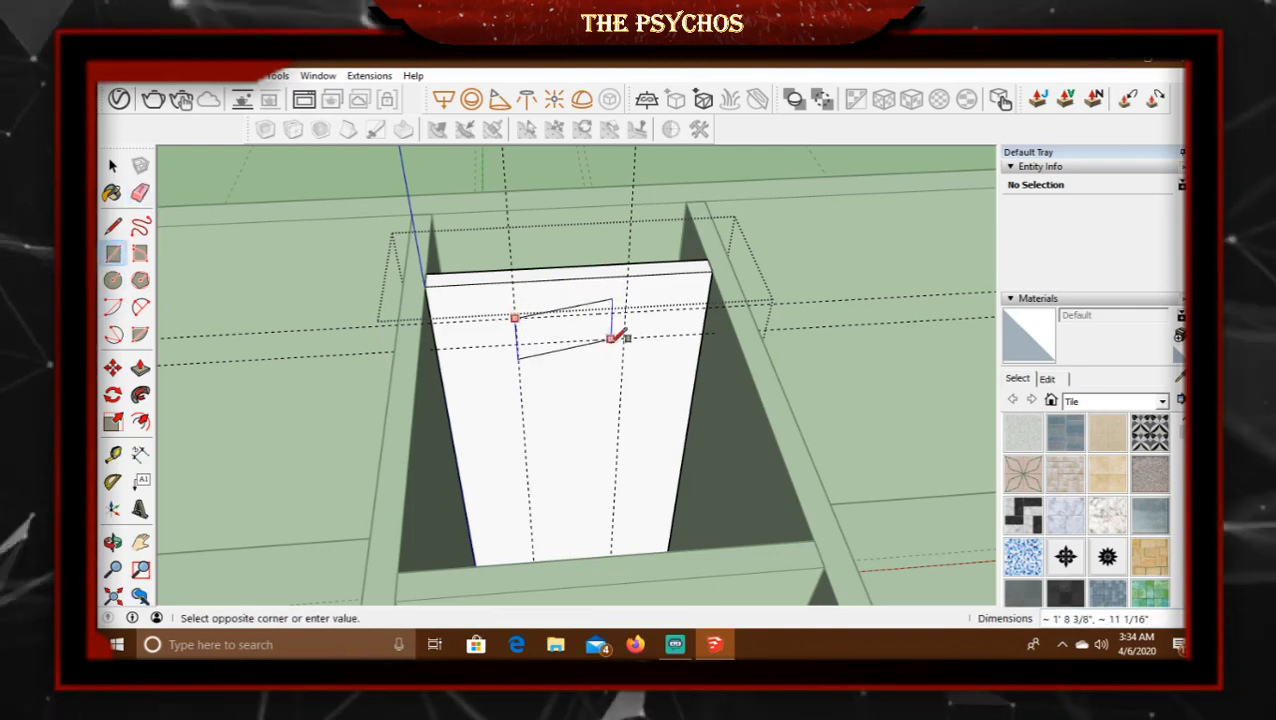
pyautogui.moveTo(620, 338); pyautogui.dragTo(521, 329, button='middle')
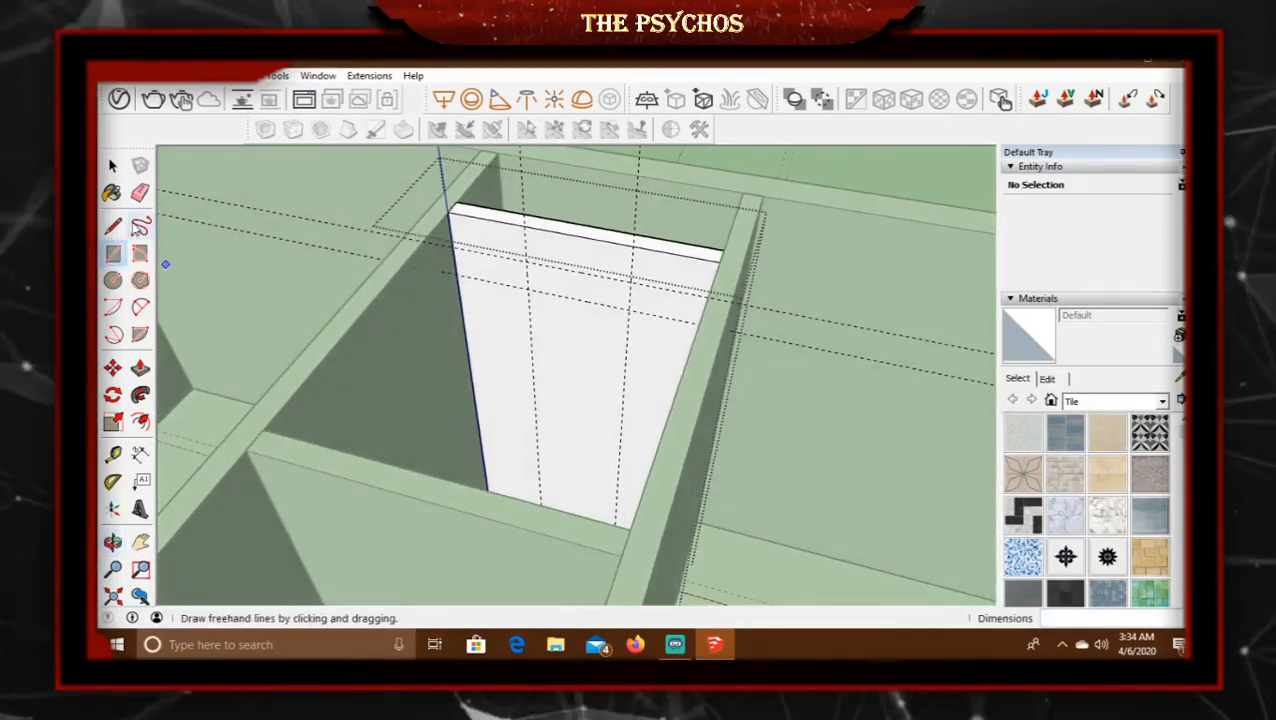
pyautogui.press('e')
pyautogui.click(681, 292)
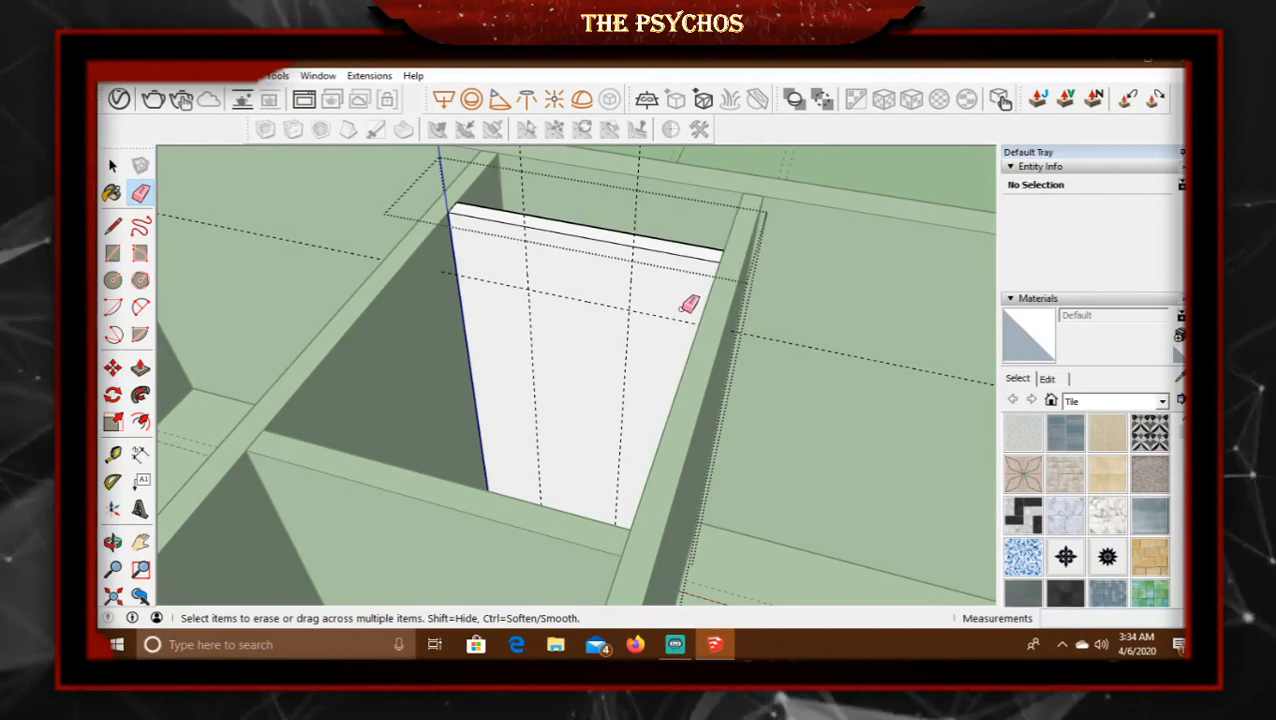
pyautogui.click(684, 320)
# Place a horizontal guide on the partition's face 1' below its top edge and another 1' below that guide.
pyautogui.moveTo(675, 316)
pyautogui.mouseDown(button='middle')
pyautogui.moveTo(615, 347)
pyautogui.moveTo(522, 297)
pyautogui.mouseUp(button='middle')
pyautogui.scroll(4, 427, 265)
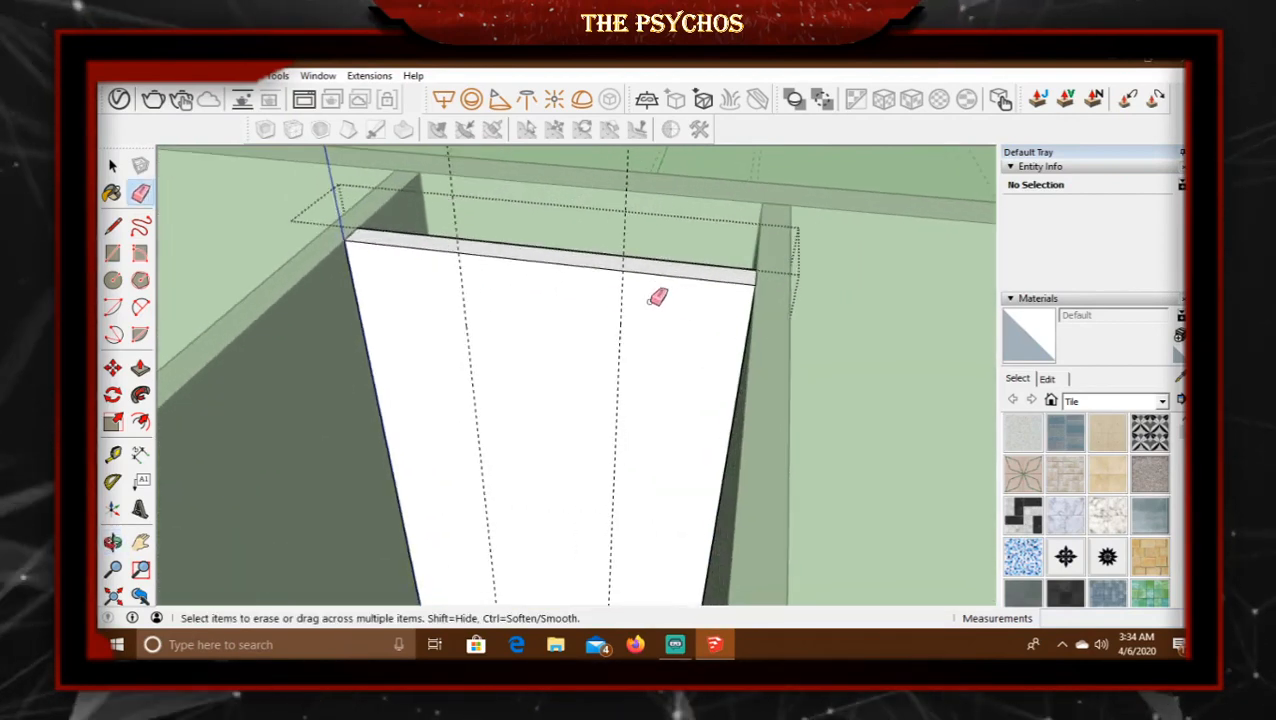
pyautogui.click(114, 454)
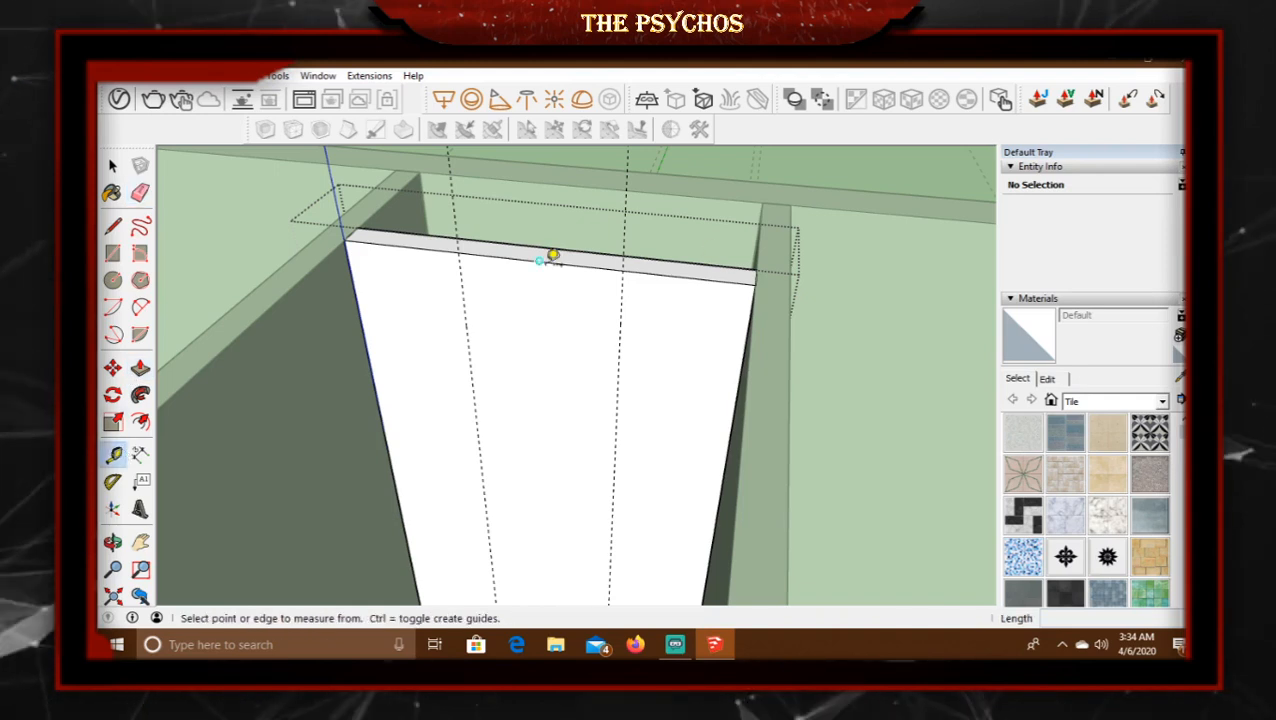
pyautogui.click(568, 259)
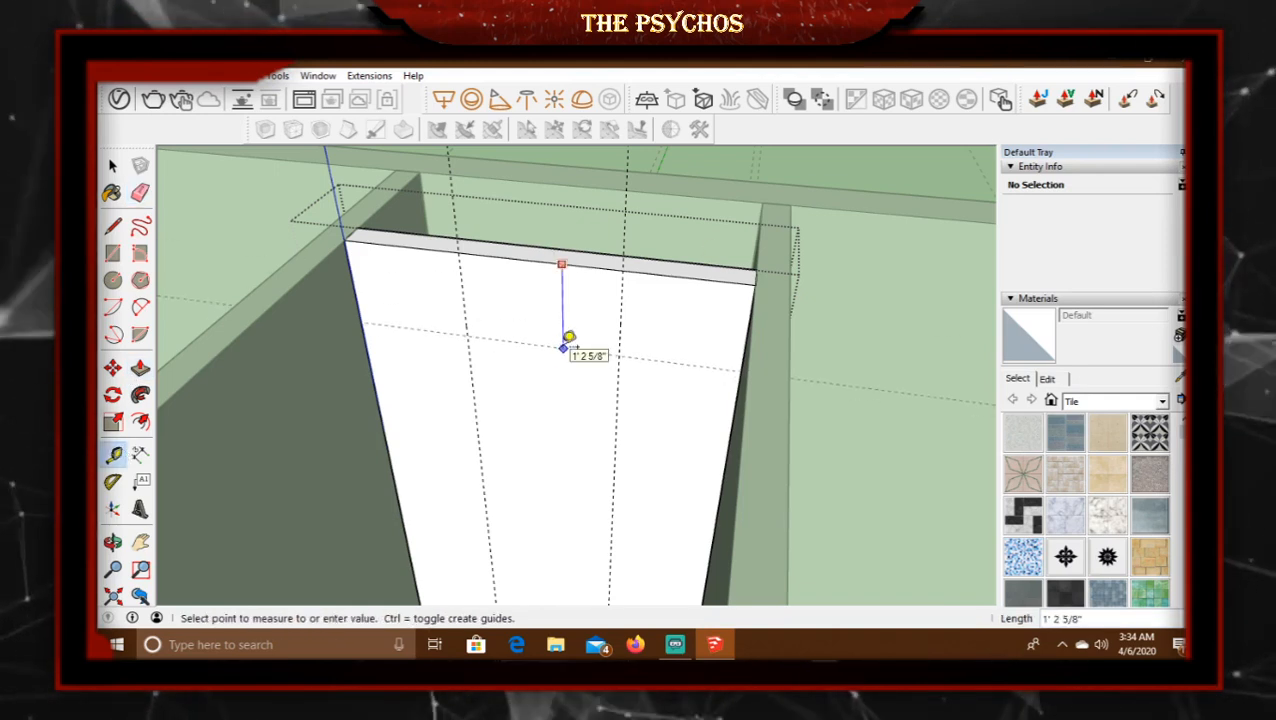
pyautogui.write("1'")
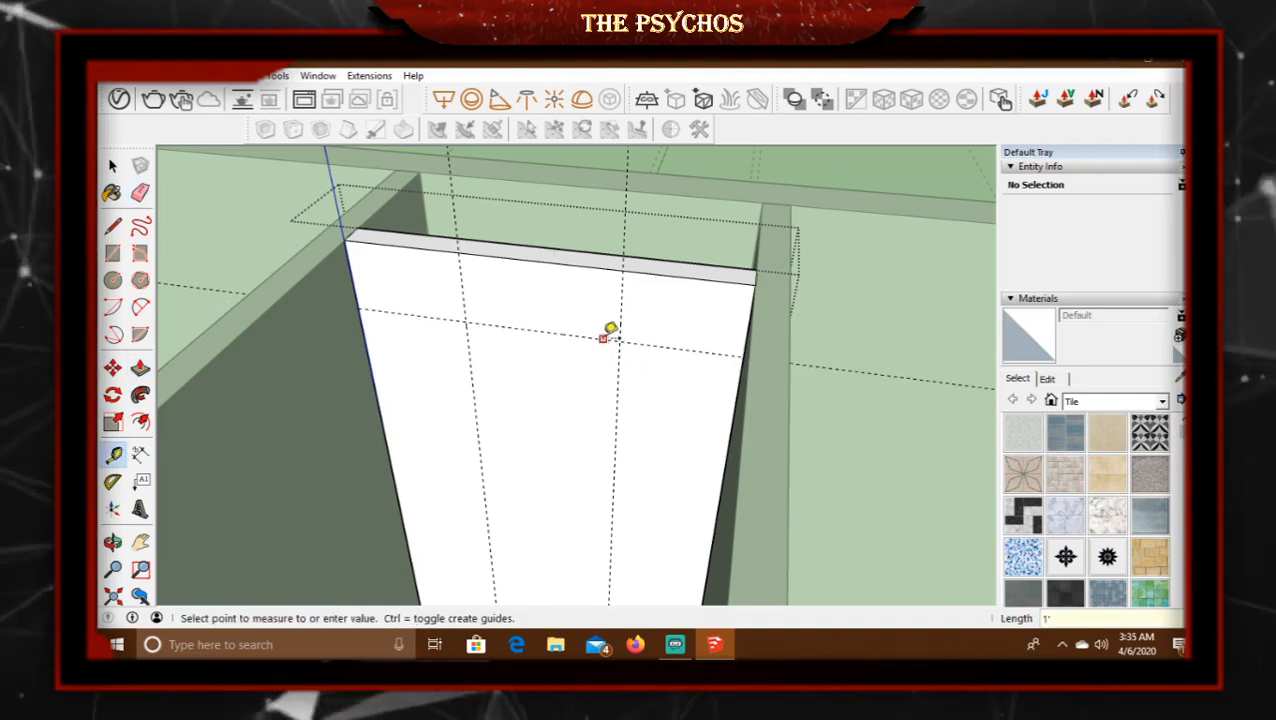
pyautogui.write("1'")
pyautogui.press('Return')
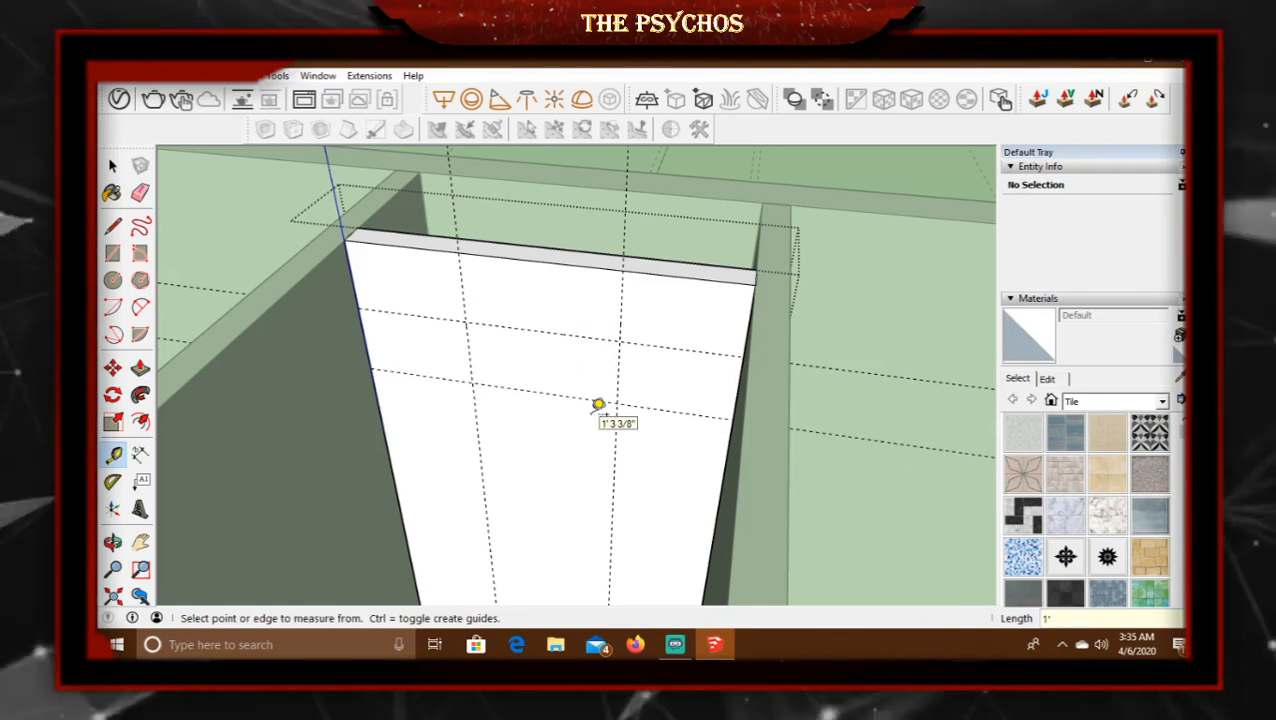
# Draw a 2' by 1' rectangle between the four guide intersections on the partition's face.
pyautogui.click(112, 253)
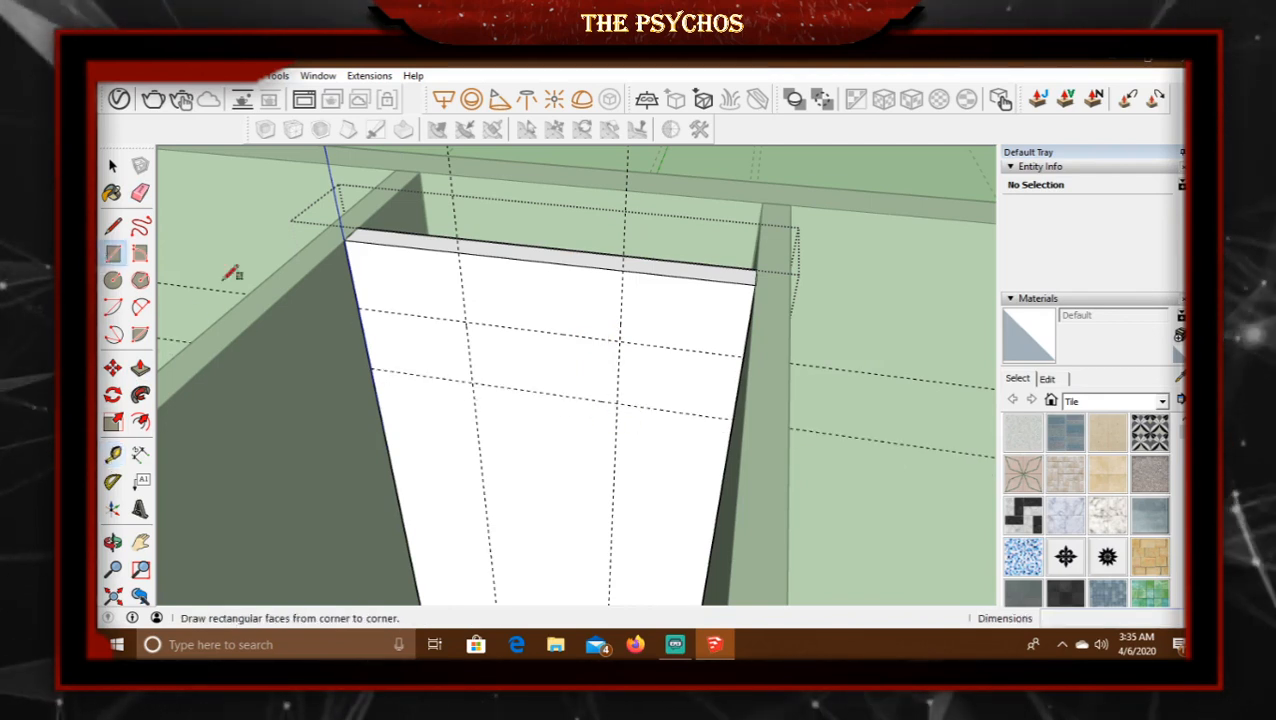
pyautogui.click(467, 322)
pyautogui.click(620, 401)
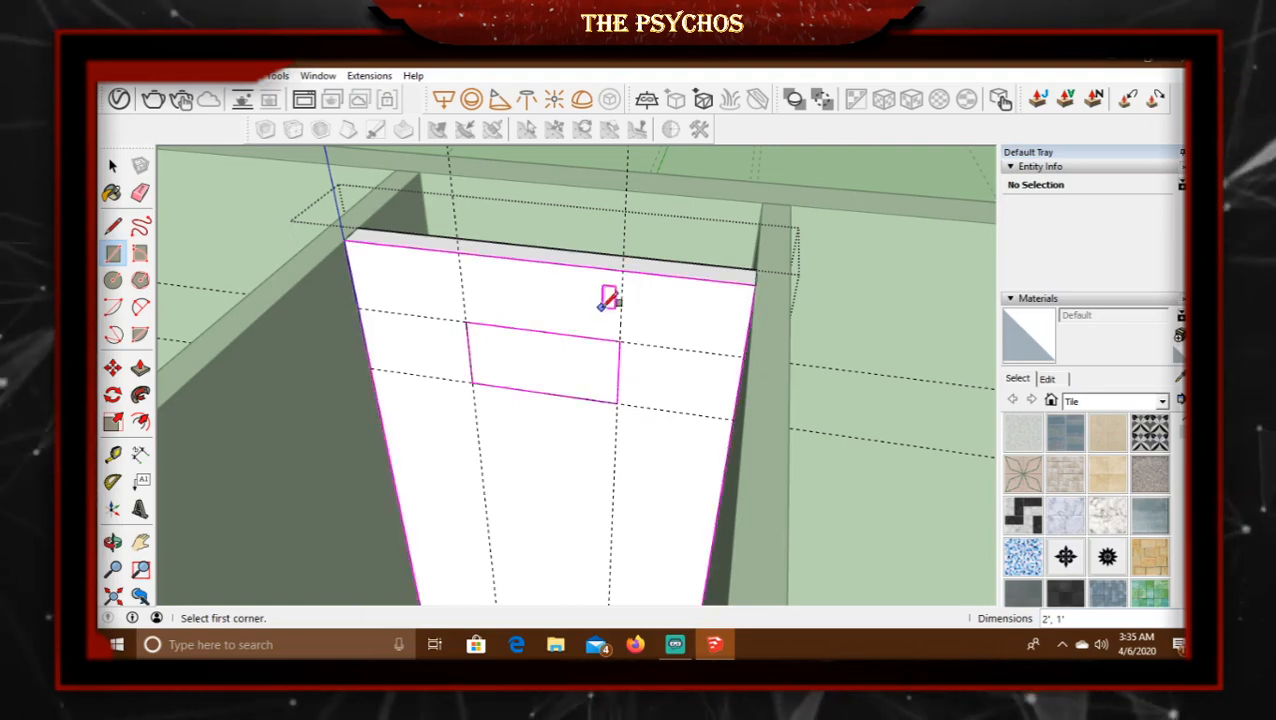
# Push the rectangle 4 1/2" through the partition to cut a ventilator opening, and close the group.
pyautogui.moveTo(608, 298); pyautogui.dragTo(627, 360, button='middle')
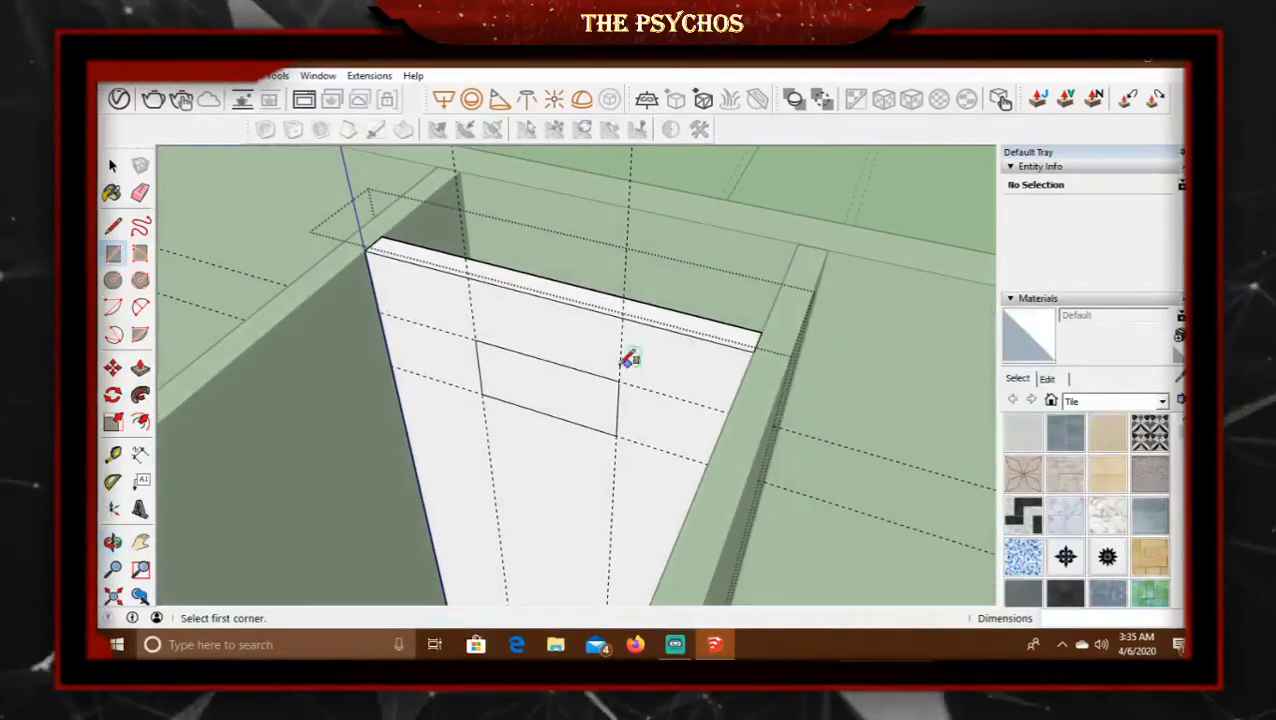
pyautogui.click(140, 367)
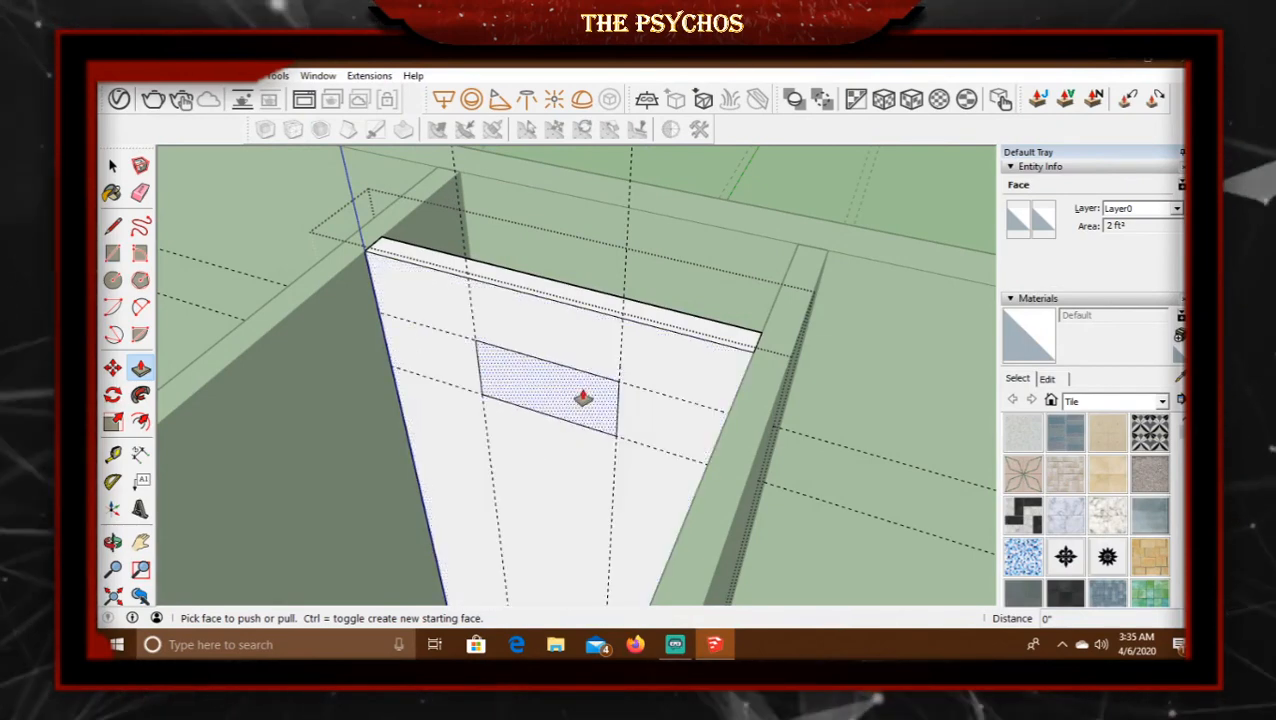
pyautogui.click(535, 398)
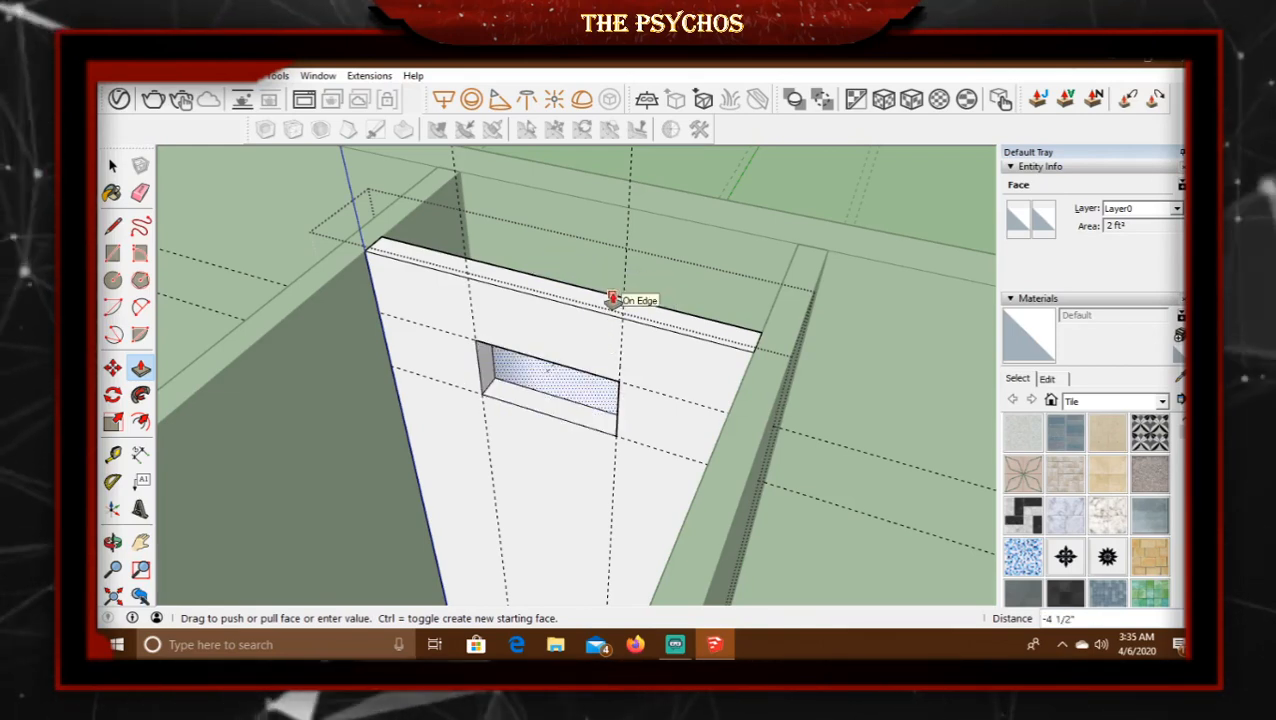
pyautogui.click(610, 298)
pyautogui.moveTo(433, 416); pyautogui.dragTo(549, 375, button='middle')
pyautogui.click(113, 166)
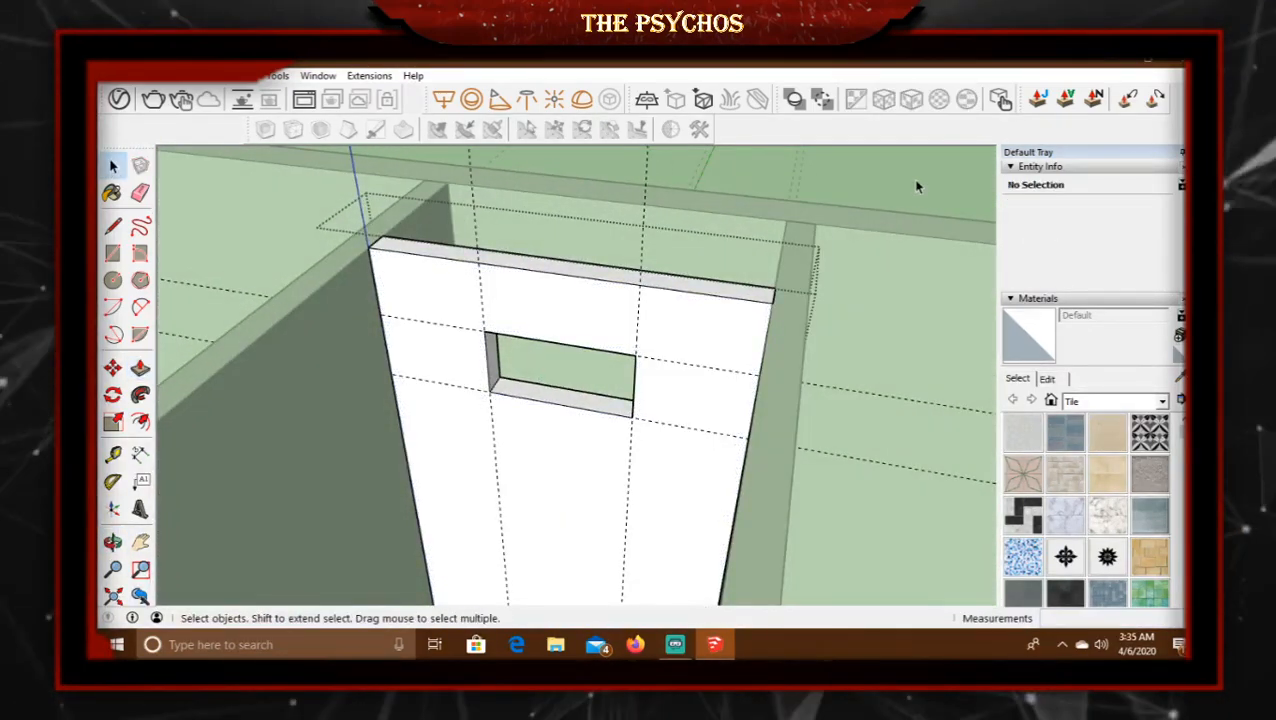
pyautogui.click(877, 224)
# Reopen the group of the partition with the opening, erase the guides inside it, and close the group.
pyautogui.scroll(-2, 873, 228)
pyautogui.scroll(-2, 873, 228)
pyautogui.moveTo(869, 228); pyautogui.dragTo(618, 305, button='middle')
pyautogui.scroll(-4, 641, 356)
pyautogui.click(668, 281)
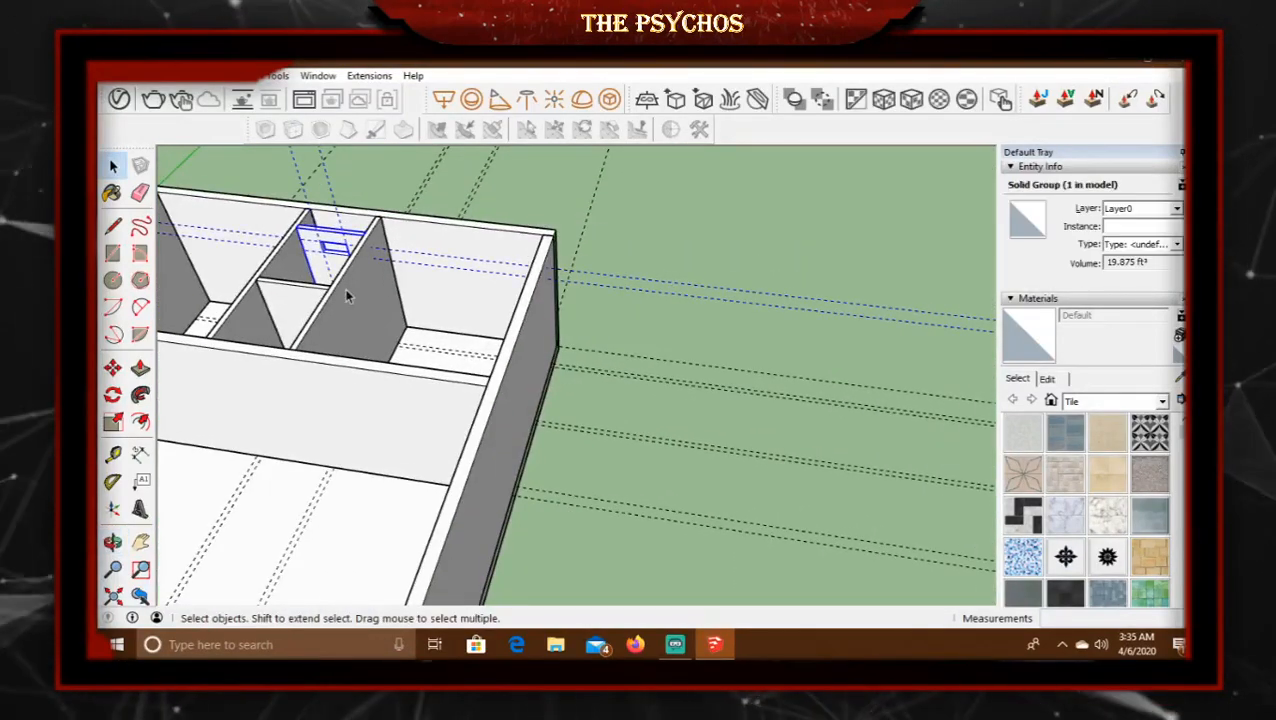
pyautogui.doubleClick(645, 279)
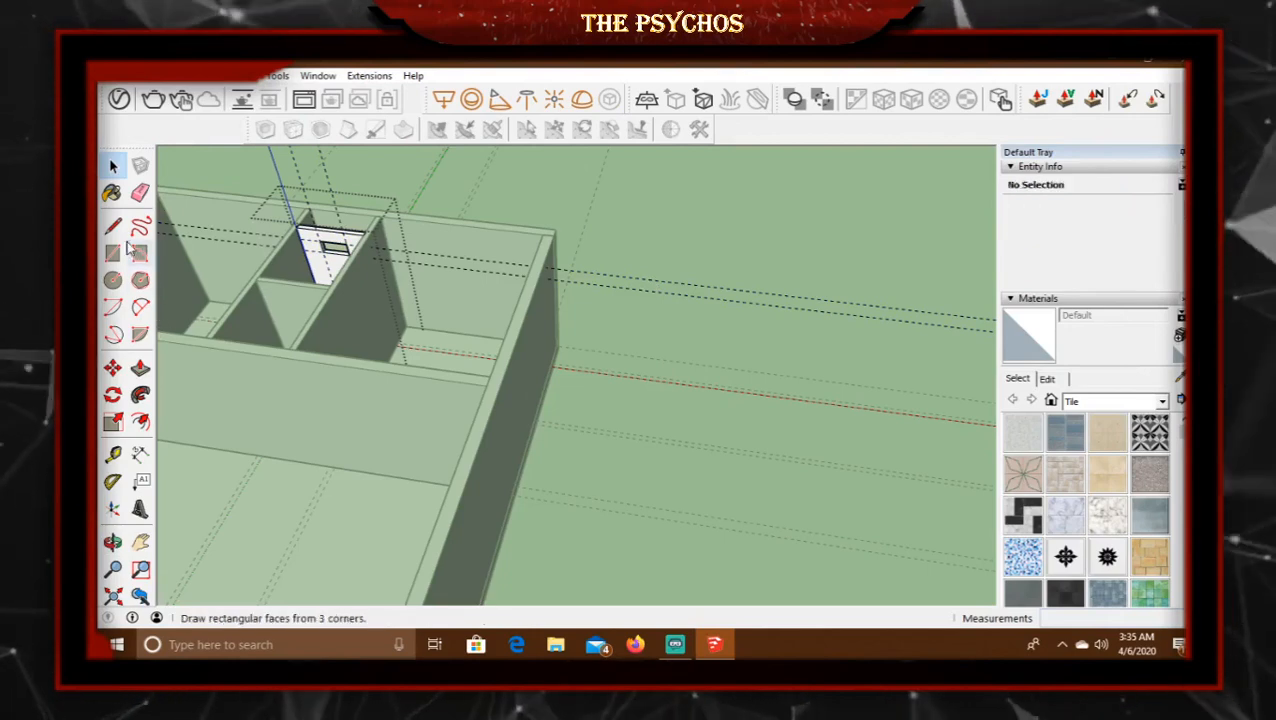
pyautogui.click(140, 194)
pyautogui.moveTo(874, 305)
pyautogui.mouseDown(button='middle')
pyautogui.moveTo(575, 342)
pyautogui.moveTo(298, 217)
pyautogui.mouseUp(button='middle')
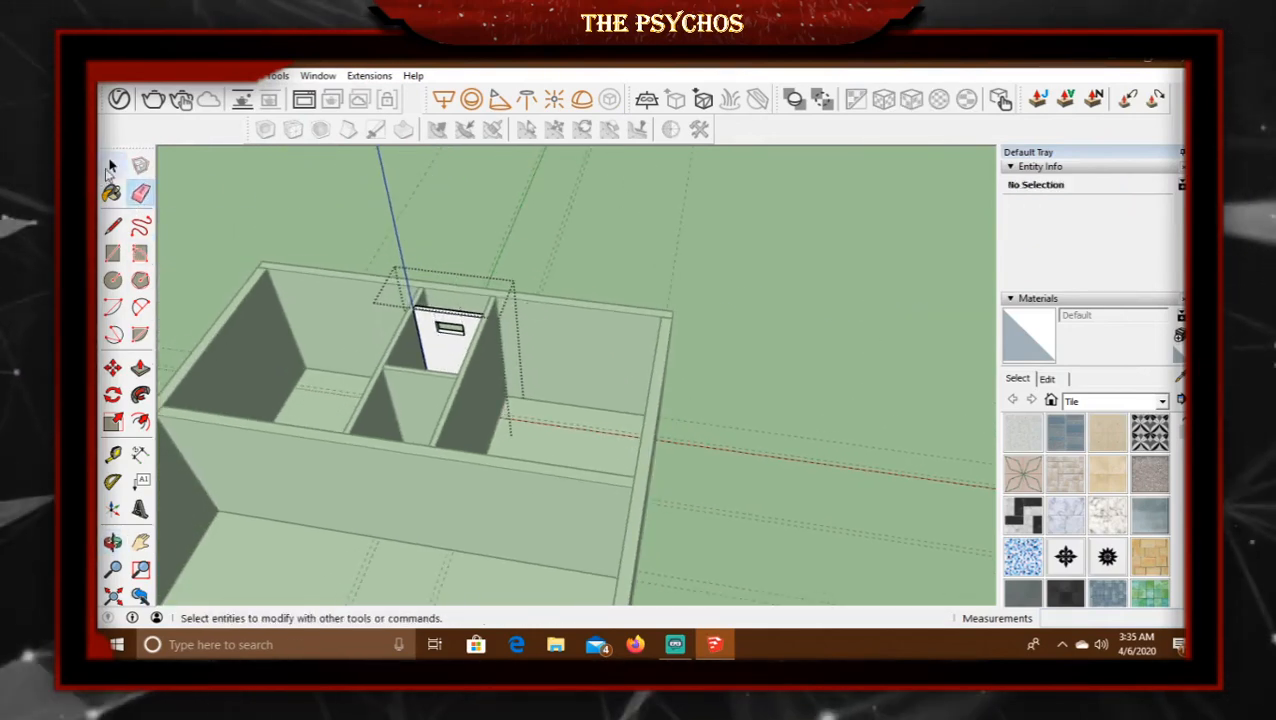
pyautogui.click(113, 165)
pyautogui.click(675, 289)
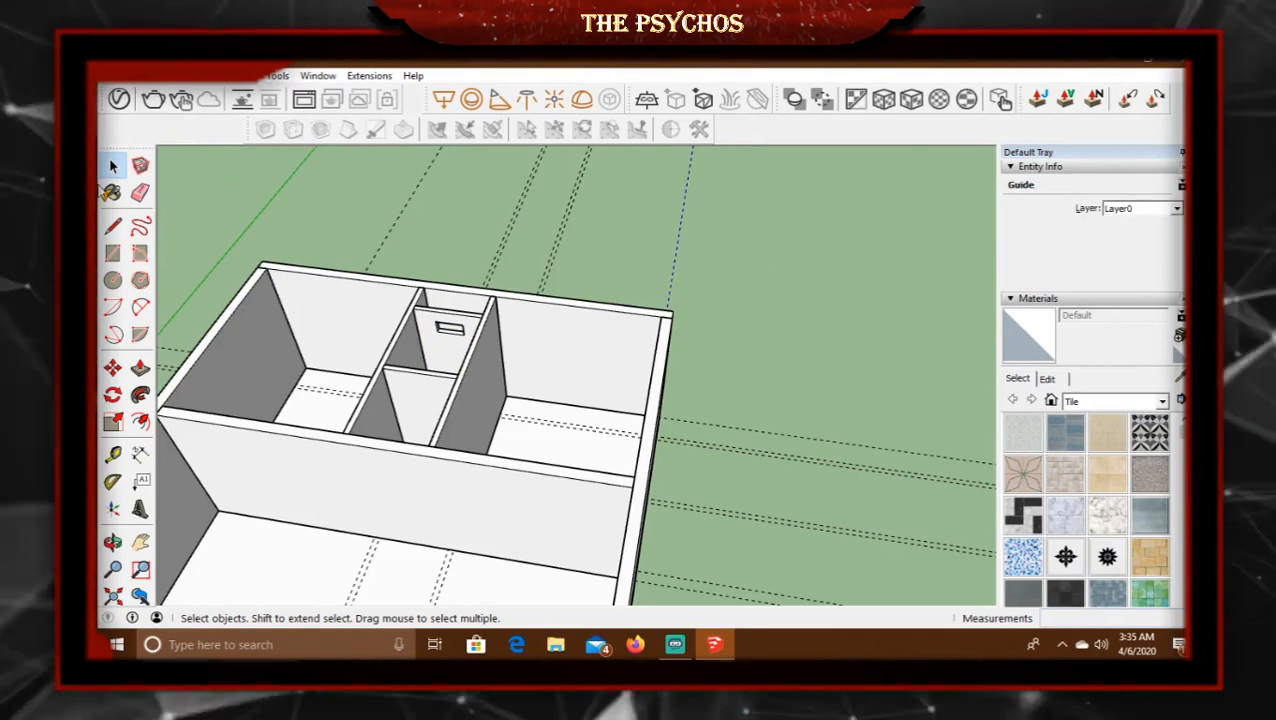
# Erase the construction guides behind and beside the building, leaving only the nearest guide beside the outer wall.
pyautogui.click(140, 194)
pyautogui.moveTo(593, 211)
pyautogui.mouseDown()
pyautogui.moveTo(669, 222)
pyautogui.moveTo(673, 237)
pyautogui.moveTo(433, 219)
pyautogui.mouseUp()
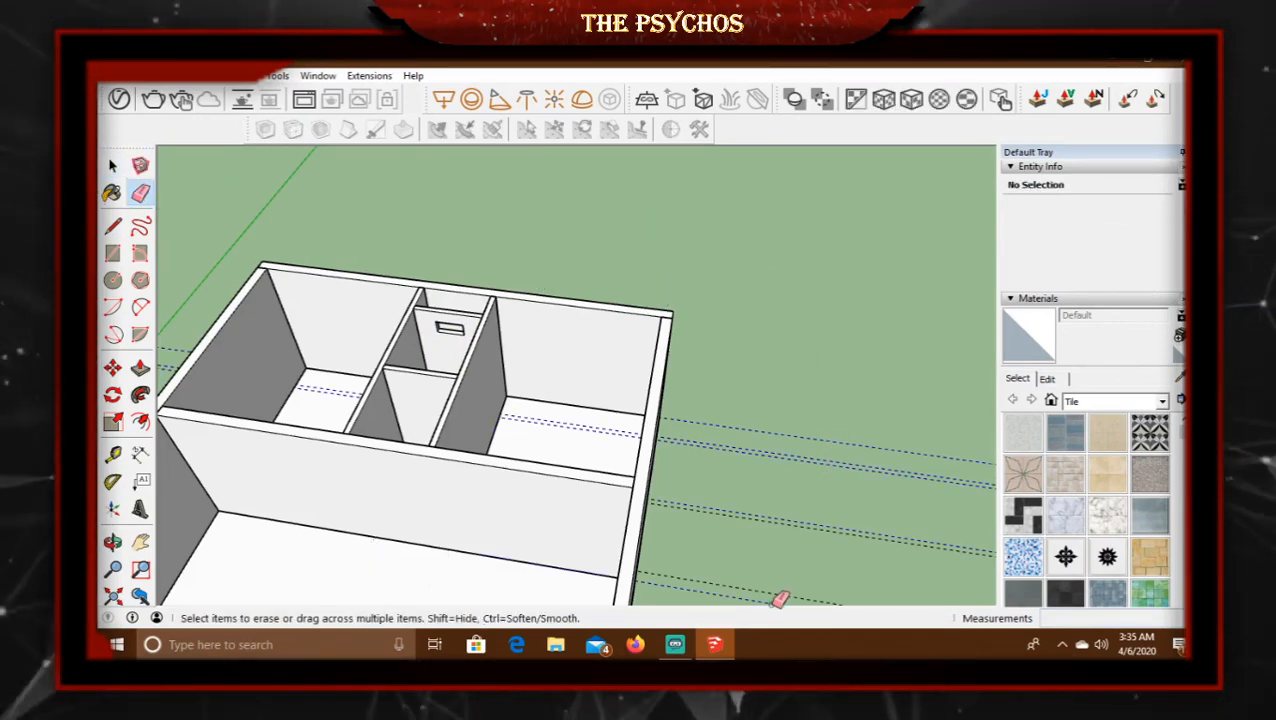
pyautogui.moveTo(774, 604); pyautogui.dragTo(772, 604)
pyautogui.keyDown('shift'); pyautogui.moveTo(772, 604); pyautogui.dragTo(770, 558, button='middle'); pyautogui.keyUp('shift')
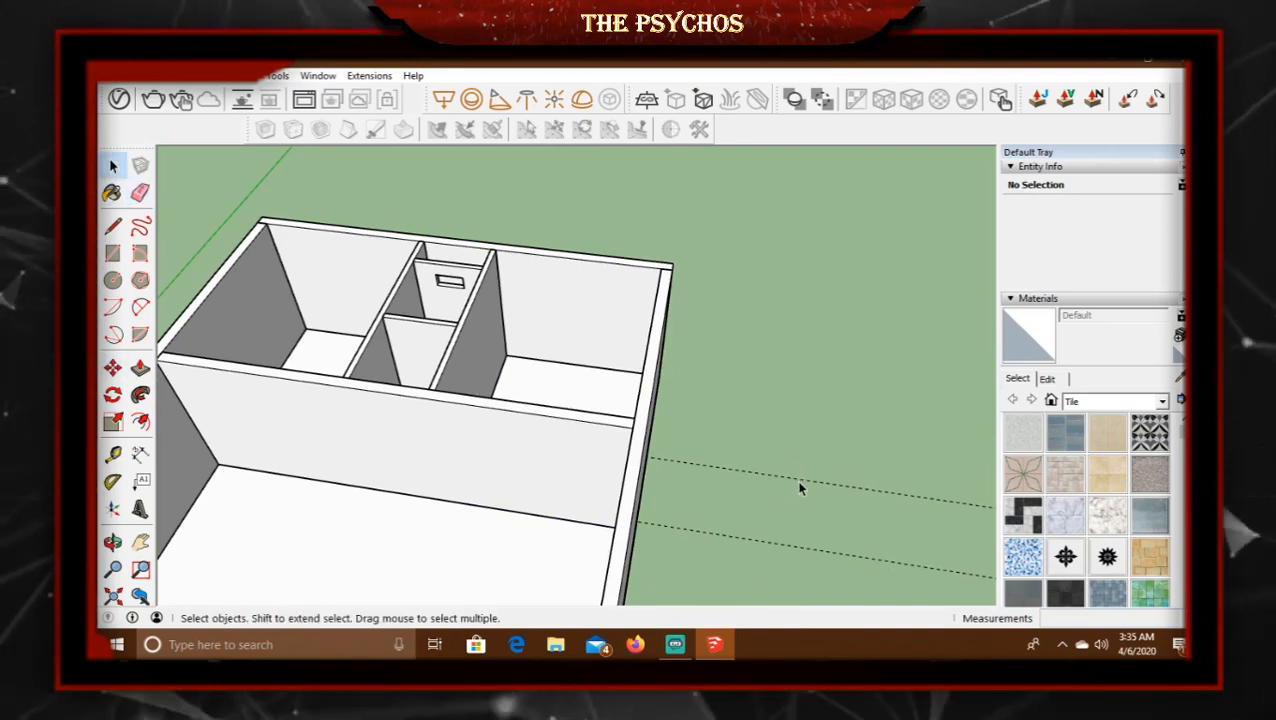
pyautogui.click(800, 487)
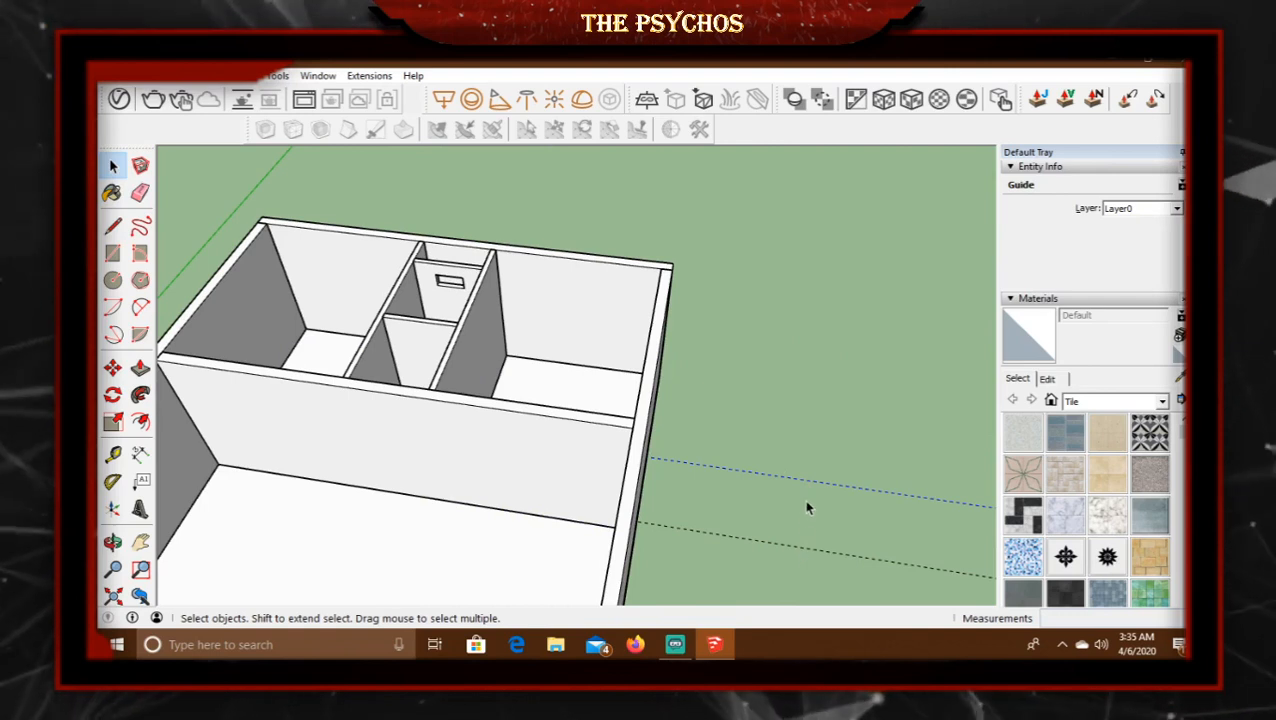
pyautogui.click(140, 193)
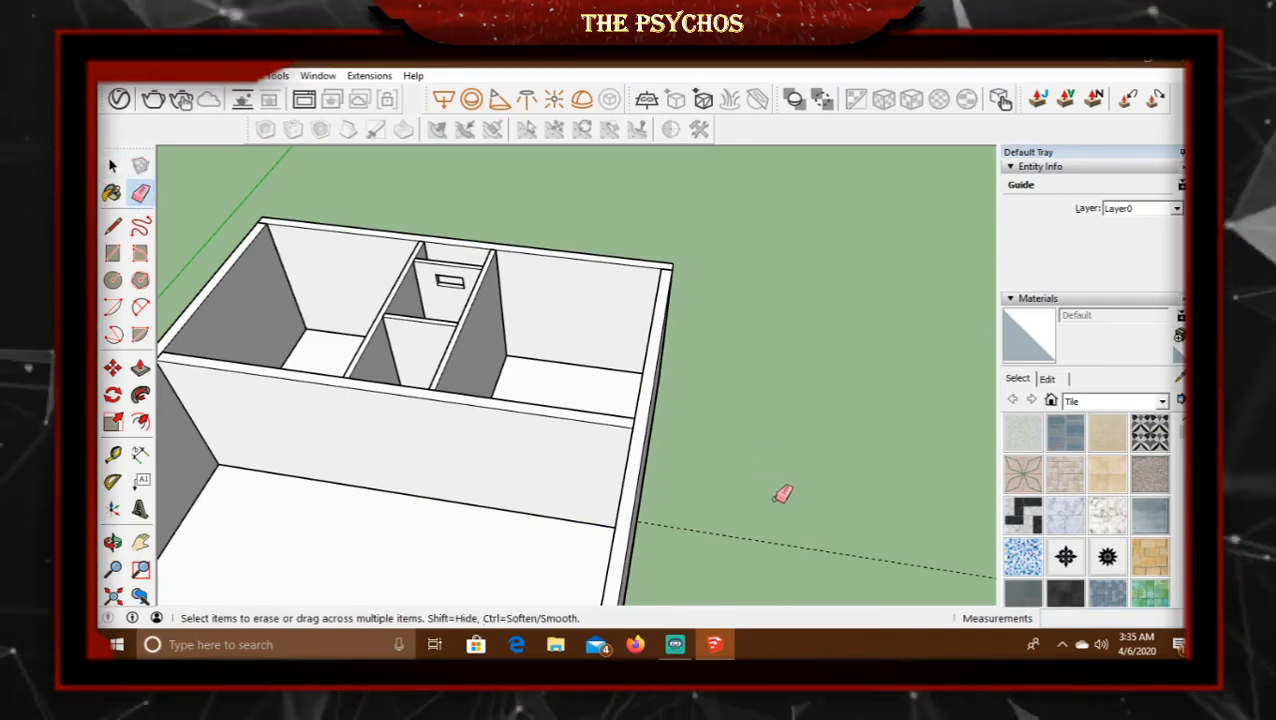
pyautogui.click(781, 480)
pyautogui.click(112, 165)
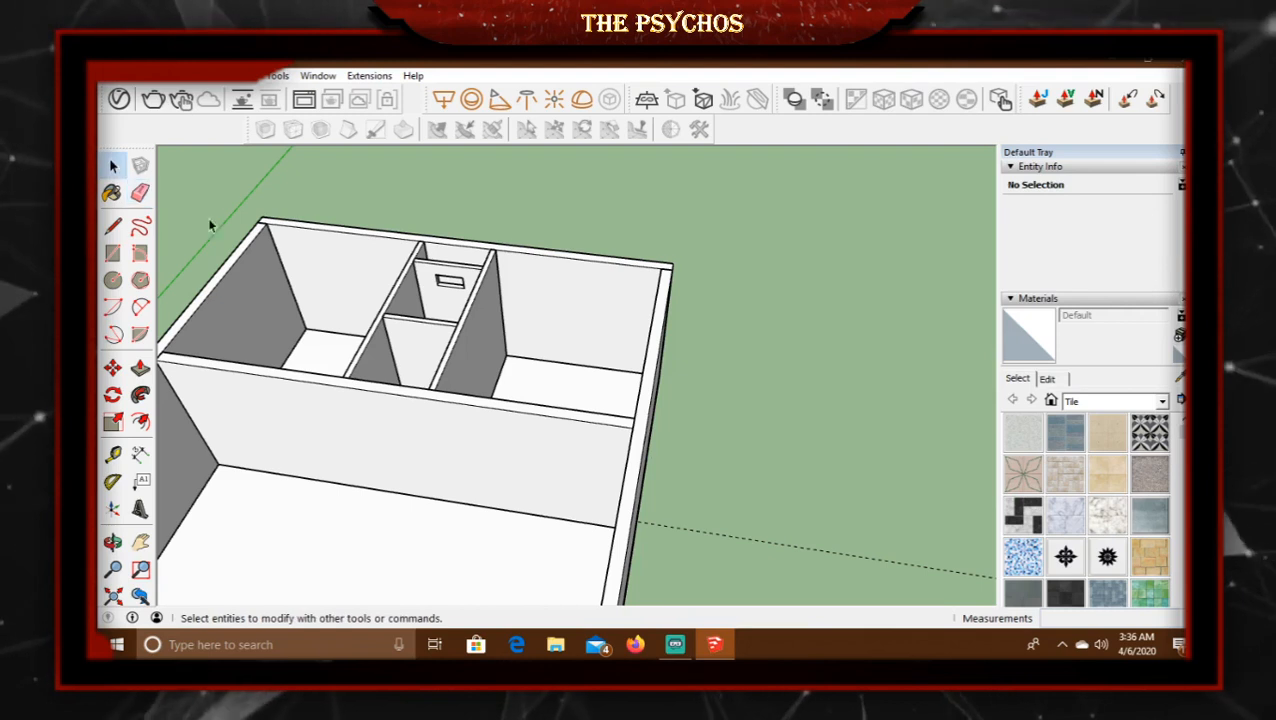
# Erase the remaining construction guide beside the outer wall.
pyautogui.click(708, 532)
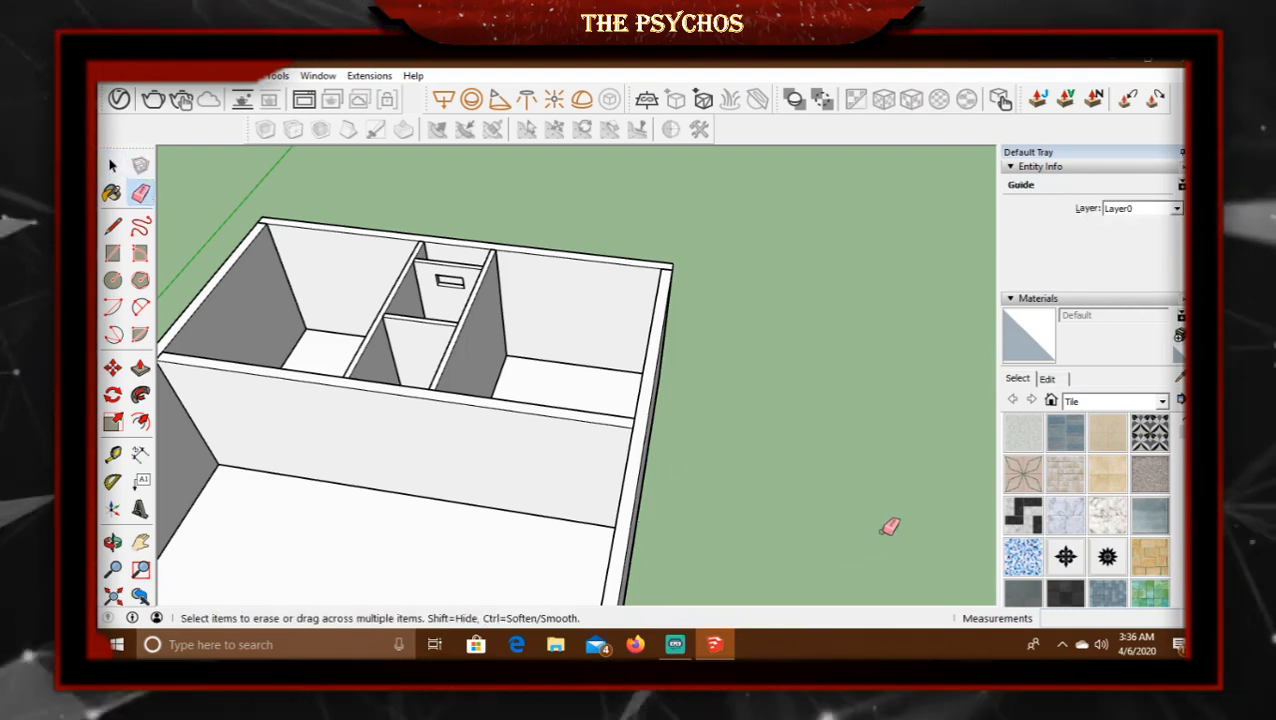
pyautogui.press('Delete')
pyautogui.press('space')
pyautogui.click(1022, 432)
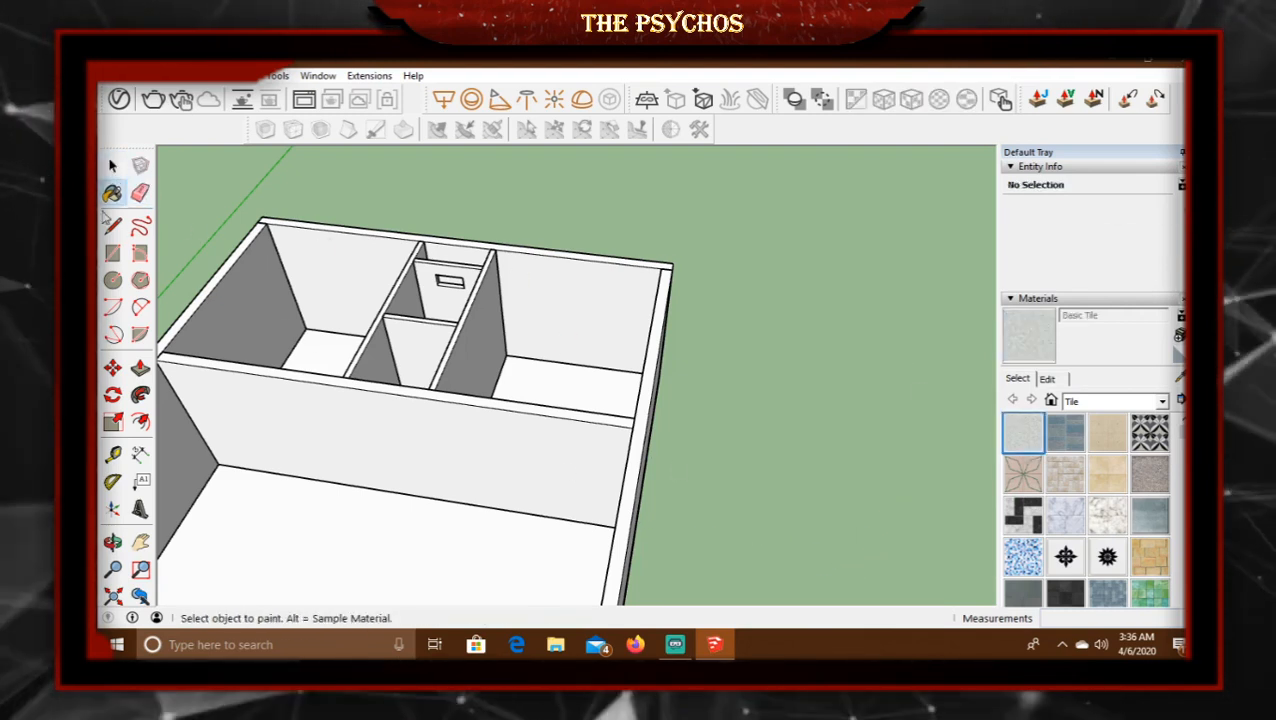
pyautogui.press('space')
# Erase the guide running along the open front edge of the slab.
pyautogui.scroll(-3, 911, 350)
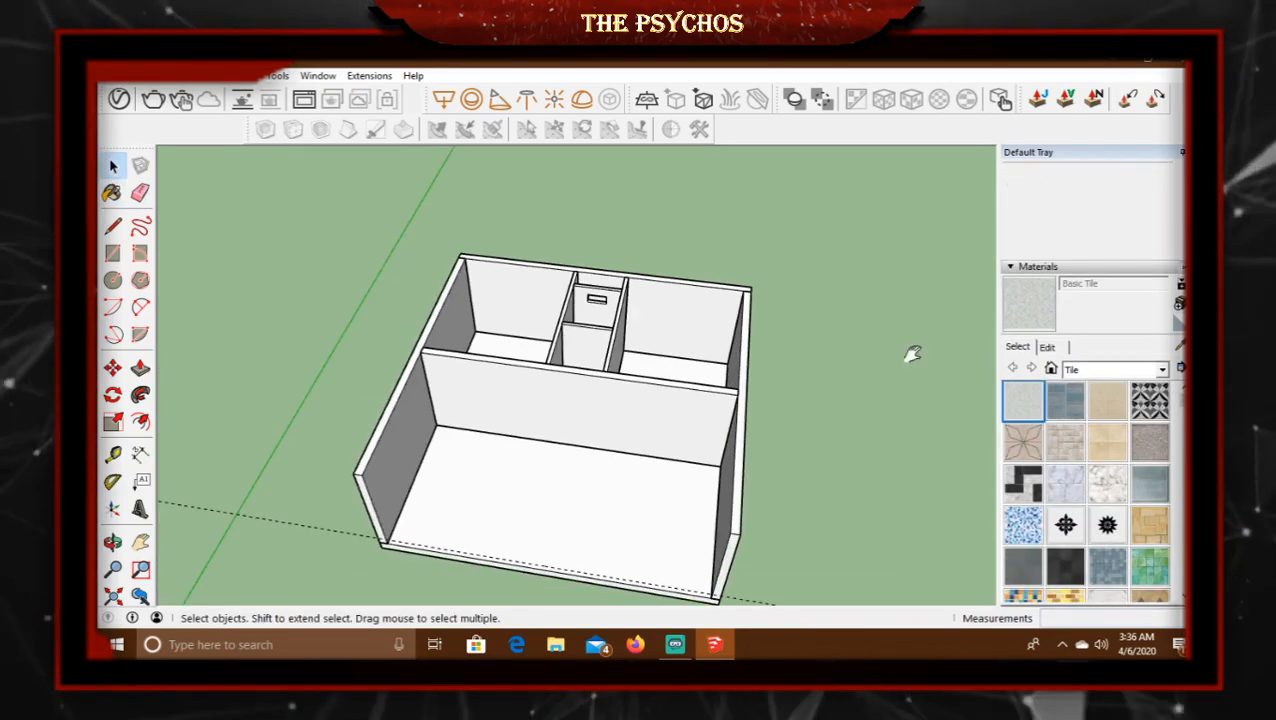
pyautogui.moveTo(911, 353); pyautogui.dragTo(695, 353, button='middle')
pyautogui.scroll(4, 661, 407)
pyautogui.scroll(-3, 590, 393)
pyautogui.scroll(3, 641, 356)
pyautogui.scroll(-2, 638, 316)
pyautogui.scroll(-2, 638, 316)
pyautogui.scroll(4, 720, 425)
pyautogui.scroll(2, 720, 424)
pyautogui.moveTo(720, 424); pyautogui.dragTo(755, 370, button='middle')
pyautogui.scroll(3, 752, 372)
pyautogui.scroll(-3, 740, 320)
pyautogui.moveTo(667, 313)
pyautogui.mouseDown(button='middle')
pyautogui.moveTo(778, 407)
pyautogui.moveTo(698, 424)
pyautogui.mouseUp(button='middle')
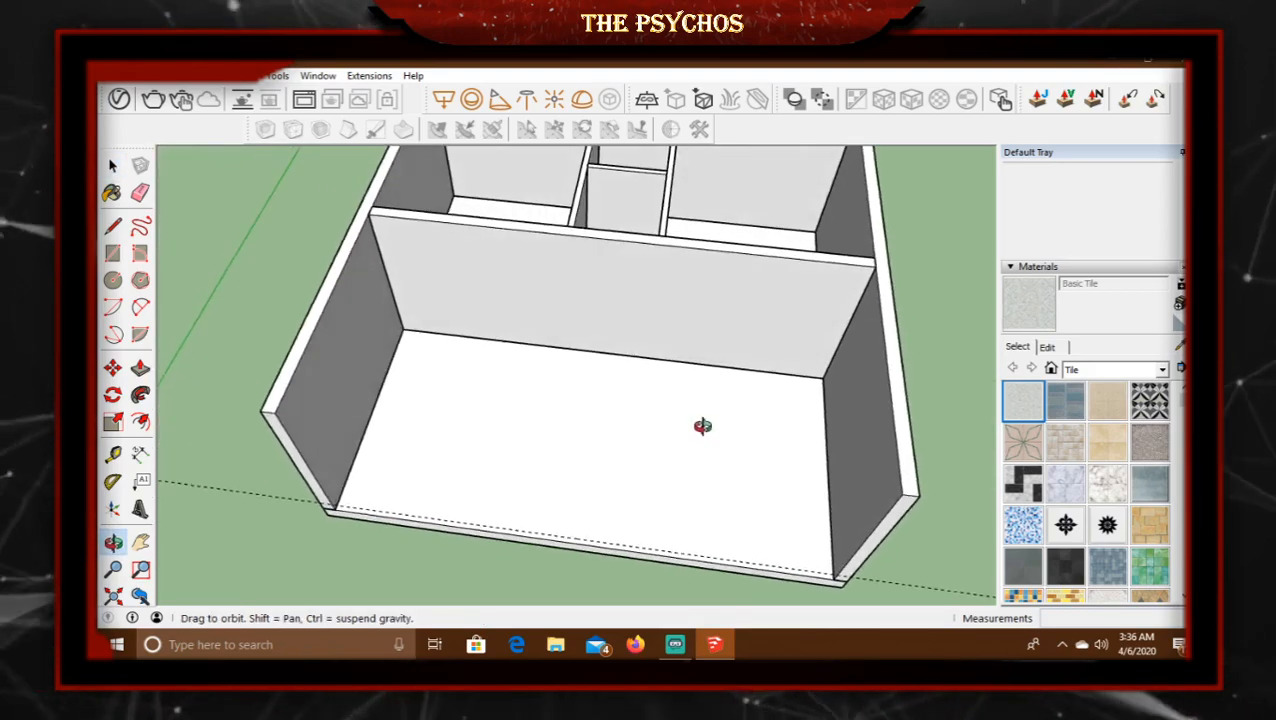
pyautogui.scroll(2, 877, 490)
pyautogui.scroll(2, 854, 441)
pyautogui.moveTo(854, 441)
pyautogui.mouseDown(button='middle')
pyautogui.moveTo(777, 453)
pyautogui.moveTo(874, 487)
pyautogui.moveTo(903, 421)
pyautogui.moveTo(760, 393)
pyautogui.moveTo(755, 439)
pyautogui.moveTo(450, 450)
pyautogui.moveTo(406, 388)
pyautogui.moveTo(676, 376)
pyautogui.mouseUp(button='middle')
pyautogui.scroll(-2, 760, 385)
pyautogui.click(134, 202)
pyautogui.click(199, 390)
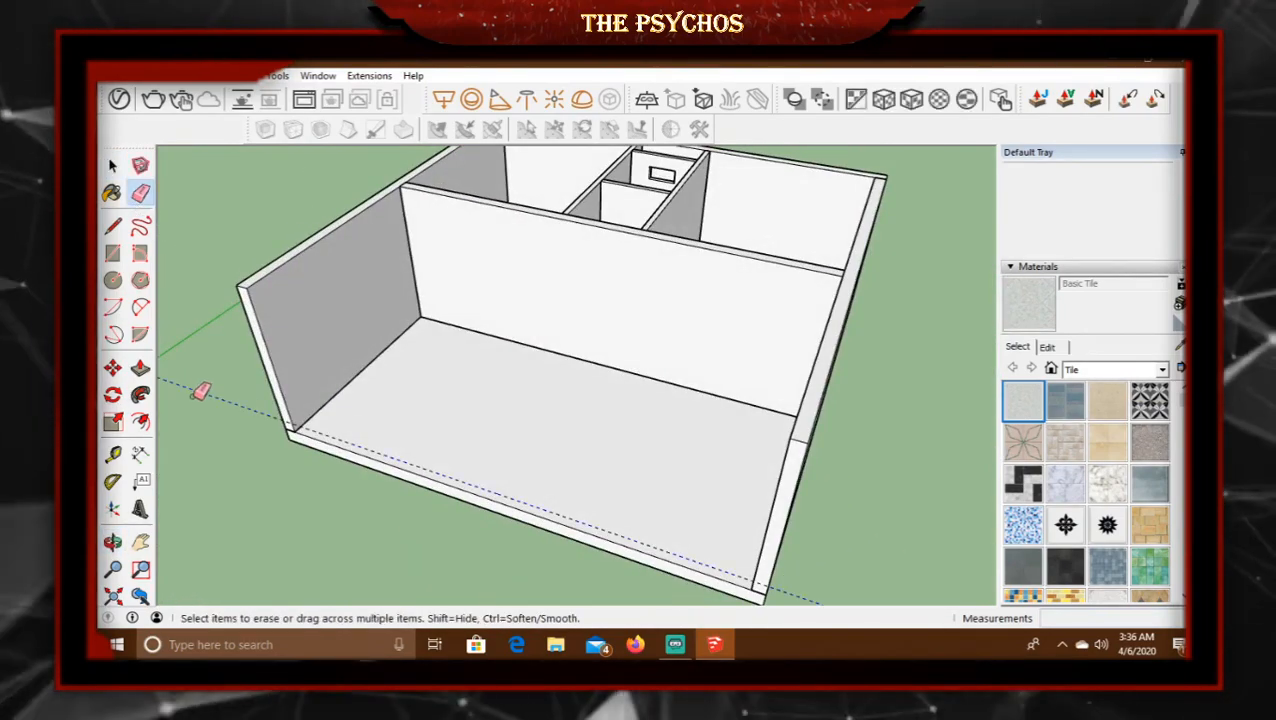
# Place a guide 9" inside the slab's open front edge and a parallel guide 7' further into the large room.
pyautogui.click(113, 478)
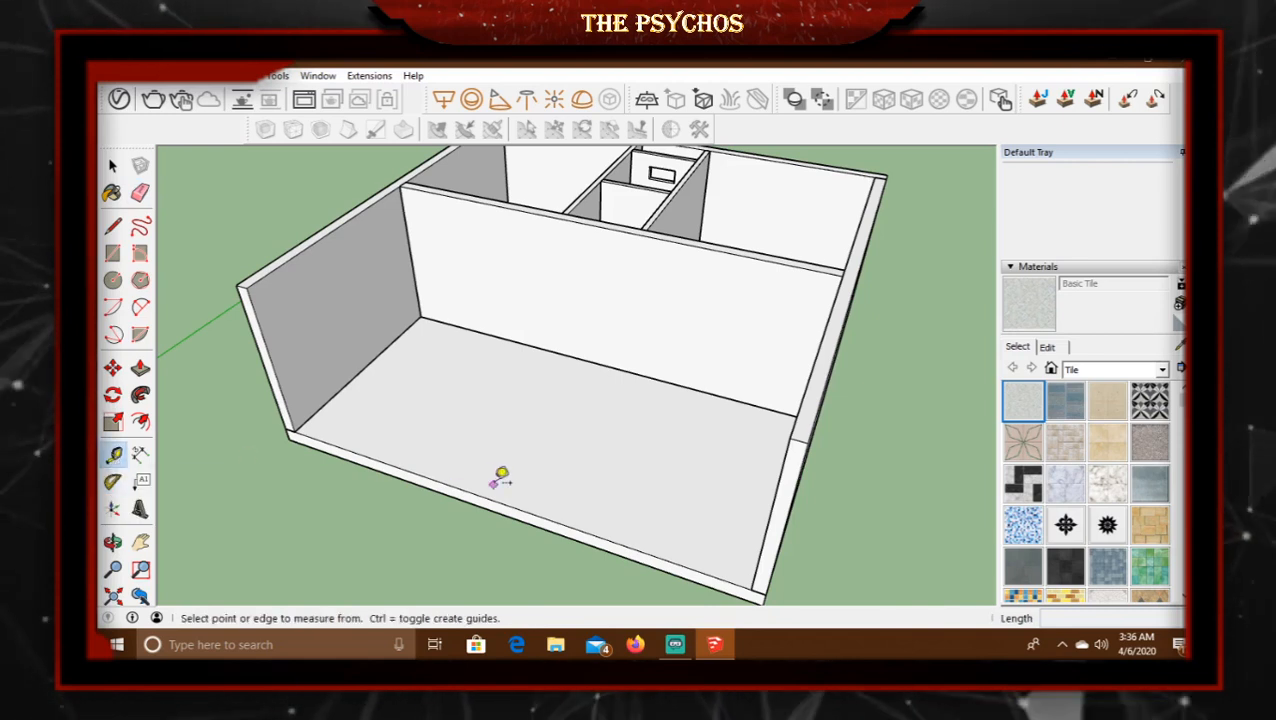
pyautogui.click(460, 486)
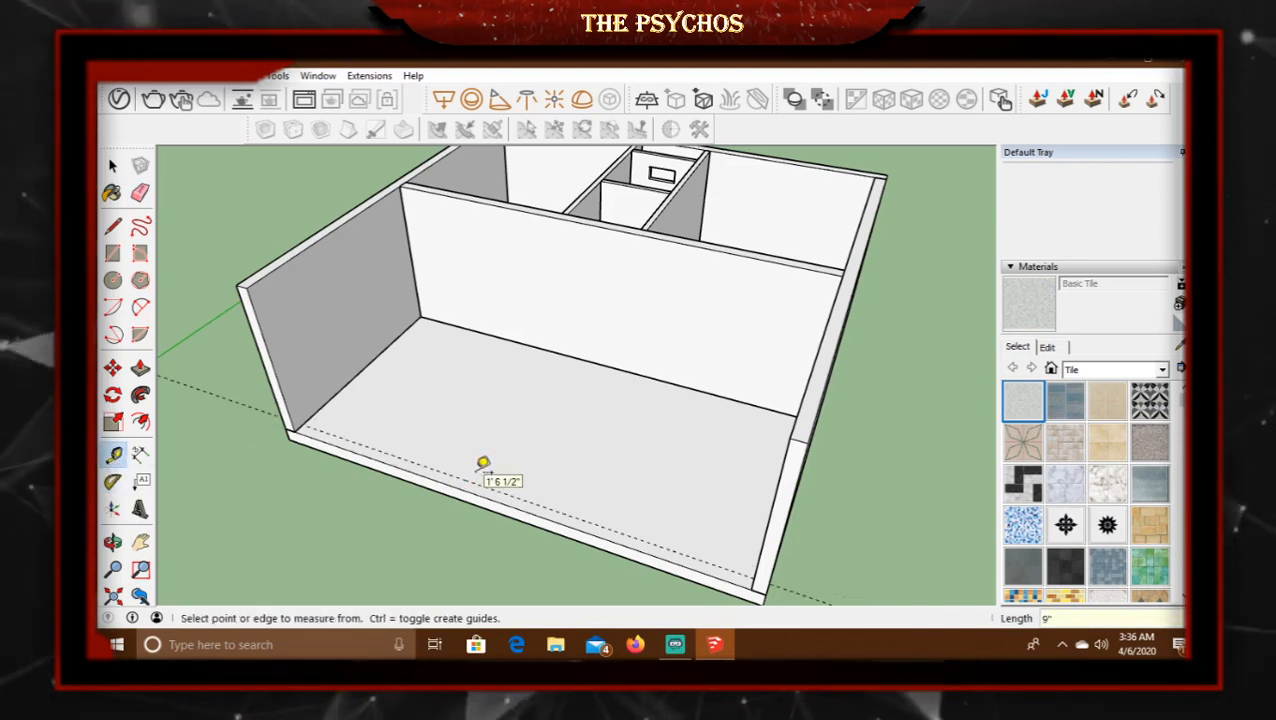
pyautogui.click(659, 542)
pyautogui.moveTo(709, 473); pyautogui.dragTo(815, 432, button='middle')
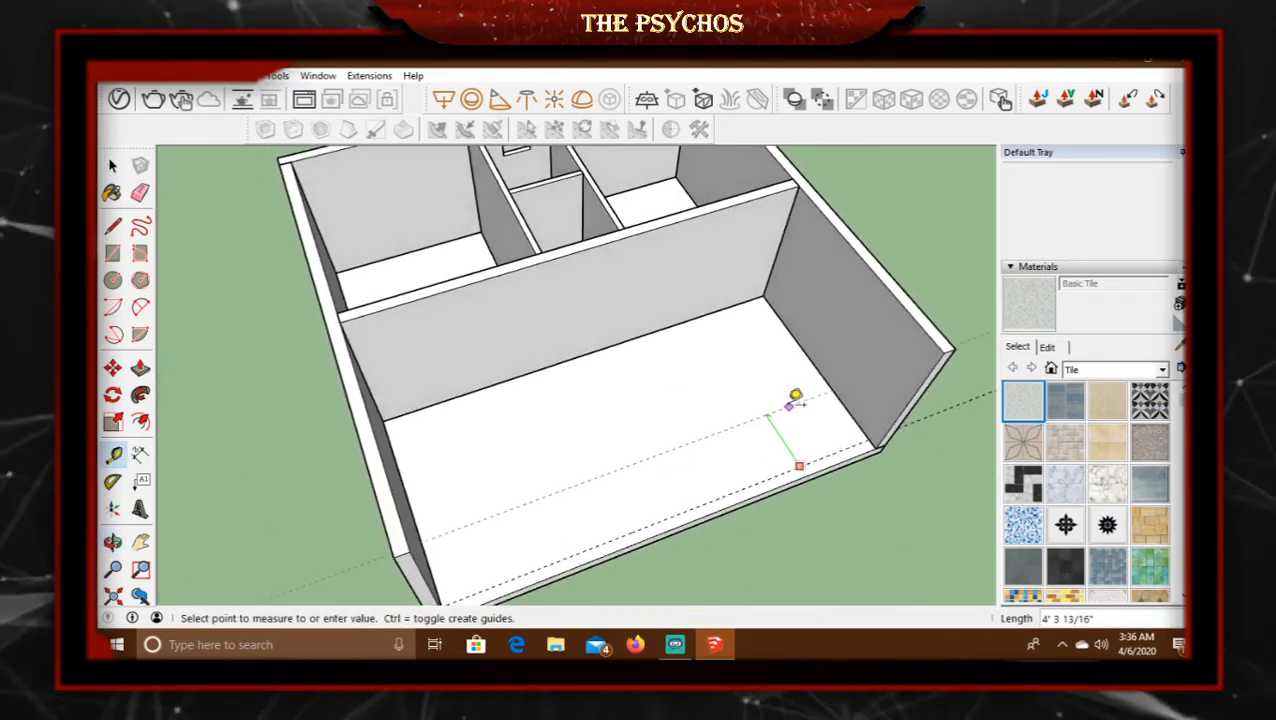
pyautogui.moveTo(766, 378); pyautogui.dragTo(775, 415, button='middle')
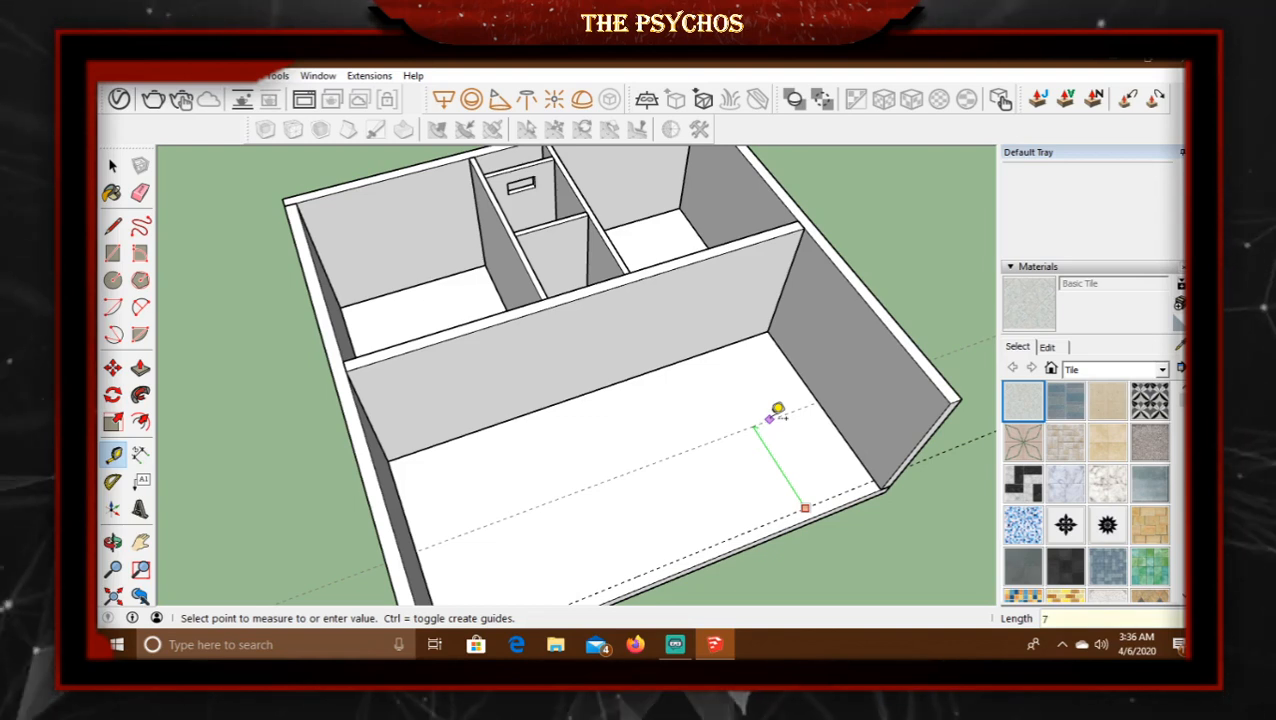
pyautogui.click(778, 411)
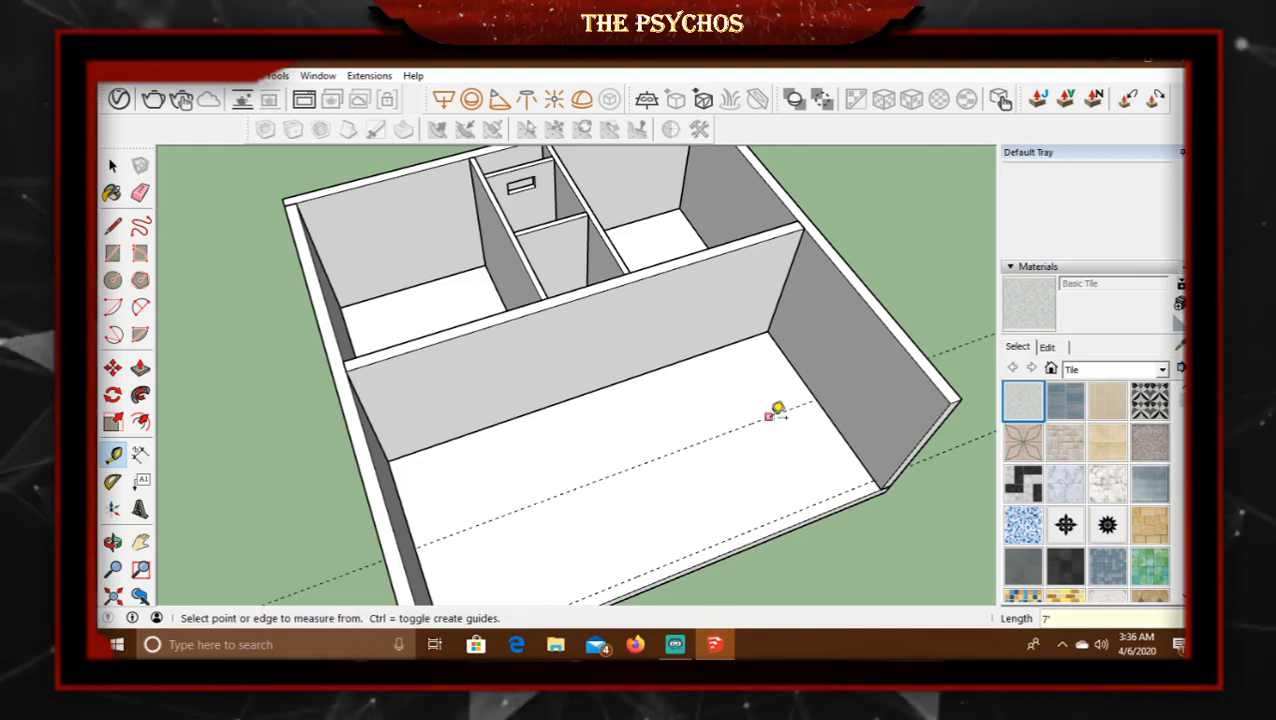
# Place a guide 8' from the side wall's inner base edge, and offset both the 7' and 8' guides a further 9".
pyautogui.click(840, 432)
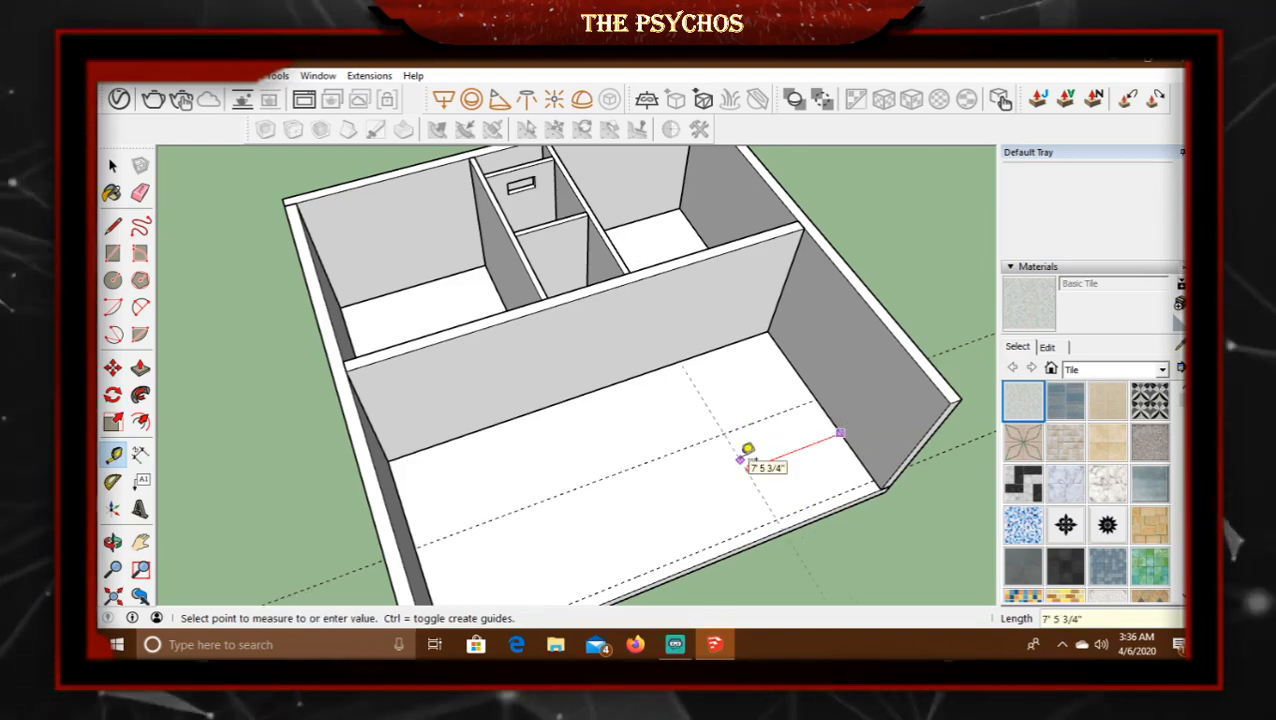
pyautogui.click(740, 459)
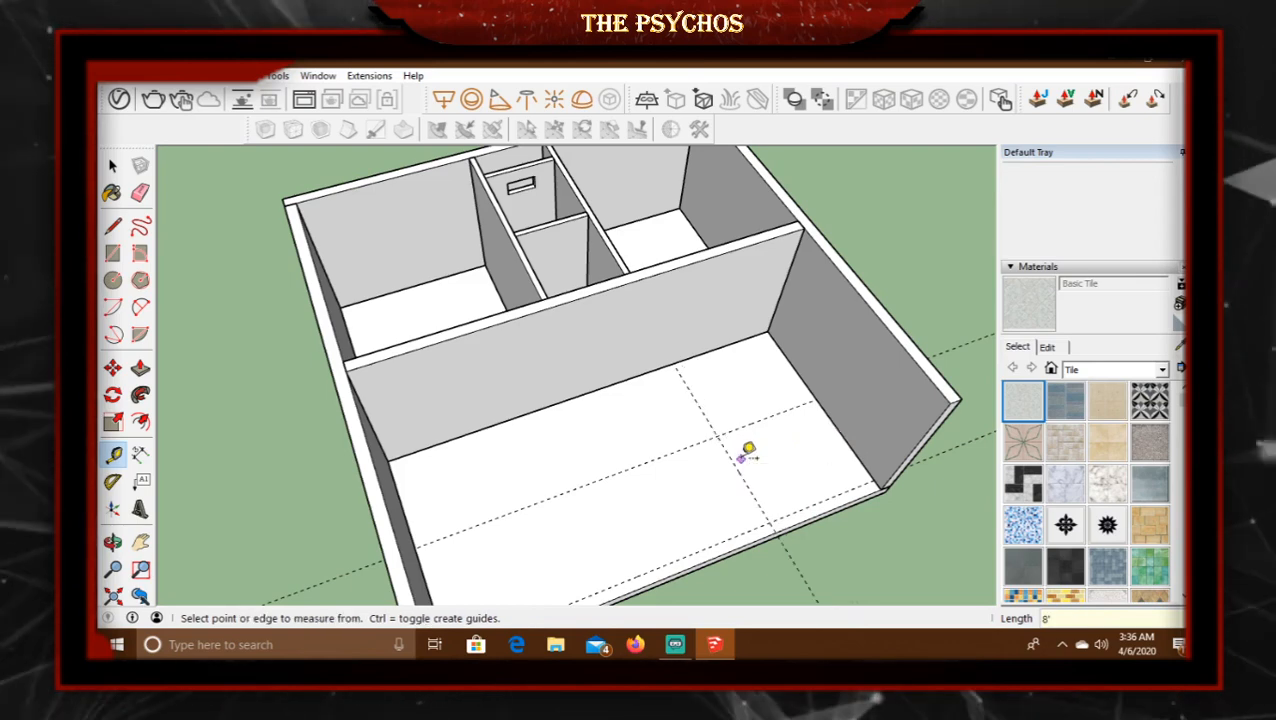
pyautogui.moveTo(860, 490); pyautogui.dragTo(809, 470, button='middle')
pyautogui.scroll(6, 809, 470)
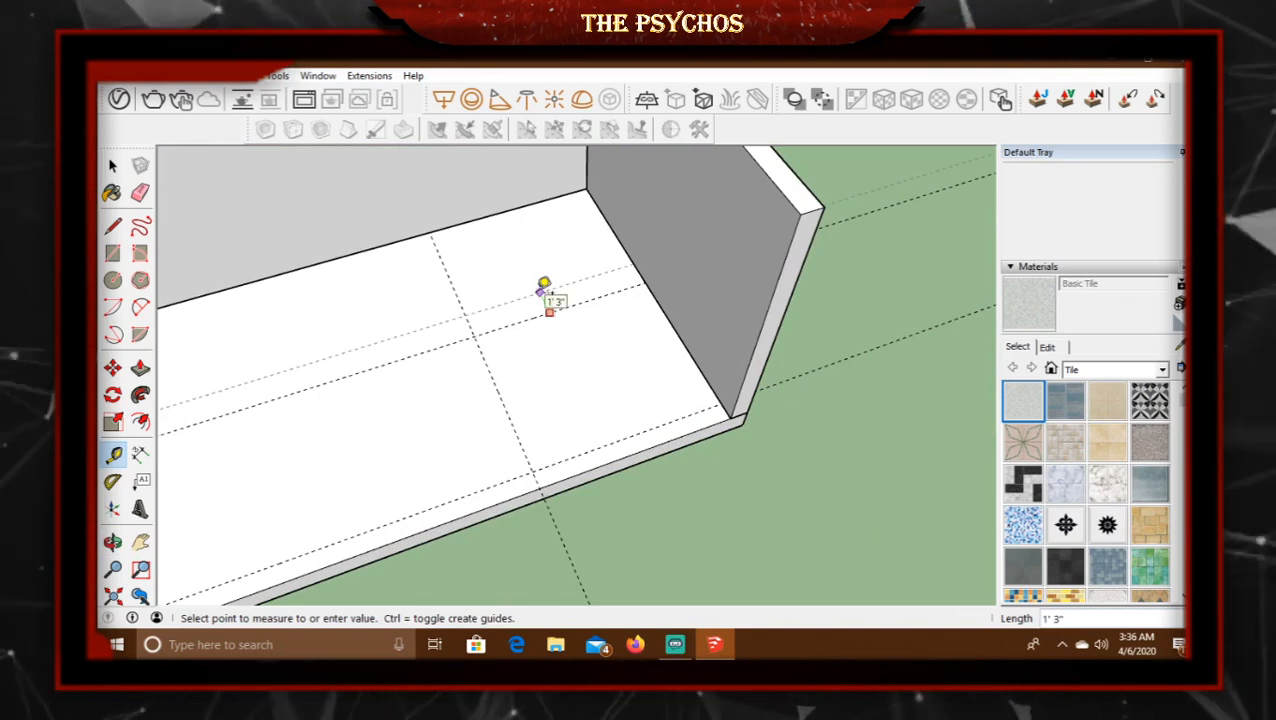
pyautogui.write('9')
pyautogui.press('Return')
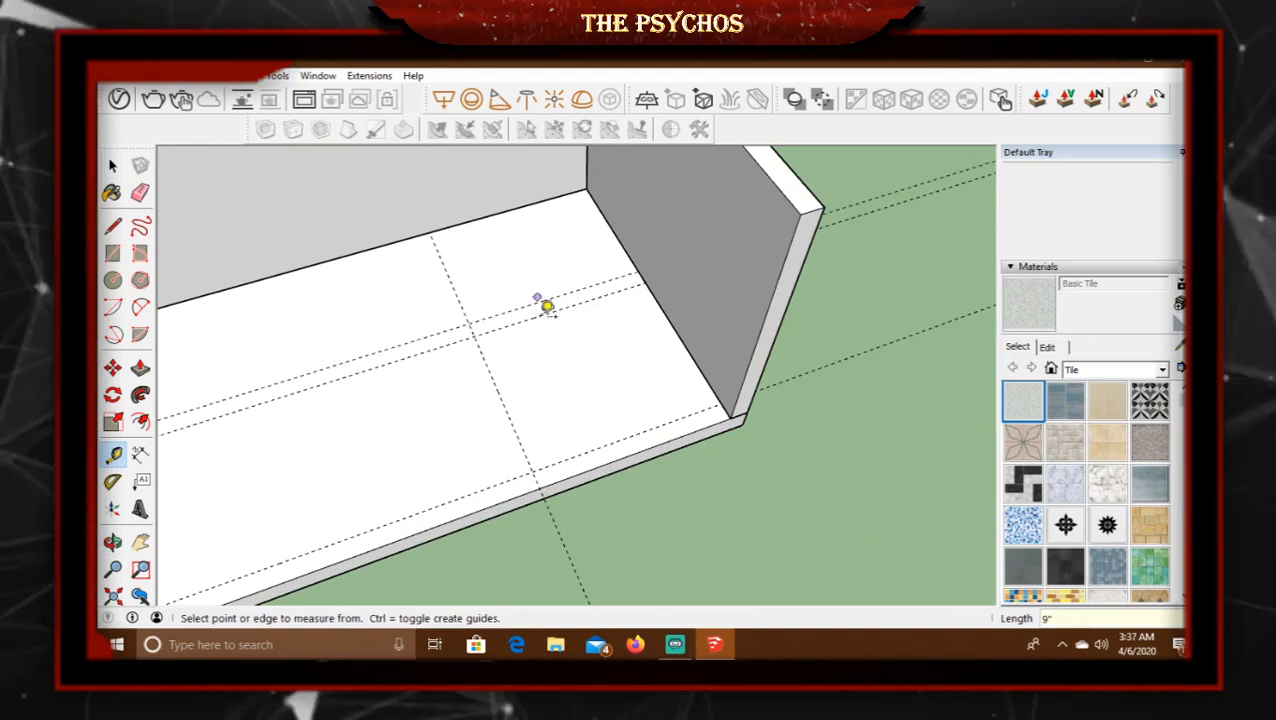
pyautogui.click(470, 380)
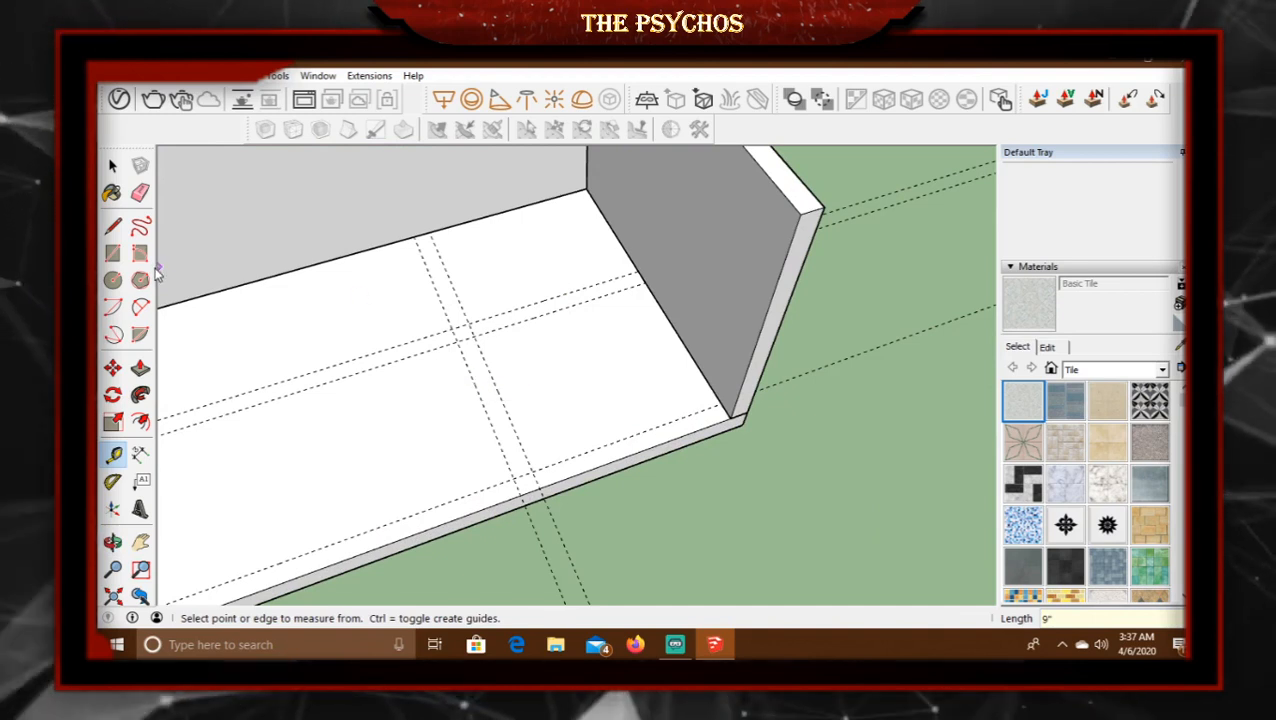
# Draw an 8' 9" by 9" rectangle between the guides from the side wall to the guide crossing, and group it.
pyautogui.click(113, 253)
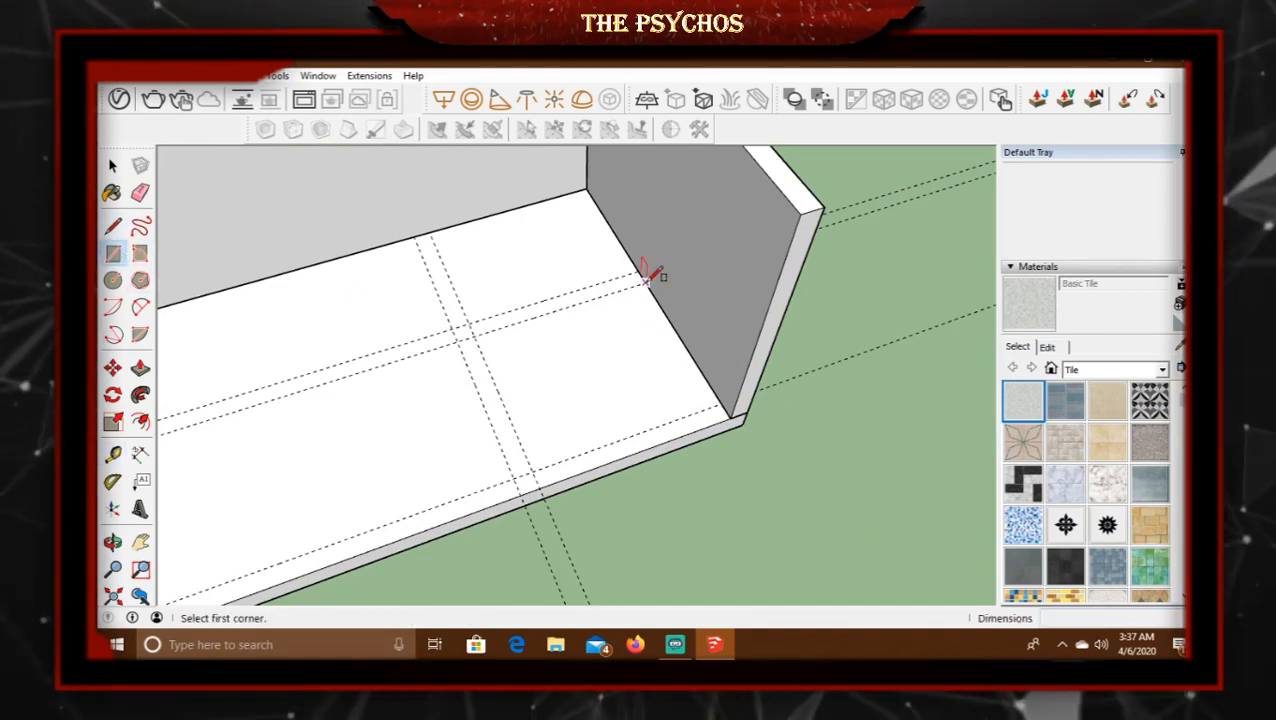
pyautogui.click(640, 270)
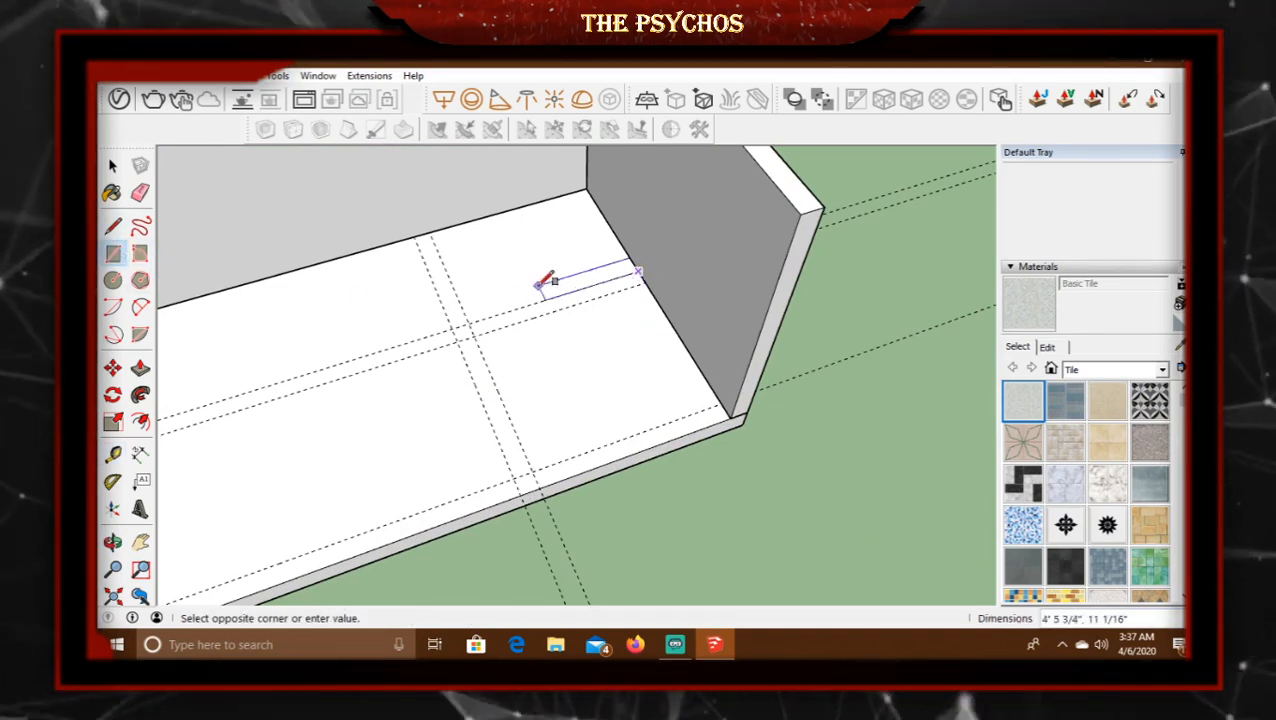
pyautogui.click(461, 333)
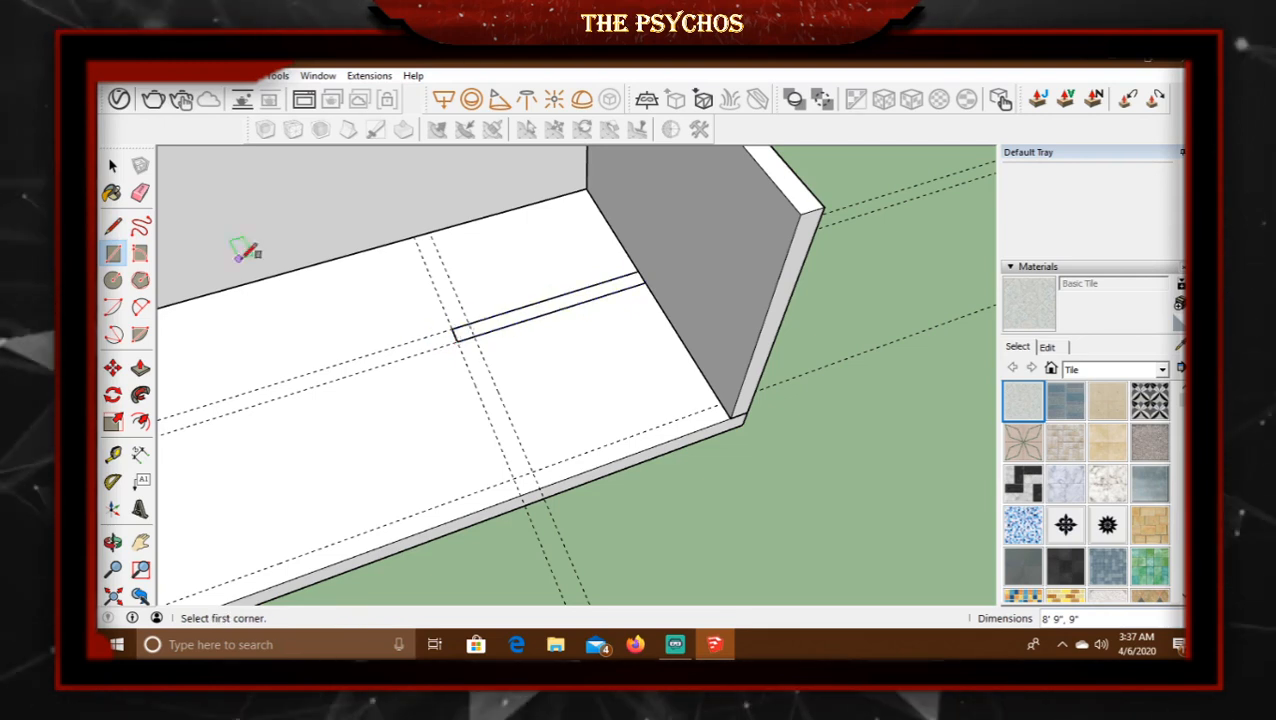
pyautogui.click(112, 167)
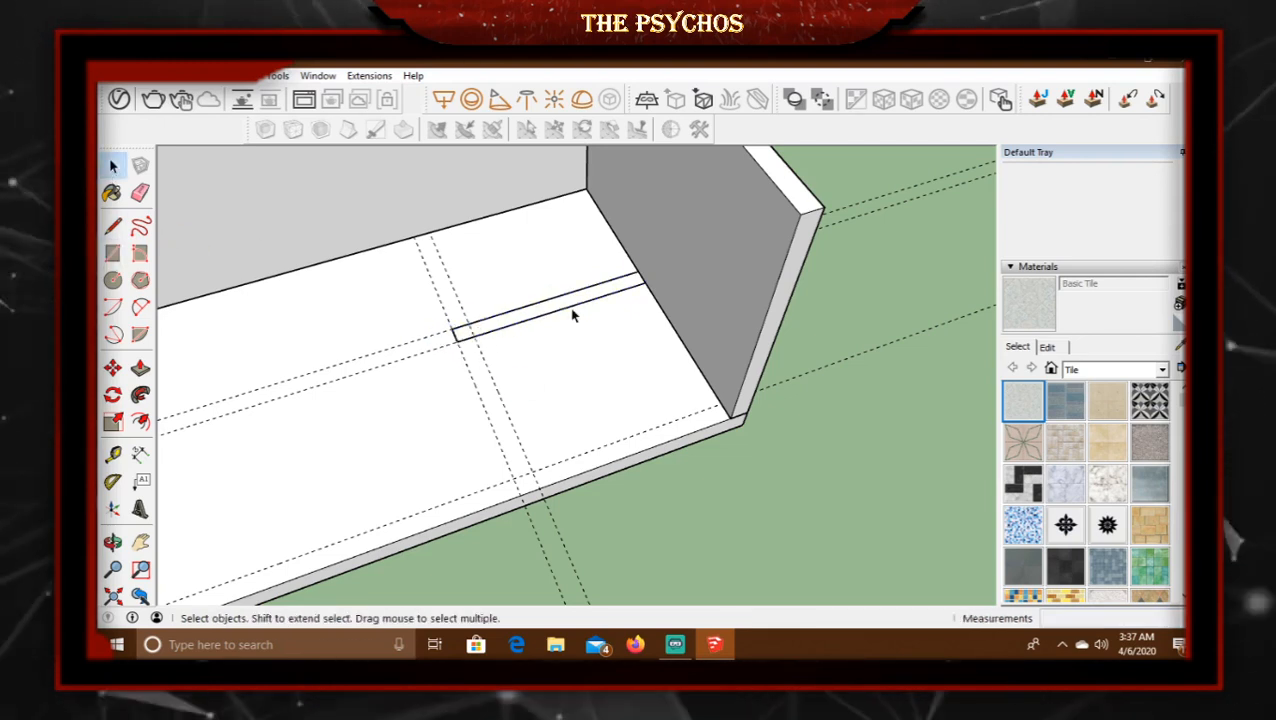
pyautogui.doubleClick(558, 305)
pyautogui.rightClick(557, 306)
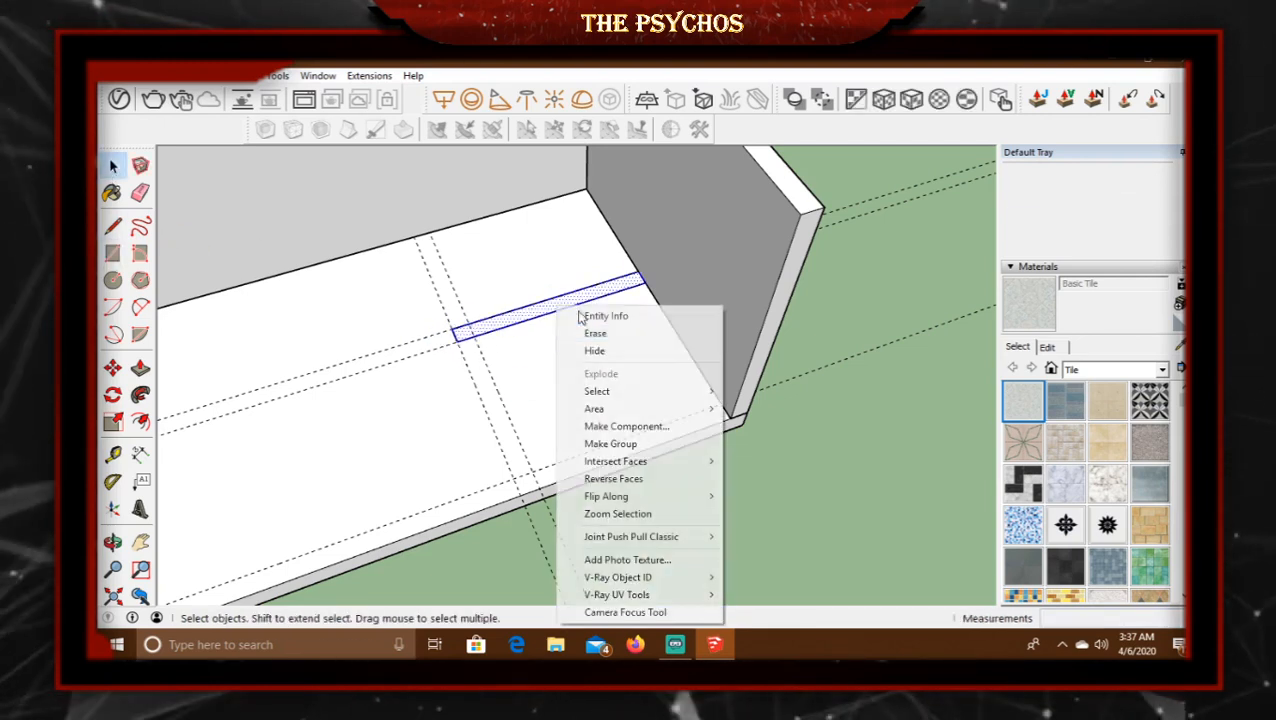
pyautogui.click(674, 444)
# Draw a 7' by 9" rectangle from the grouped strip's free end to the front guide, and make it a group.
pyautogui.click(112, 253)
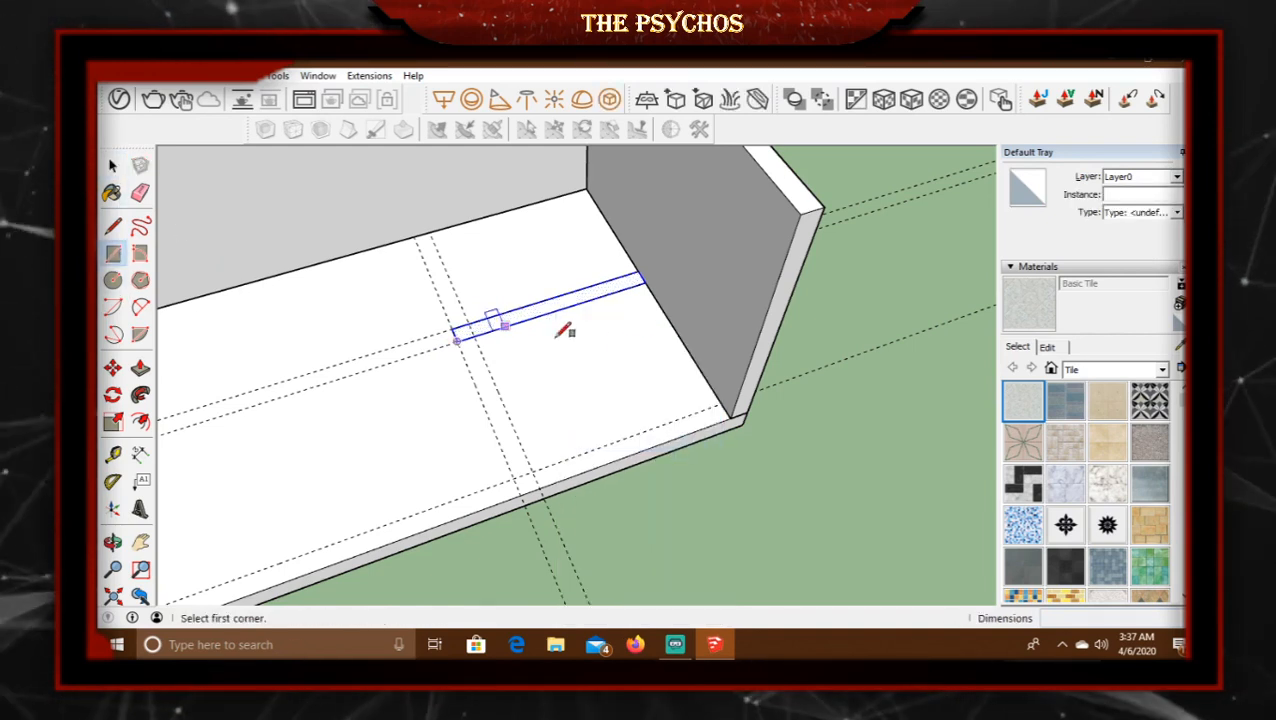
pyautogui.click(456, 341)
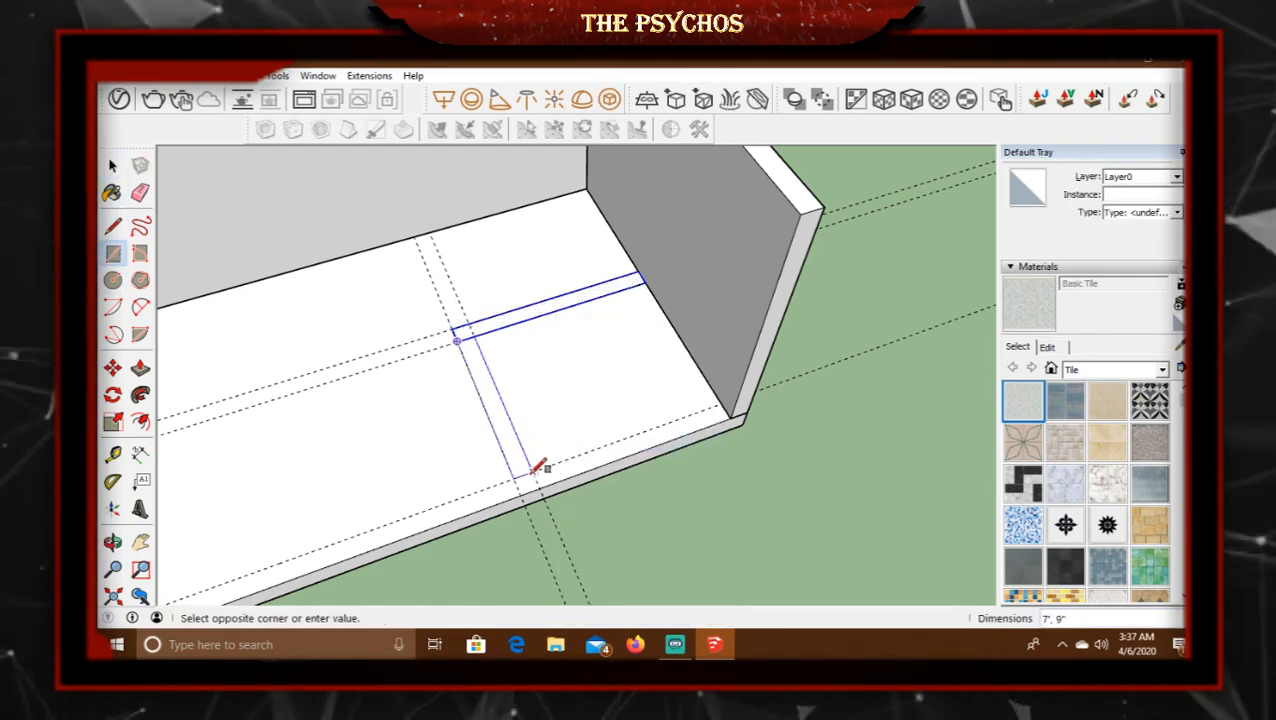
pyautogui.click(528, 474)
pyautogui.click(112, 167)
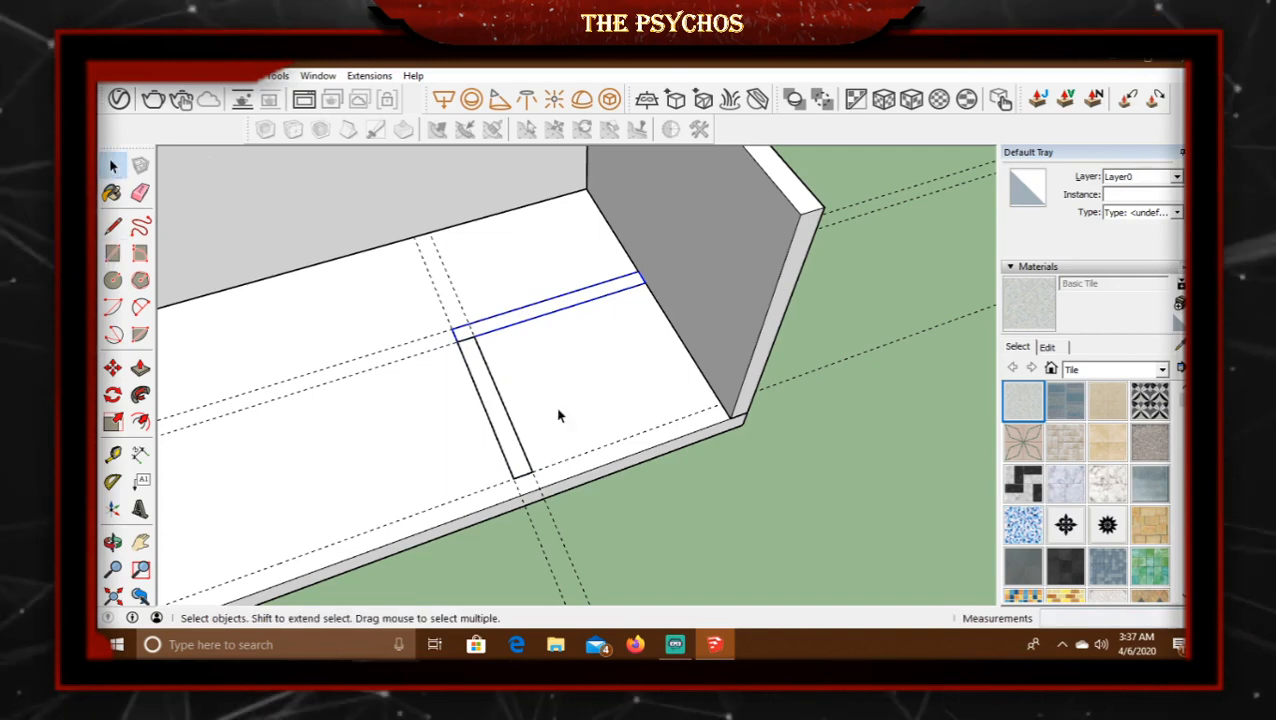
pyautogui.rightClick(507, 447)
pyautogui.click(578, 259)
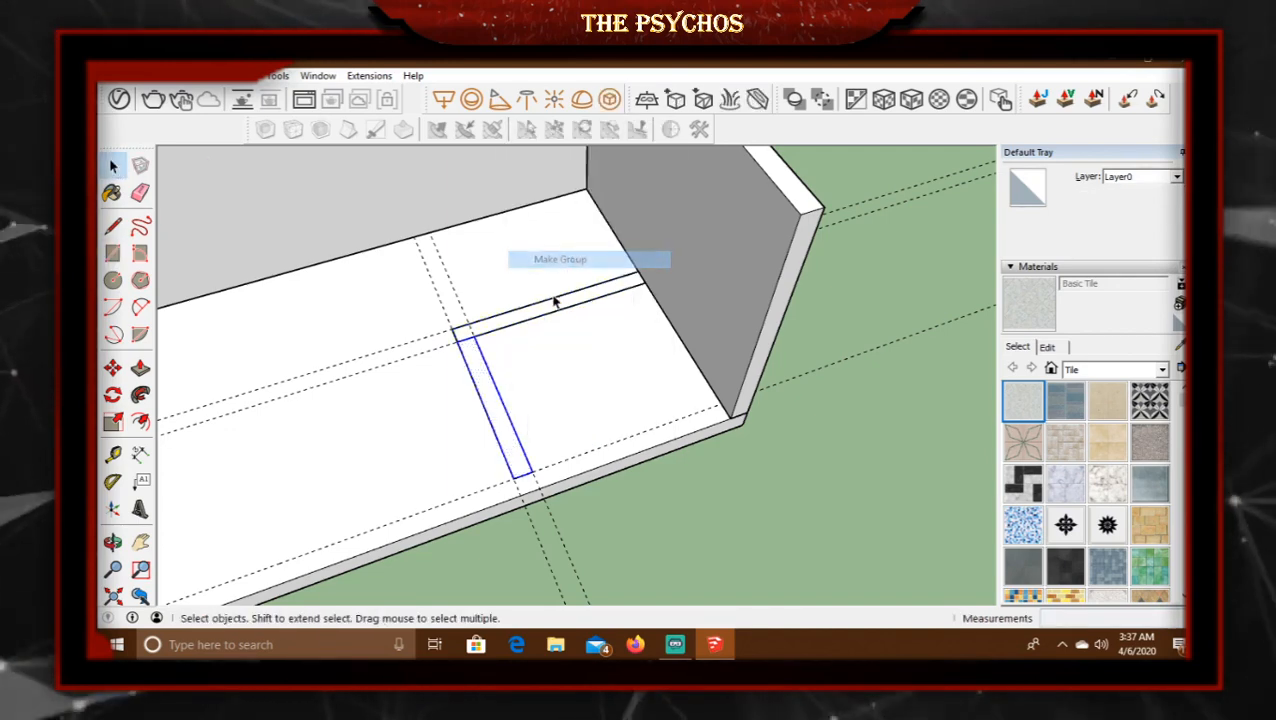
# Open the 8' 9" strip's group, pull its face up to the height of the outer wall, and close the group.
pyautogui.doubleClick(536, 312)
pyautogui.moveTo(537, 313); pyautogui.dragTo(545, 368, button='middle')
pyautogui.click(140, 368)
pyautogui.click(513, 433)
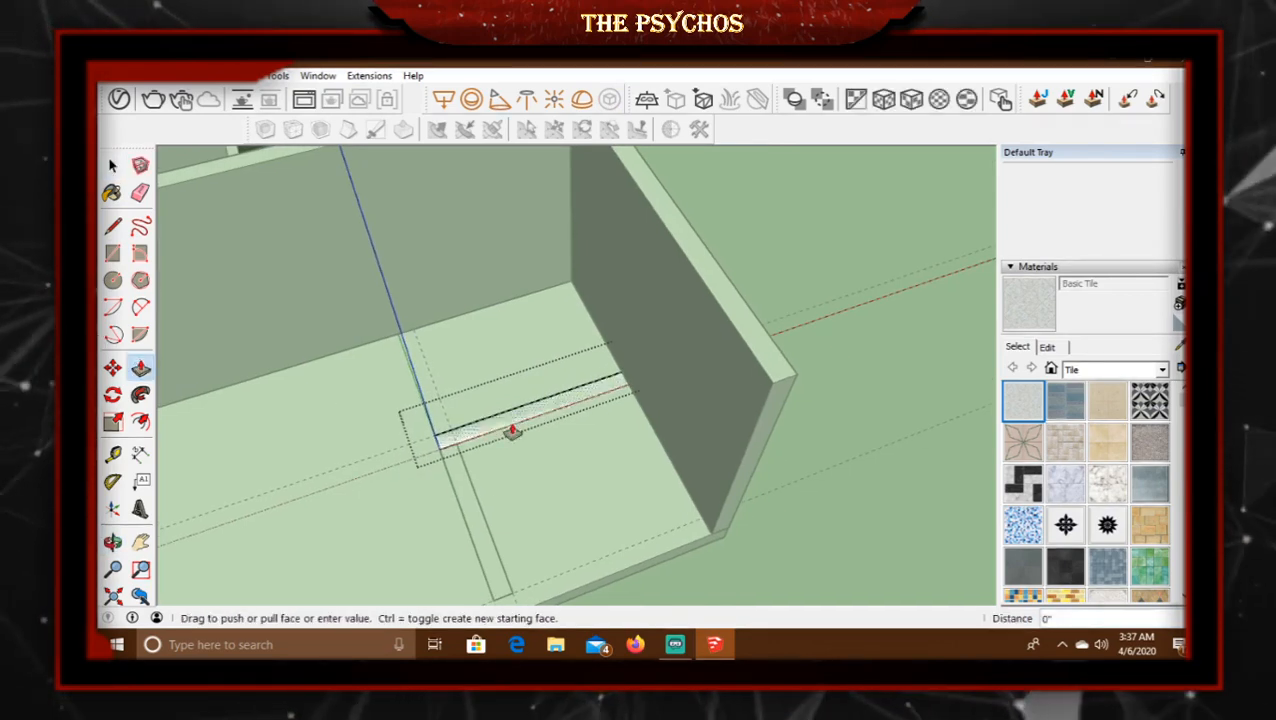
pyautogui.click(632, 450)
pyautogui.press('space')
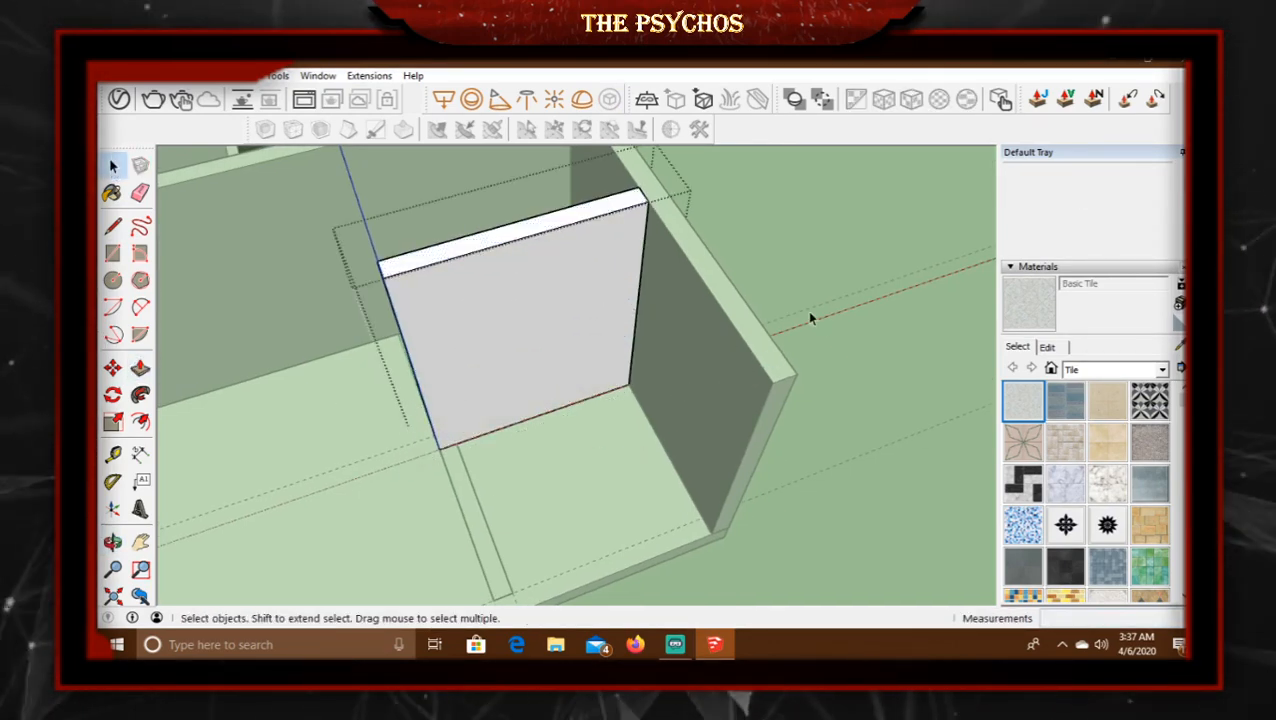
pyautogui.click(806, 310)
# Open the 7' strip's group, pull its face up 11' to match the adjoining wall, and close the group.
pyautogui.doubleClick(489, 519)
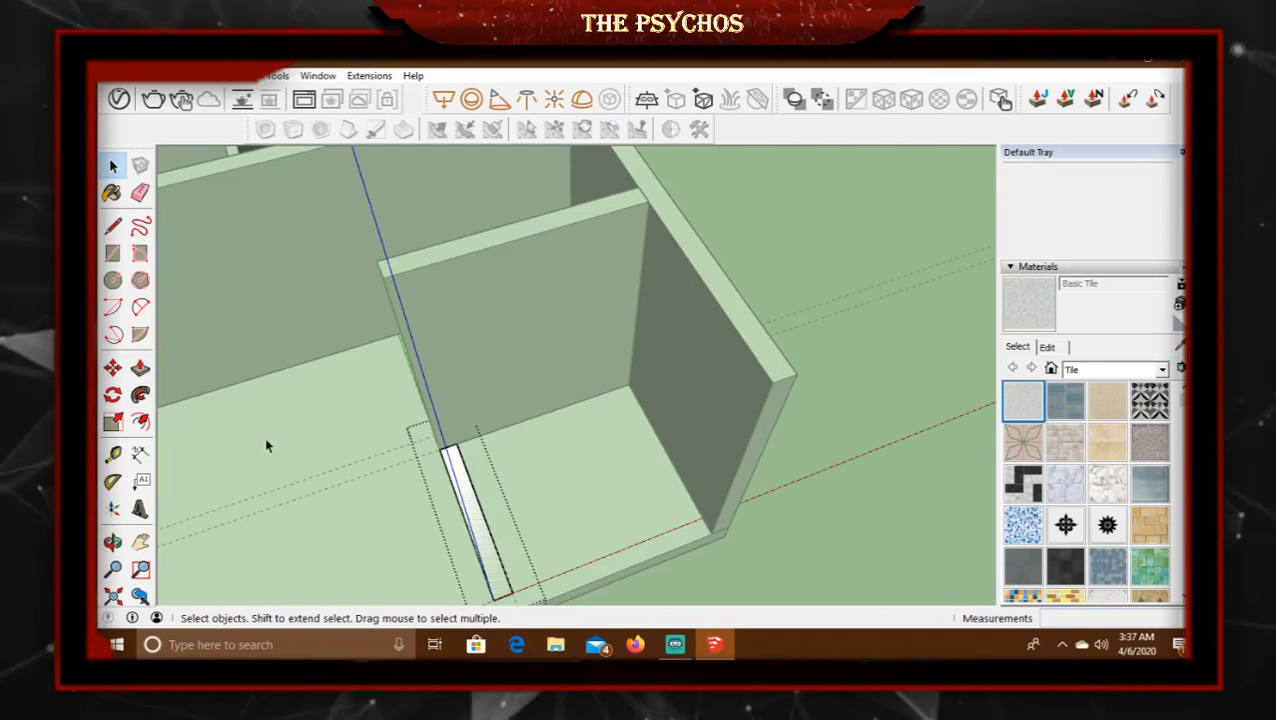
pyautogui.click(140, 368)
pyautogui.click(484, 527)
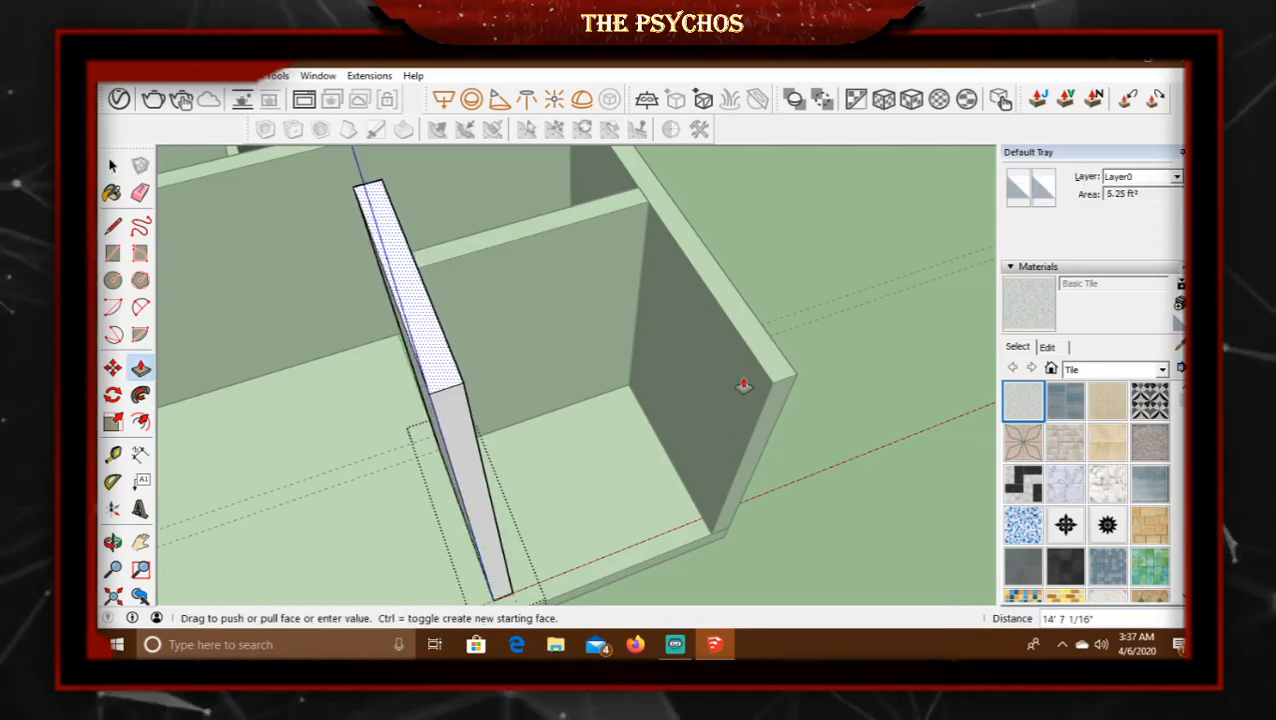
pyautogui.click(760, 370)
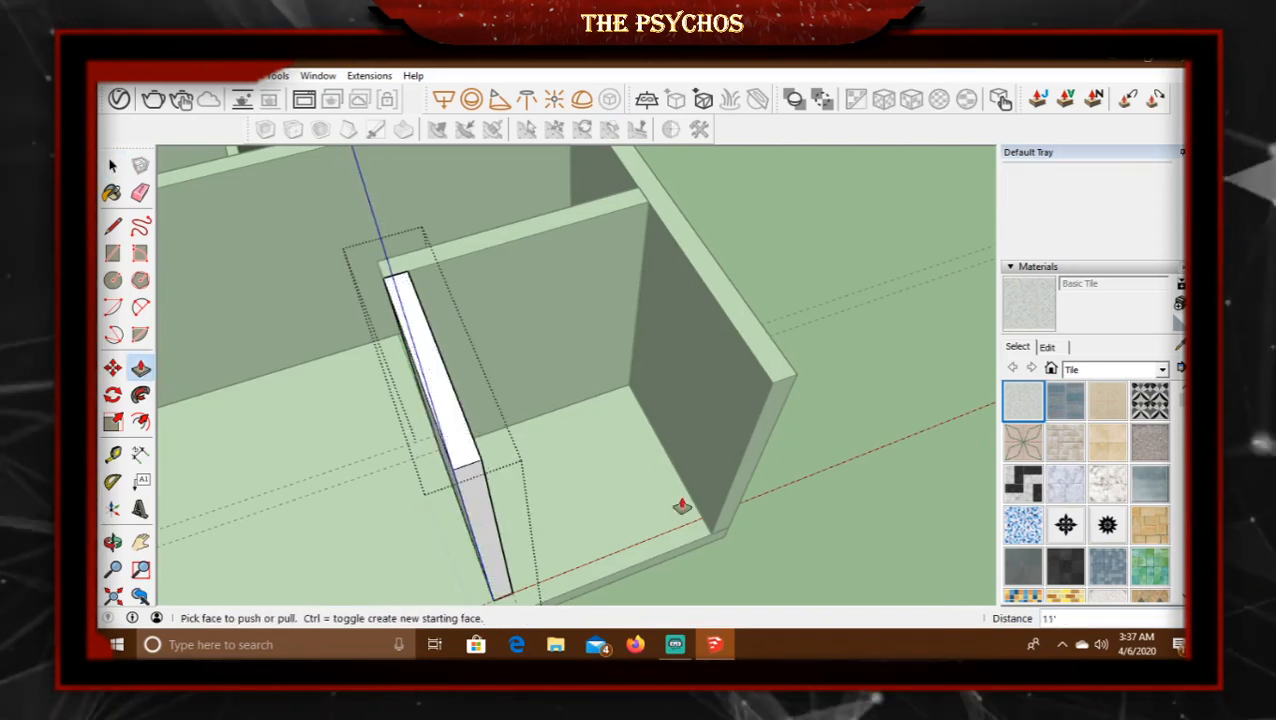
pyautogui.scroll(-2, 682, 507)
pyautogui.moveTo(682, 507); pyautogui.dragTo(803, 503, button='middle')
pyautogui.click(113, 167)
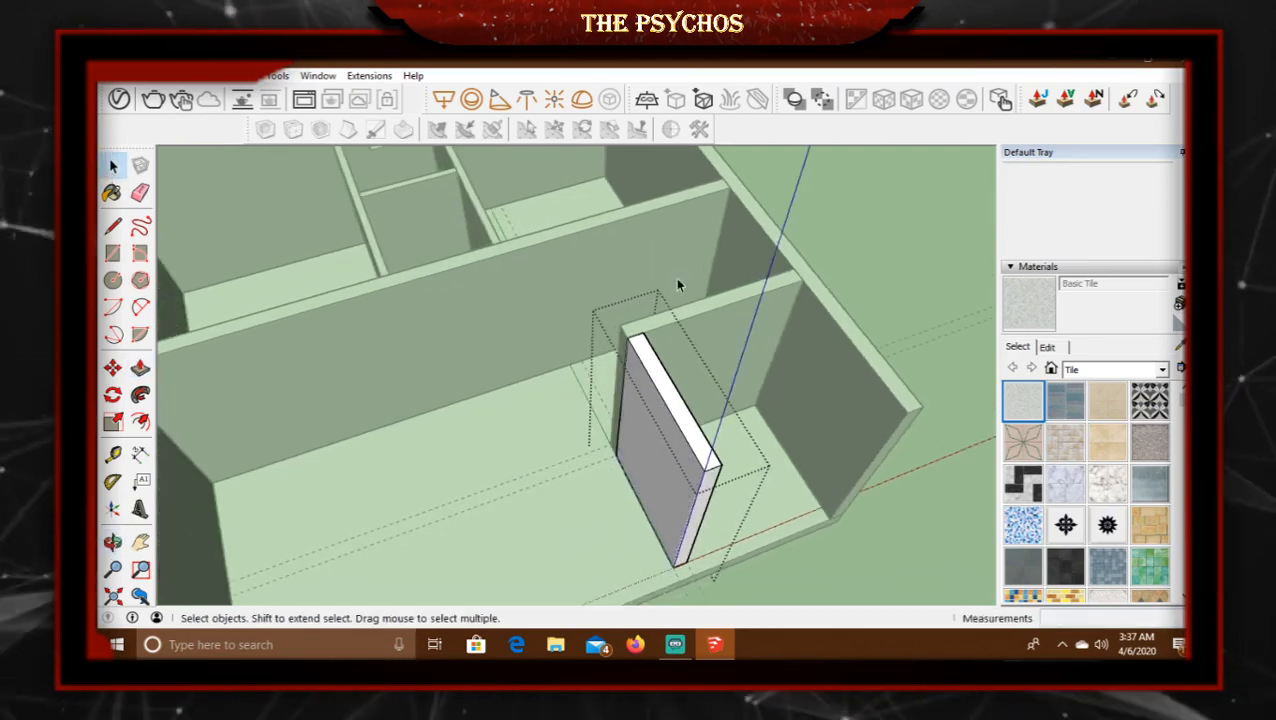
pyautogui.click(903, 277)
# Examine the two new front-room walls and the whole building from different sides.
pyautogui.scroll(-3, 865, 441)
pyautogui.moveTo(865, 441); pyautogui.dragTo(500, 484, button='middle')
pyautogui.scroll(3, 729, 444)
pyautogui.scroll(-3, 729, 444)
pyautogui.moveTo(739, 471)
pyautogui.mouseDown()
pyautogui.moveTo(635, 476)
pyautogui.moveTo(803, 464)
pyautogui.moveTo(565, 497)
pyautogui.mouseUp()
pyautogui.moveTo(565, 497); pyautogui.dragTo(758, 389, button='middle')
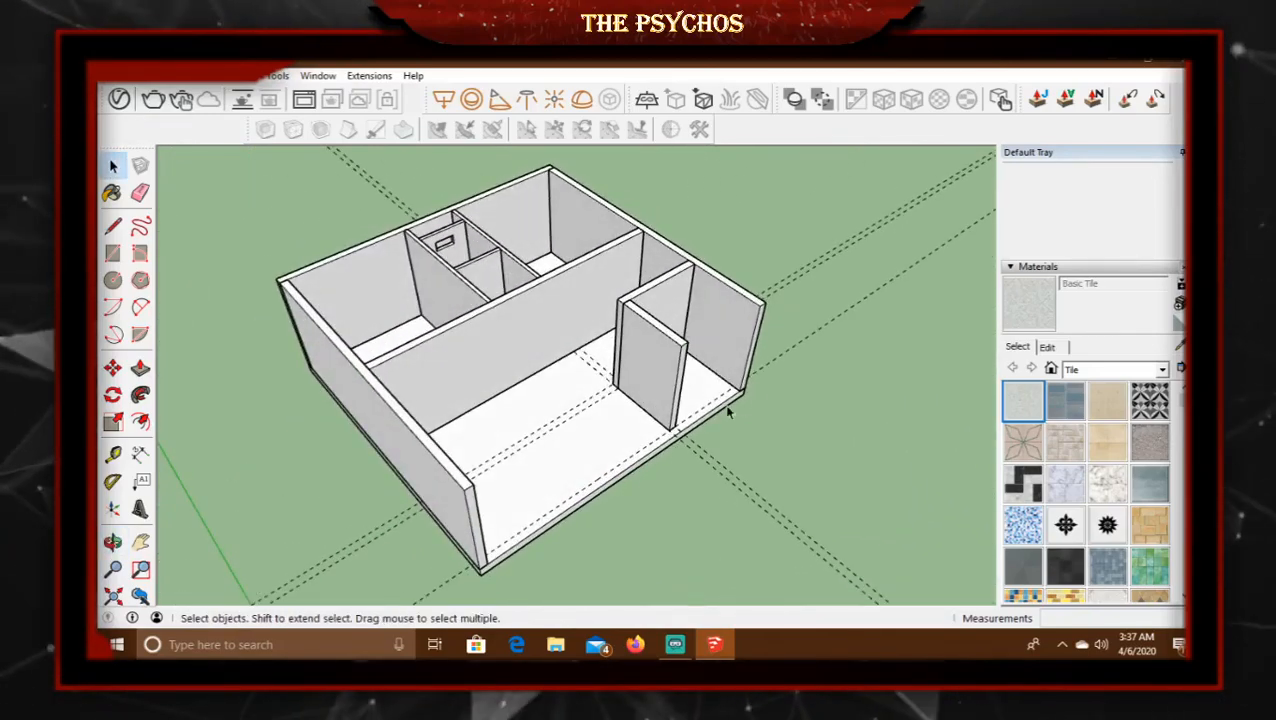
pyautogui.scroll(1, 527, 524)
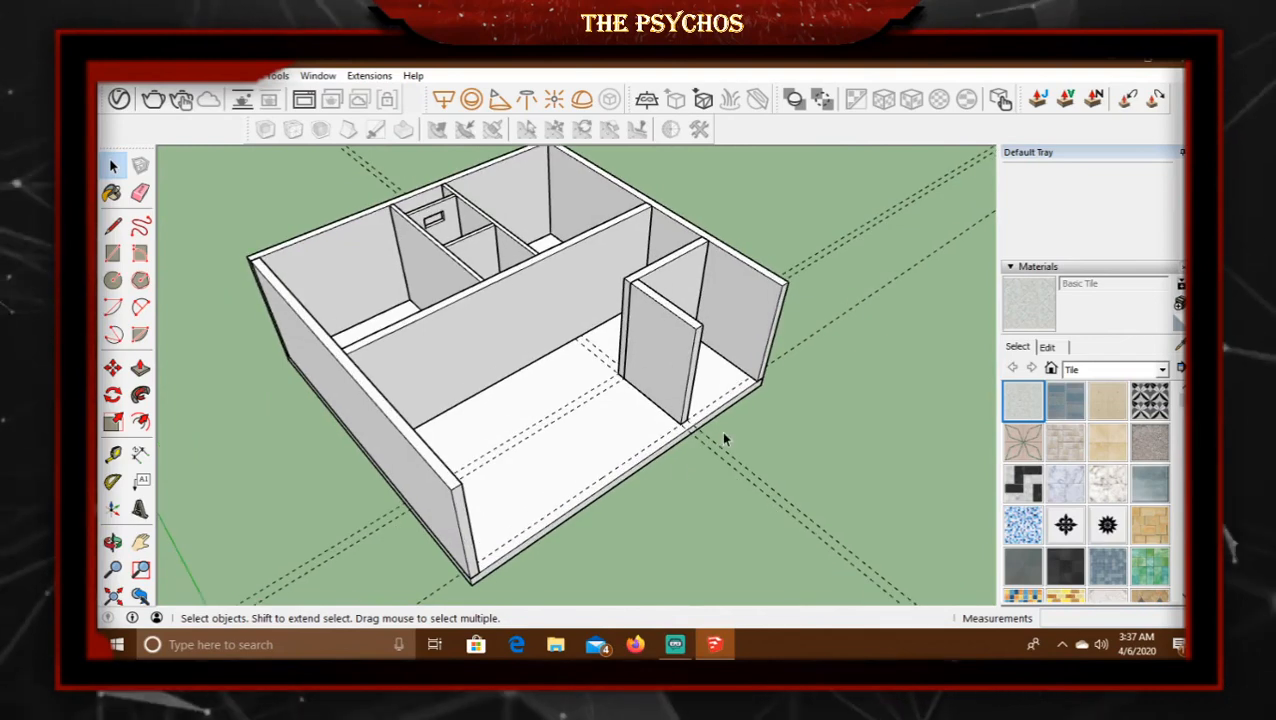
pyautogui.scroll(-2, 721, 431)
pyautogui.moveTo(746, 433); pyautogui.dragTo(420, 470, button='middle')
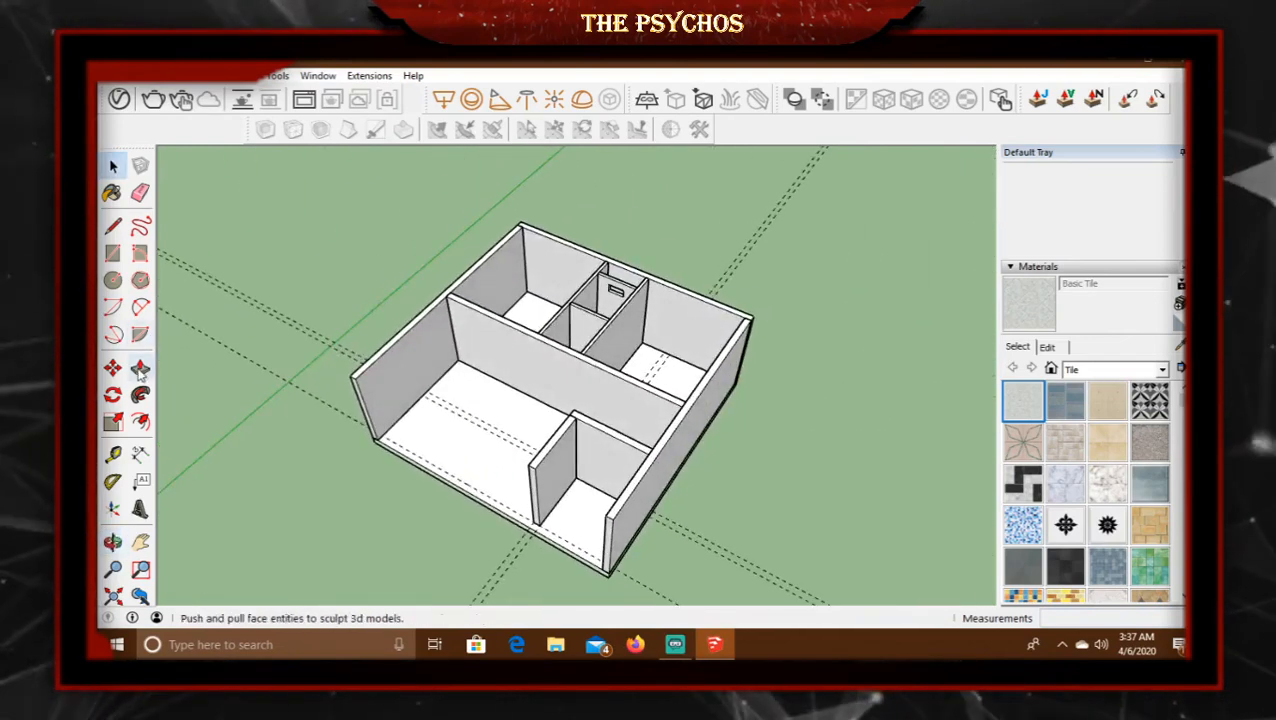
# Draw a 29' 6" by 9" rectangle along the open front edge between the side walls, and make it a group.
pyautogui.click(113, 253)
pyautogui.scroll(5, 478, 535)
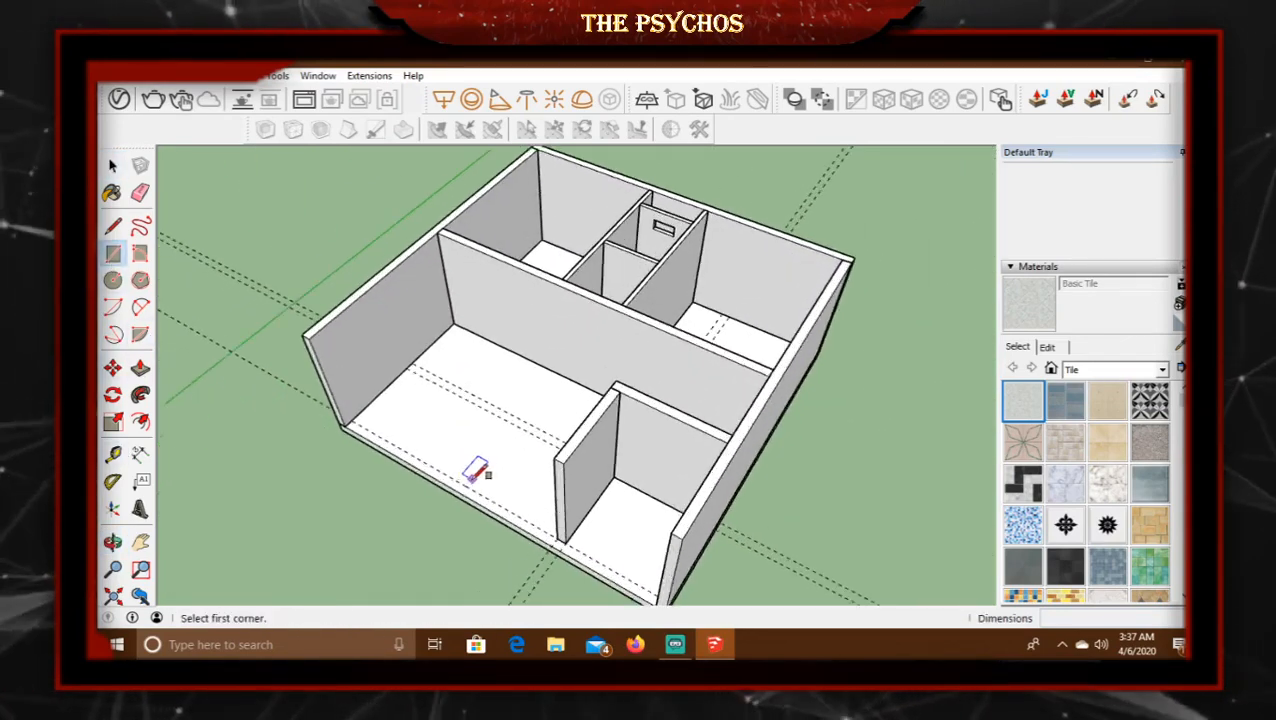
pyautogui.click(346, 413)
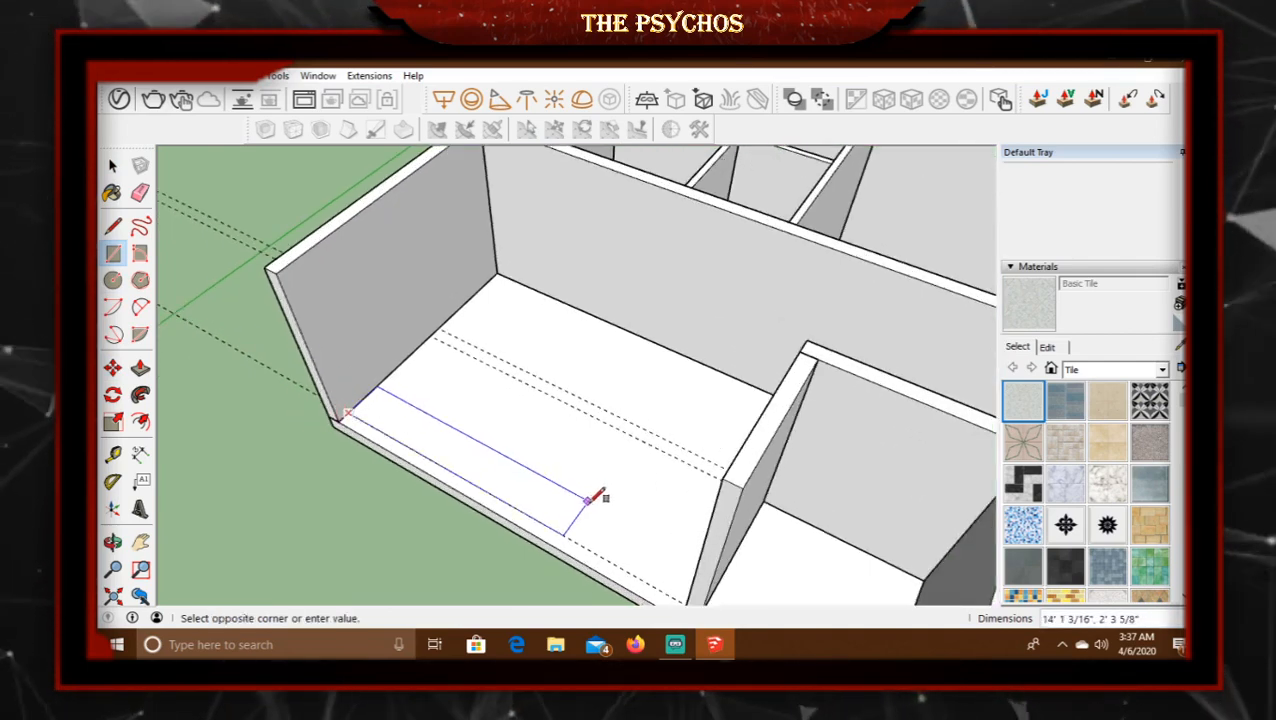
pyautogui.scroll(-5, 421, 413)
pyautogui.moveTo(421, 413); pyautogui.dragTo(720, 493, button='middle')
pyautogui.scroll(4, 714, 512)
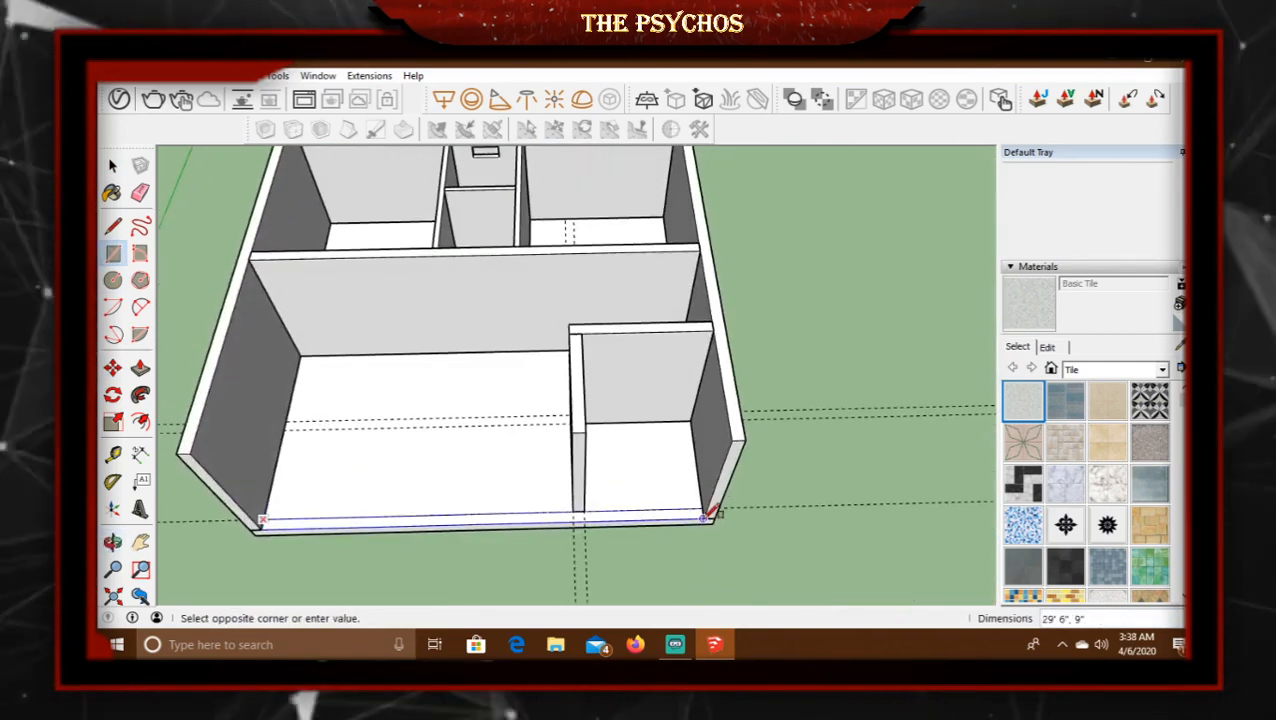
pyautogui.click(711, 513)
pyautogui.click(114, 165)
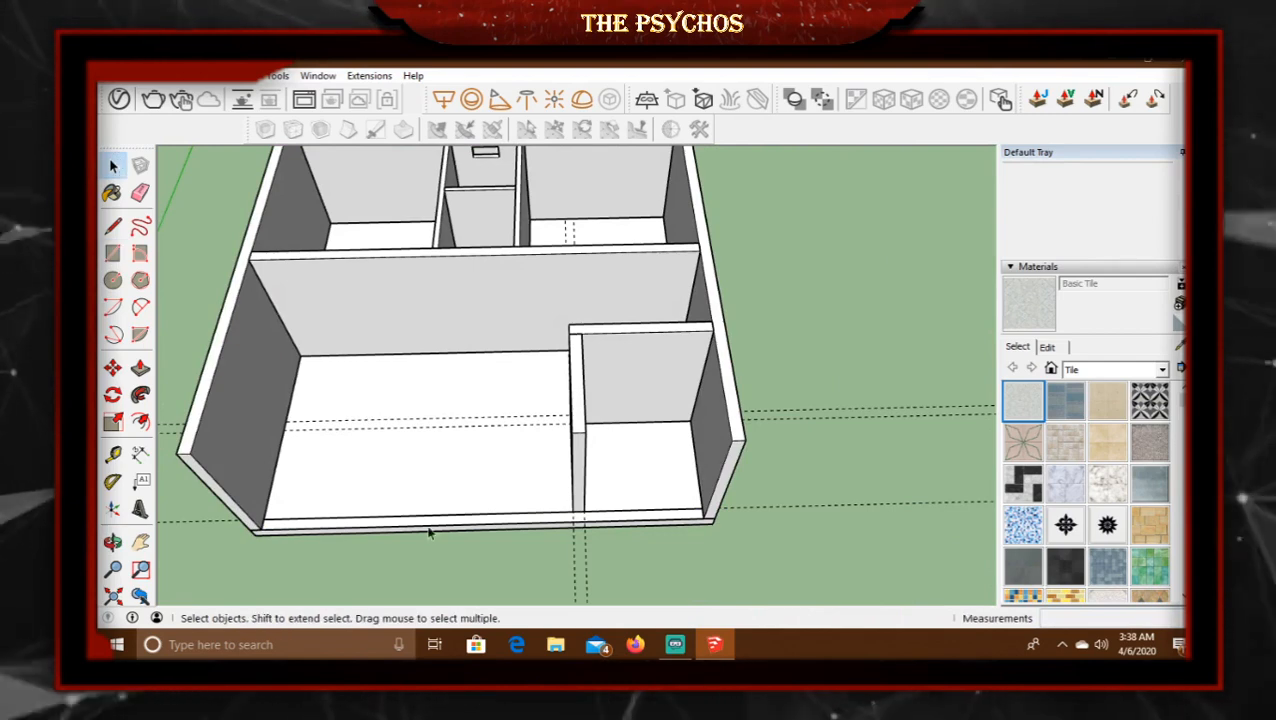
pyautogui.rightClick(436, 524)
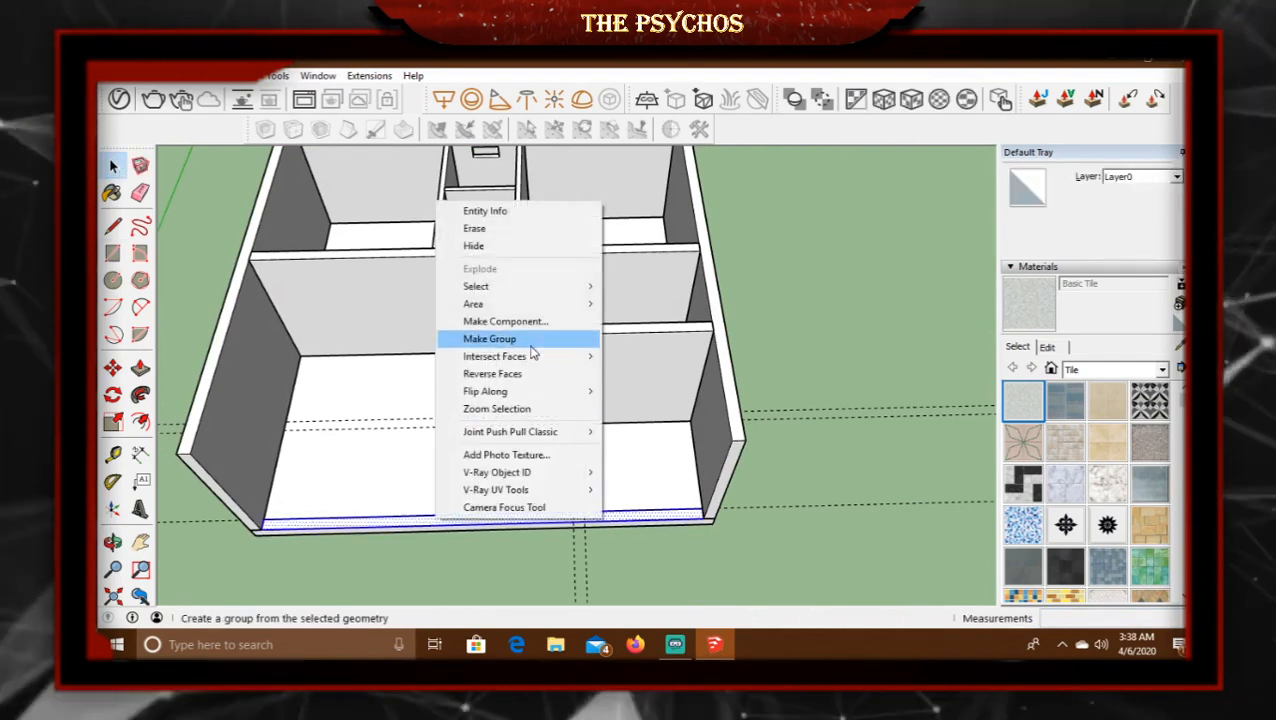
pyautogui.click(495, 259)
# Open the front strip's group, pull its face up to the height of the side walls, and close the group.
pyautogui.scroll(3, 407, 496)
pyautogui.click(140, 368)
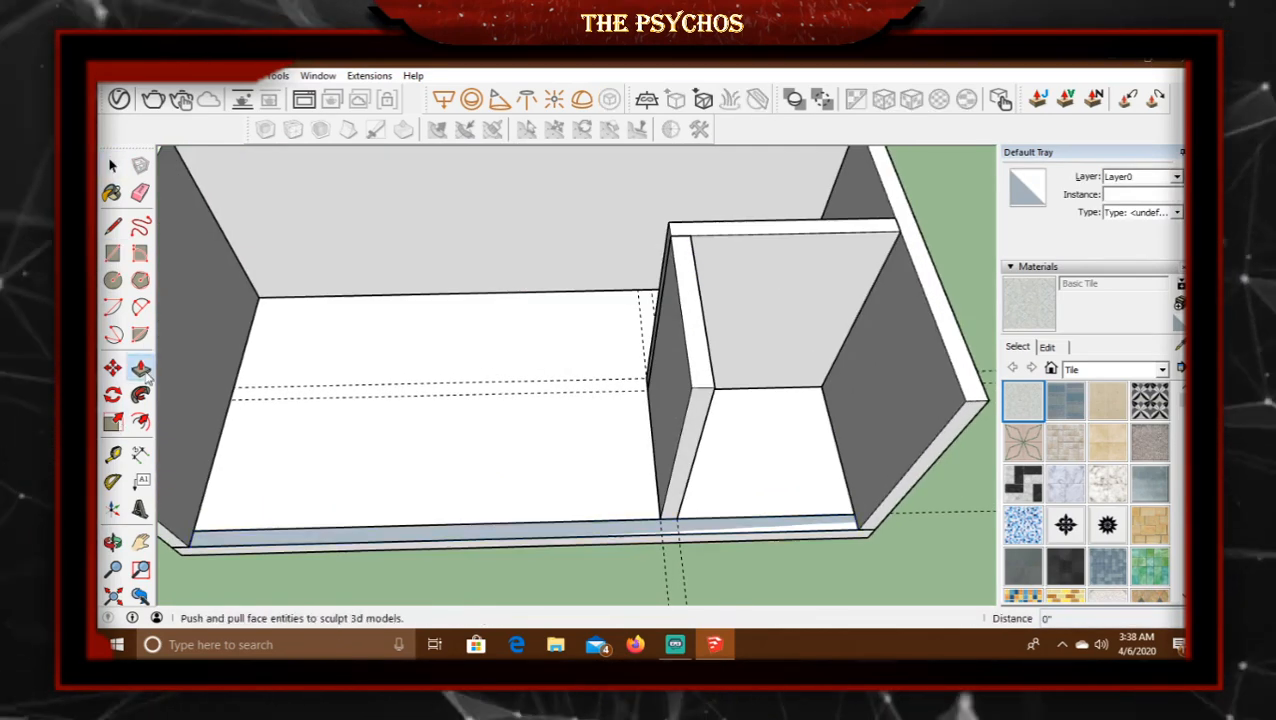
pyautogui.doubleClick(520, 535)
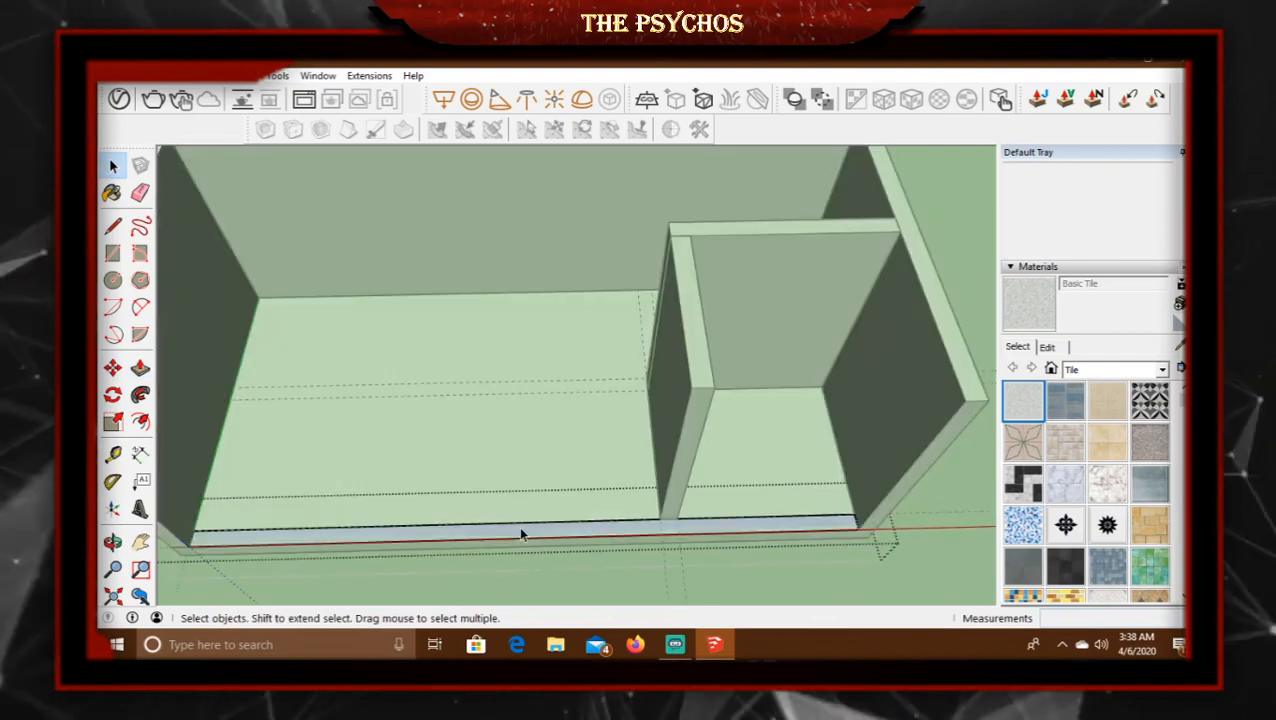
pyautogui.click(577, 524)
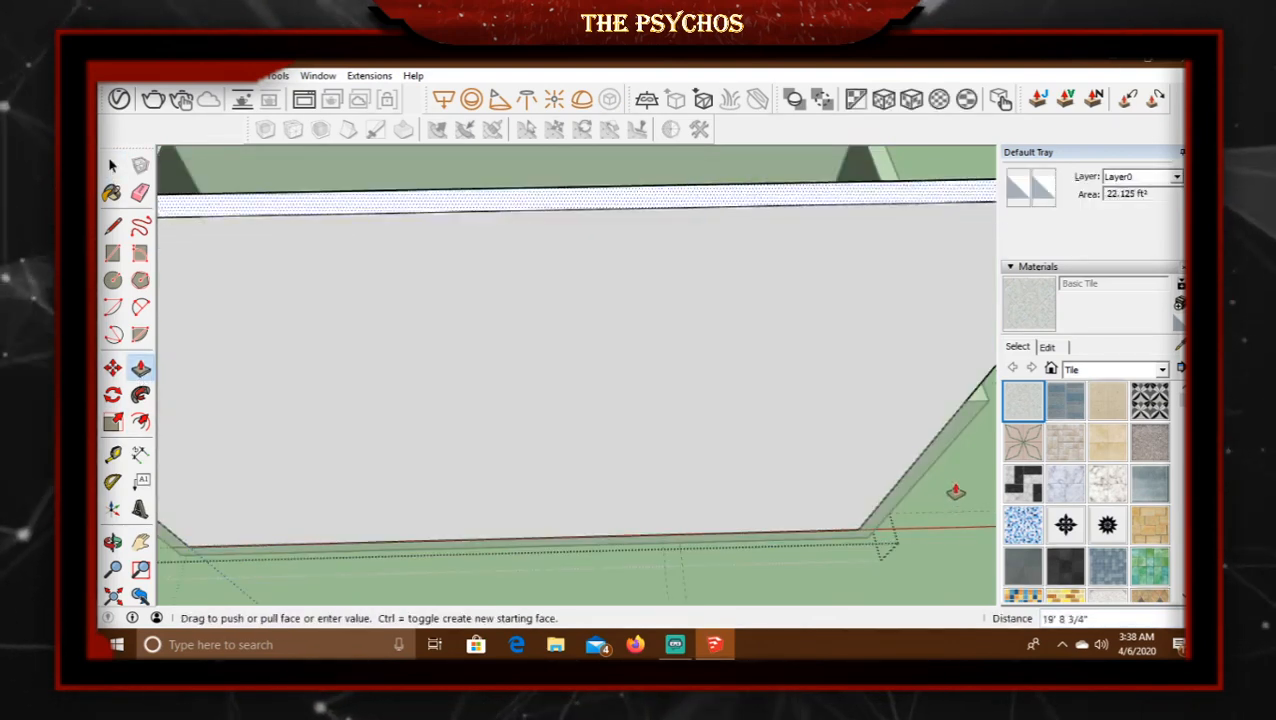
pyautogui.click(977, 405)
pyautogui.scroll(-3, 584, 504)
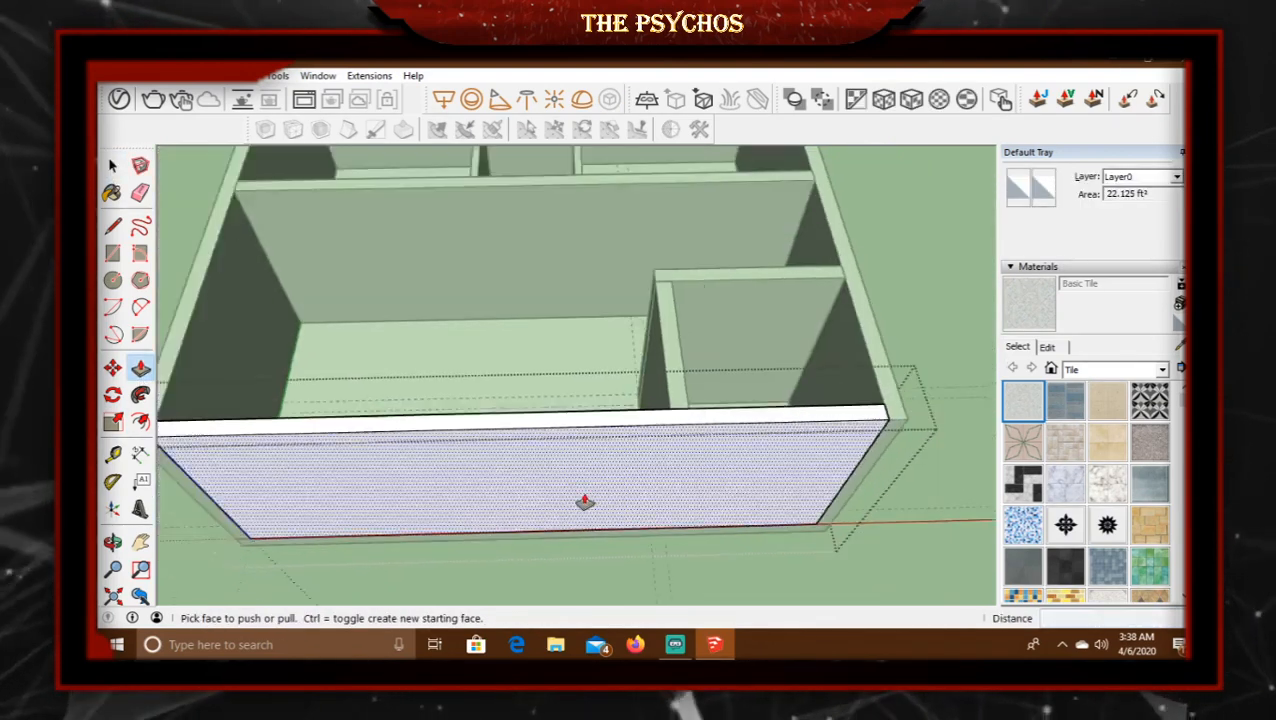
pyautogui.moveTo(505, 492); pyautogui.dragTo(585, 510, button='middle')
pyautogui.click(105, 170)
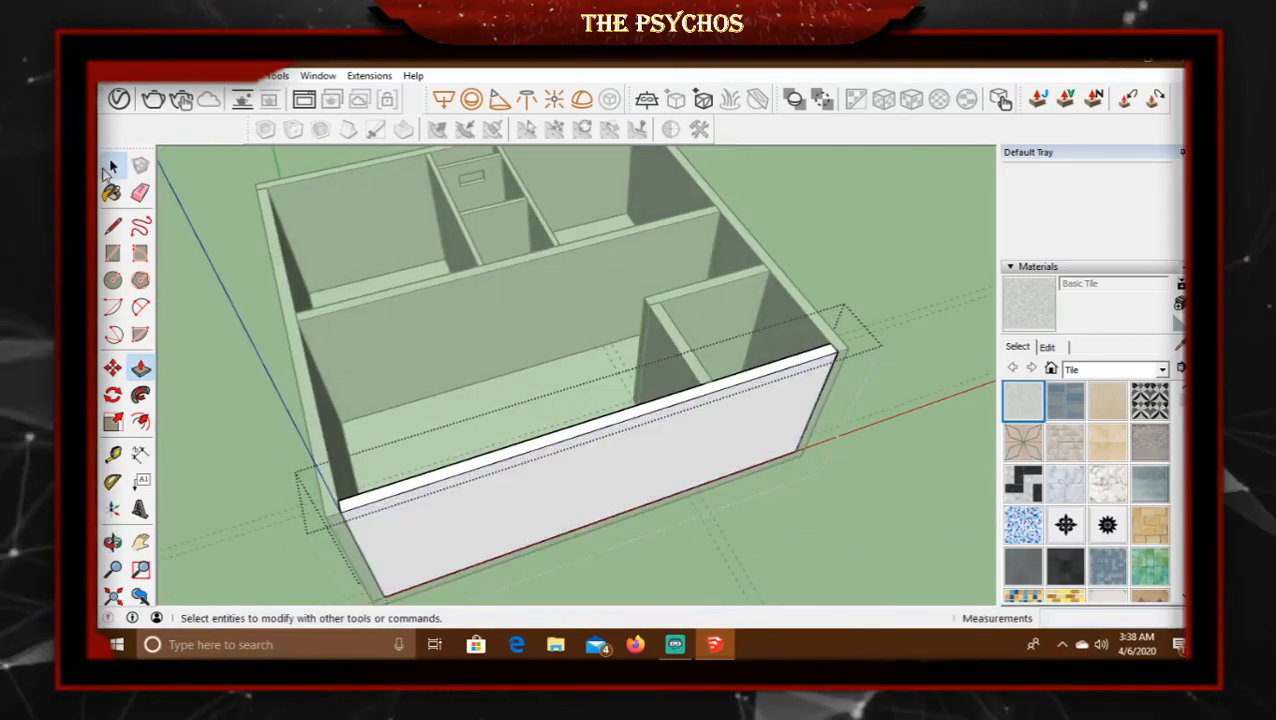
pyautogui.click(826, 265)
# Erase all the dashed guide lines running through and around the building.
pyautogui.moveTo(398, 413)
pyautogui.keyDown('shift'); pyautogui.mouseDown(button='middle')
pyautogui.moveTo(370, 486)
pyautogui.moveTo(783, 413)
pyautogui.moveTo(479, 458)
pyautogui.moveTo(293, 464)
pyautogui.moveTo(698, 456)
pyautogui.moveTo(552, 517)
pyautogui.moveTo(592, 388)
pyautogui.mouseUp(button='middle'); pyautogui.keyUp('shift')
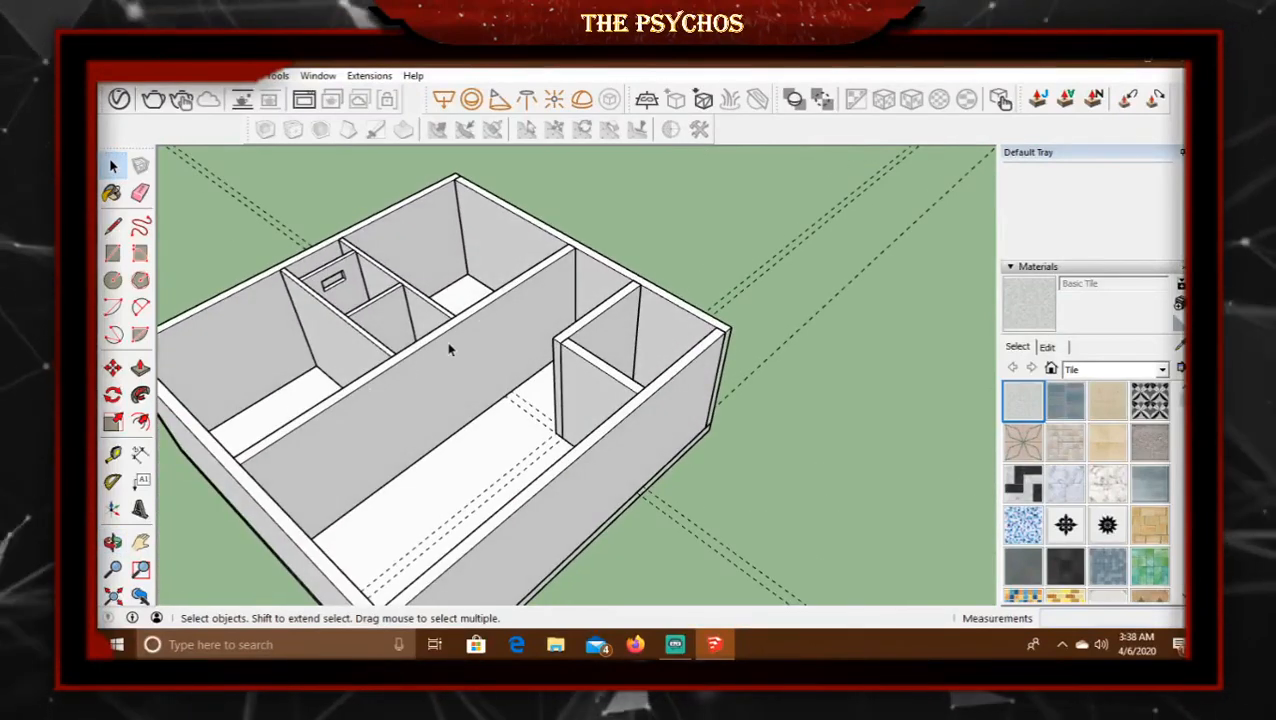
pyautogui.moveTo(405, 403)
pyautogui.mouseDown(button='middle')
pyautogui.moveTo(527, 441)
pyautogui.moveTo(726, 461)
pyautogui.moveTo(360, 410)
pyautogui.moveTo(672, 435)
pyautogui.moveTo(450, 440)
pyautogui.mouseUp(button='middle')
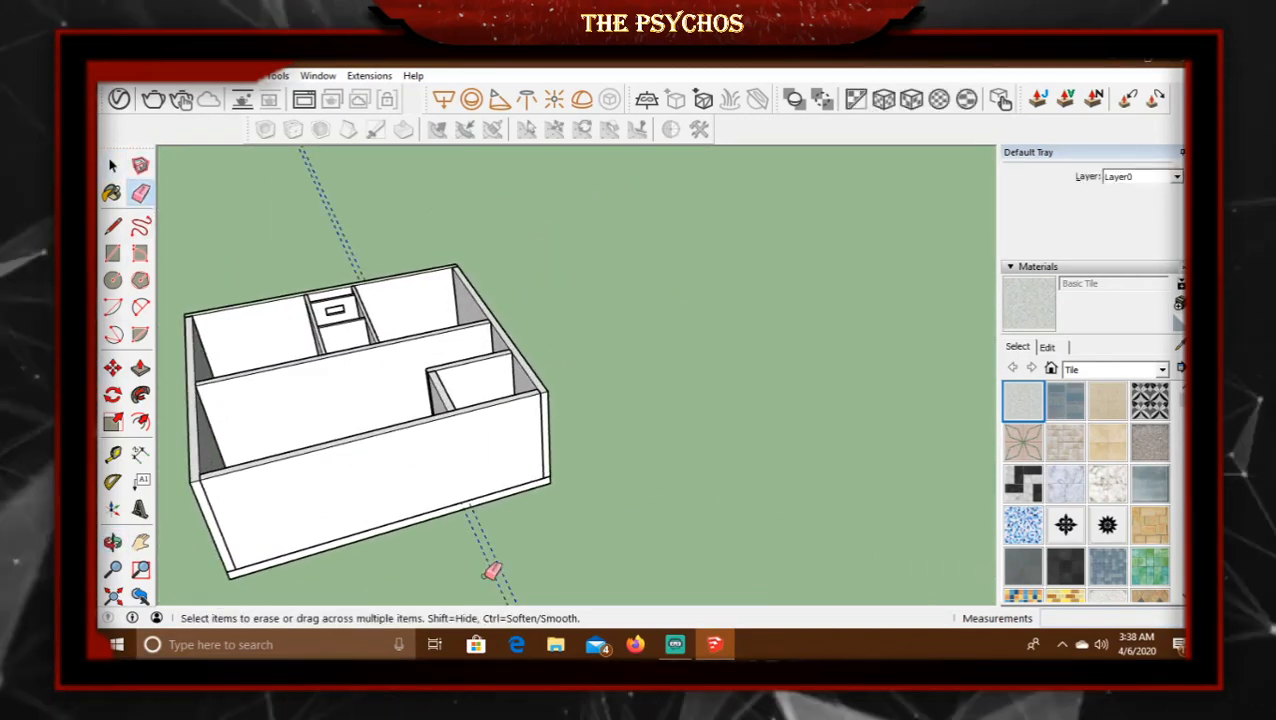
pyautogui.moveTo(510, 538)
pyautogui.mouseDown(button='middle')
pyautogui.moveTo(595, 461)
pyautogui.moveTo(689, 436)
pyautogui.moveTo(666, 456)
pyautogui.moveTo(575, 460)
pyautogui.moveTo(621, 424)
pyautogui.moveTo(746, 456)
pyautogui.moveTo(376, 490)
pyautogui.moveTo(500, 517)
pyautogui.moveTo(889, 467)
pyautogui.moveTo(769, 453)
pyautogui.moveTo(379, 493)
pyautogui.mouseUp(button='middle')
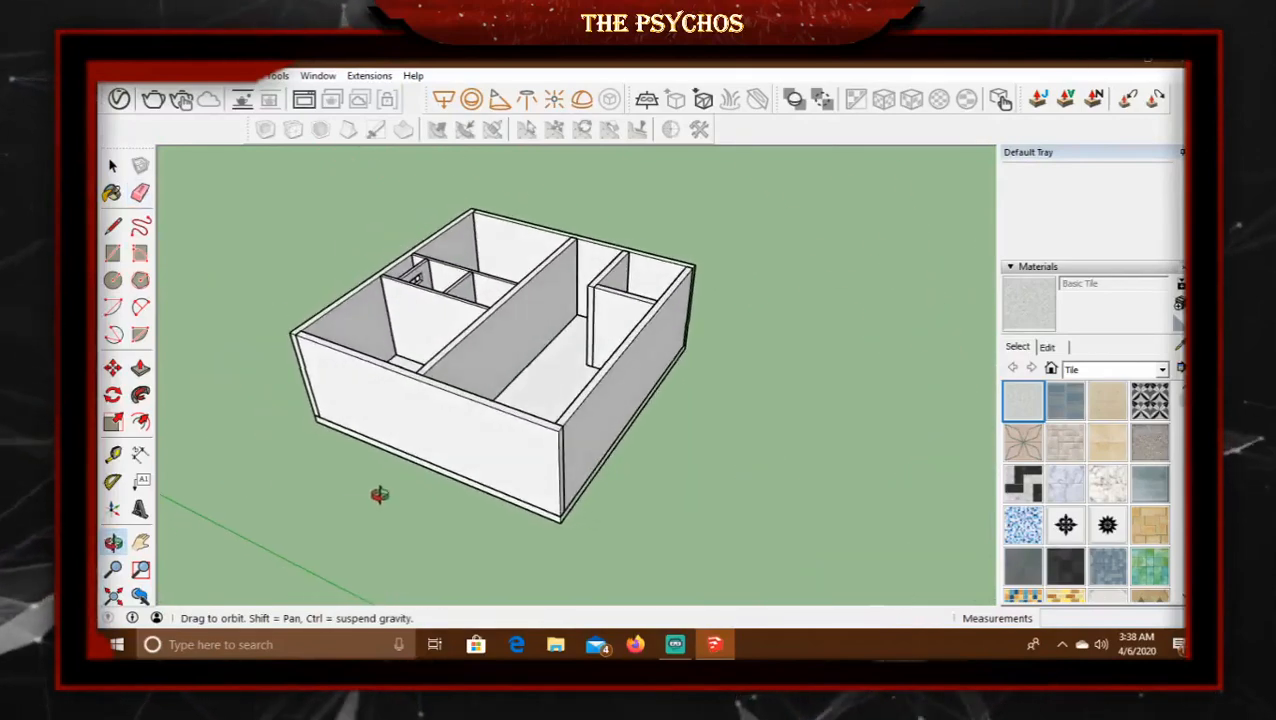
pyautogui.scroll(3, 602, 339)
pyautogui.scroll(-3, 602, 339)
pyautogui.moveTo(604, 370)
pyautogui.mouseDown(button='middle')
pyautogui.moveTo(891, 490)
pyautogui.moveTo(693, 482)
pyautogui.moveTo(624, 450)
pyautogui.moveTo(837, 433)
pyautogui.moveTo(826, 470)
pyautogui.moveTo(592, 458)
pyautogui.moveTo(718, 445)
pyautogui.mouseUp(button='middle')
pyautogui.scroll(-2, 837, 433)
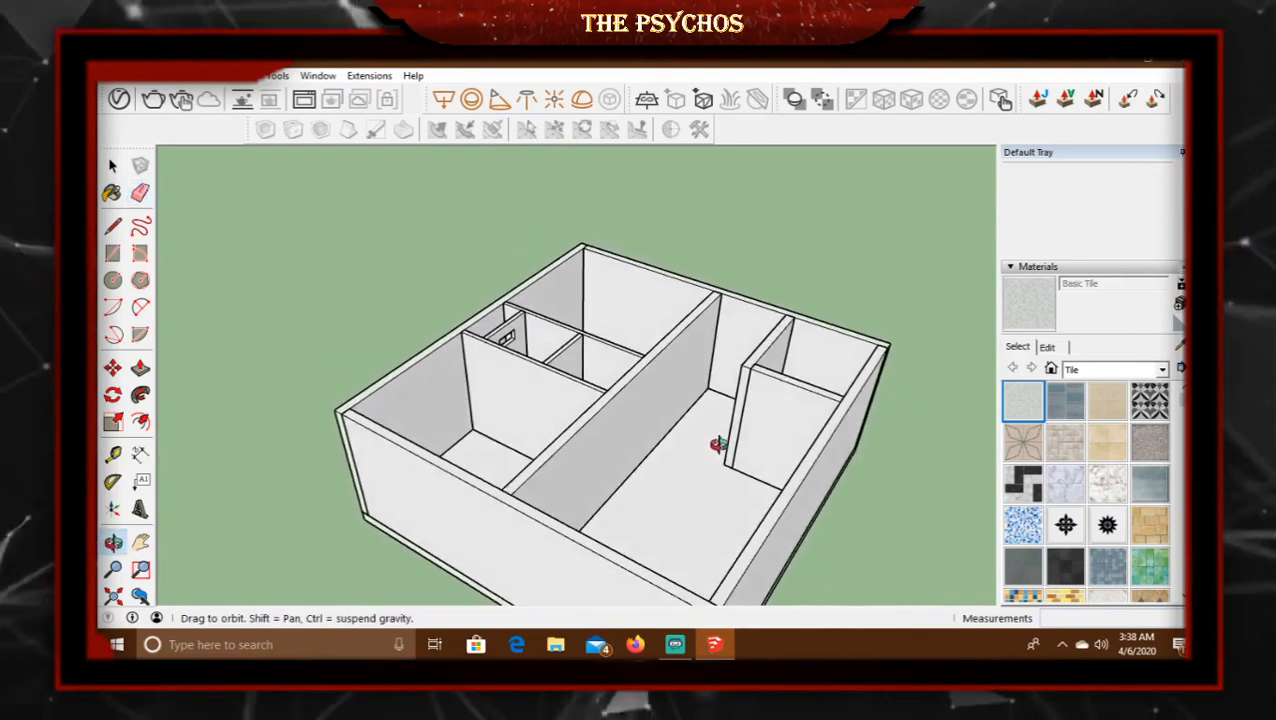
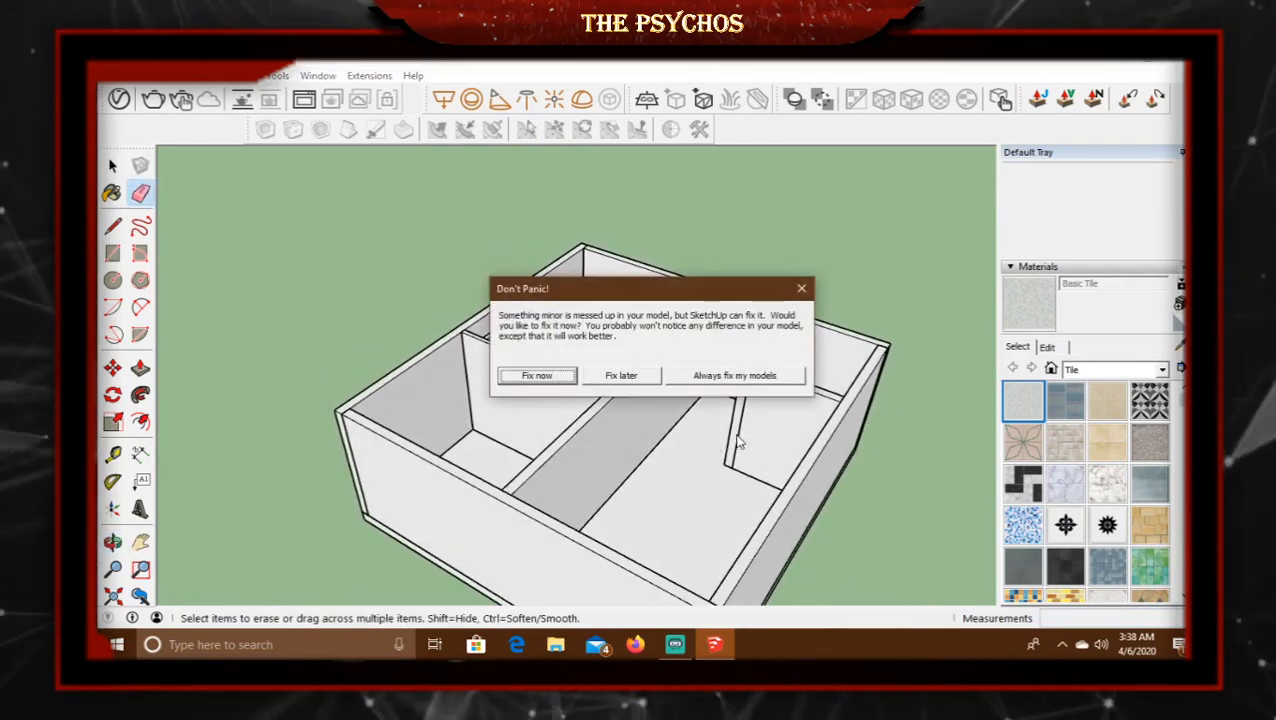
# Fix the reported model problem now and dismiss the validity check results.
pyautogui.click(537, 376)
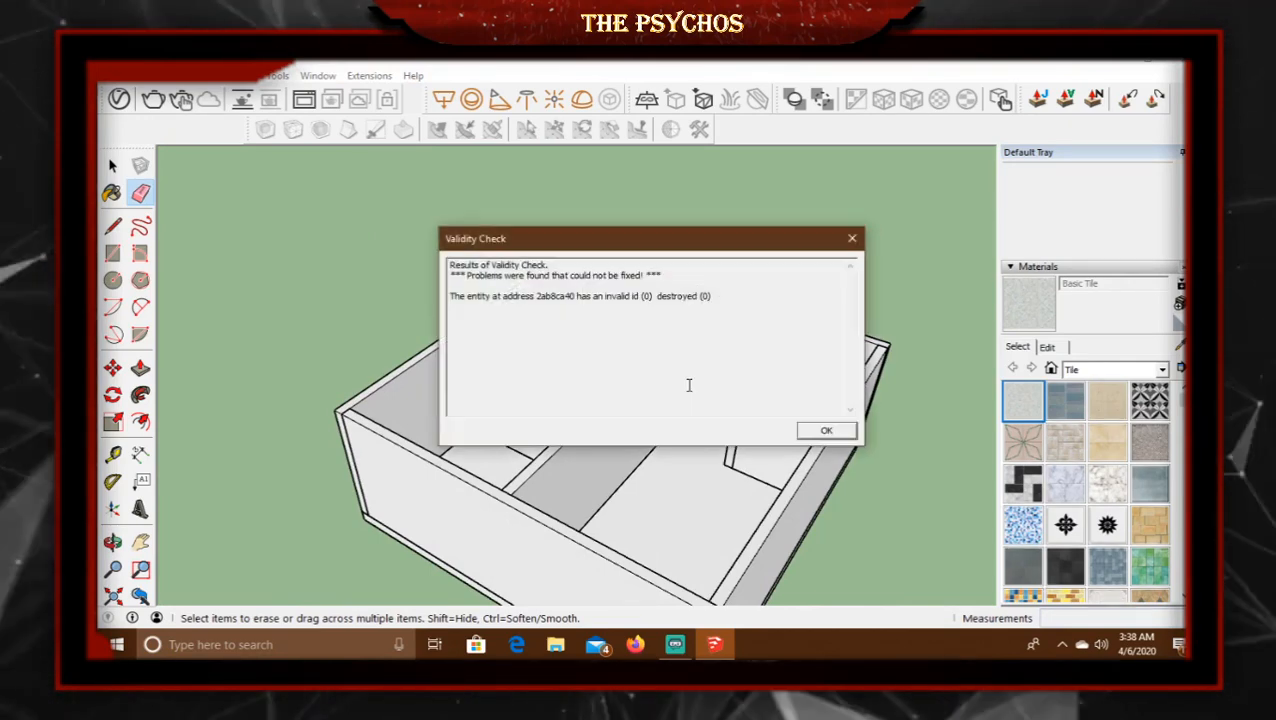
pyautogui.click(828, 434)
# Examine the enclosed building and its interior partitions from different sides.
pyautogui.moveTo(760, 427)
pyautogui.mouseDown(button='middle')
pyautogui.moveTo(698, 433)
pyautogui.moveTo(476, 370)
pyautogui.moveTo(793, 386)
pyautogui.moveTo(527, 433)
pyautogui.mouseUp(button='middle')
pyautogui.press('e')
pyautogui.scroll(3, 601, 373)
pyautogui.scroll(-3, 604, 371)
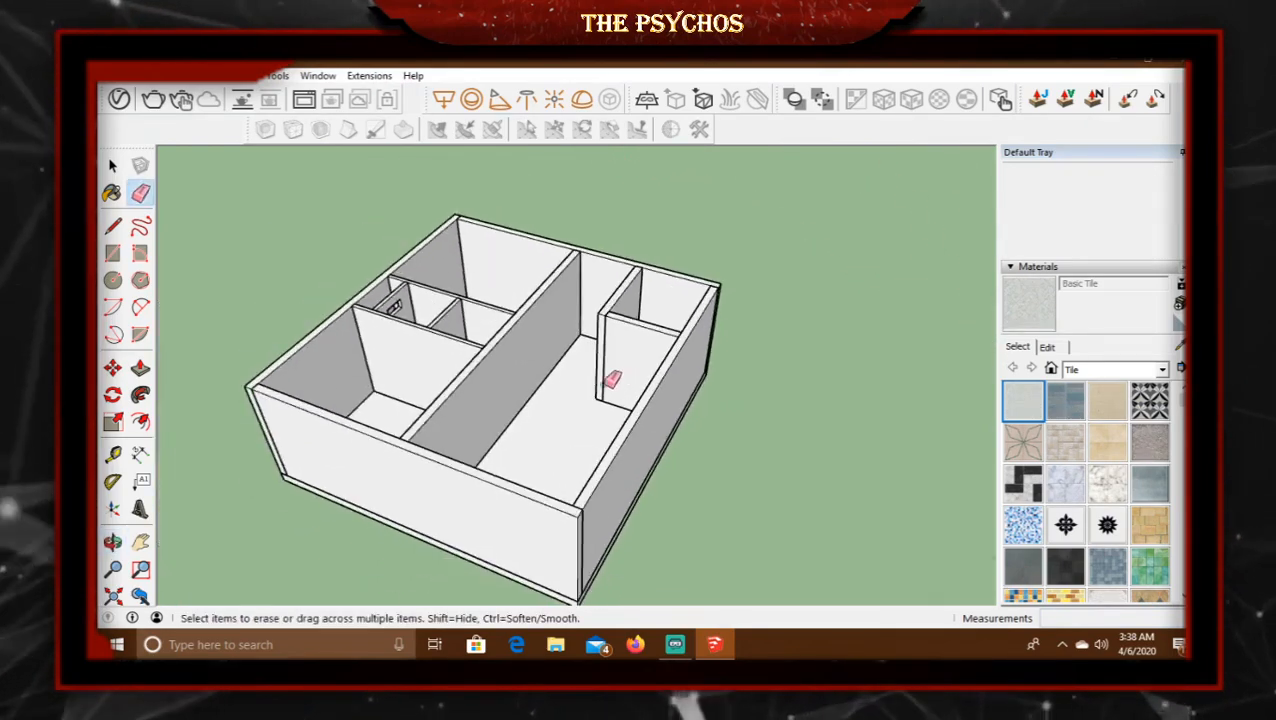
pyautogui.moveTo(607, 370)
pyautogui.mouseDown(button='middle')
pyautogui.moveTo(791, 401)
pyautogui.moveTo(590, 424)
pyautogui.moveTo(751, 403)
pyautogui.mouseUp(button='middle')
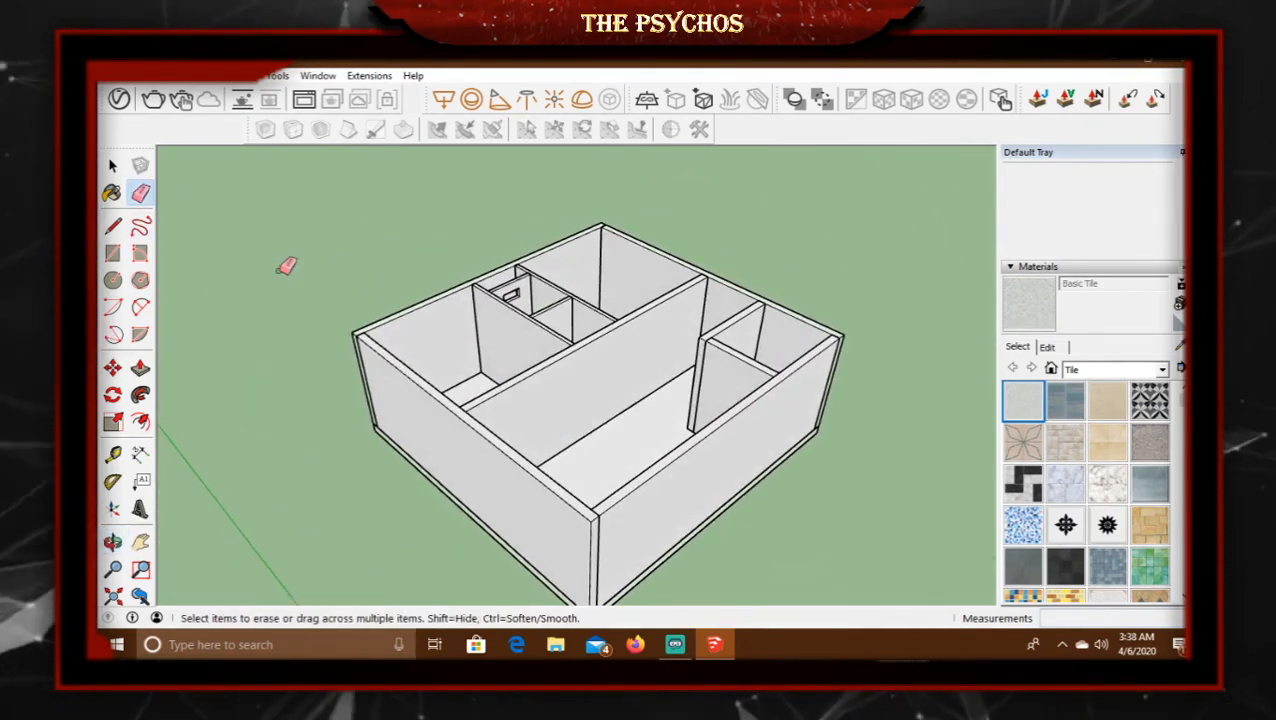
pyautogui.click(111, 166)
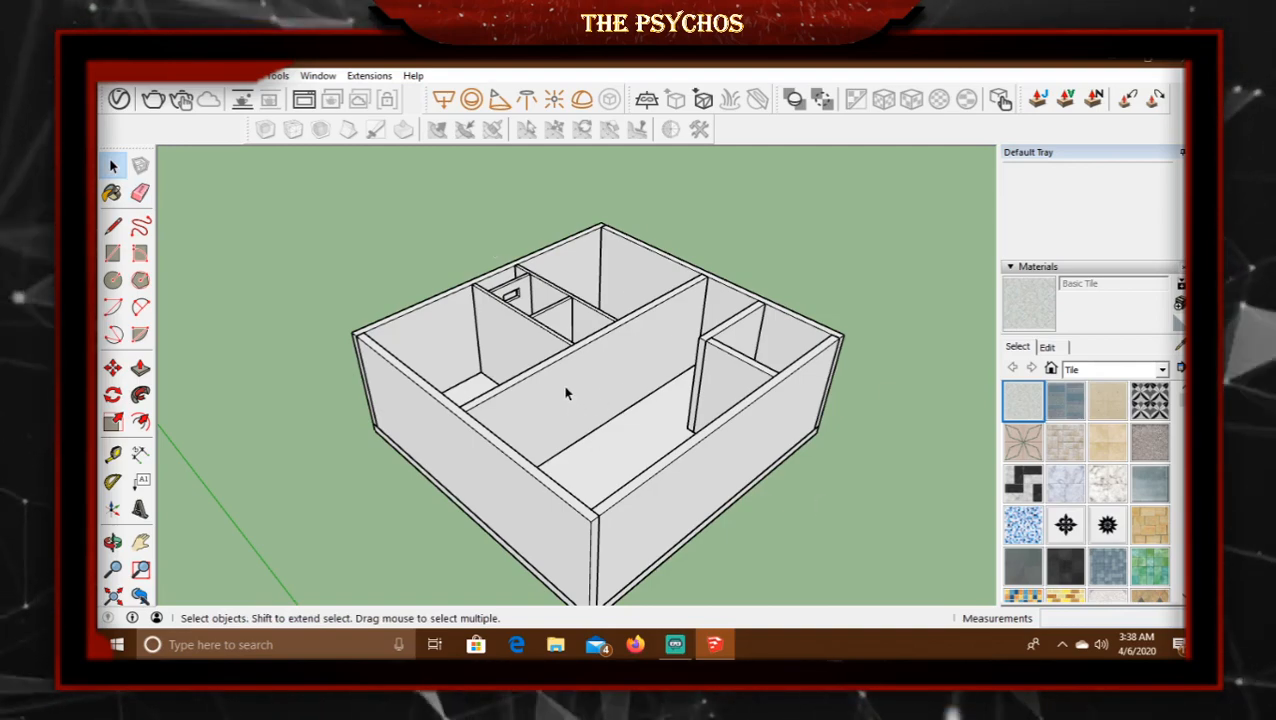
pyautogui.moveTo(564, 390); pyautogui.dragTo(919, 408, button='middle')
pyautogui.moveTo(600, 380)
pyautogui.mouseDown(button='middle')
pyautogui.moveTo(478, 365)
pyautogui.moveTo(470, 319)
pyautogui.moveTo(508, 376)
pyautogui.moveTo(399, 367)
pyautogui.moveTo(675, 379)
pyautogui.moveTo(584, 370)
pyautogui.moveTo(612, 382)
pyautogui.mouseUp(button='middle')
pyautogui.scroll(5, 624, 402)
pyautogui.scroll(-4, 624, 402)
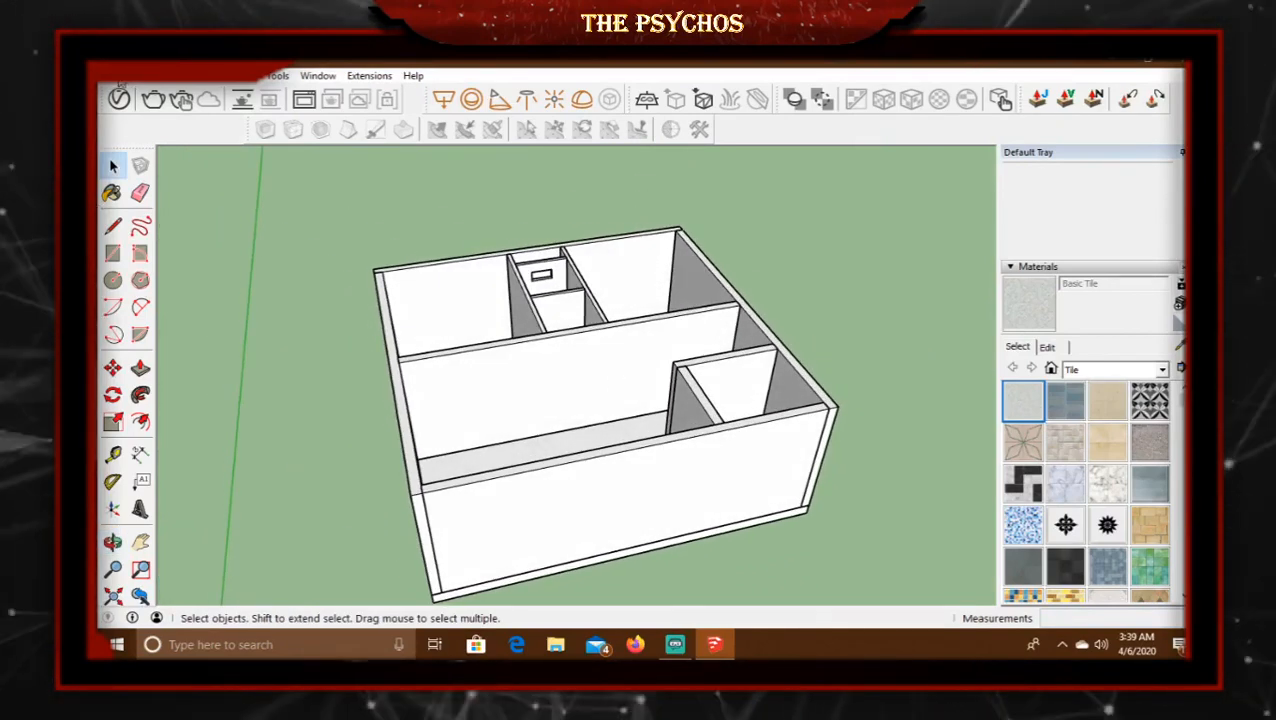
# Open 3D Warehouse and search for "door".
pyautogui.click(120, 79)
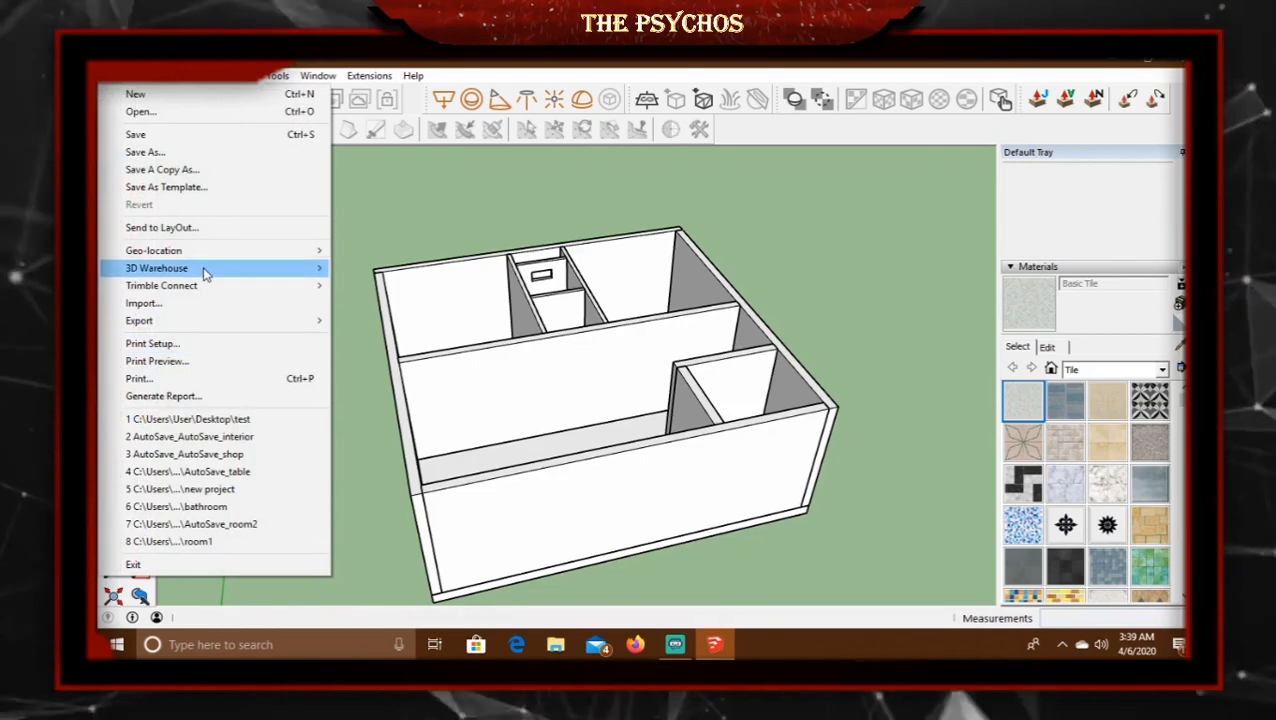
pyautogui.moveTo(180, 268)
pyautogui.click(444, 270)
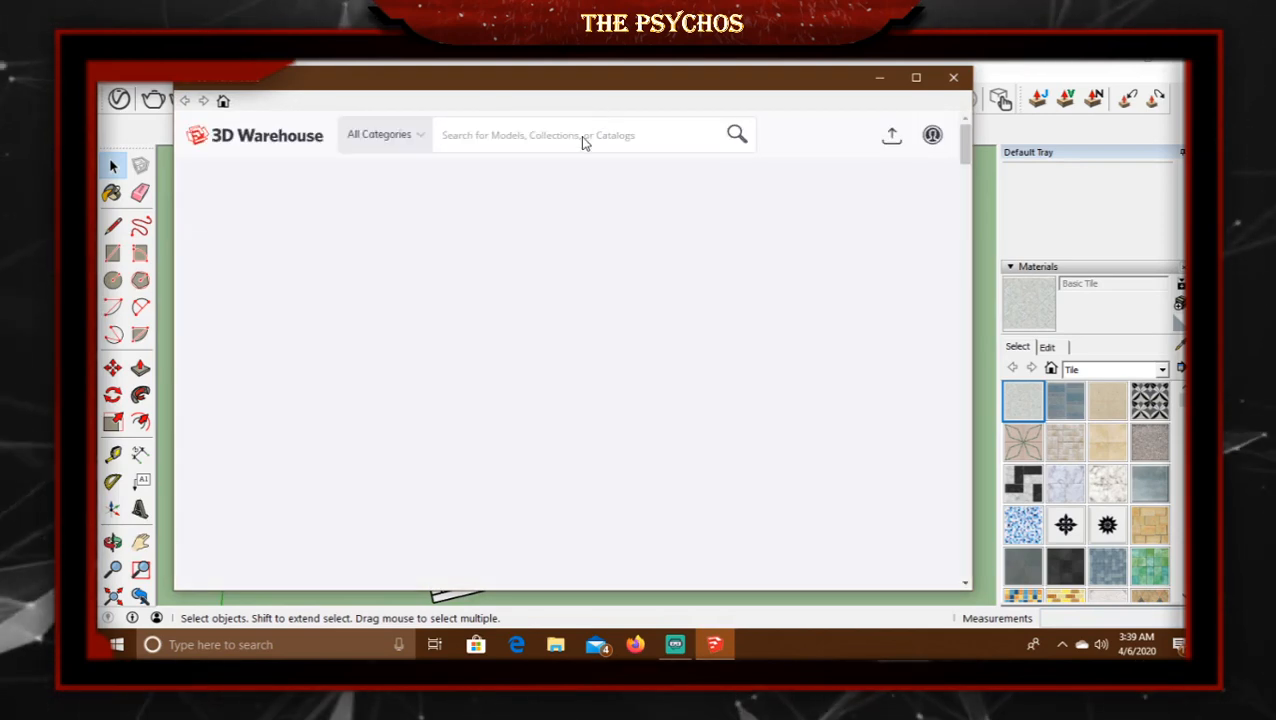
pyautogui.write('do')
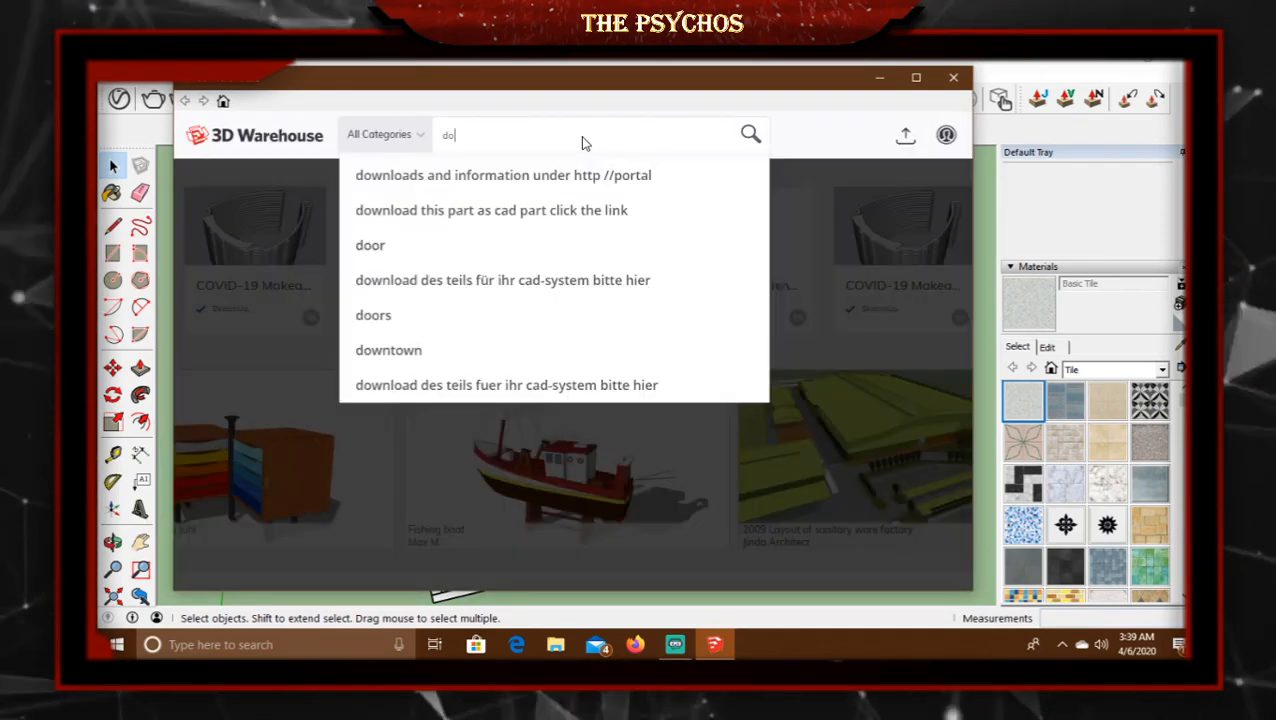
pyautogui.write('or')
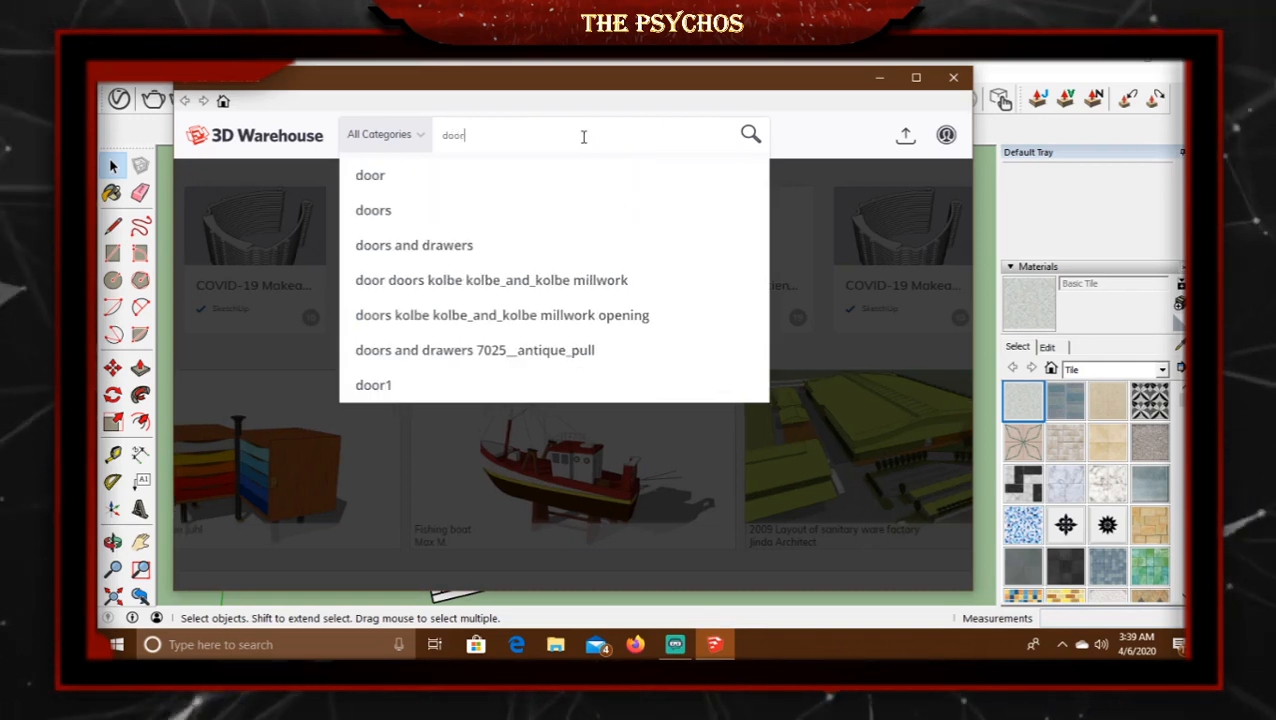
pyautogui.press('Return')
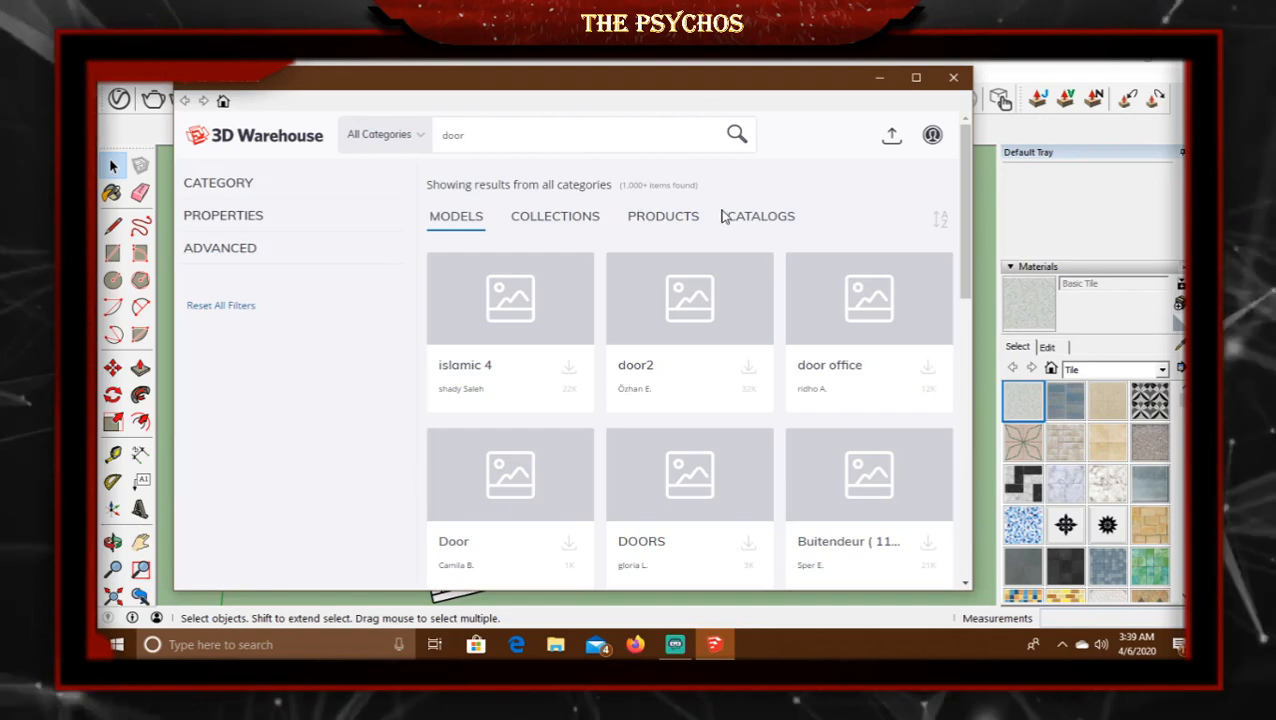
# Browse the door models and load "drzwi wejściowe" directly into the model.
pyautogui.scroll(-2, 740, 279)
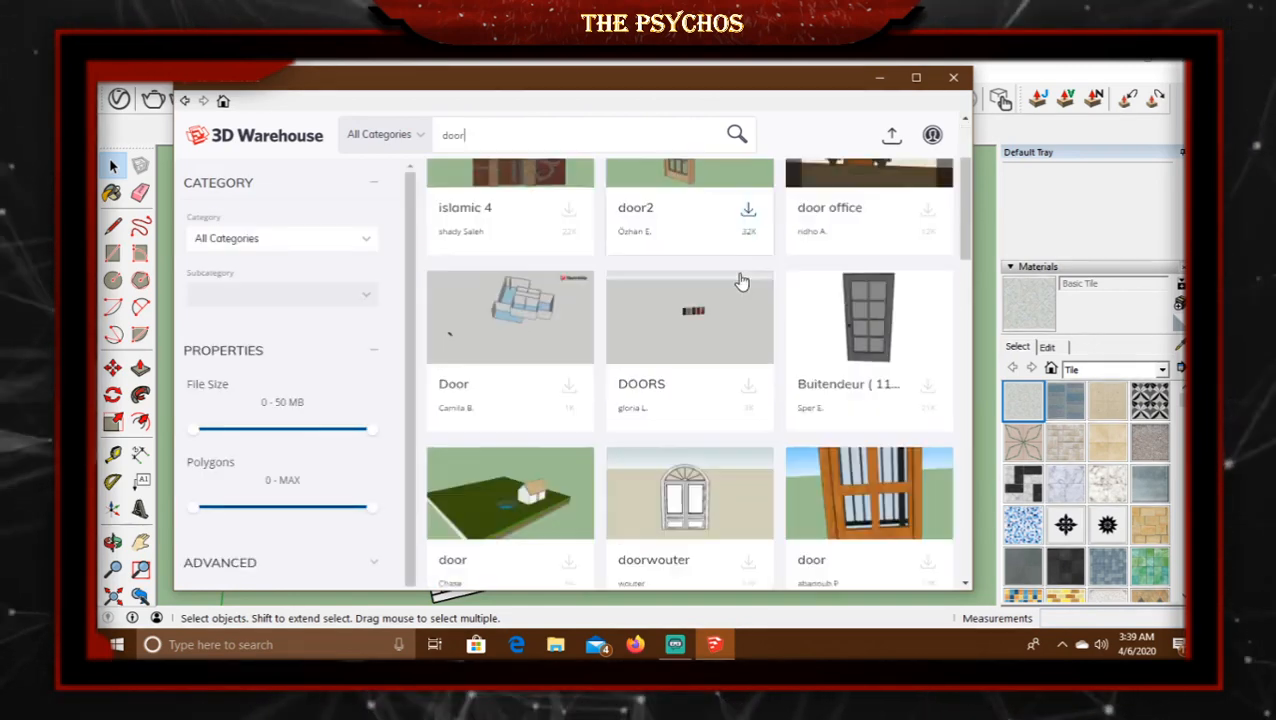
pyautogui.scroll(2, 786, 260)
pyautogui.scroll(-6, 843, 292)
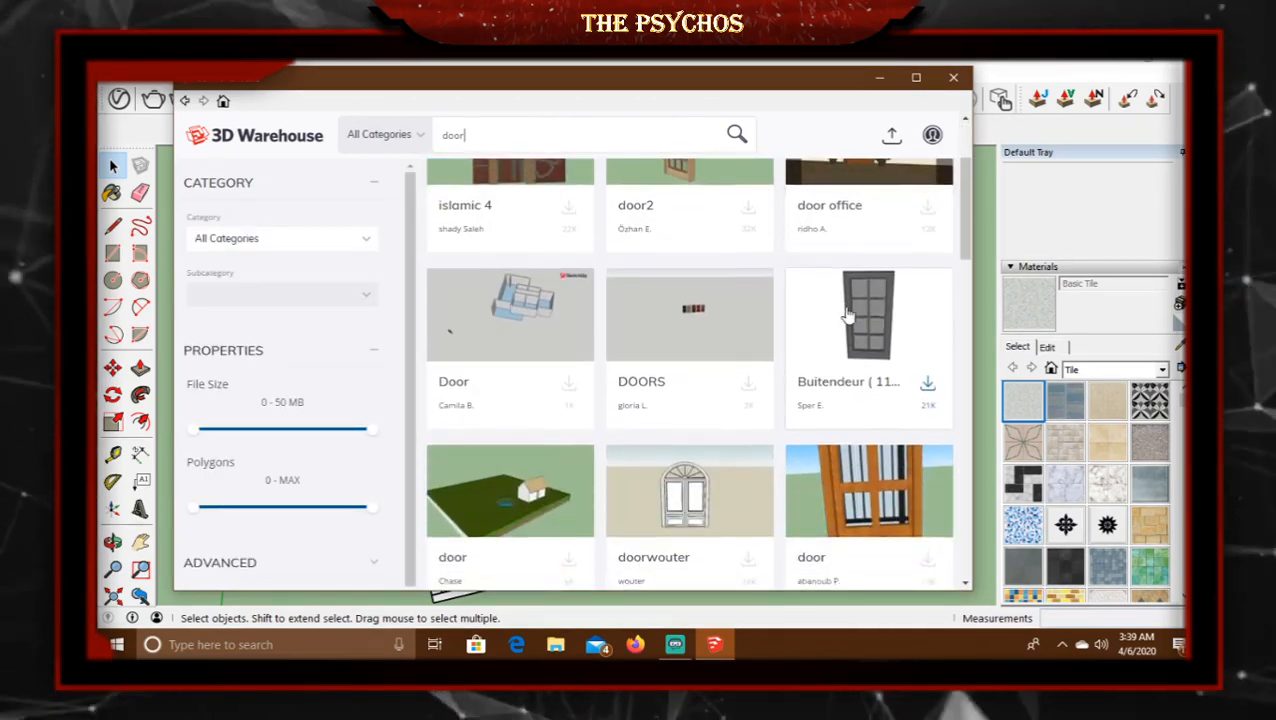
pyautogui.scroll(-2, 866, 294)
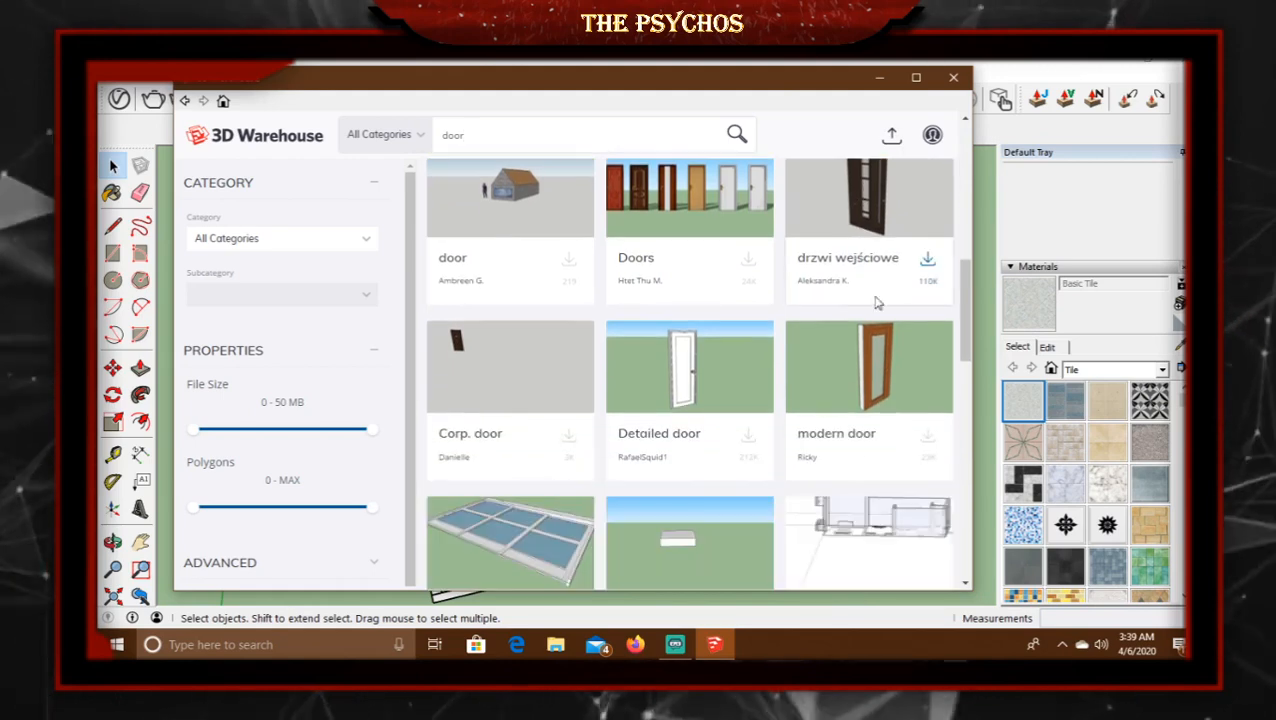
pyautogui.click(928, 262)
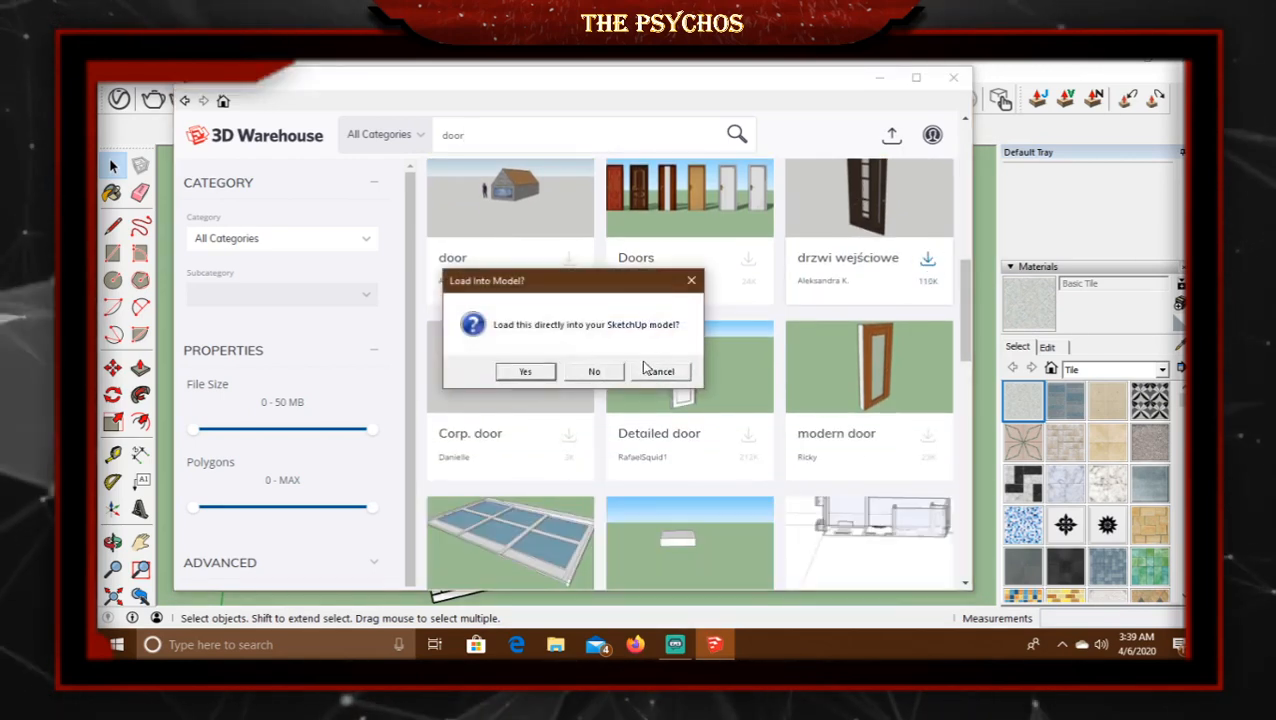
pyautogui.click(525, 371)
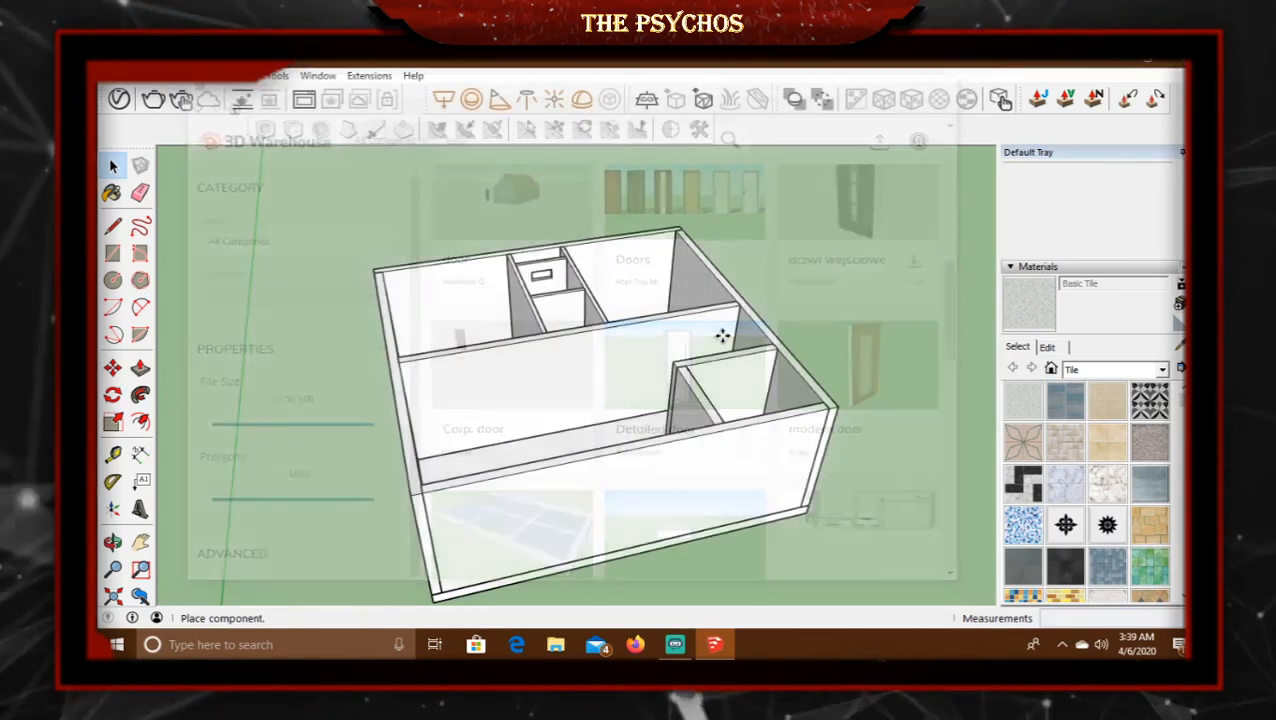
# Place the downloaded door component on the ground outside the building, near the end of the front wall.
pyautogui.moveTo(869, 336); pyautogui.dragTo(813, 434, button='middle')
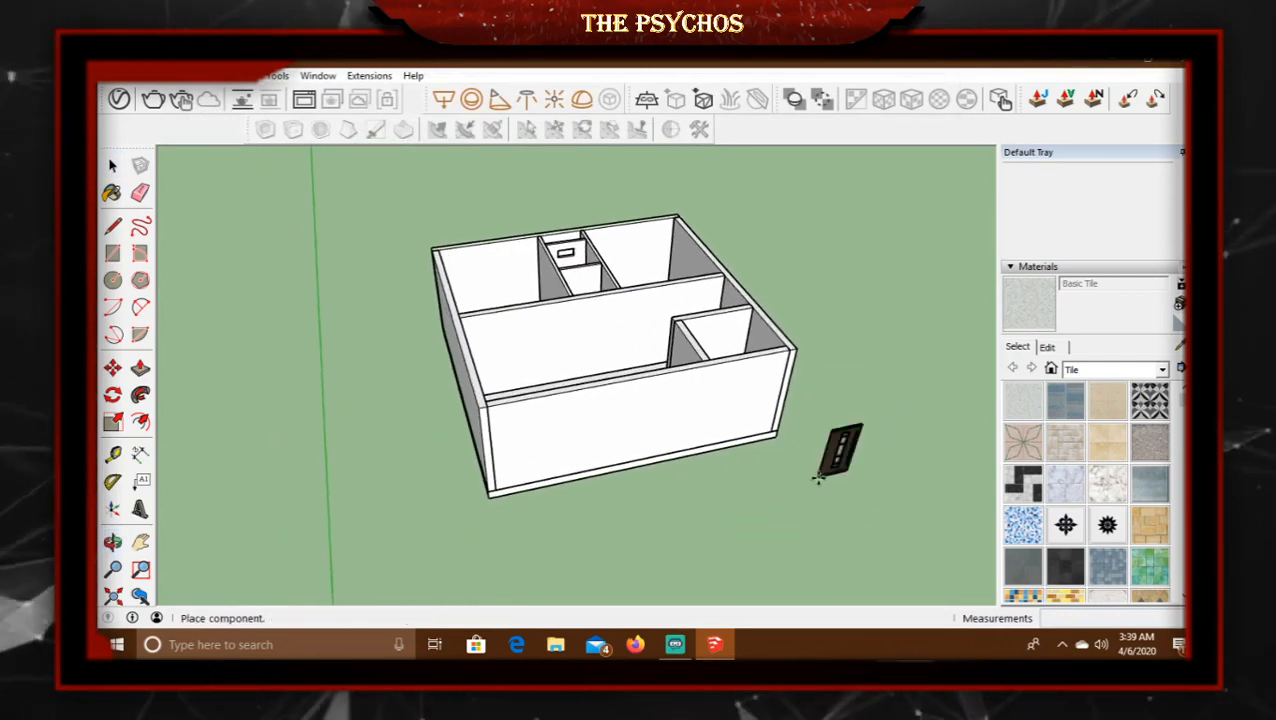
pyautogui.click(815, 482)
pyautogui.moveTo(857, 498); pyautogui.dragTo(830, 495, button='middle')
pyautogui.scroll(2, 845, 508)
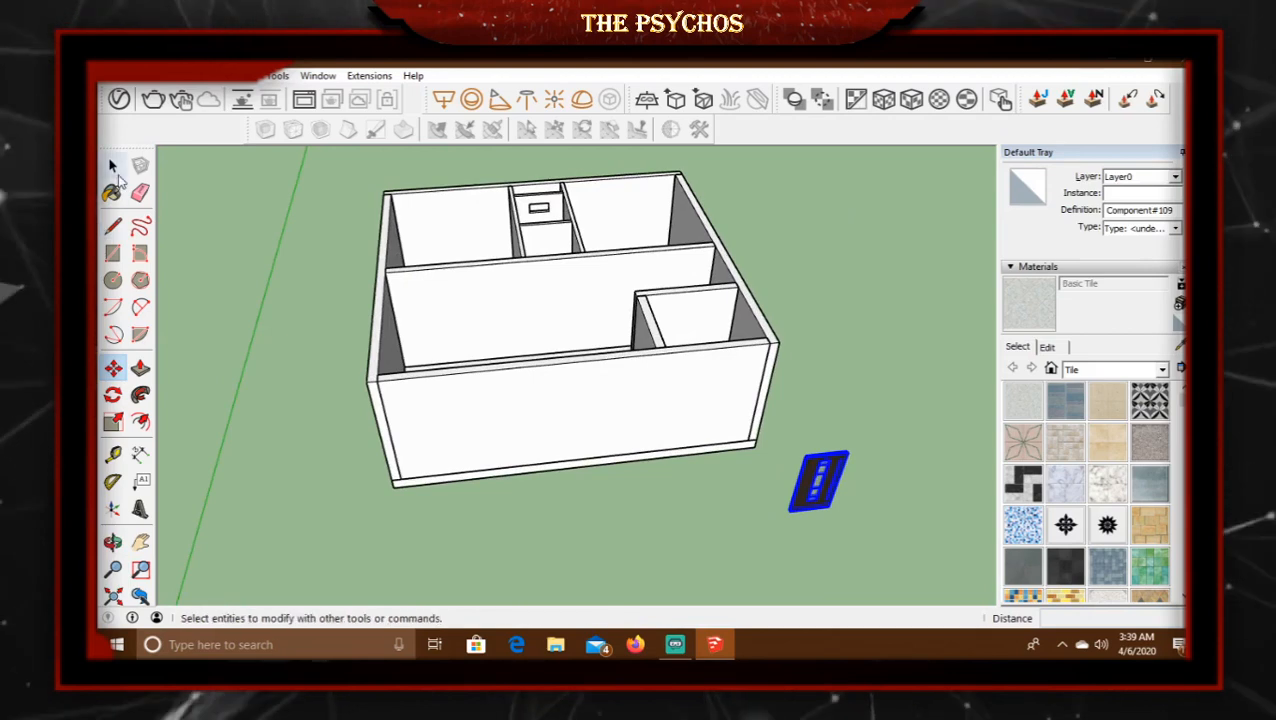
# Move the door by its lower corner onto the base of the long partition, facing the front room.
pyautogui.scroll(2, 852, 487)
pyautogui.scroll(2, 828, 481)
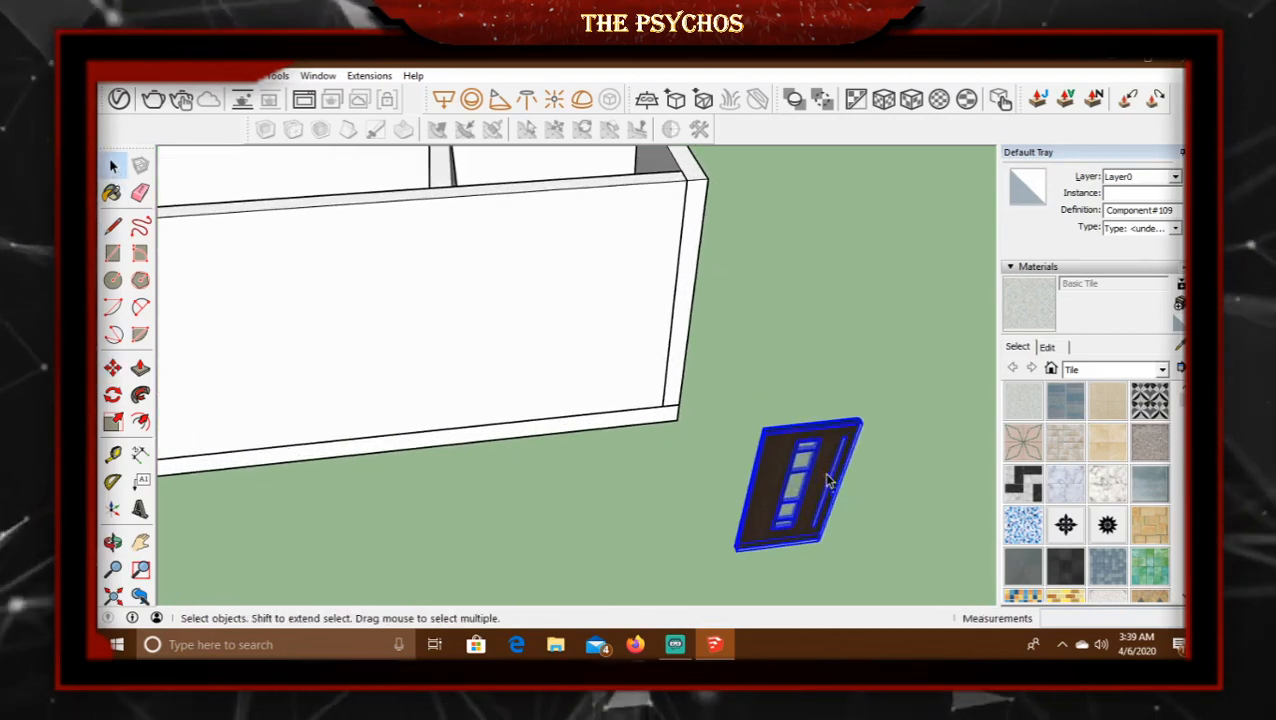
pyautogui.click(113, 369)
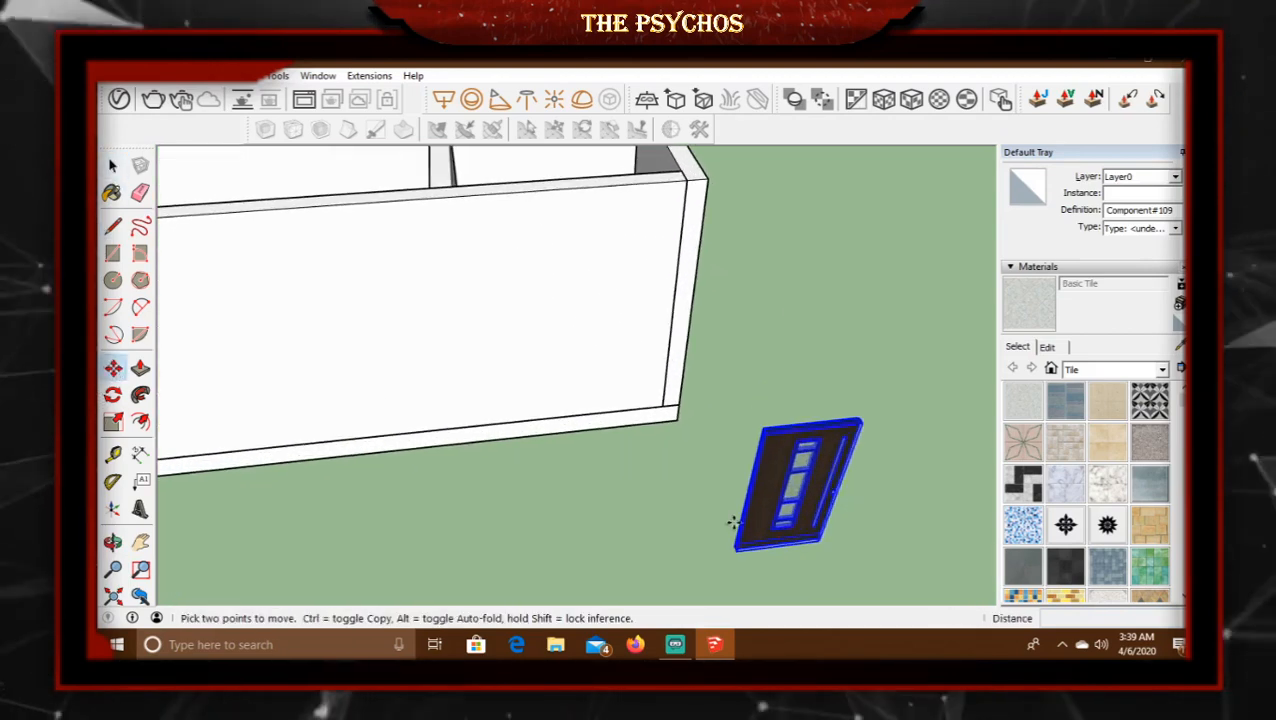
pyautogui.click(817, 540)
pyautogui.moveTo(322, 285); pyautogui.dragTo(456, 421, button='middle')
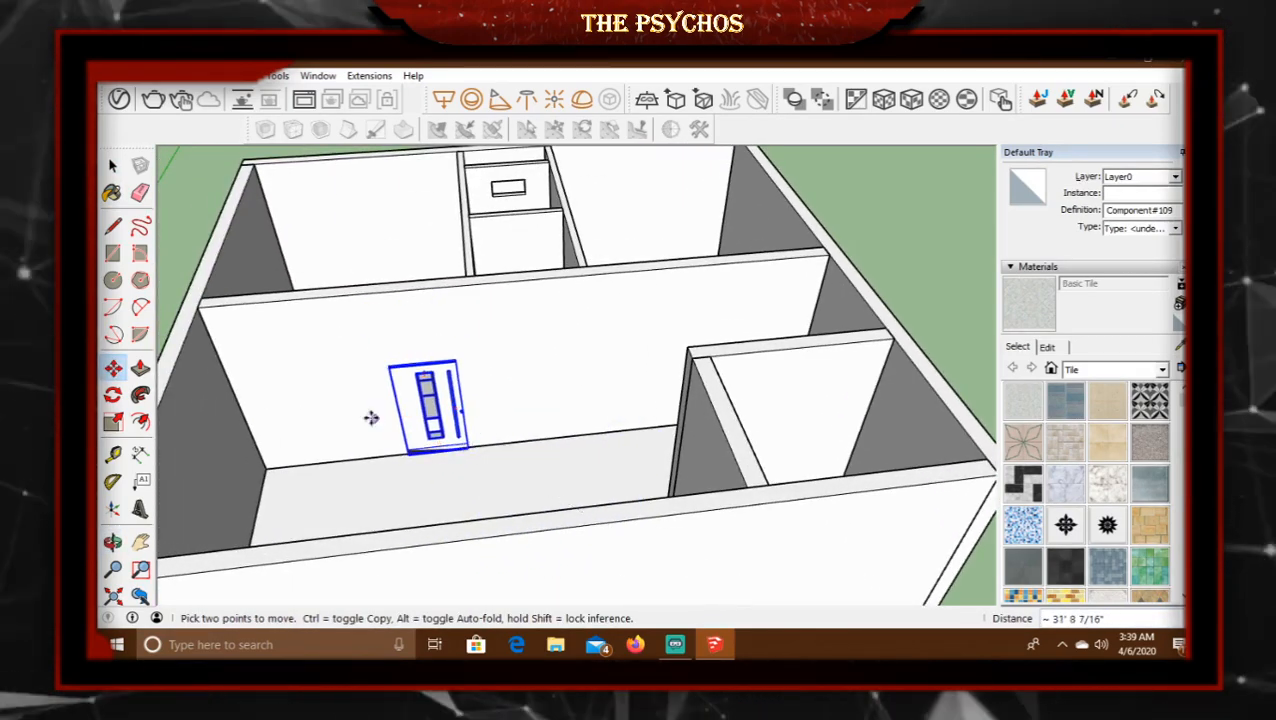
# Copy the door by its lower corner along the base of the long partition, about 12' 2" from the original.
pyautogui.scroll(-2, 447, 450)
pyautogui.moveTo(447, 450); pyautogui.dragTo(526, 478, button='middle')
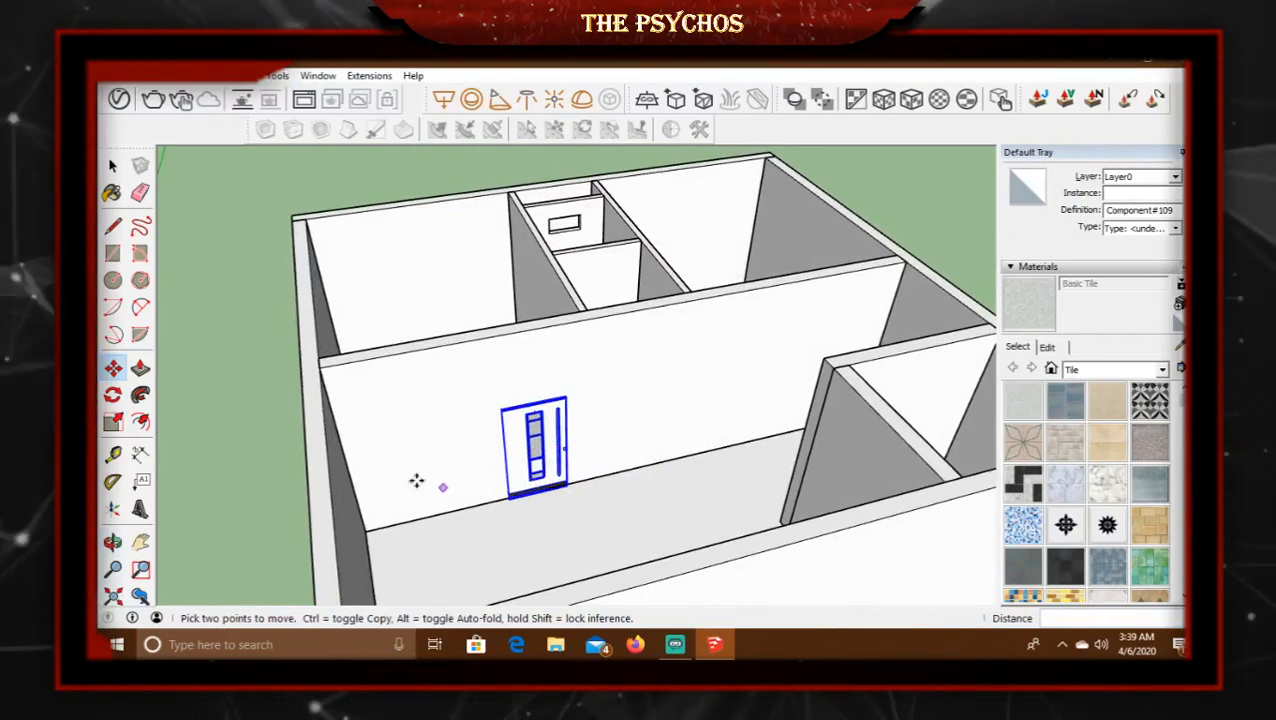
pyautogui.click(113, 369)
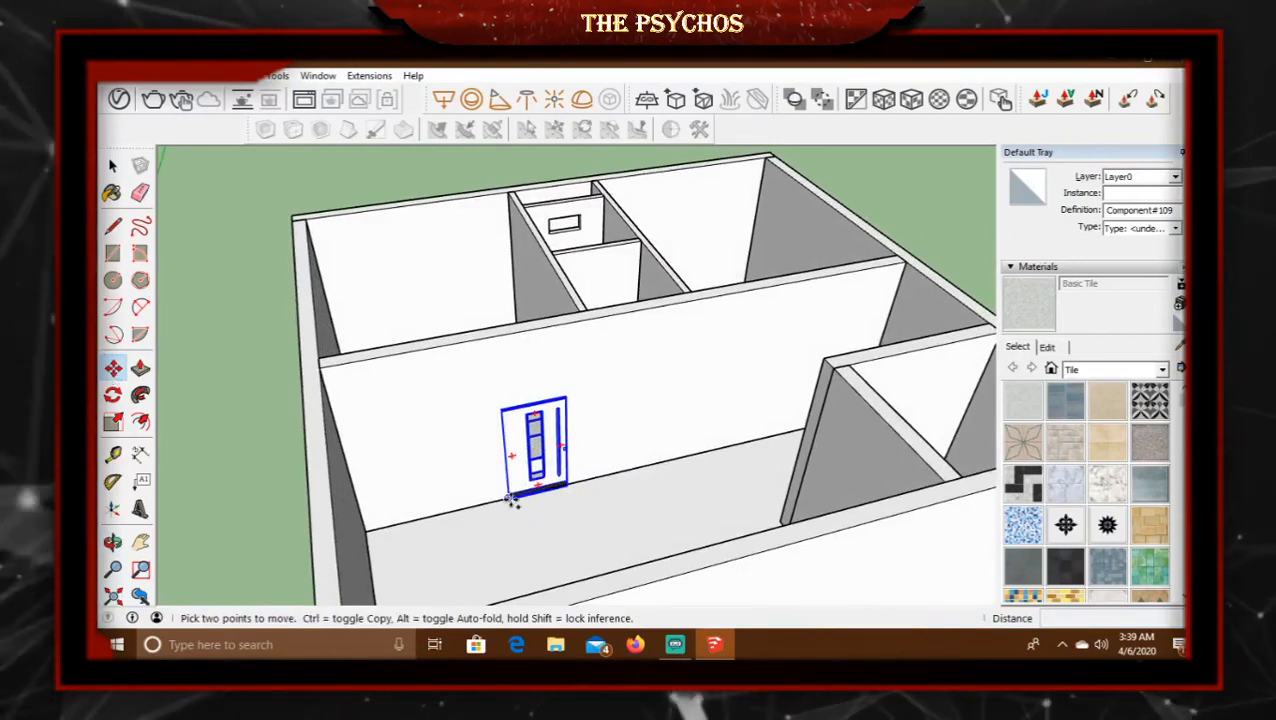
pyautogui.click(509, 497)
pyautogui.press('ctrl')
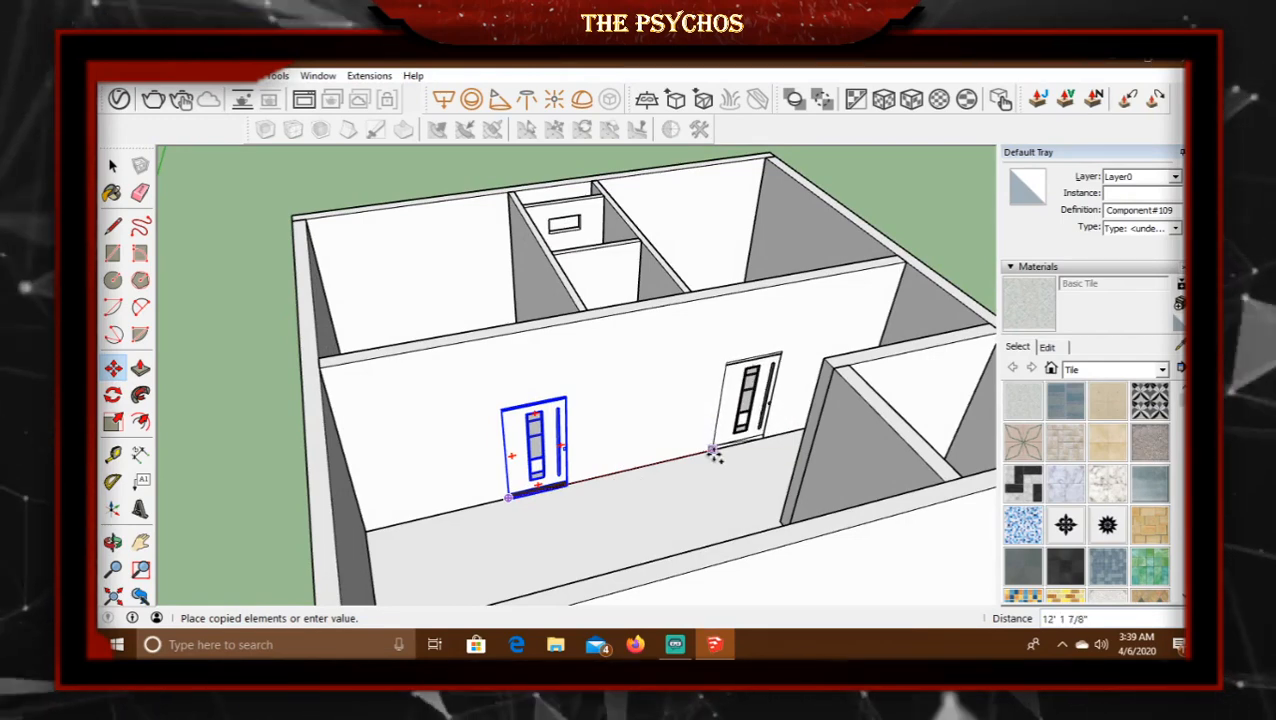
pyautogui.click(712, 452)
pyautogui.moveTo(712, 452); pyautogui.dragTo(480, 458, button='middle')
pyautogui.scroll(3, 480, 458)
pyautogui.scroll(-2, 520, 440)
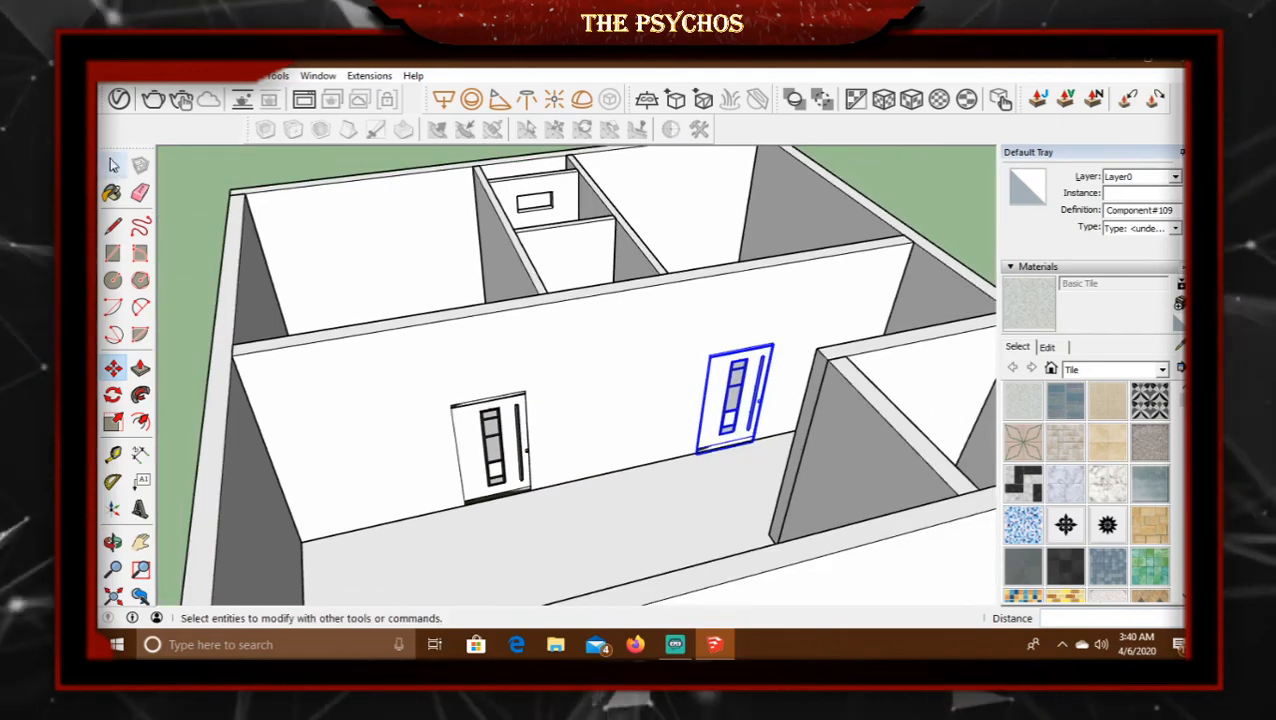
# Open the long partition group and draw a rectangle of about 6' 6 3/4" by 3' 3 3/8" around the first door.
pyautogui.doubleClick(445, 376)
pyautogui.moveTo(447, 365); pyautogui.dragTo(376, 348, button='middle')
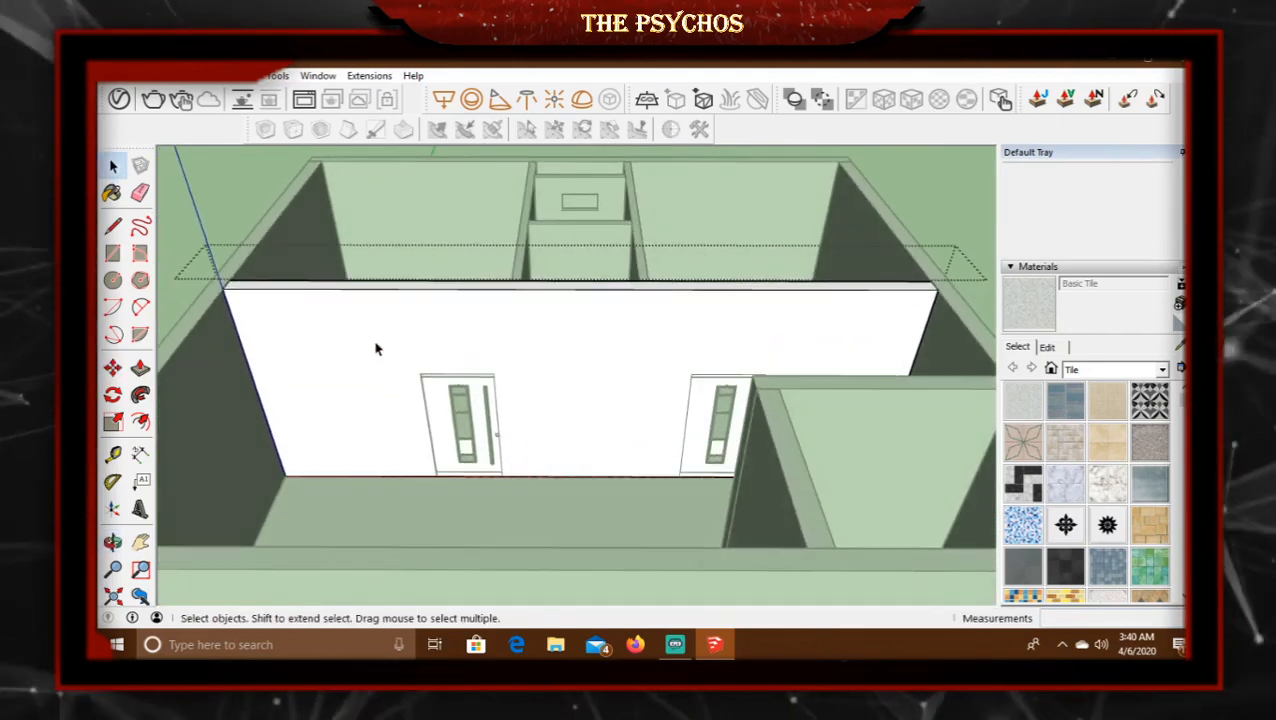
pyautogui.scroll(5, 420, 385)
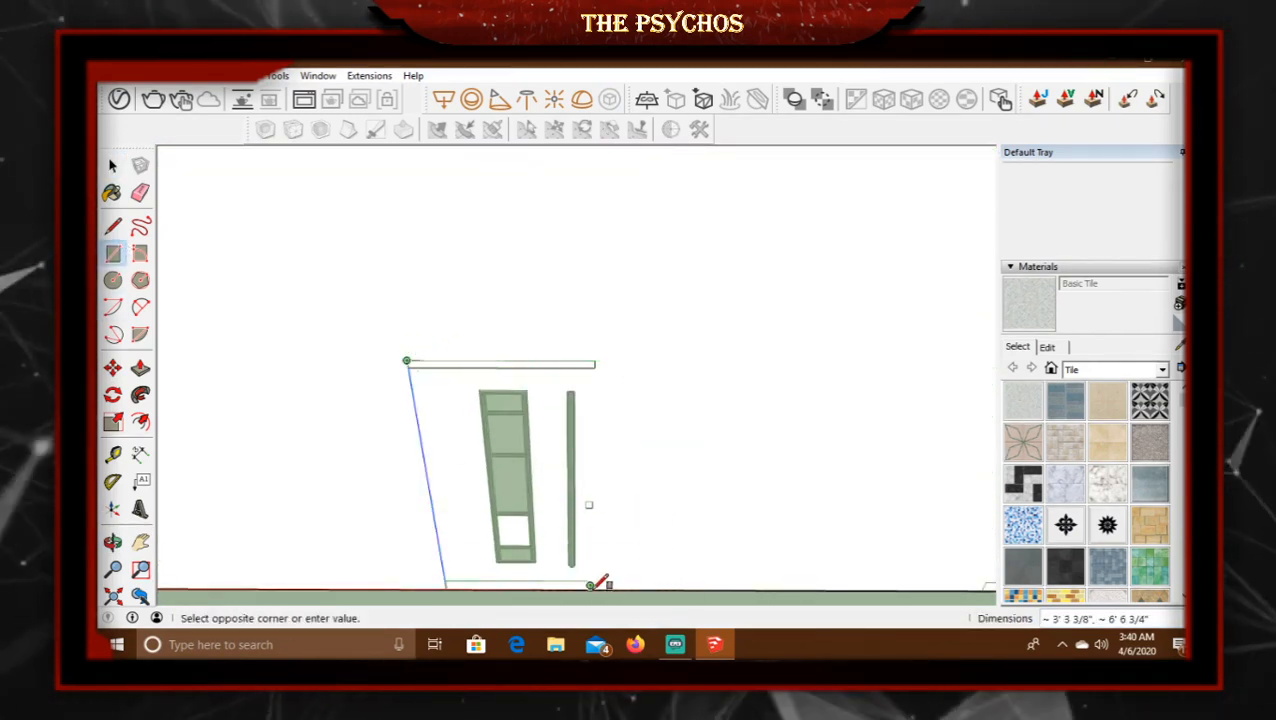
pyautogui.scroll(3, 590, 586)
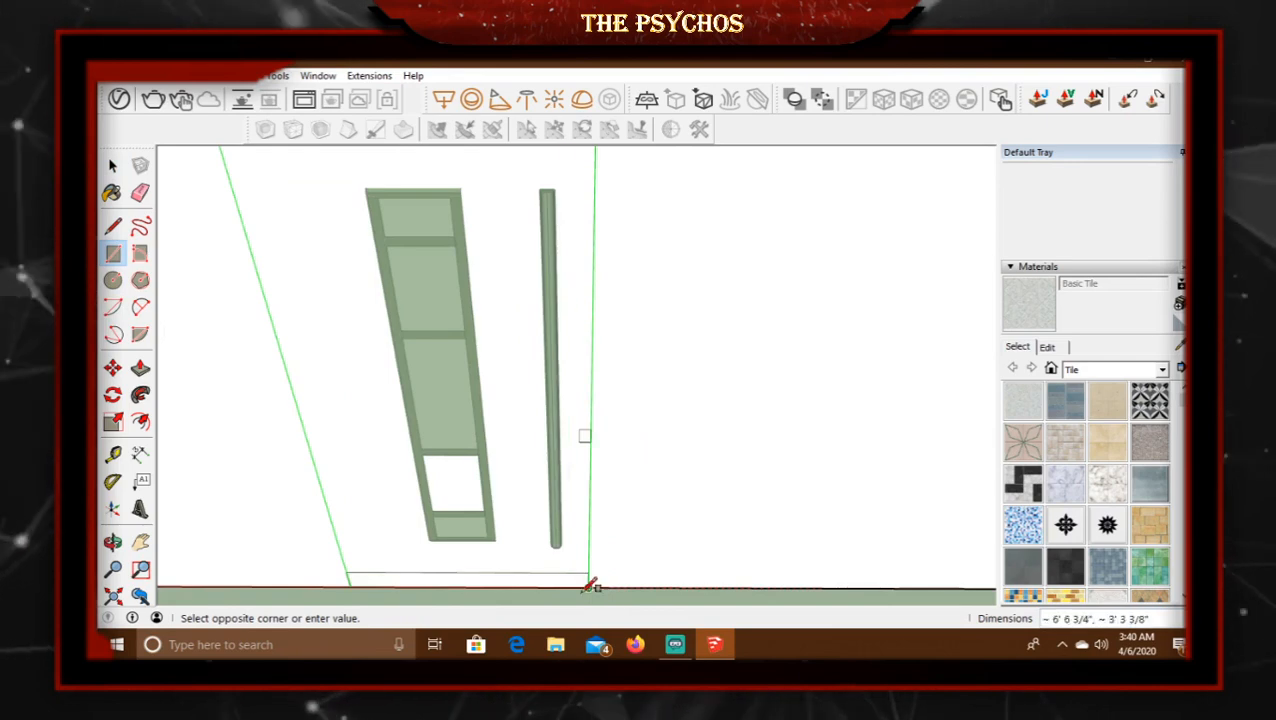
pyautogui.click(593, 582)
pyautogui.scroll(-5, 627, 393)
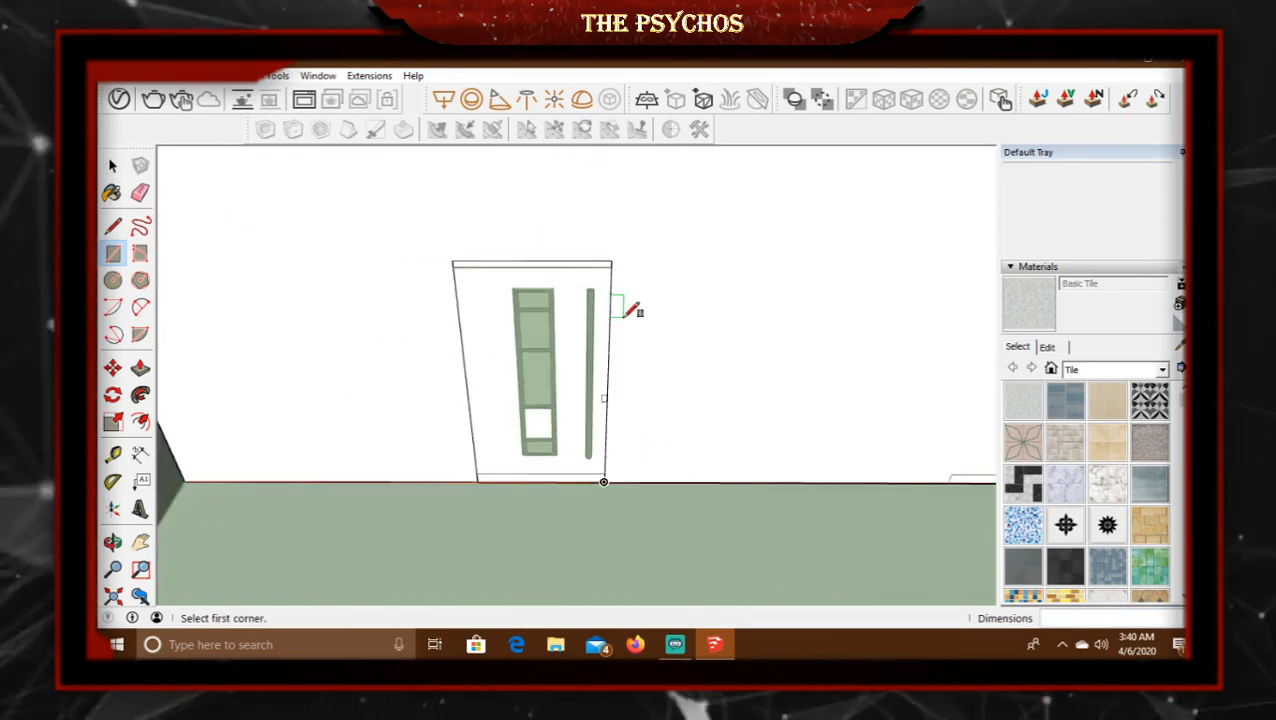
# Push the first door's rectangle 9" through the long partition to cut the opening, and leave the group.
pyautogui.moveTo(632, 302); pyautogui.dragTo(590, 400, button='middle')
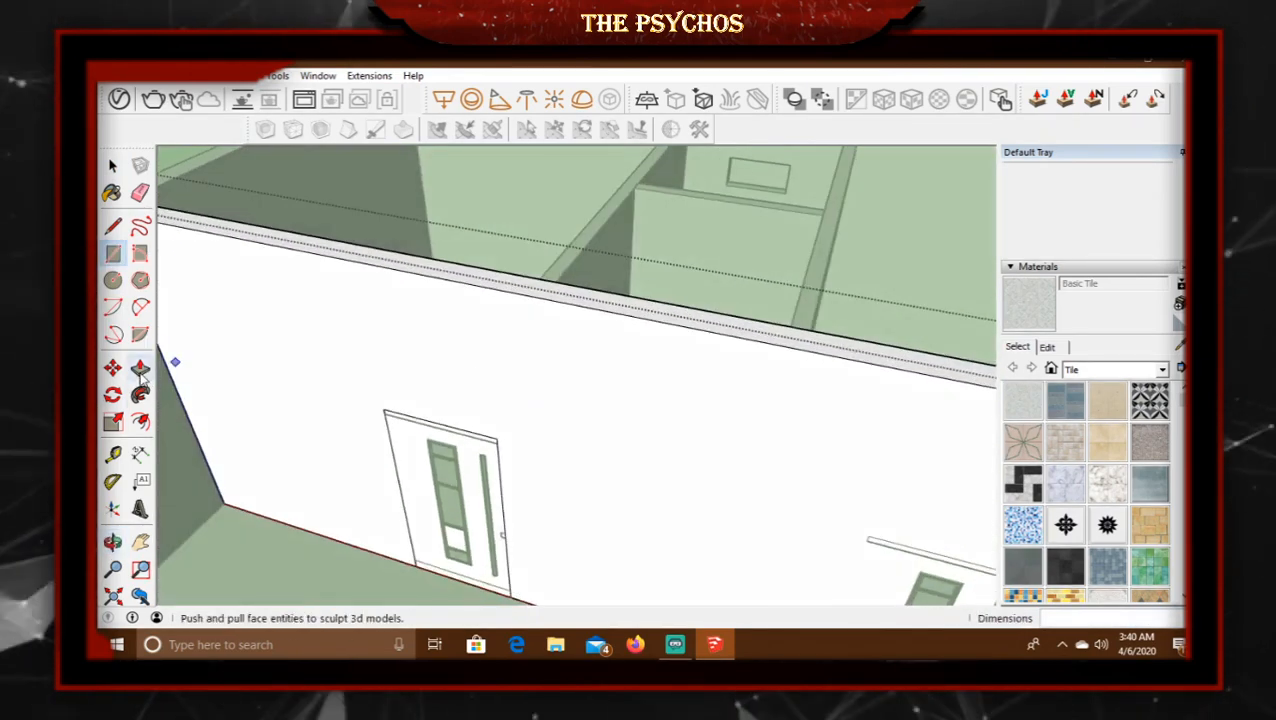
pyautogui.click(140, 368)
pyautogui.moveTo(462, 456); pyautogui.dragTo(560, 282)
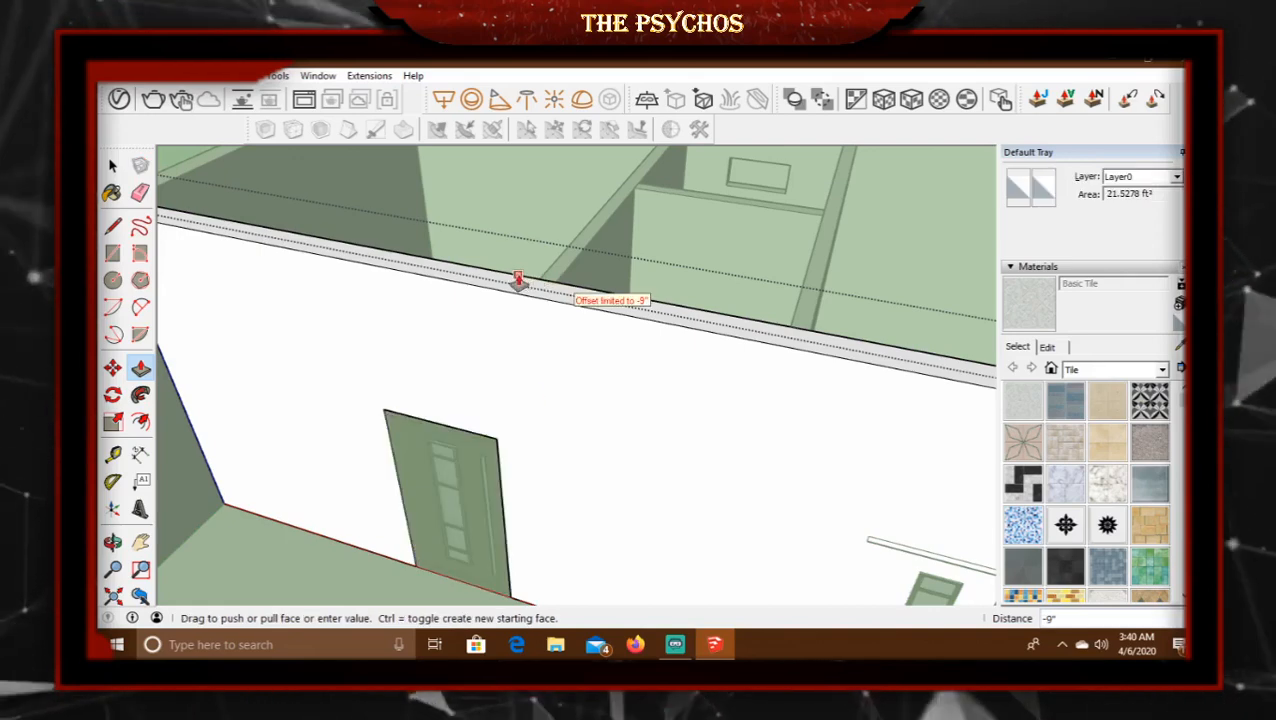
pyautogui.click(518, 284)
pyautogui.scroll(-3, 384, 476)
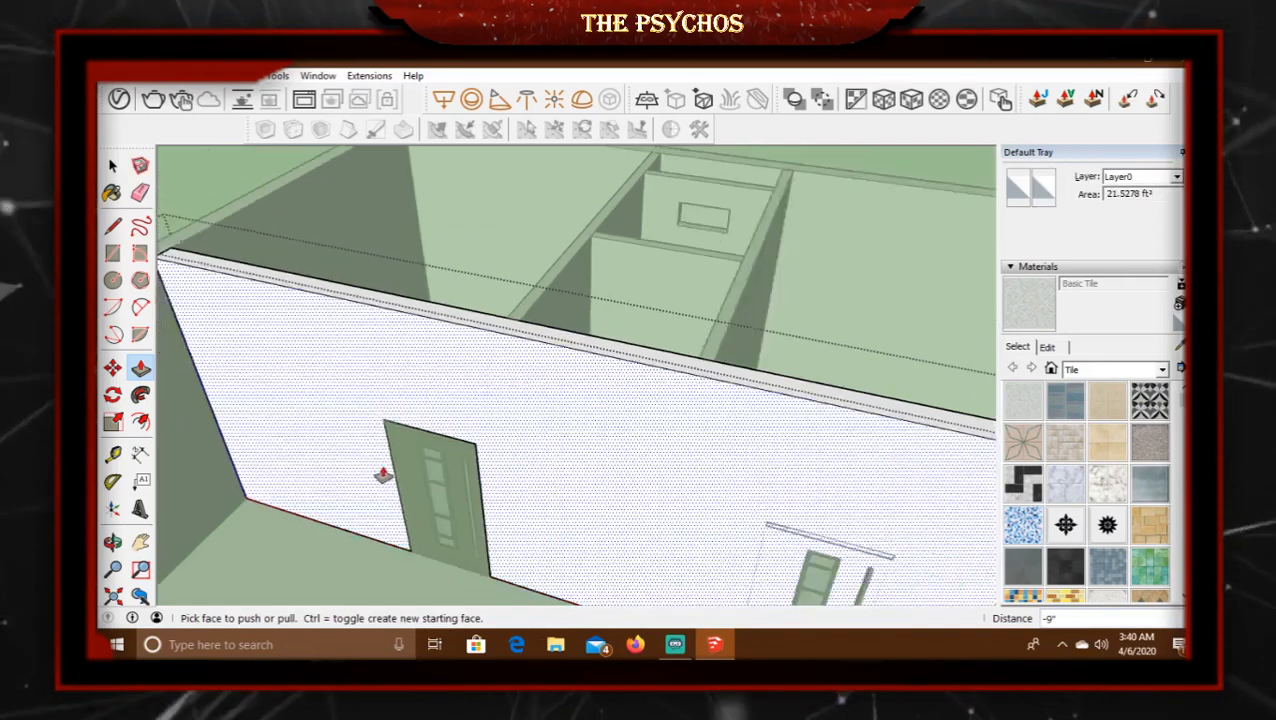
pyautogui.moveTo(386, 476); pyautogui.dragTo(580, 454, button='middle')
pyautogui.click(113, 165)
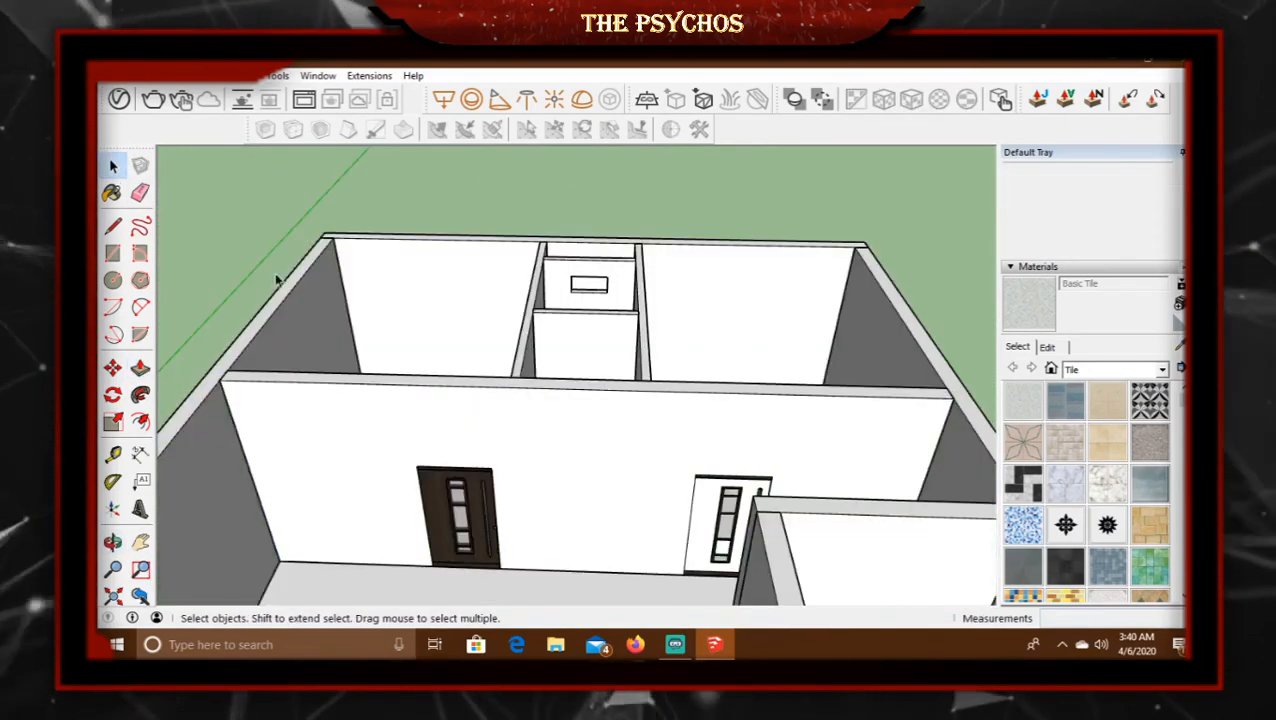
# Reopen the long partition group and draw a rectangle from corner to corner over the second door's outline.
pyautogui.moveTo(276, 276); pyautogui.dragTo(812, 441, button='middle')
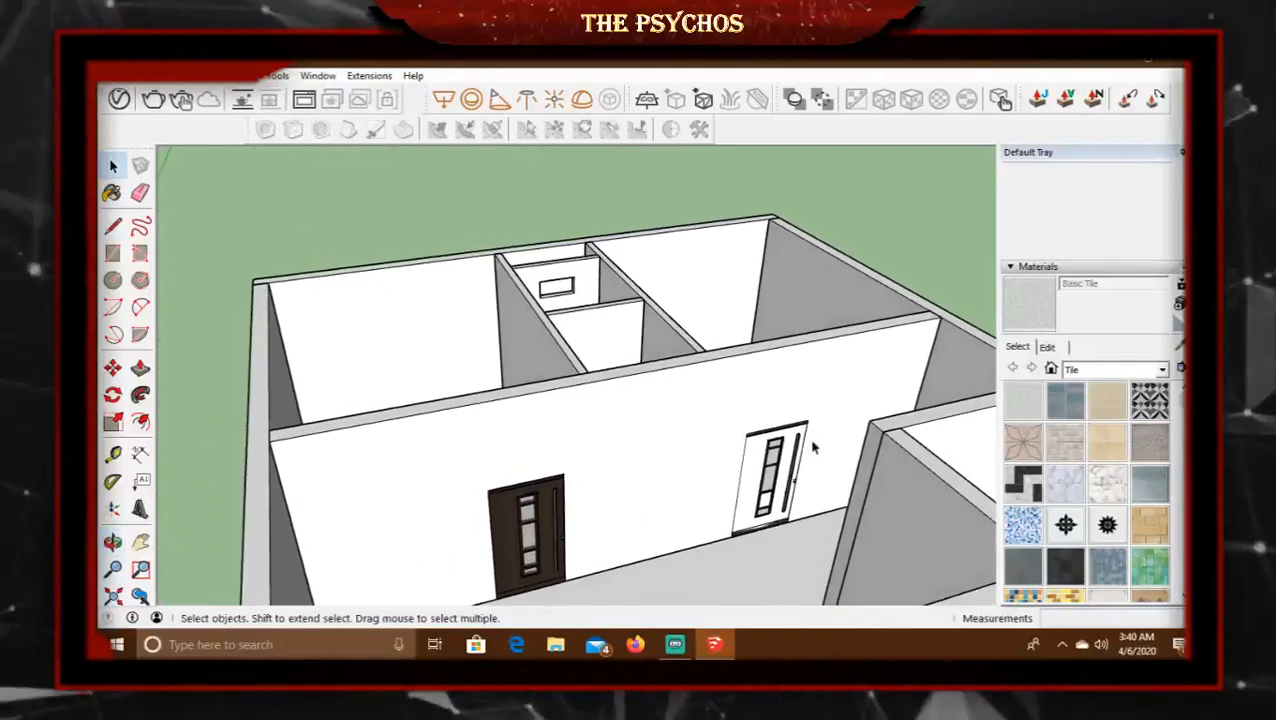
pyautogui.scroll(5, 795, 396)
pyautogui.doubleClick(527, 345)
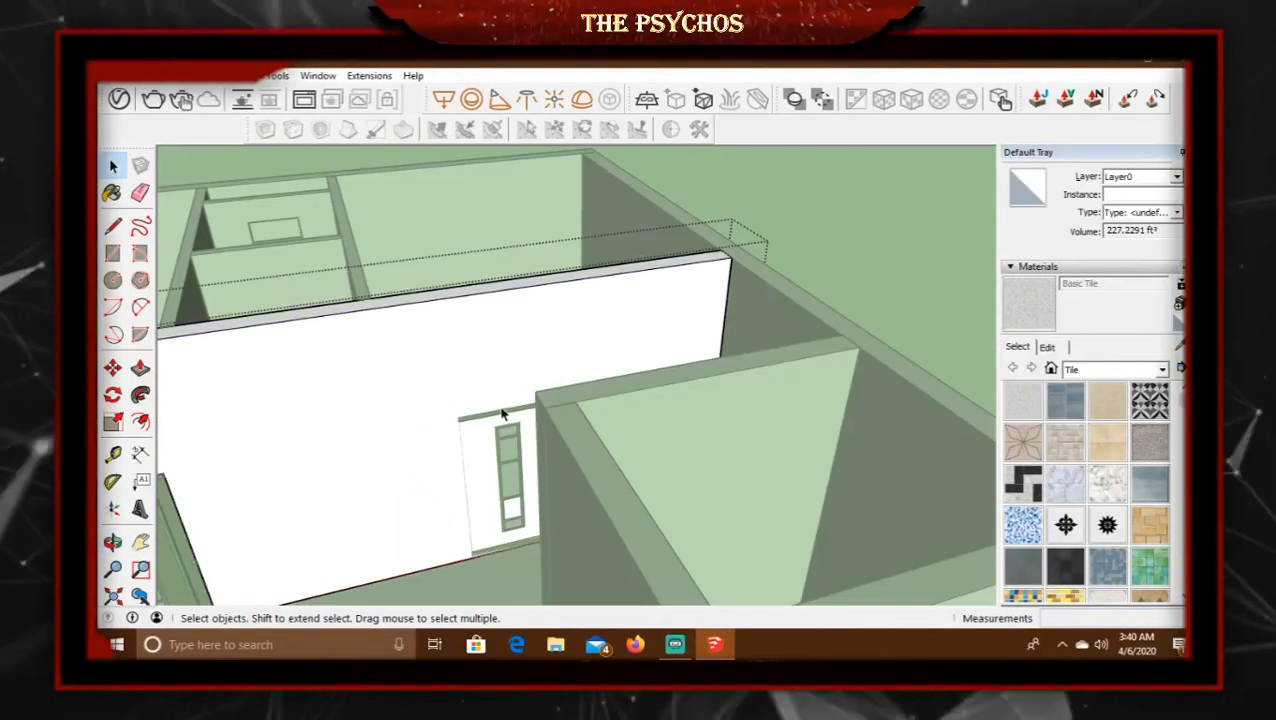
pyautogui.moveTo(527, 345); pyautogui.dragTo(620, 400, button='middle')
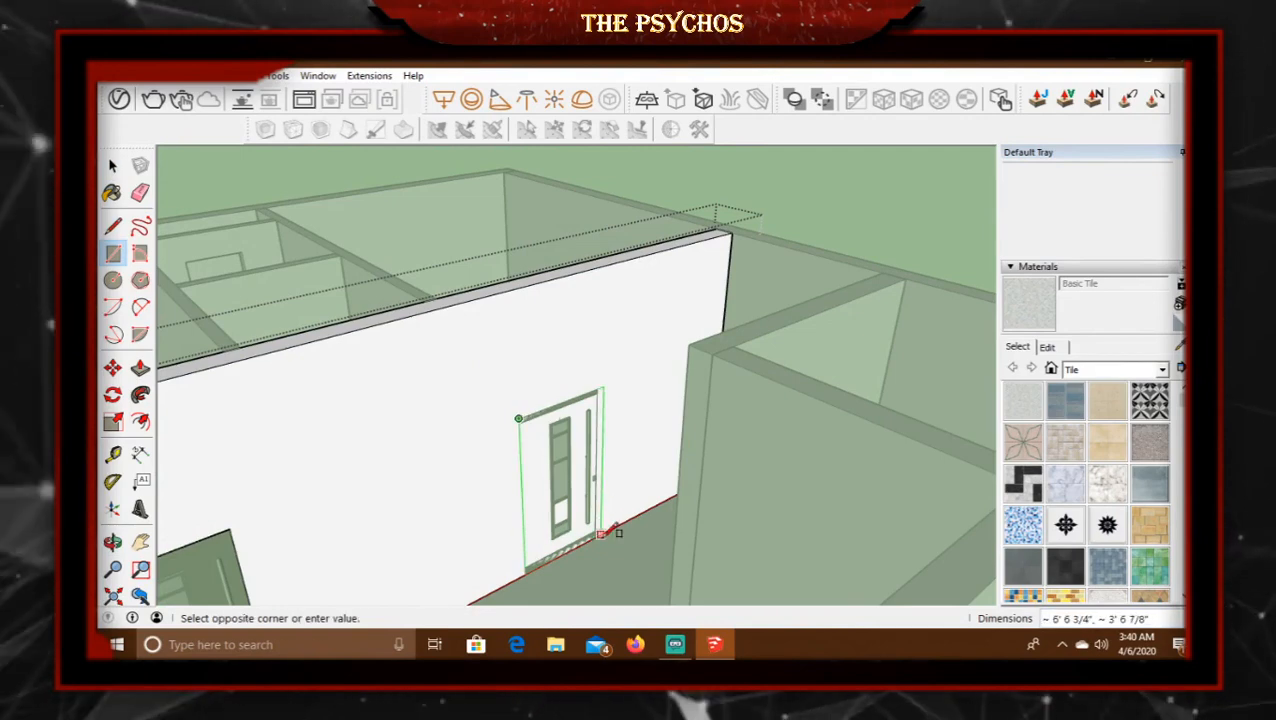
# Push the second door's rectangle 9" through the long partition to cut its opening, and close the group.
pyautogui.click(140, 367)
pyautogui.click(578, 420)
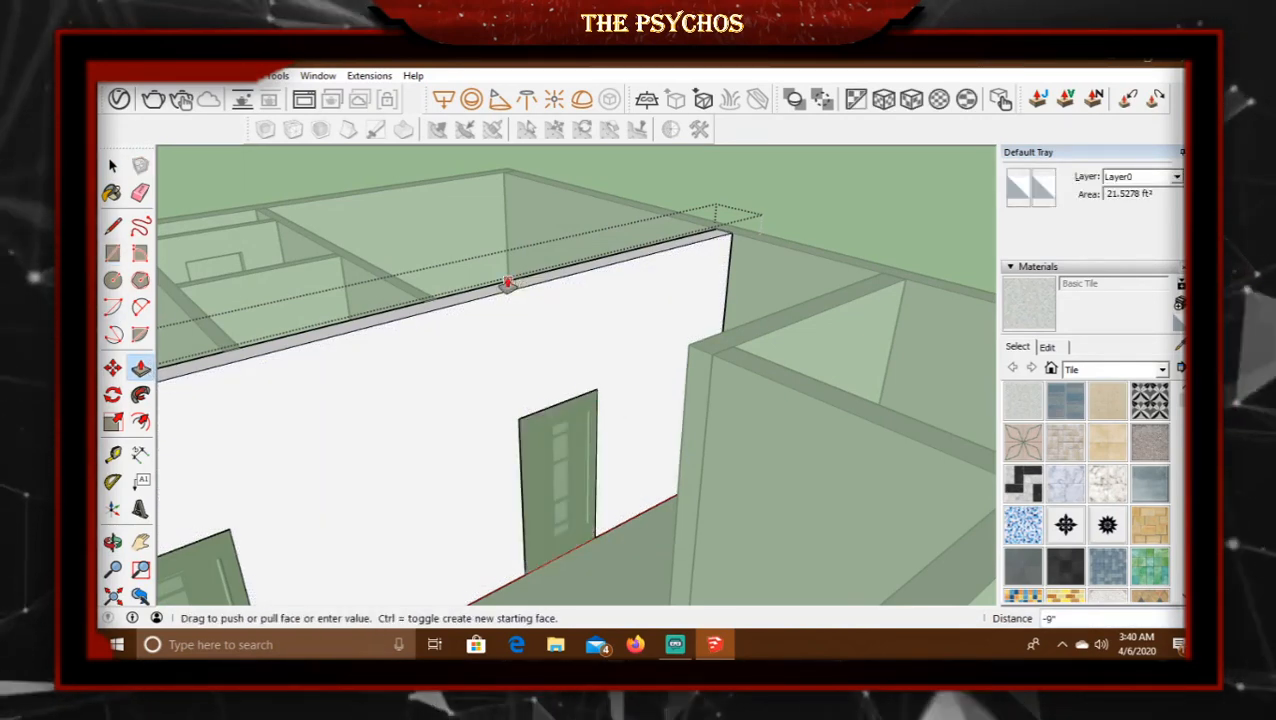
pyautogui.click(508, 284)
pyautogui.click(113, 166)
pyautogui.click(857, 188)
pyautogui.scroll(-3, 861, 195)
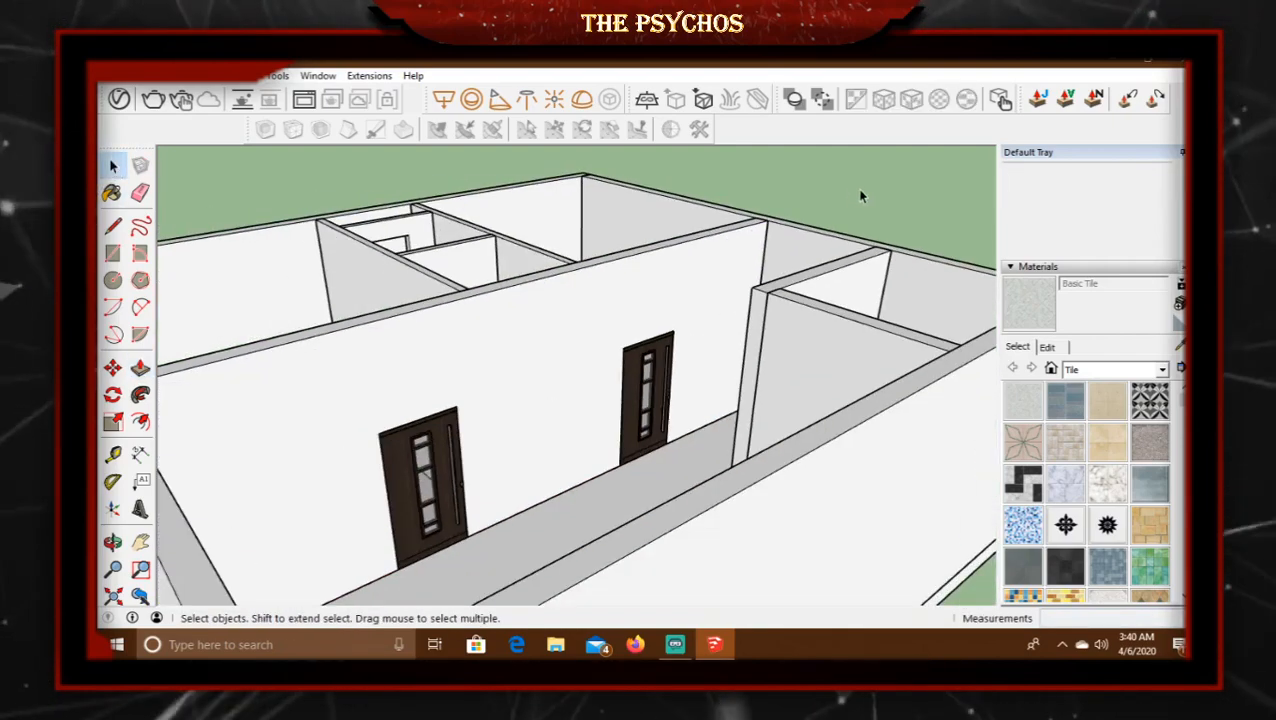
# Copy the second door by its lower corner onto the open floor in front of the long partition.
pyautogui.moveTo(862, 196); pyautogui.dragTo(815, 296, button='middle')
pyautogui.scroll(-4, 515, 293)
pyautogui.moveTo(684, 313); pyautogui.dragTo(592, 421, button='middle')
pyautogui.scroll(3, 667, 318)
pyautogui.scroll(-3, 670, 314)
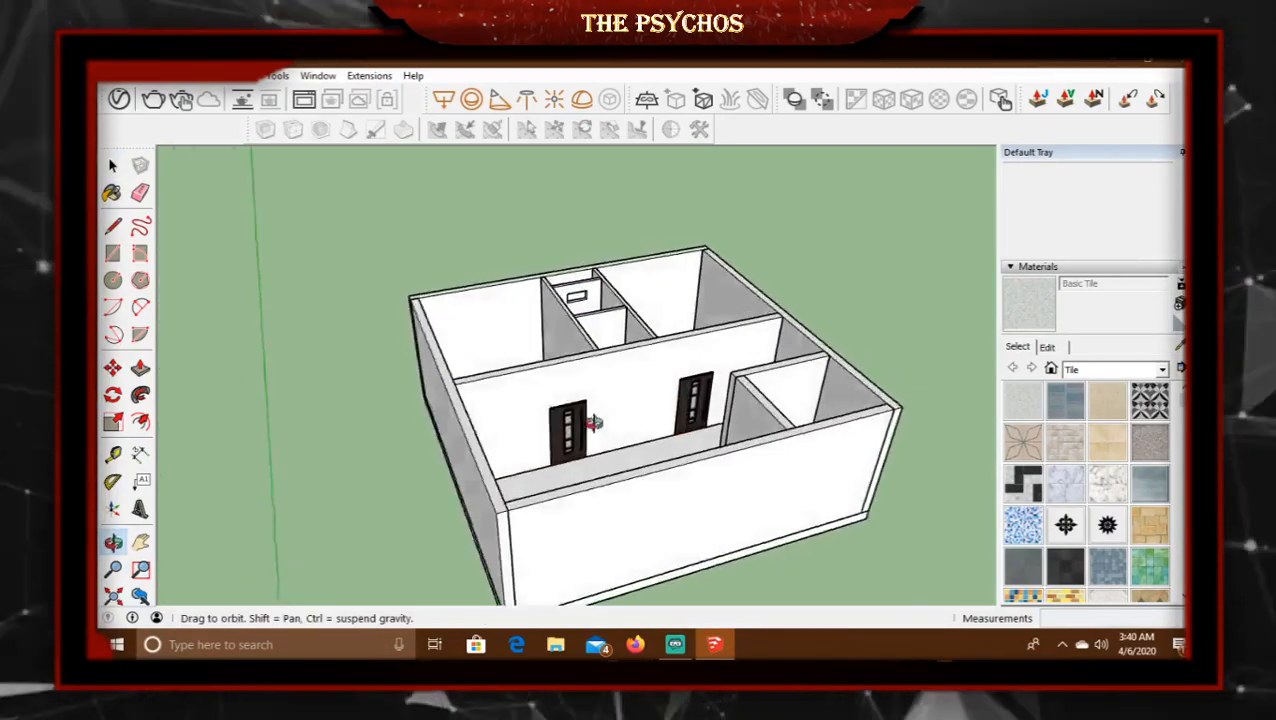
pyautogui.scroll(3, 678, 387)
pyautogui.moveTo(678, 387); pyautogui.dragTo(678, 421, button='middle')
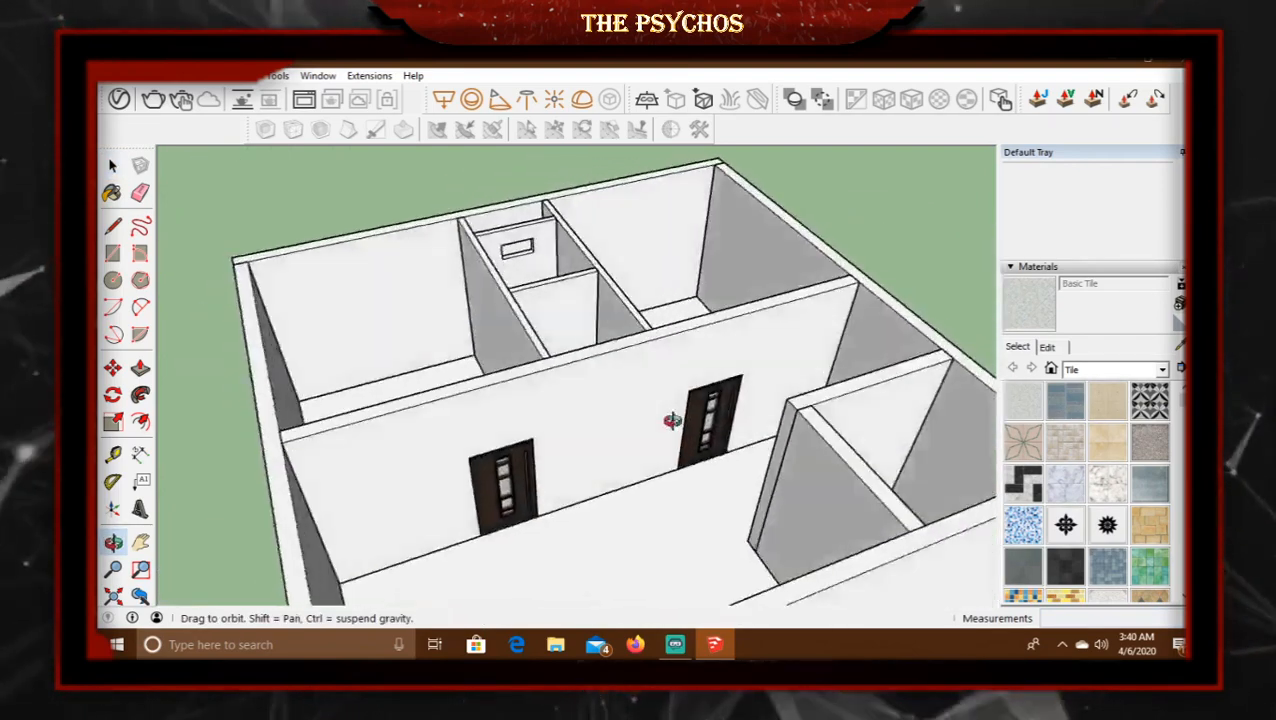
pyautogui.scroll(5, 700, 440)
pyautogui.click(700, 447)
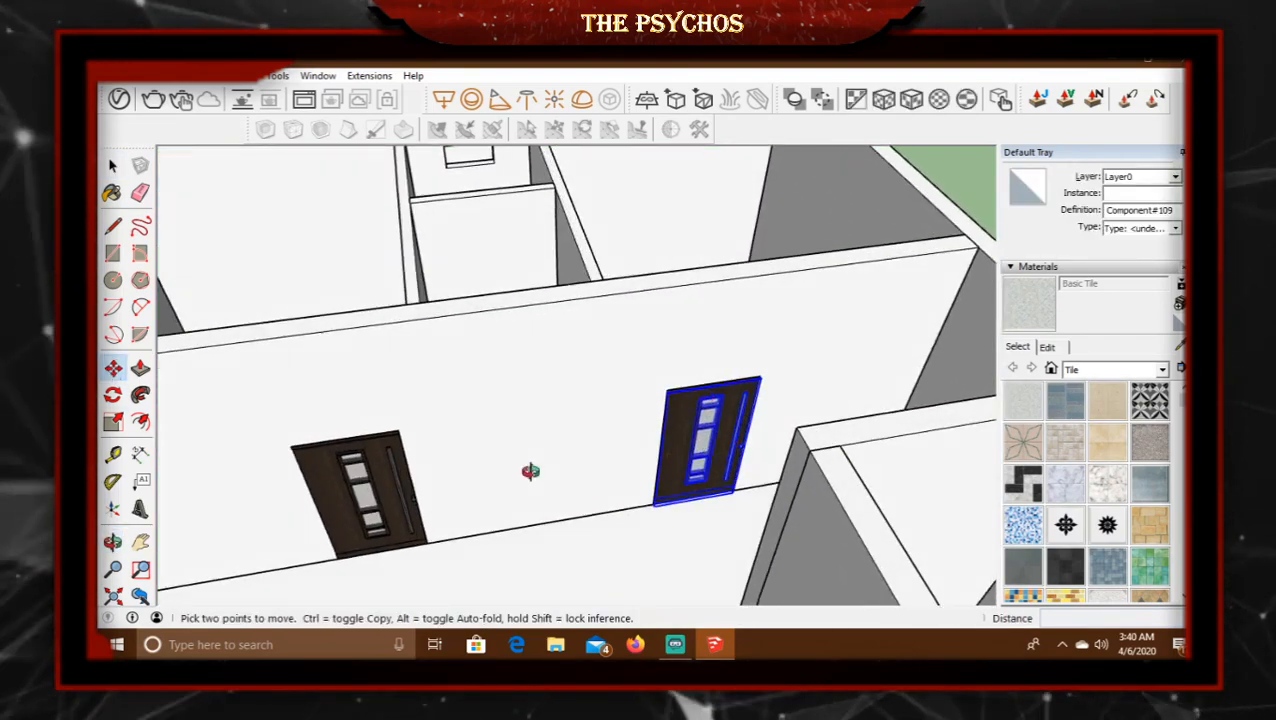
pyautogui.moveTo(527, 470); pyautogui.dragTo(511, 446, button='middle')
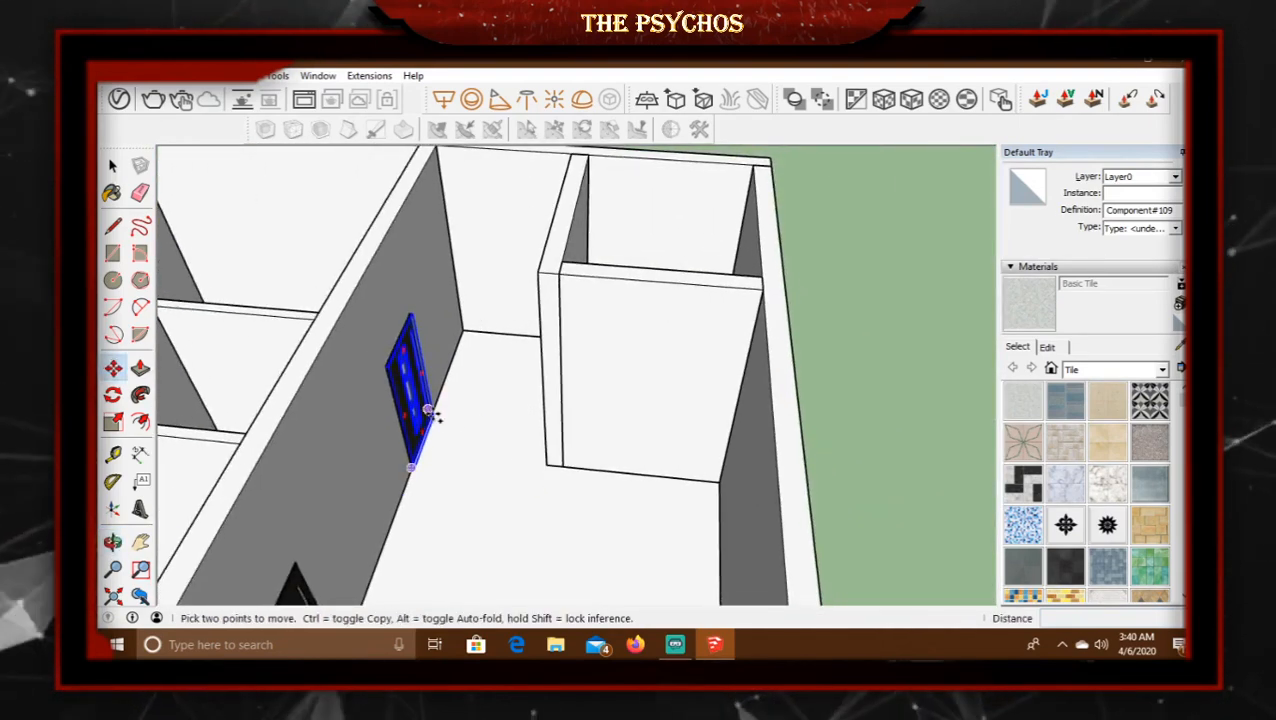
pyautogui.keyDown('ctrl'); pyautogui.click(409, 467); pyautogui.keyUp('ctrl')
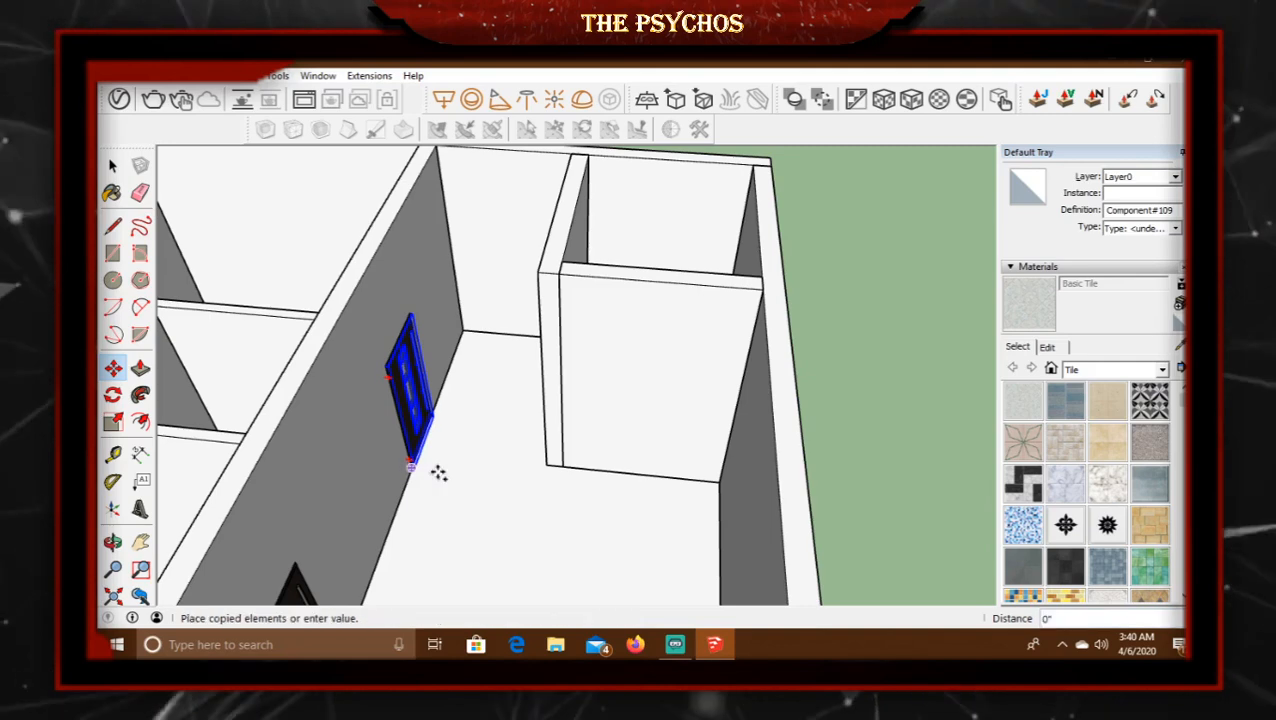
pyautogui.click(473, 473)
pyautogui.moveTo(473, 474); pyautogui.dragTo(641, 506, button='middle')
pyautogui.scroll(2, 546, 482)
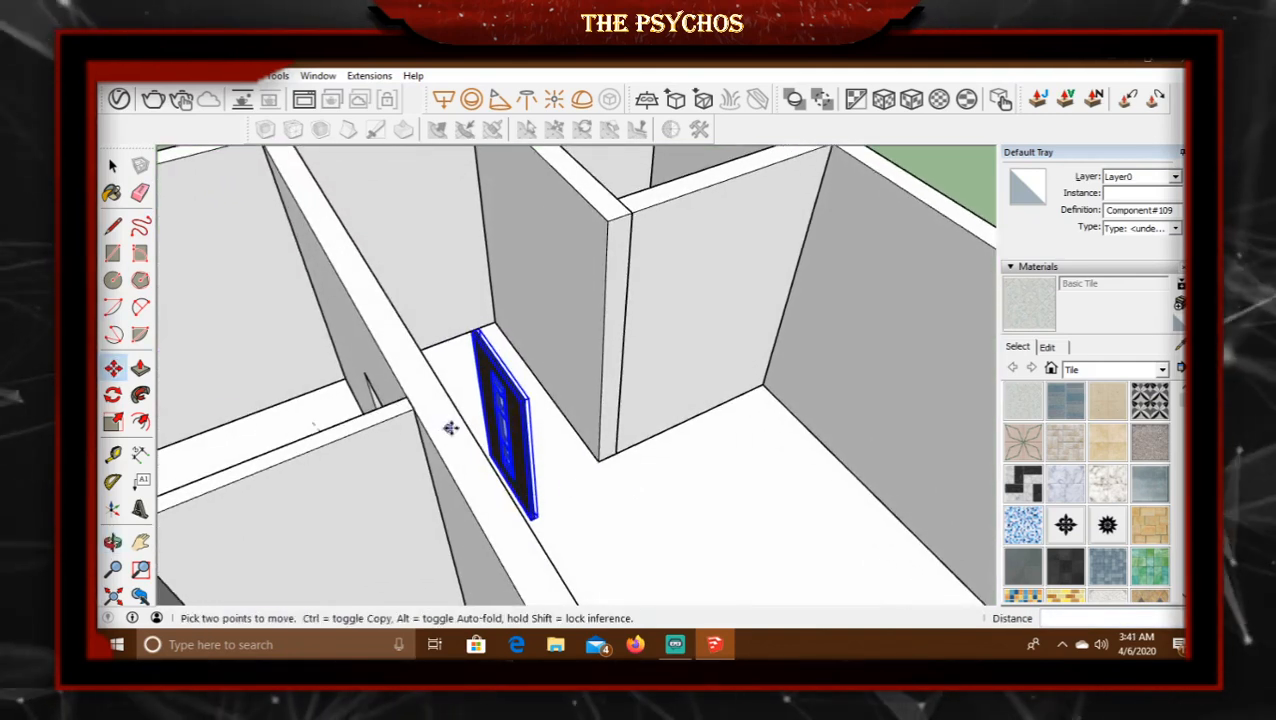
# Rotate the new door copy 180° about the vertical axis at its base.
pyautogui.moveTo(451, 428); pyautogui.dragTo(400, 425, button='middle')
pyautogui.click(113, 395)
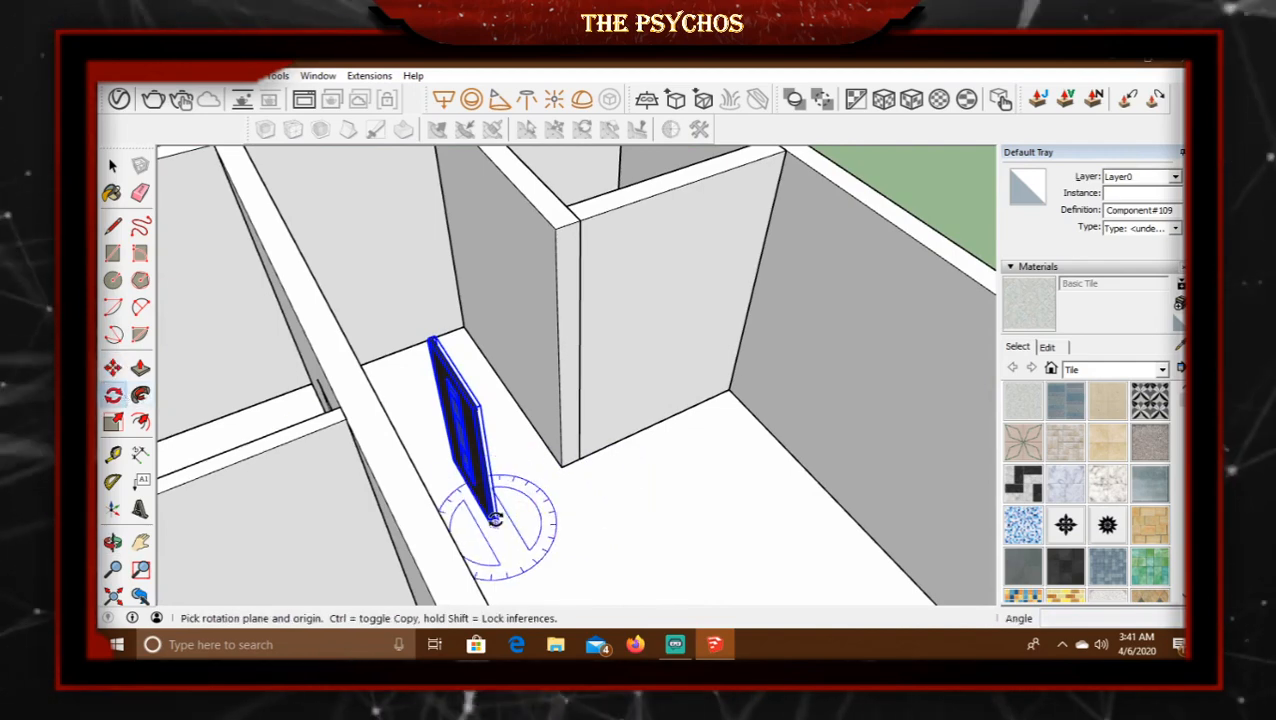
pyautogui.click(538, 598)
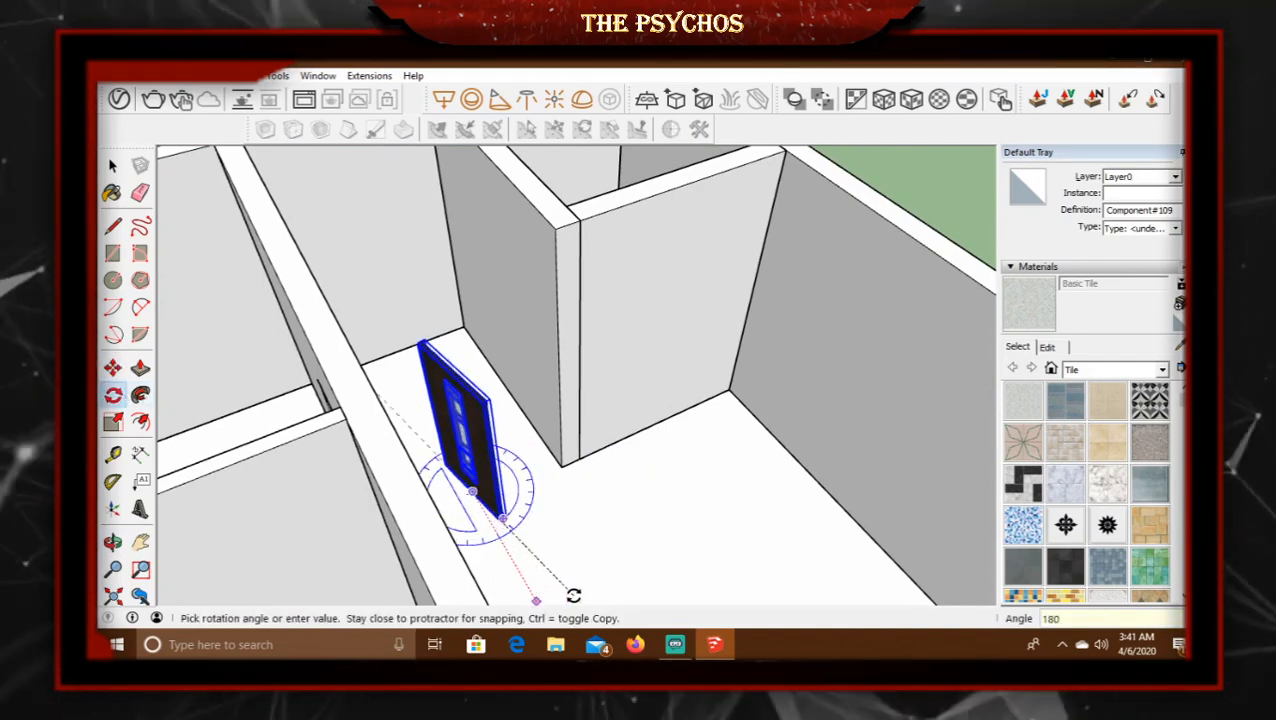
pyautogui.click(573, 596)
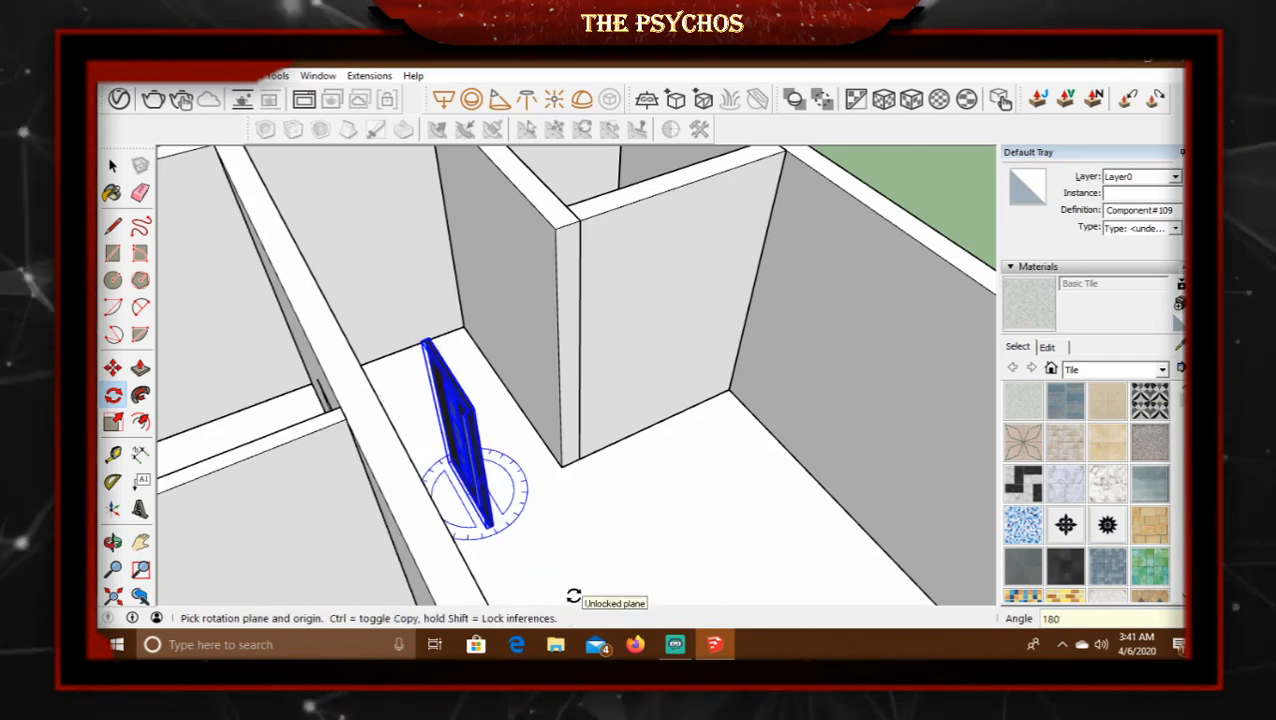
# Move the rotated door by its lower corner onto the base of the small room's partition, near its free end.
pyautogui.click(112, 368)
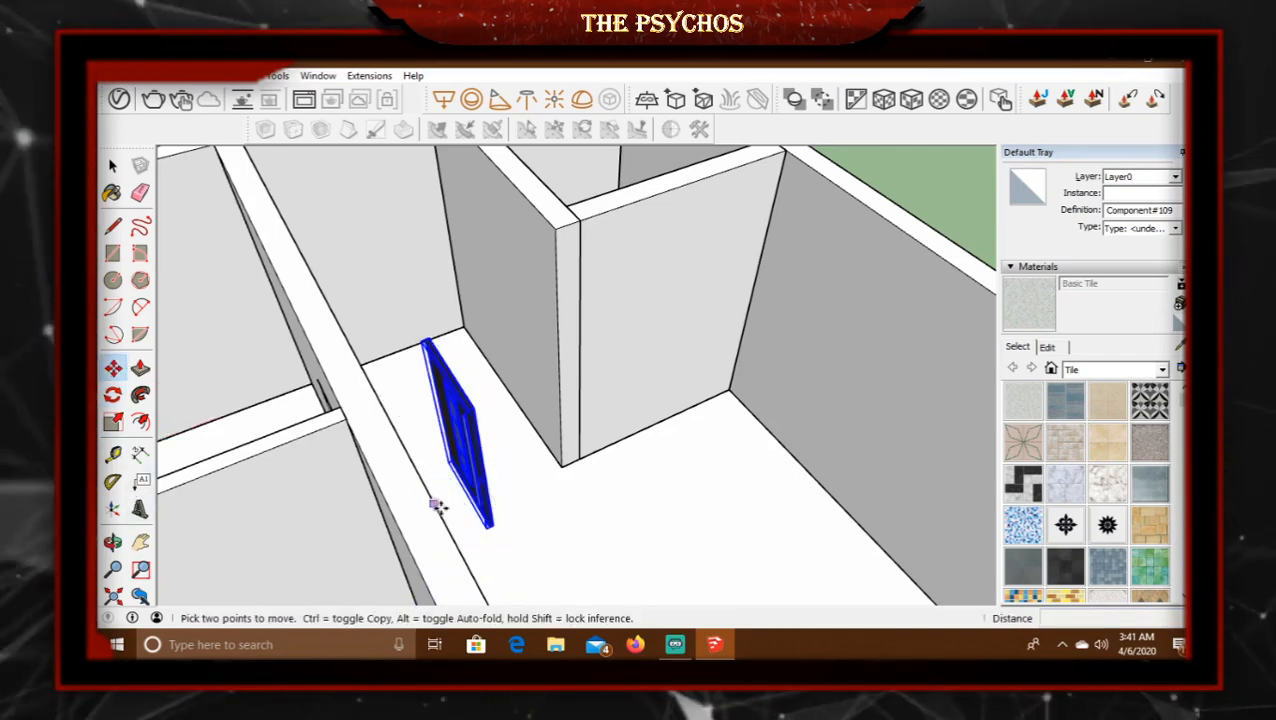
pyautogui.moveTo(436, 507); pyautogui.dragTo(498, 521, button='middle')
pyautogui.scroll(4, 484, 505)
pyautogui.scroll(2, 480, 495)
pyautogui.scroll(4, 489, 482)
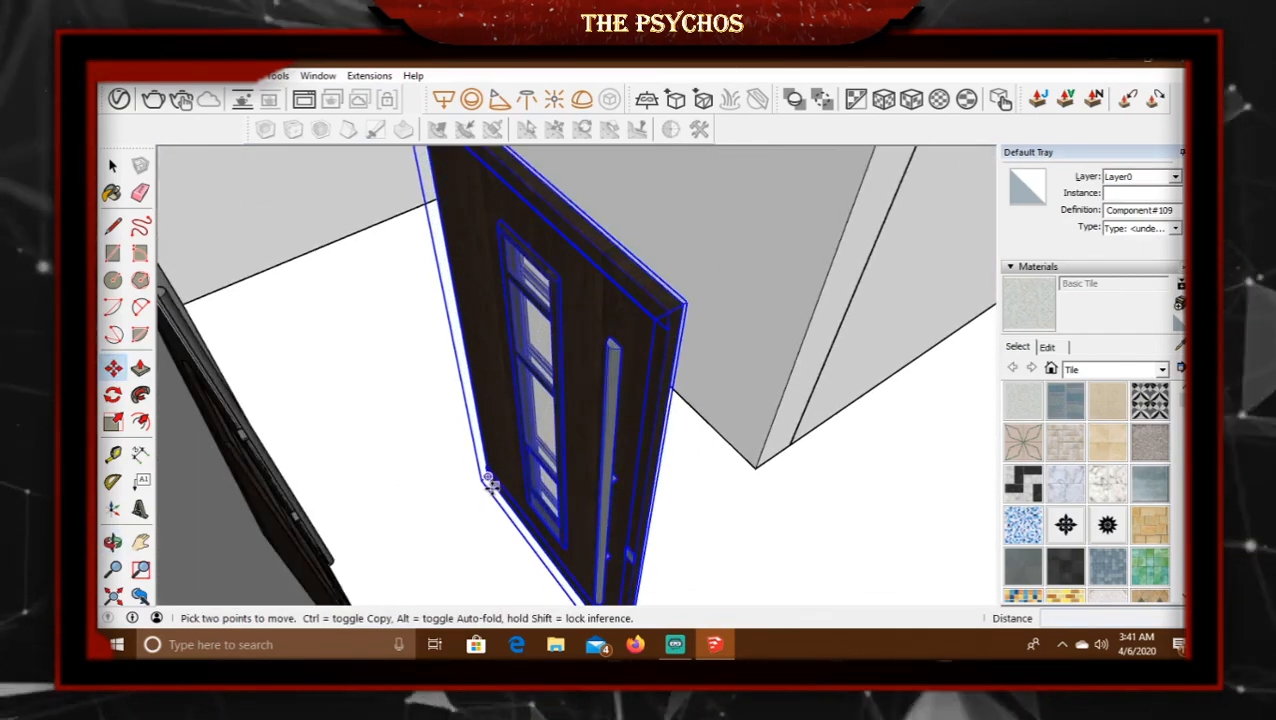
pyautogui.click(484, 480)
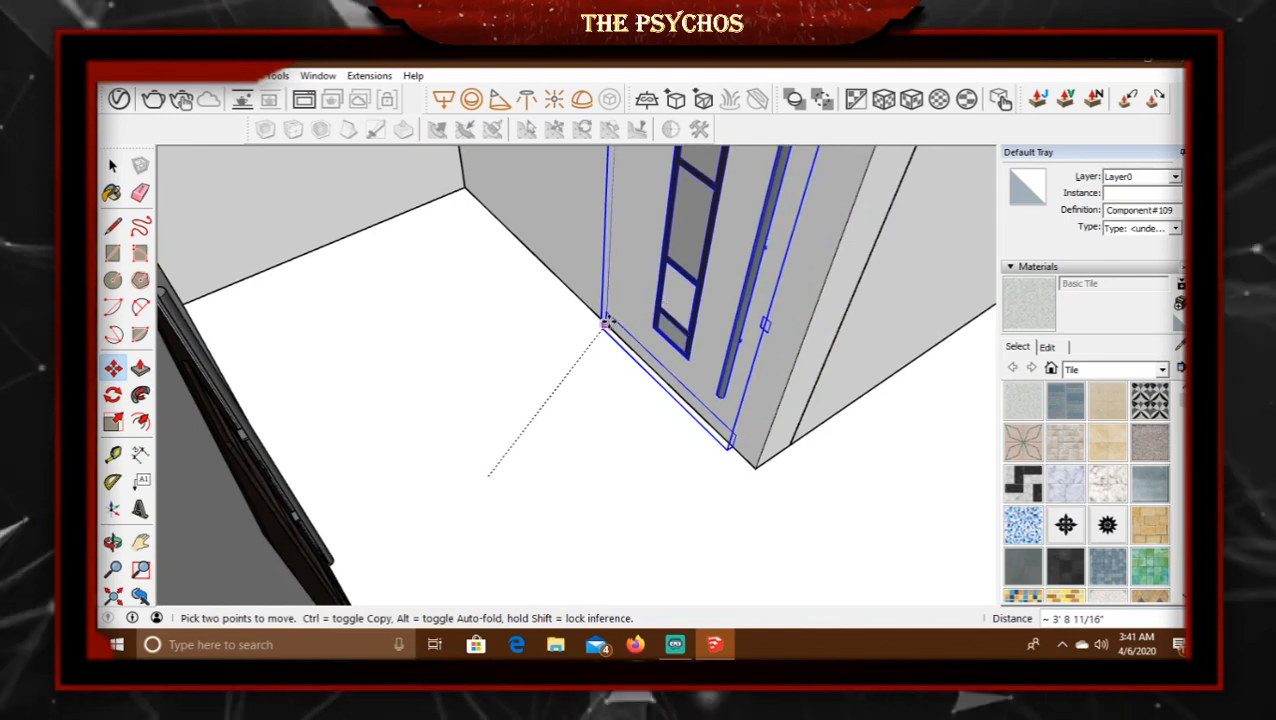
pyautogui.click(608, 322)
pyautogui.scroll(-5, 612, 322)
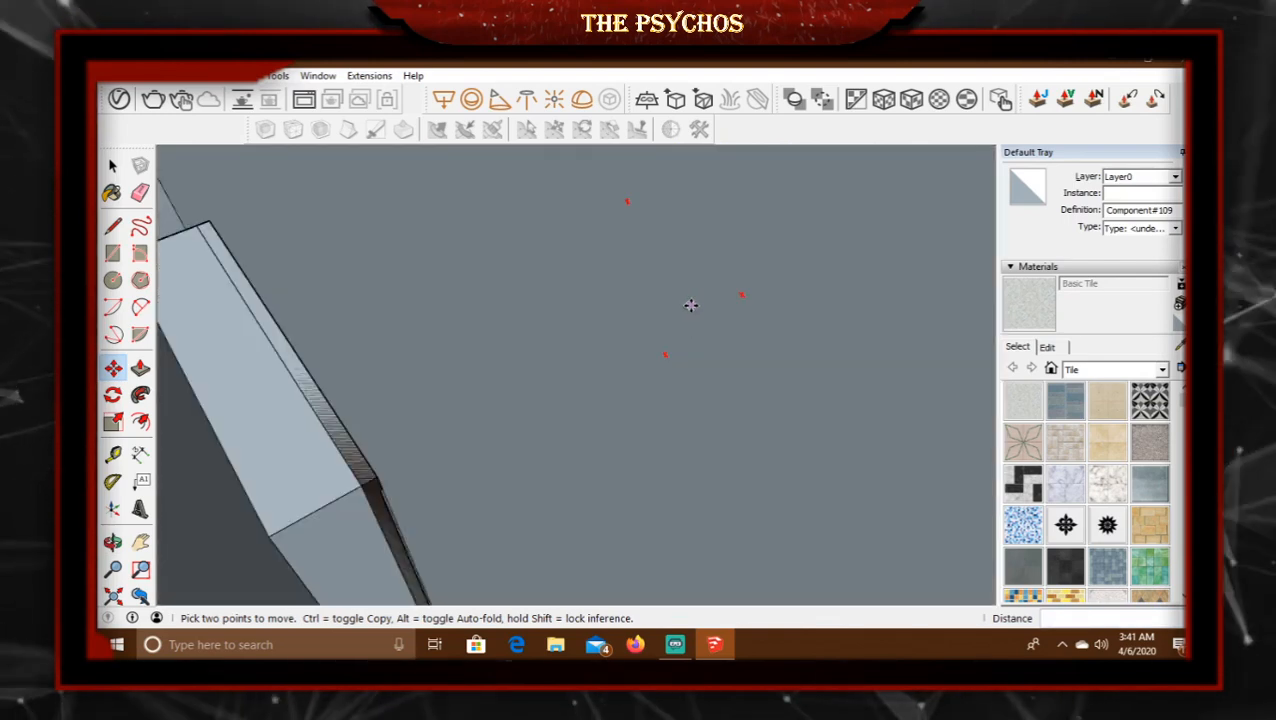
pyautogui.moveTo(689, 305); pyautogui.dragTo(186, 274, button='middle')
pyautogui.press('m')
# Open the small room's partition group and draw a rectangle of about 6' 6 3/4" by 3' 3 3/8" around the door.
pyautogui.click(107, 160)
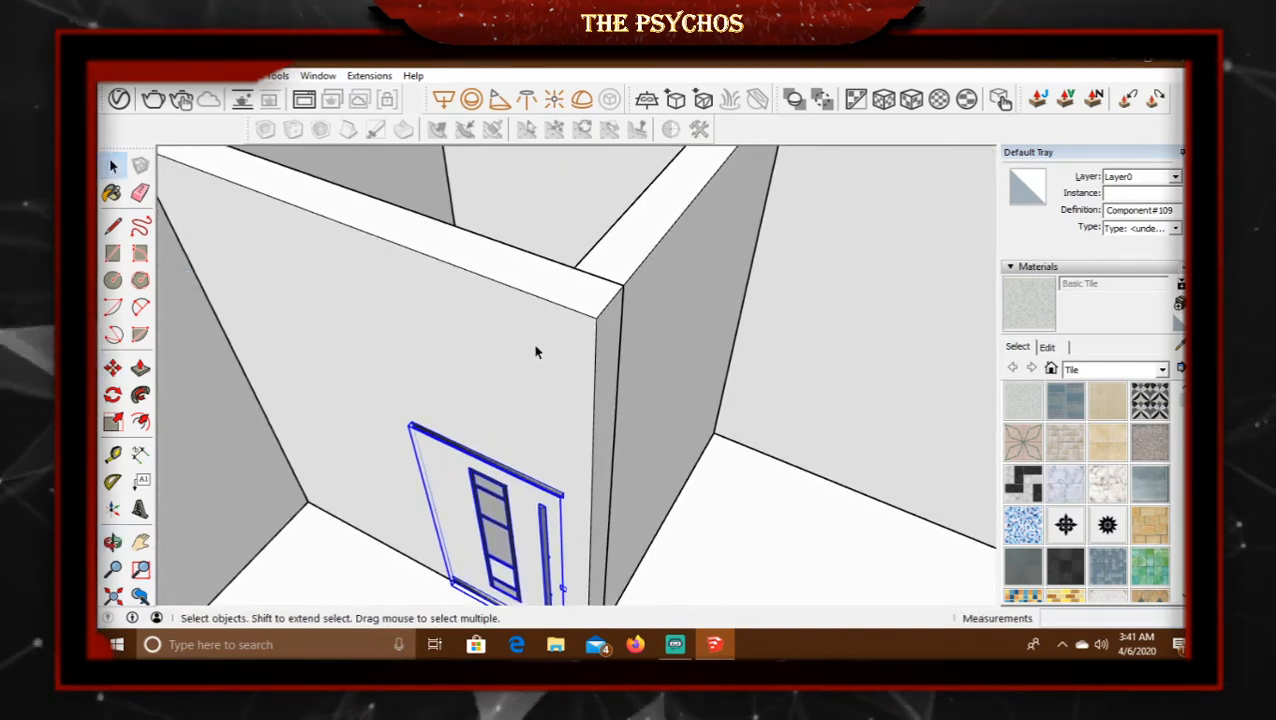
pyautogui.doubleClick(546, 357)
pyautogui.moveTo(500, 410); pyautogui.dragTo(475, 375, button='middle')
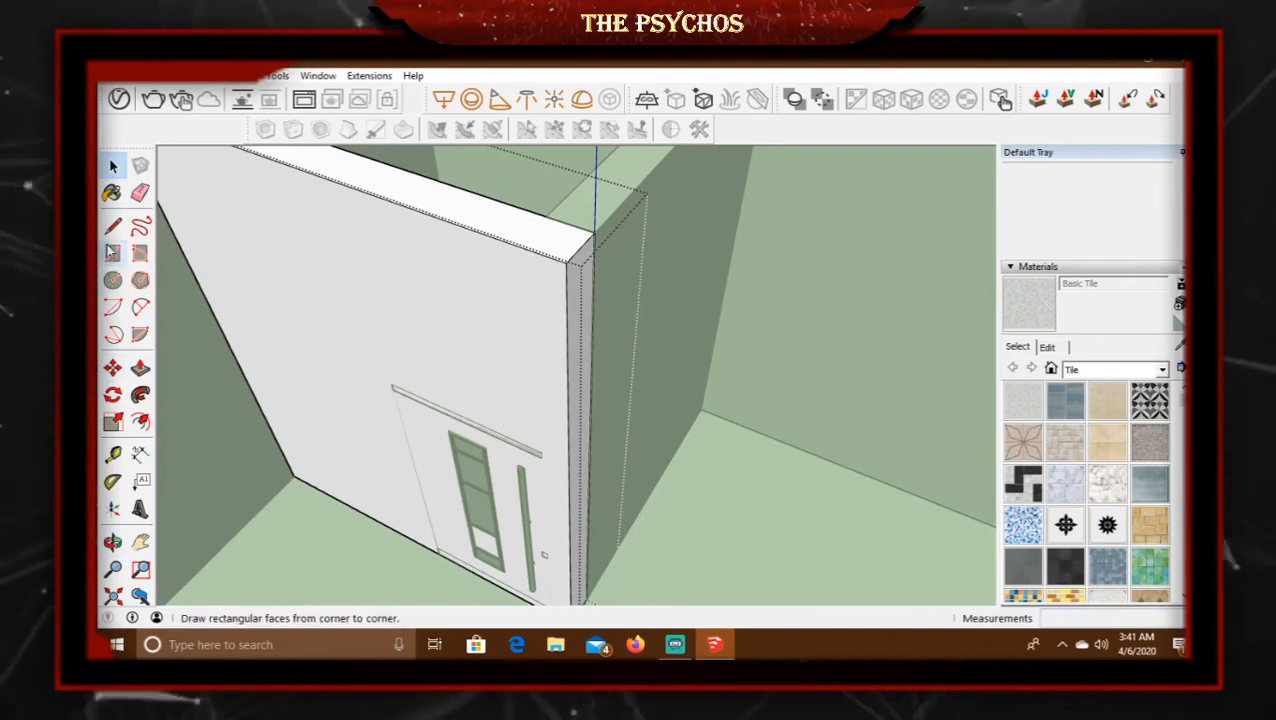
pyautogui.click(391, 383)
pyautogui.moveTo(527, 572); pyautogui.dragTo(537, 584, button='middle')
pyautogui.click(537, 584)
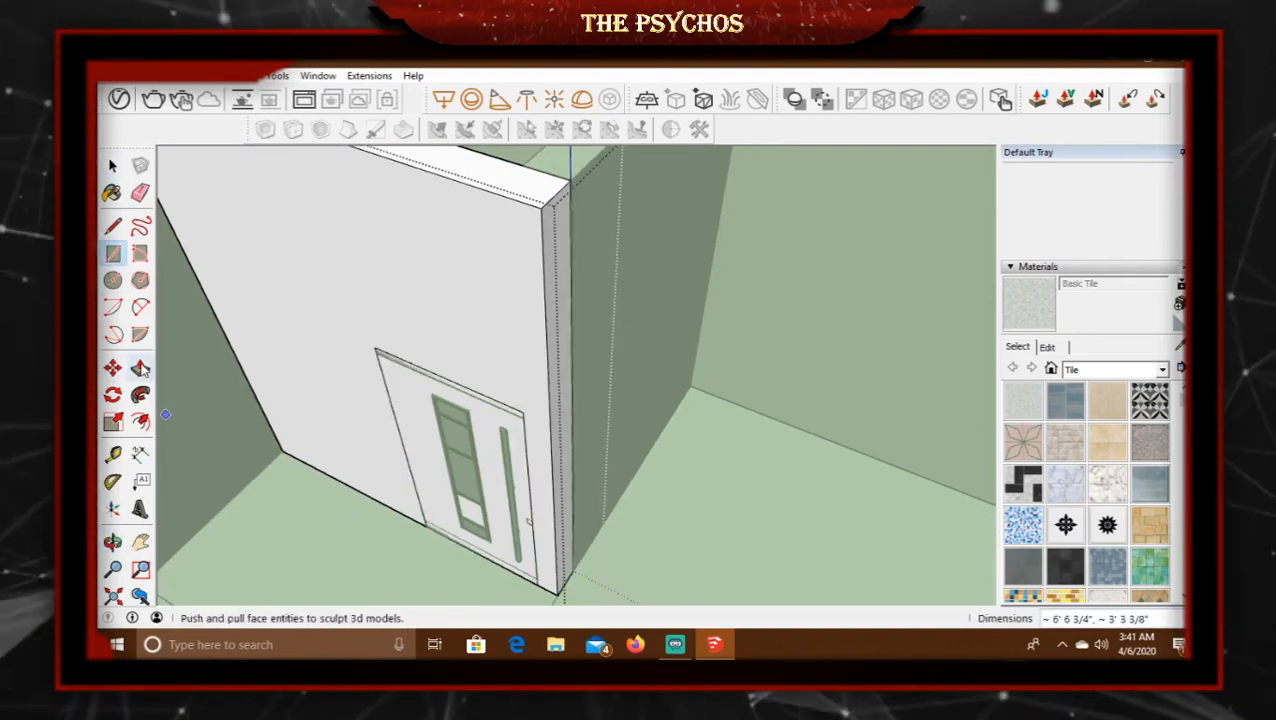
# Push the door rectangle 9" through the small room's partition to cut the opening, and end the Push/Pull command.
pyautogui.click(140, 368)
pyautogui.click(478, 447)
pyautogui.moveTo(500, 274); pyautogui.dragTo(456, 379, button='middle')
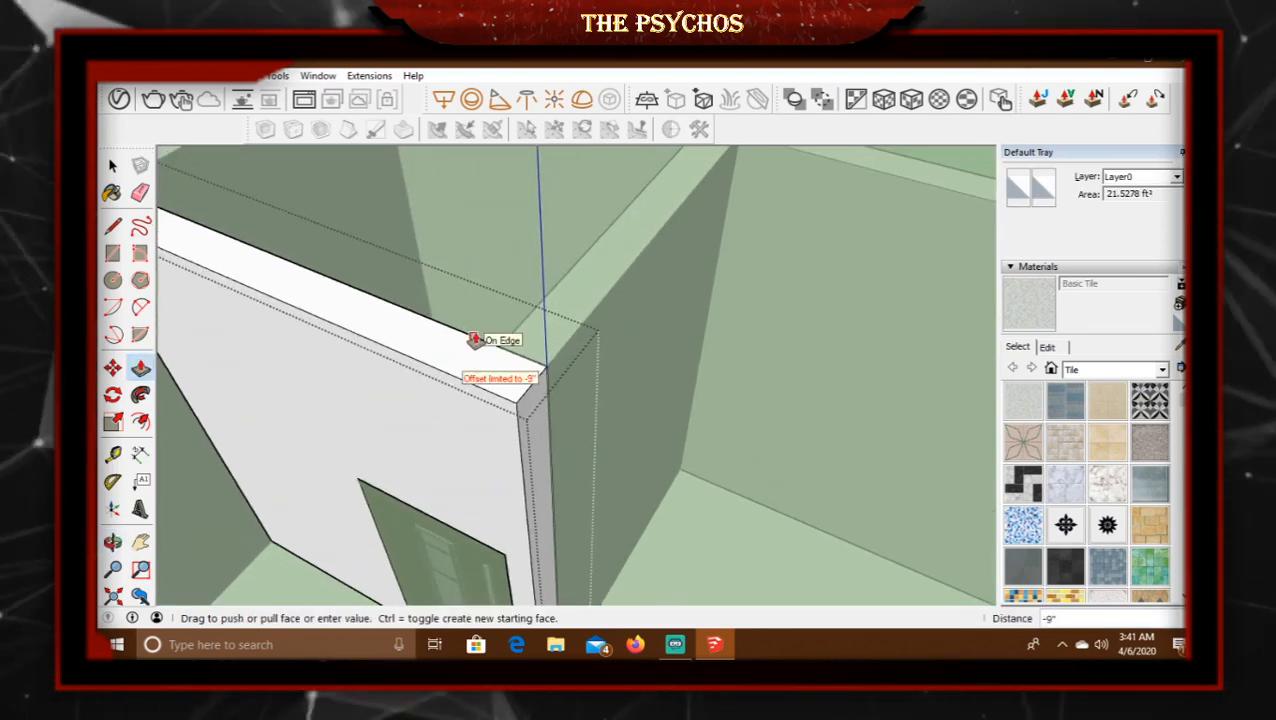
pyautogui.click(474, 340)
pyautogui.moveTo(569, 334); pyautogui.dragTo(310, 309, button='middle')
pyautogui.click(113, 168)
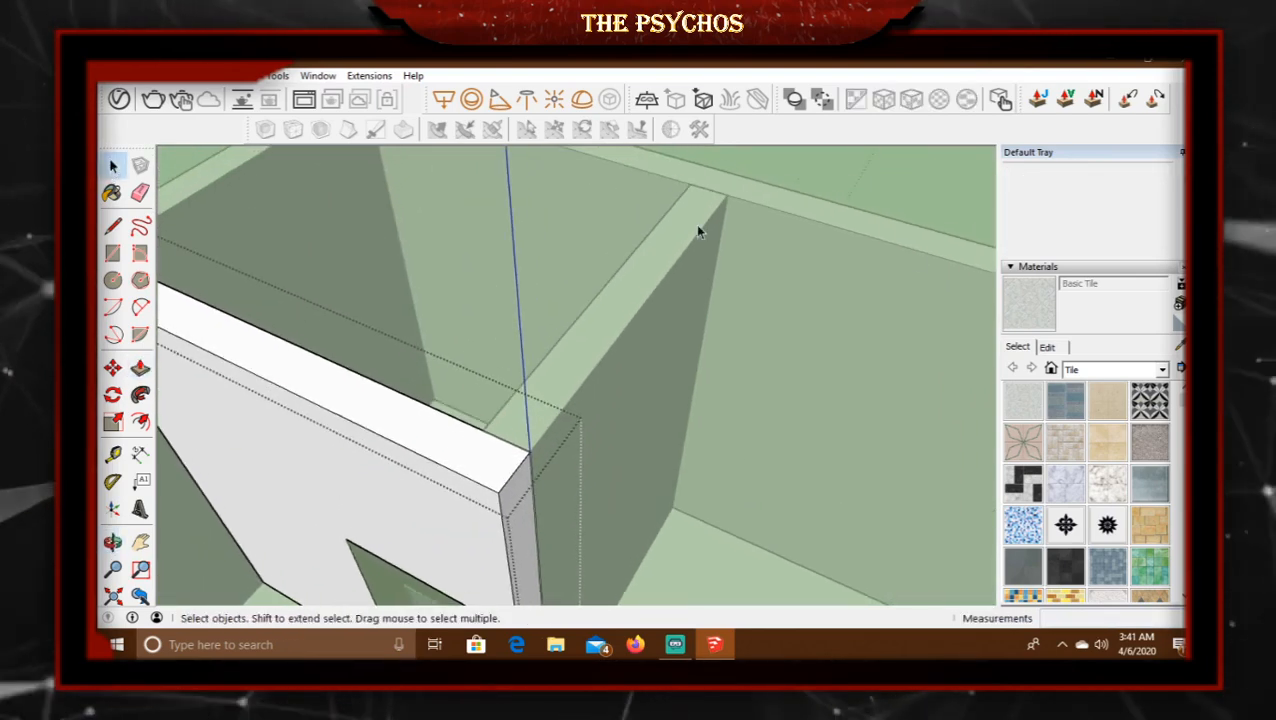
# Undo the opening cut and the door rectangle drawn in the small room's partition.
pyautogui.scroll(-5, 878, 184)
pyautogui.moveTo(855, 325); pyautogui.dragTo(884, 304, button='middle')
pyautogui.hotkey('ctrl', 'z')
pyautogui.hotkey('ctrl', 'z')
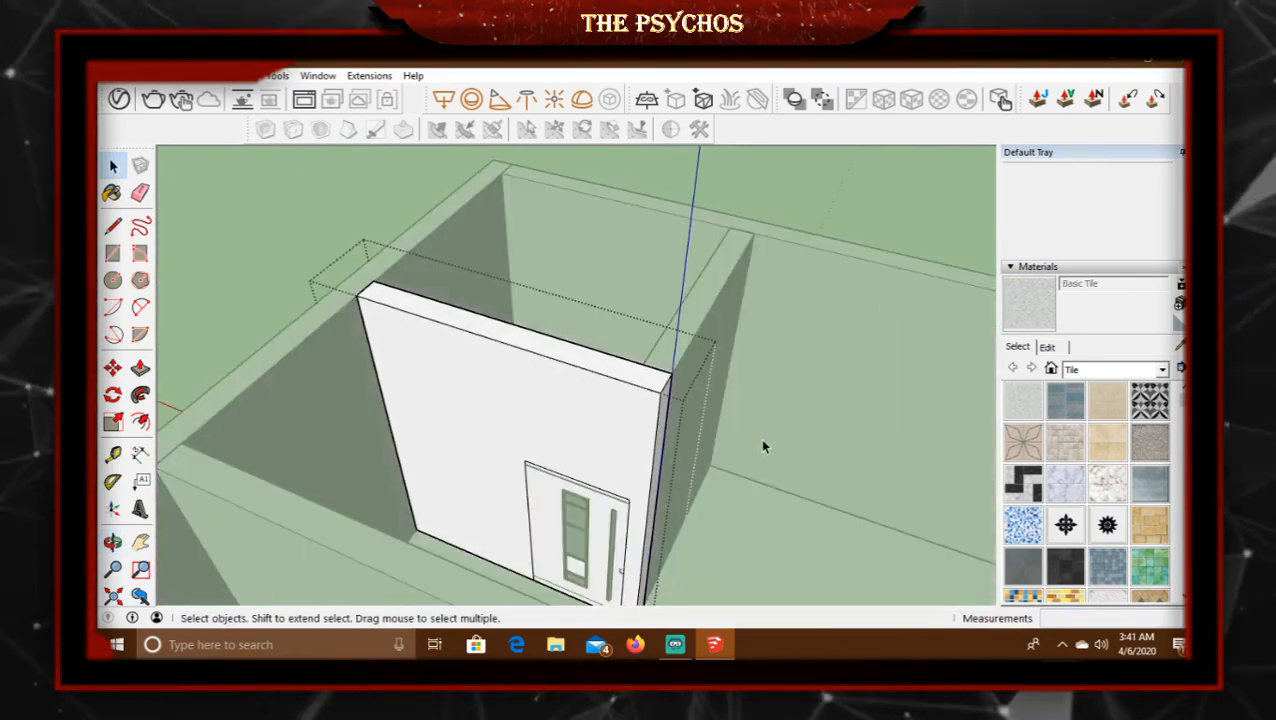
# Move the door 1' 1" along the base of the small room's partition, away from the partition's free end.
pyautogui.moveTo(760, 444); pyautogui.dragTo(590, 382, button='middle')
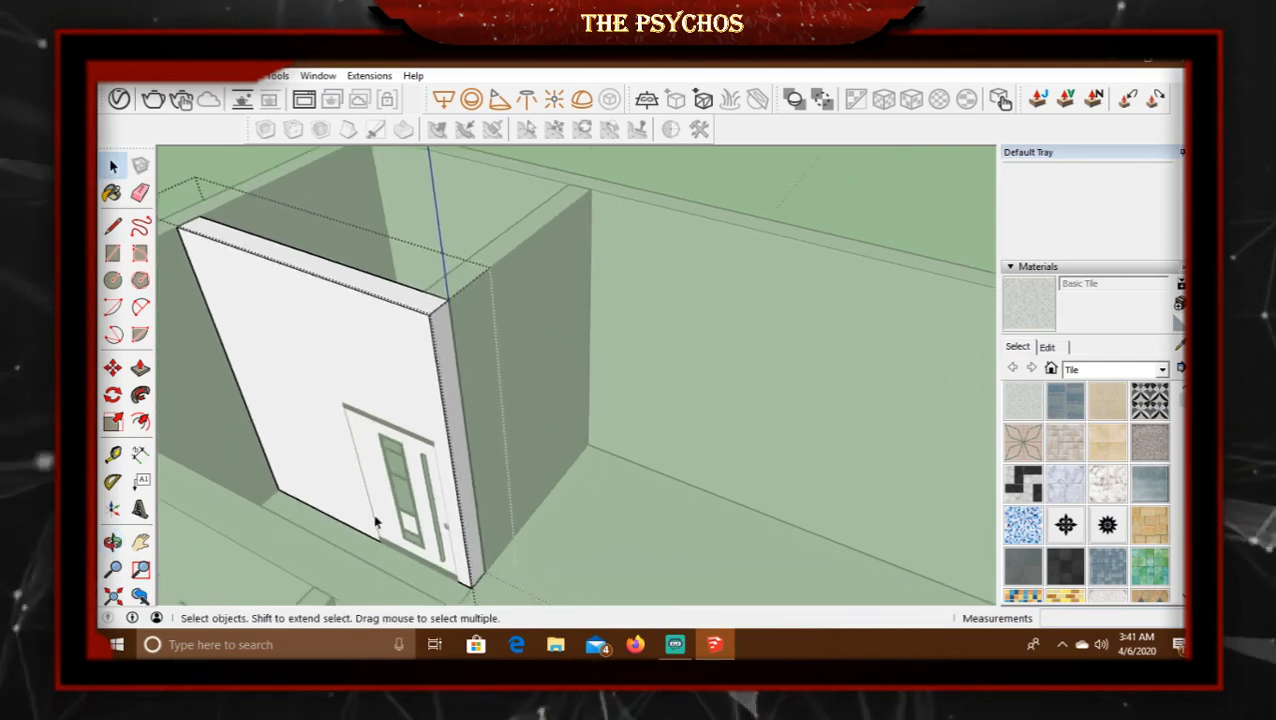
pyautogui.scroll(2, 376, 524)
pyautogui.click(640, 518)
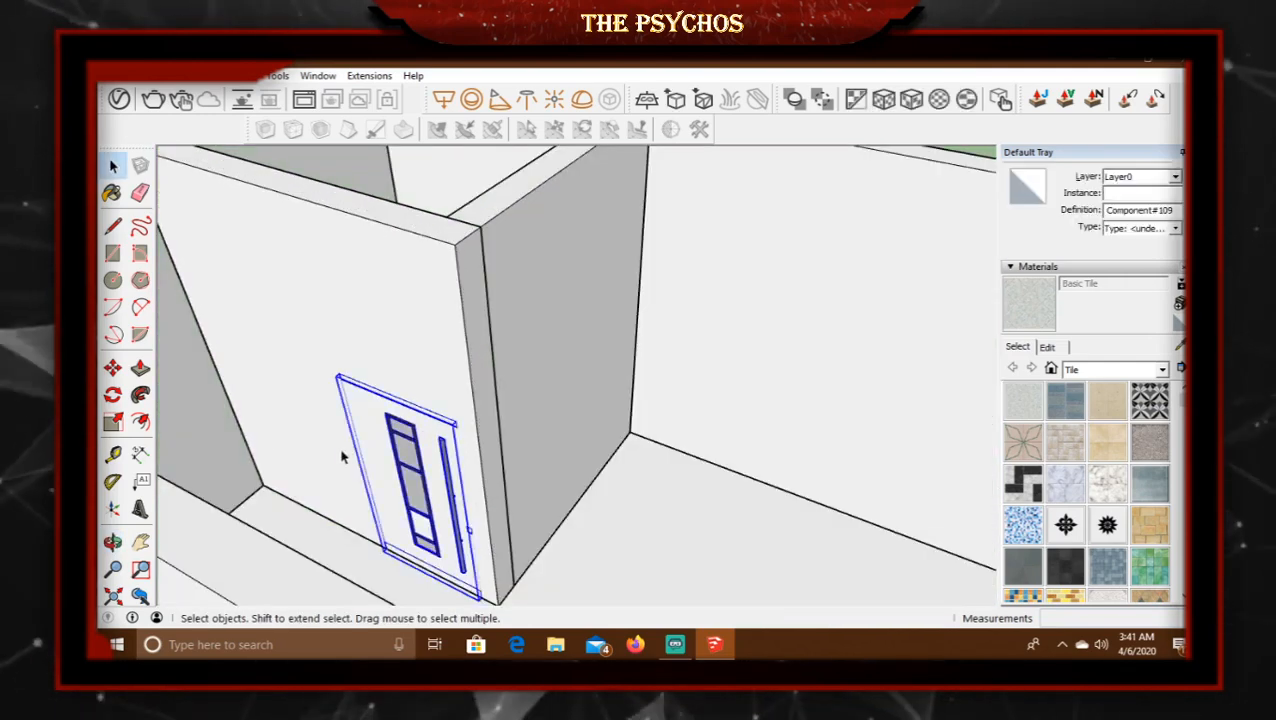
pyautogui.click(386, 546)
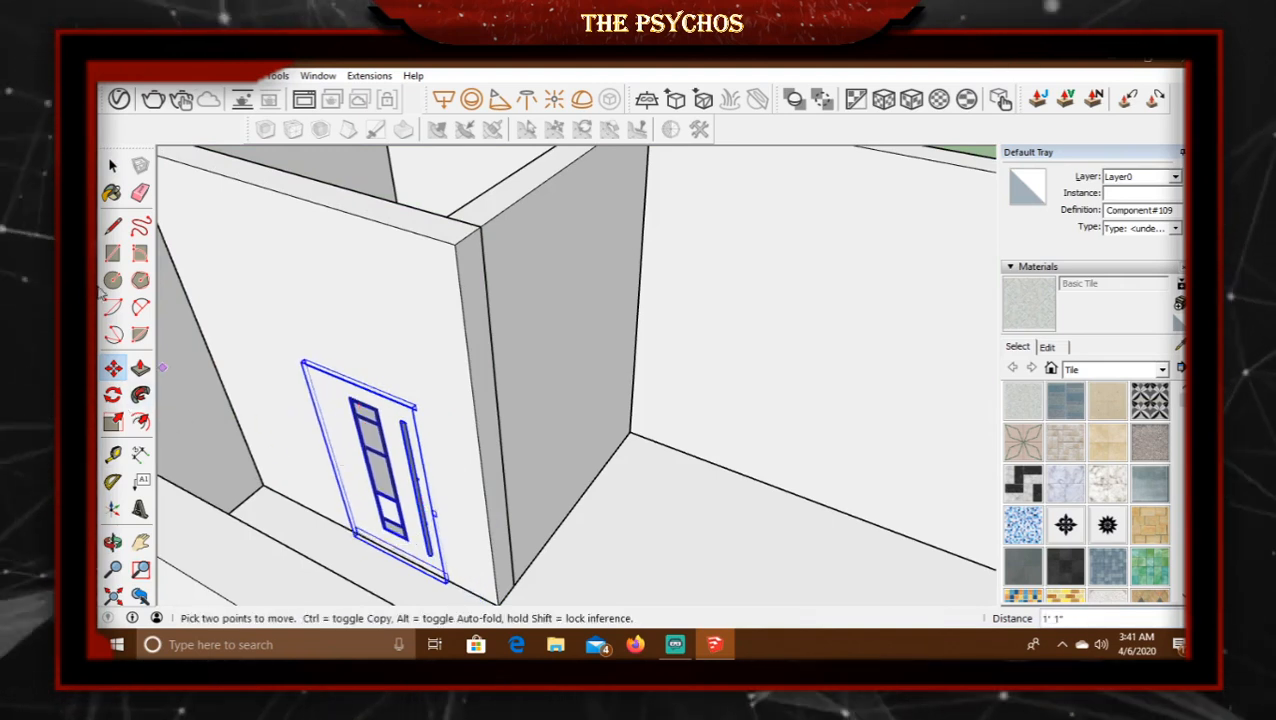
pyautogui.click(112, 165)
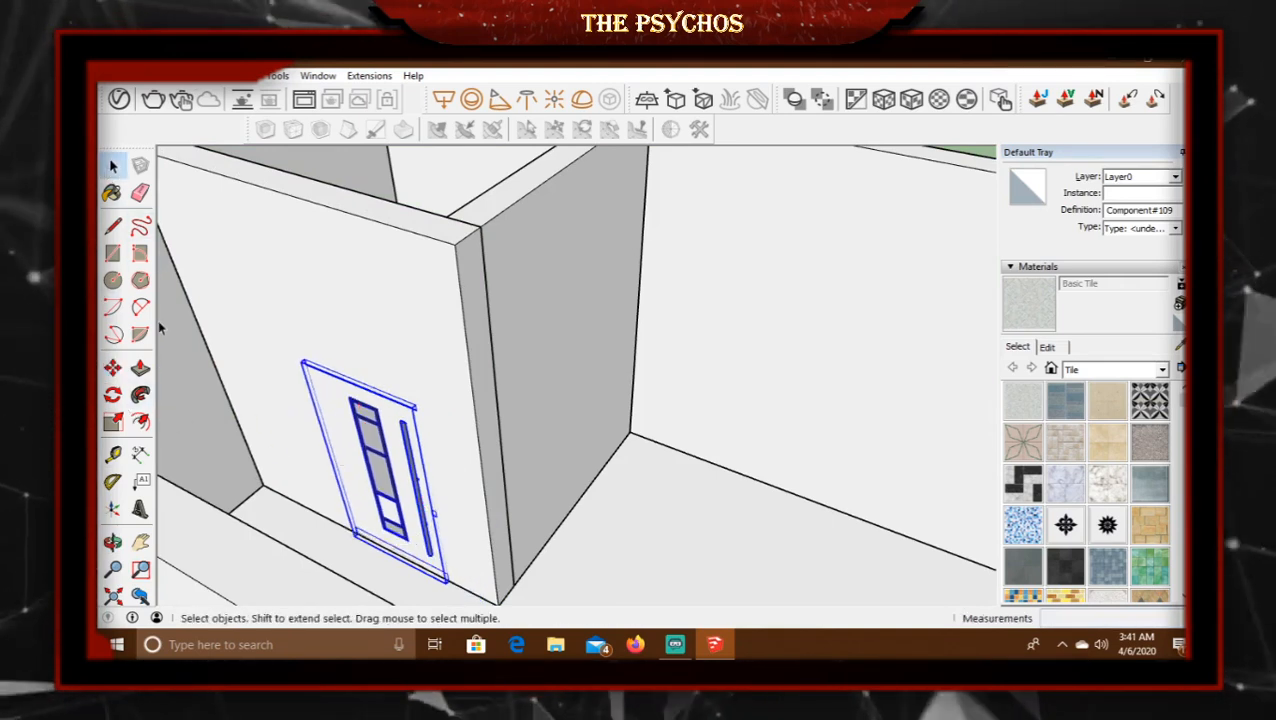
# Flip the small room's door along the component's red axis to put its handle on the opposite side.
pyautogui.rightClick(347, 434)
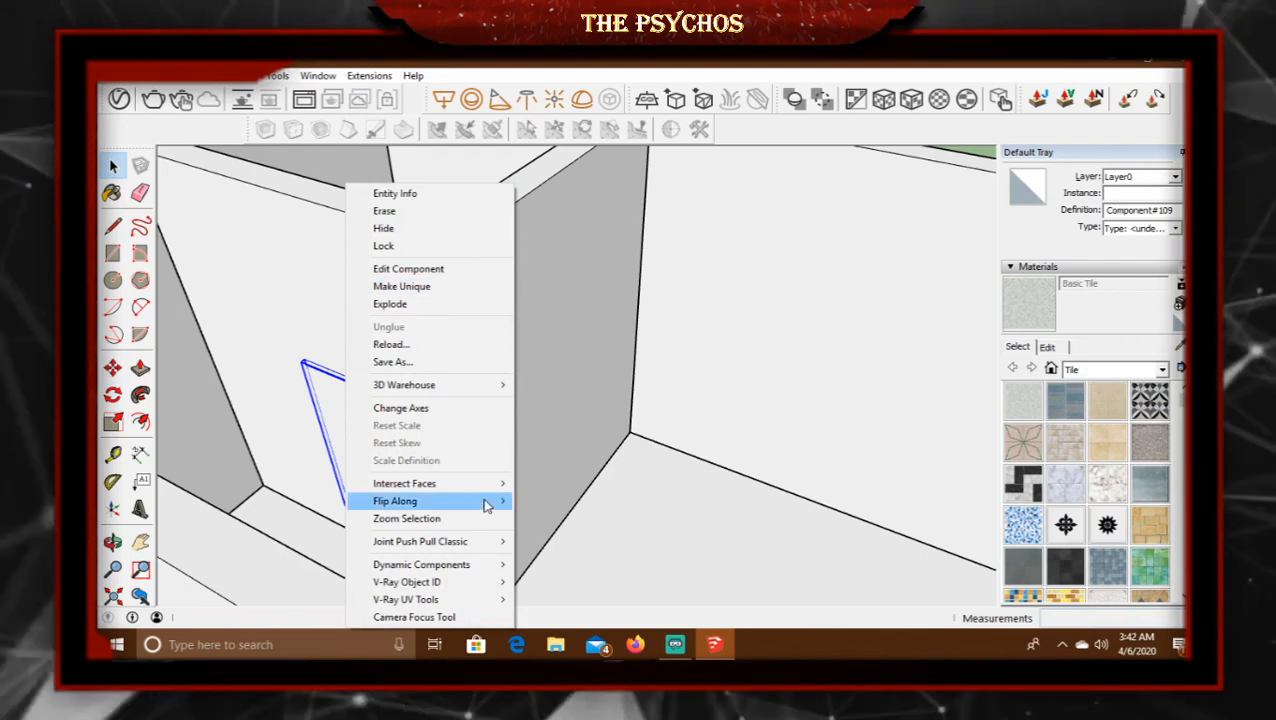
pyautogui.moveTo(498, 502)
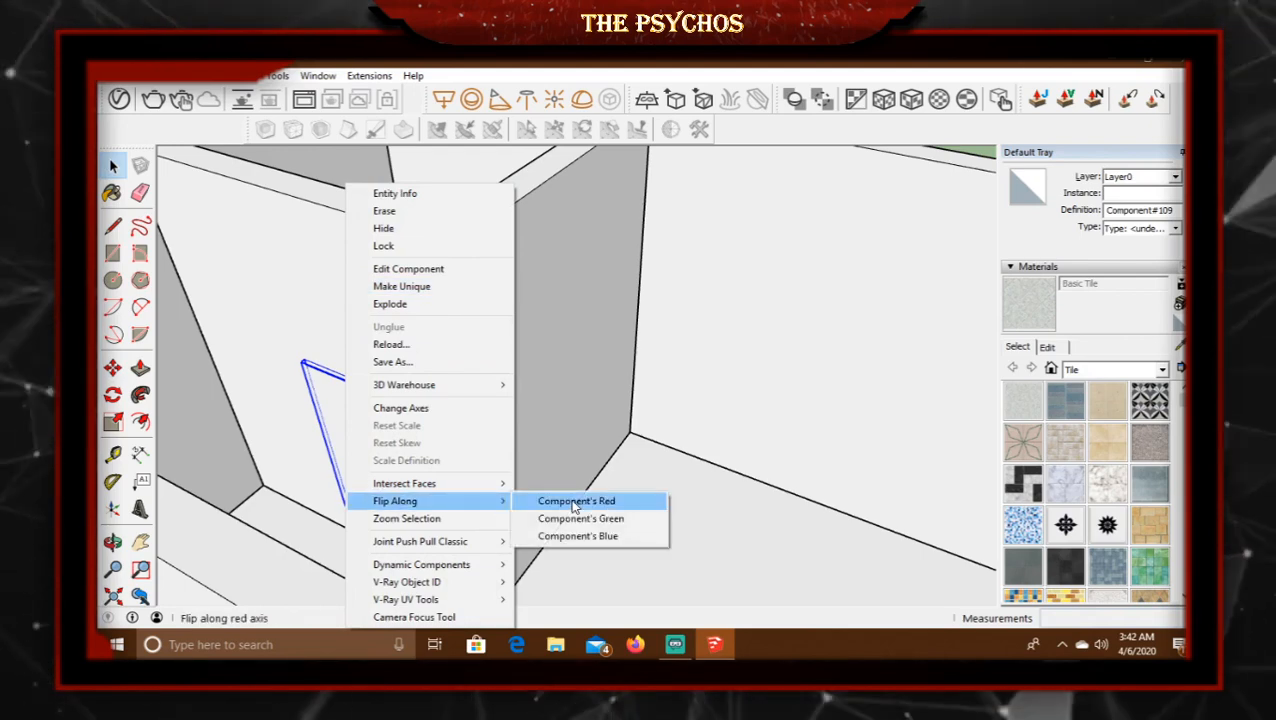
pyautogui.click(574, 502)
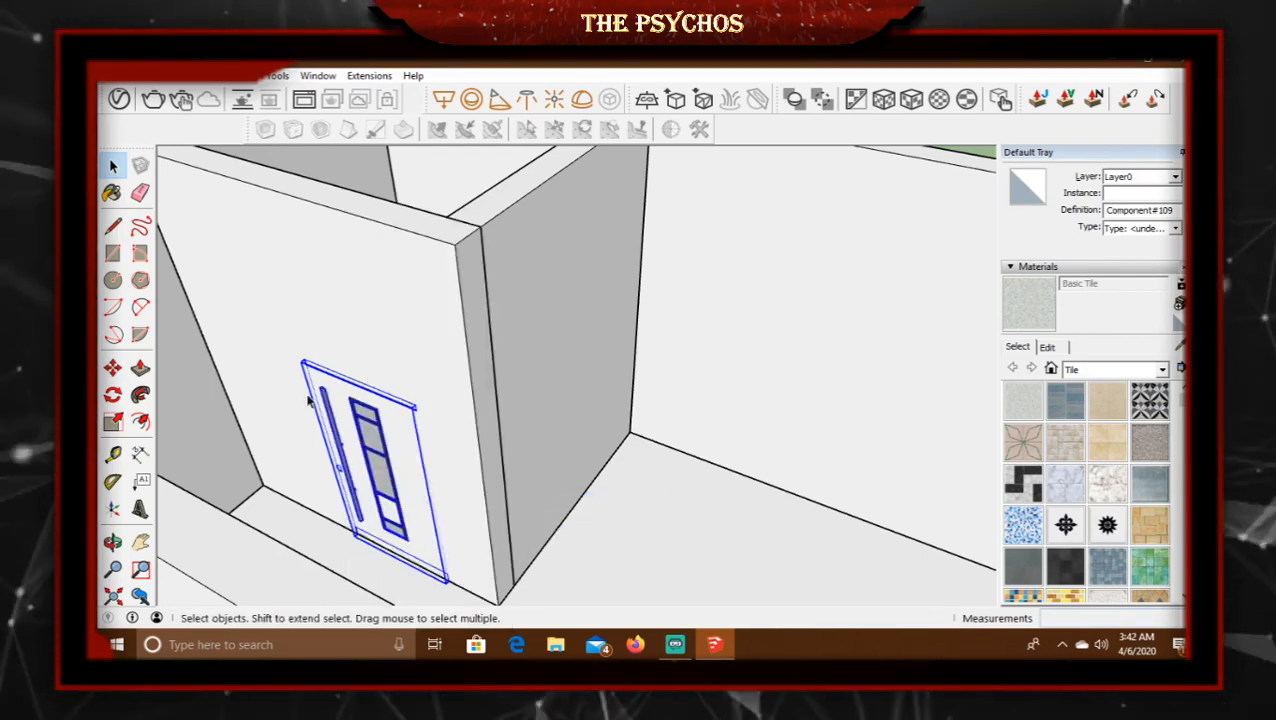
# Open the small room's partition group and draw a rectangle of about 6' 6 3/4" by 3' 3 3/8" around the flipped door.
pyautogui.moveTo(308, 400); pyautogui.dragTo(254, 424, button='middle')
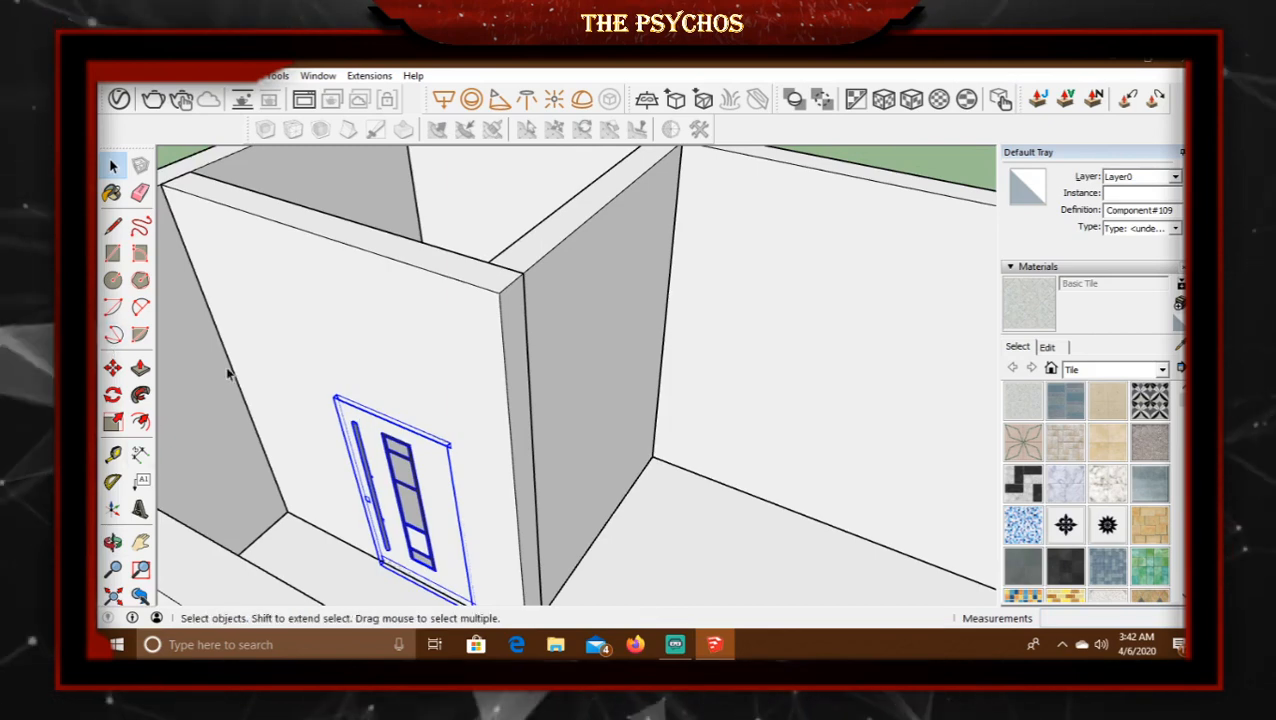
pyautogui.moveTo(291, 375); pyautogui.dragTo(288, 342, button='middle')
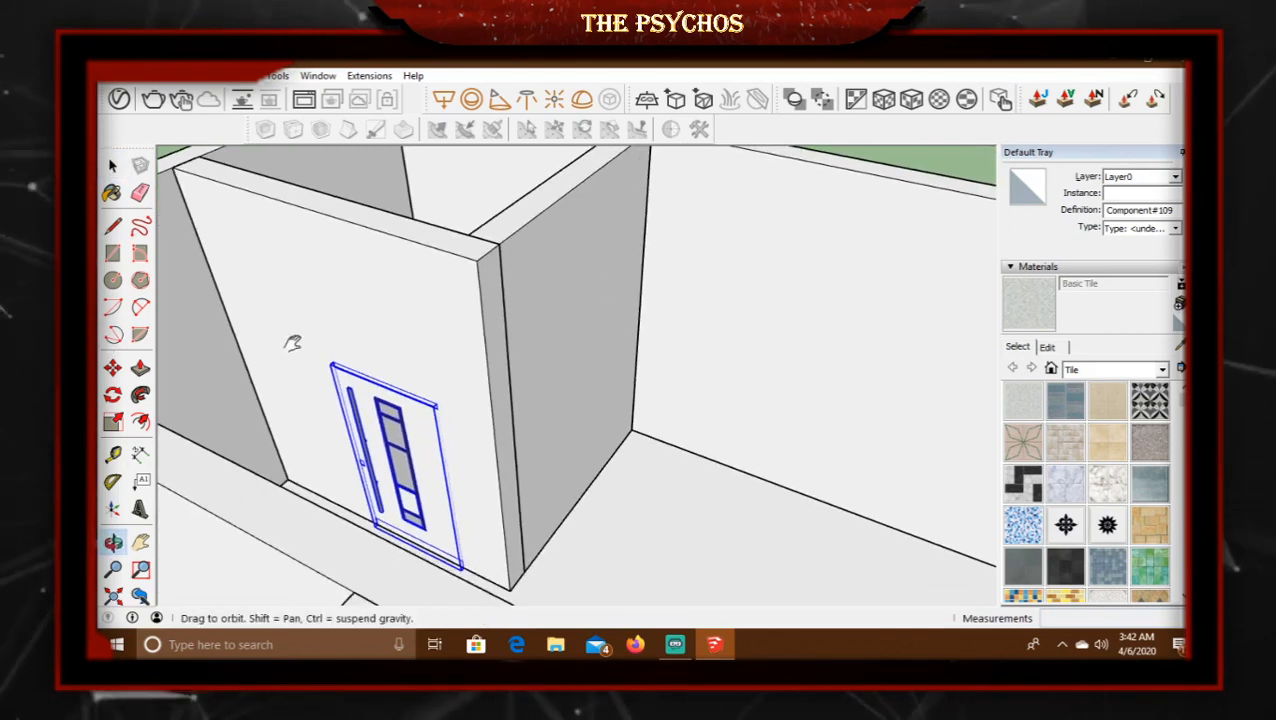
pyautogui.click(381, 336)
pyautogui.doubleClick(381, 336)
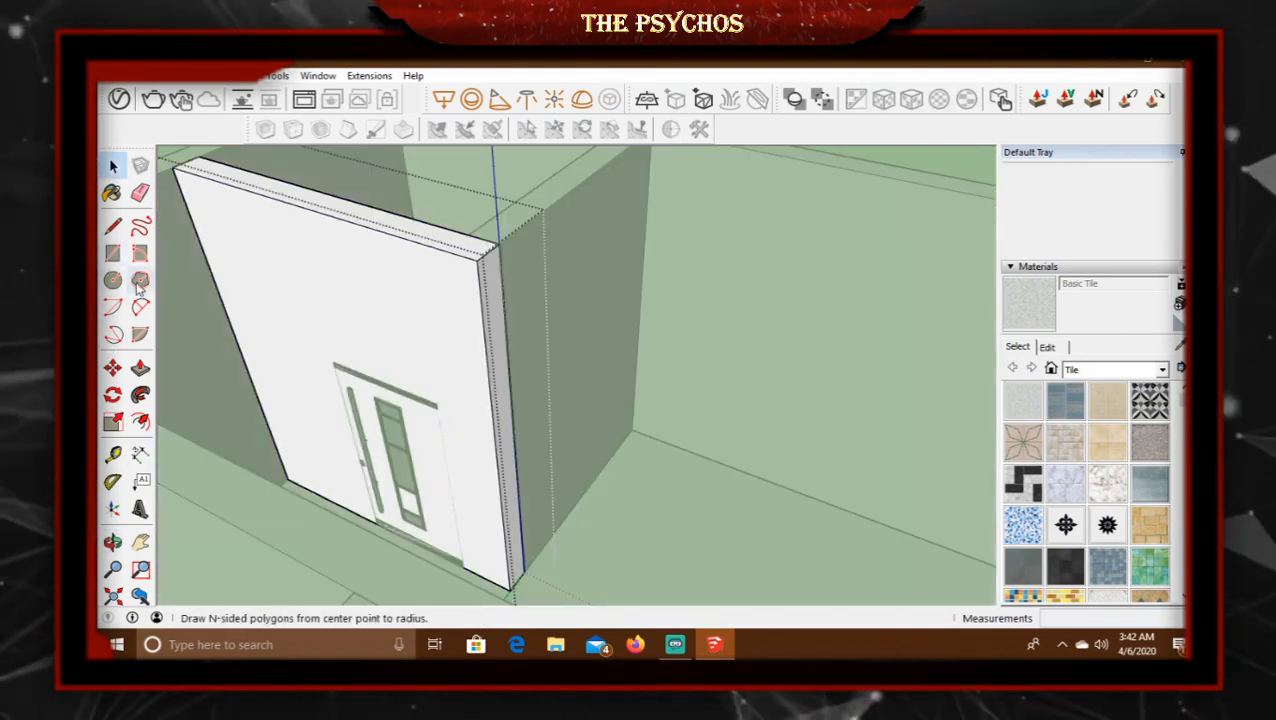
pyautogui.click(333, 366)
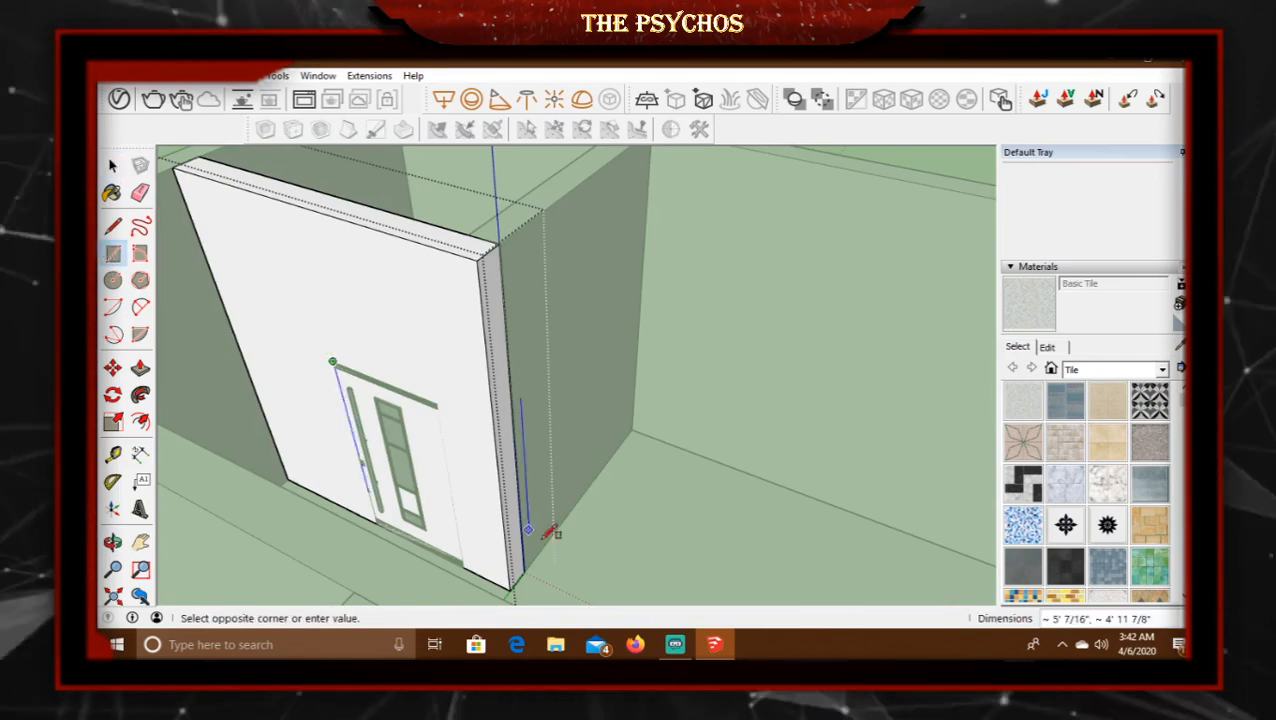
pyautogui.click(470, 566)
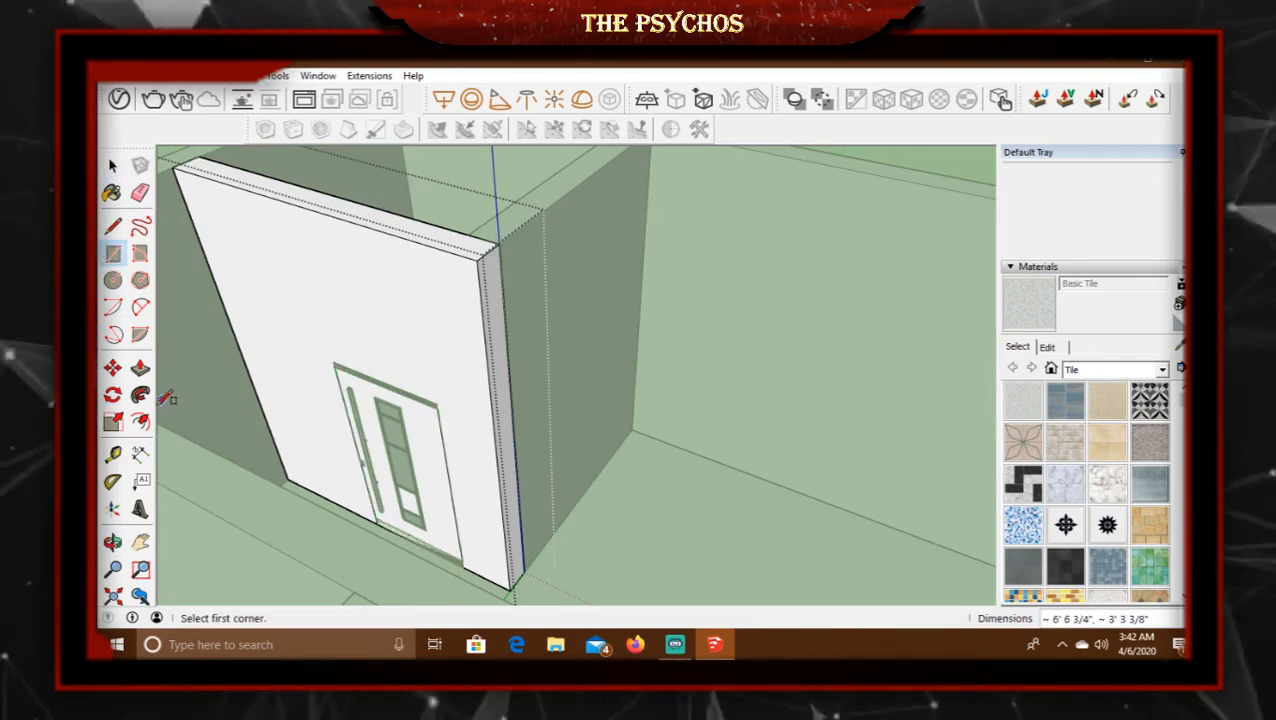
# Push the rectangle around the flipped door 9" through the partition to cut its opening, and close the group.
pyautogui.click(140, 367)
pyautogui.click(407, 427)
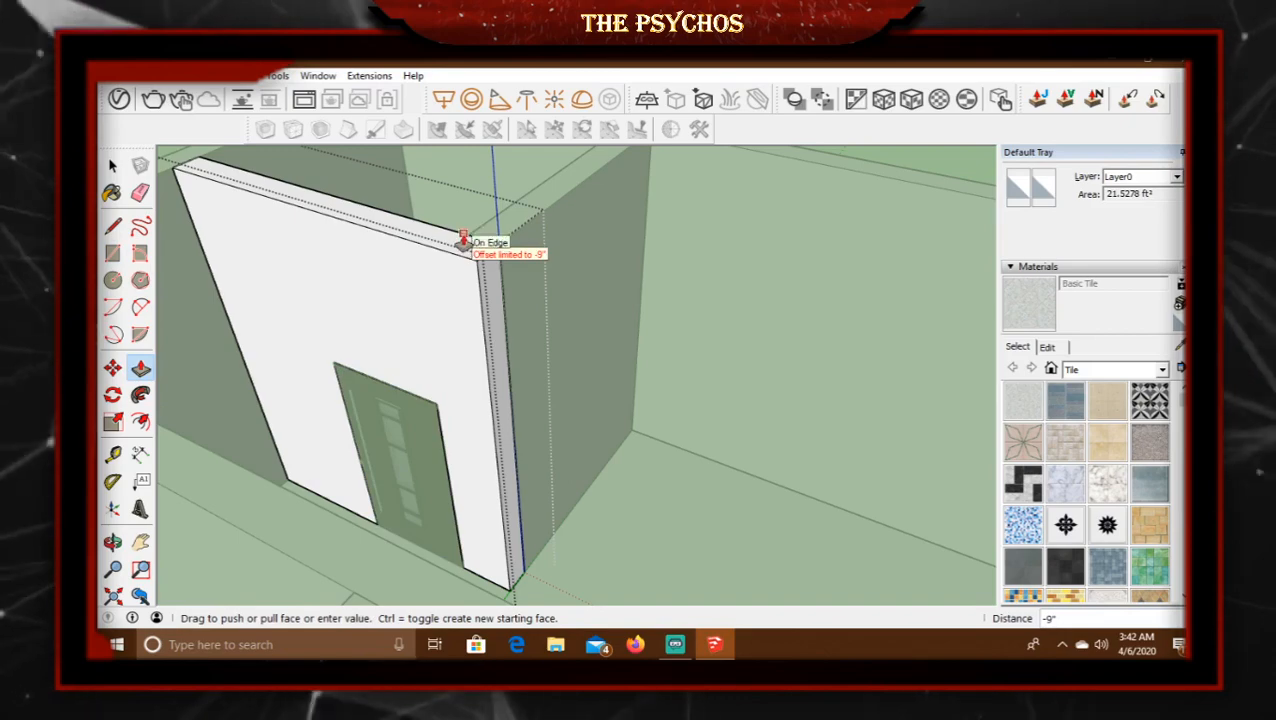
pyautogui.click(463, 240)
pyautogui.click(112, 165)
pyautogui.click(867, 247)
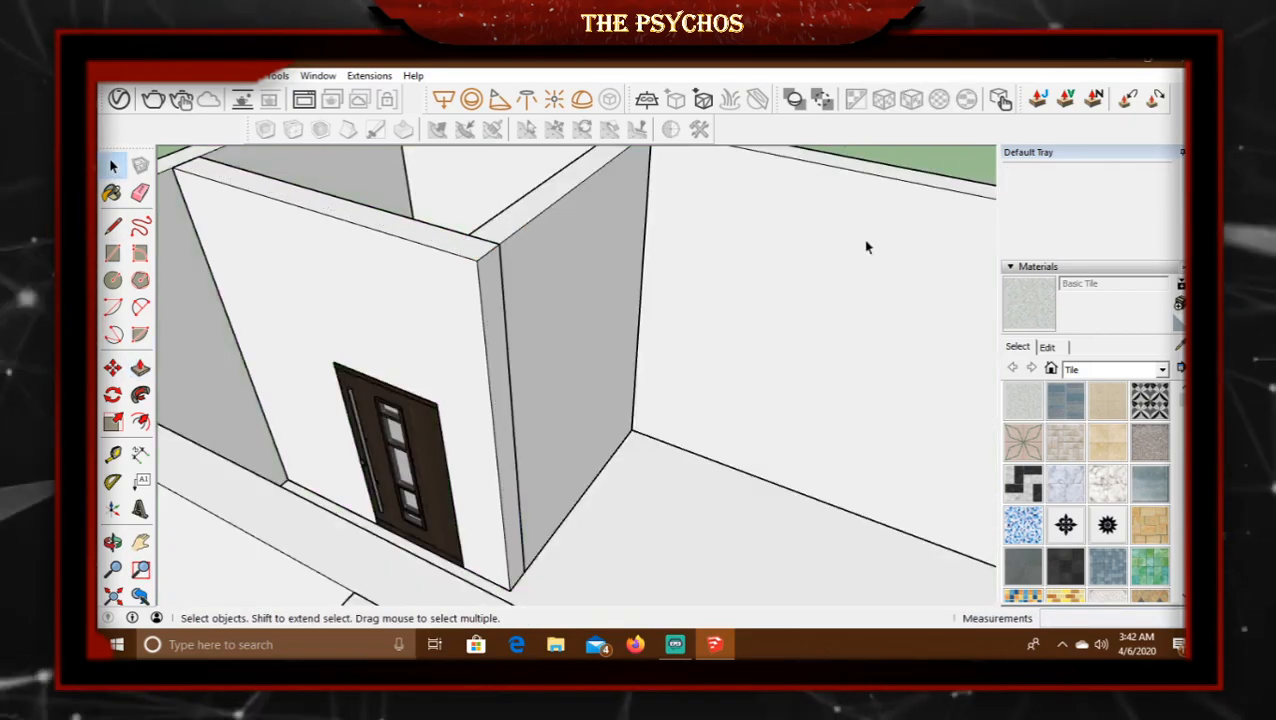
# Examine the whole building from several angles to check the doors fitted in the partitions.
pyautogui.scroll(-5, 867, 247)
pyautogui.moveTo(478, 441); pyautogui.dragTo(581, 501, button='middle')
pyautogui.scroll(3, 834, 416)
pyautogui.moveTo(834, 416); pyautogui.dragTo(641, 390, button='middle')
pyautogui.scroll(-3, 709, 521)
pyautogui.scroll(-3, 684, 498)
pyautogui.moveTo(453, 441); pyautogui.dragTo(364, 378, button='middle')
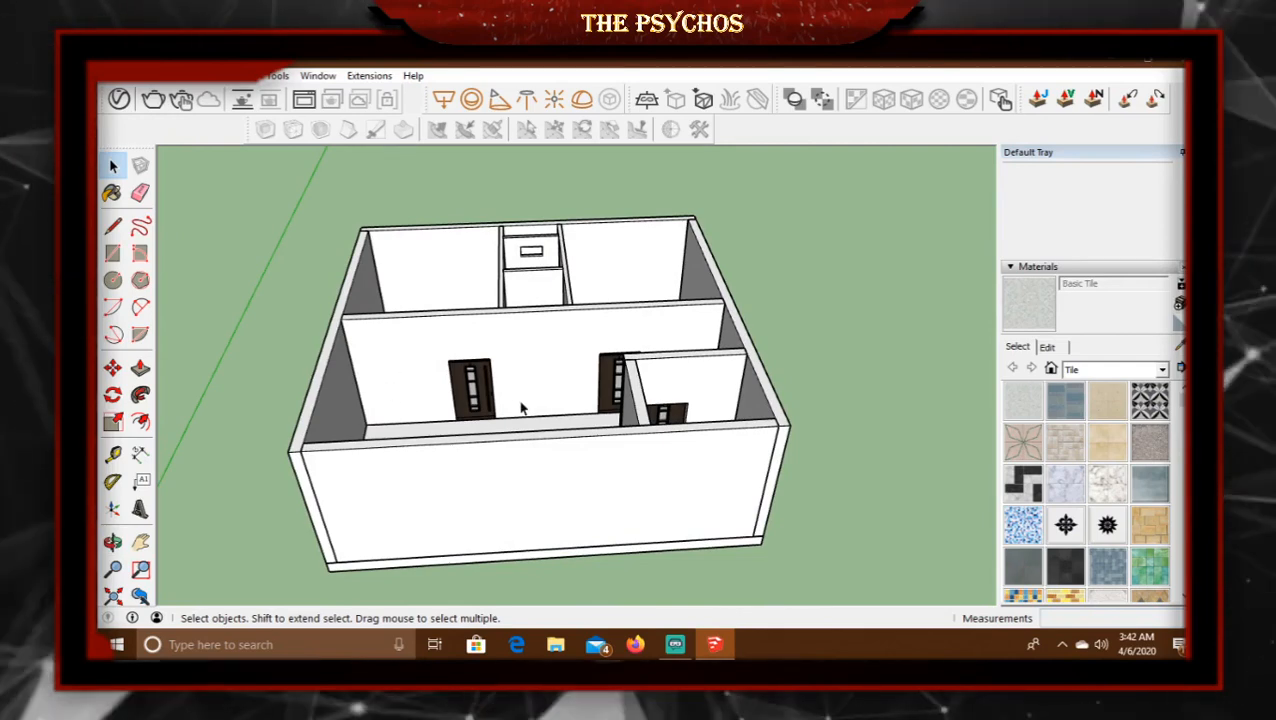
pyautogui.moveTo(462, 373); pyautogui.dragTo(551, 395, button='middle')
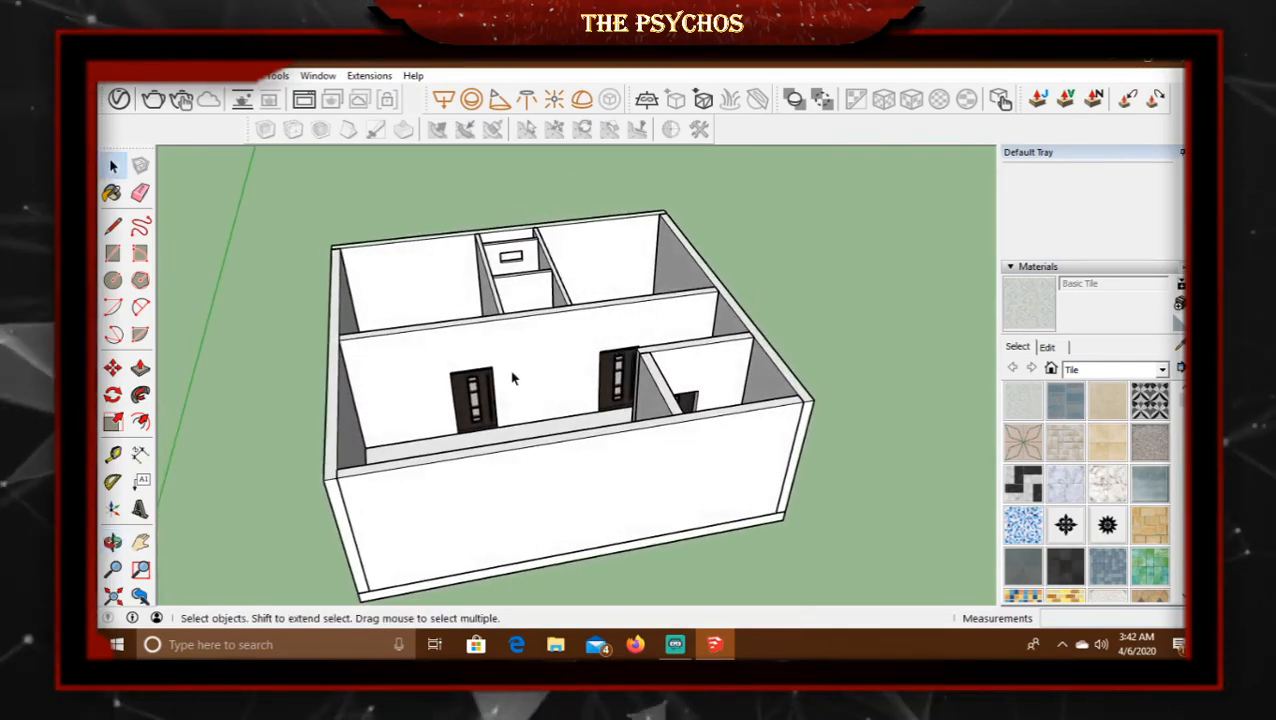